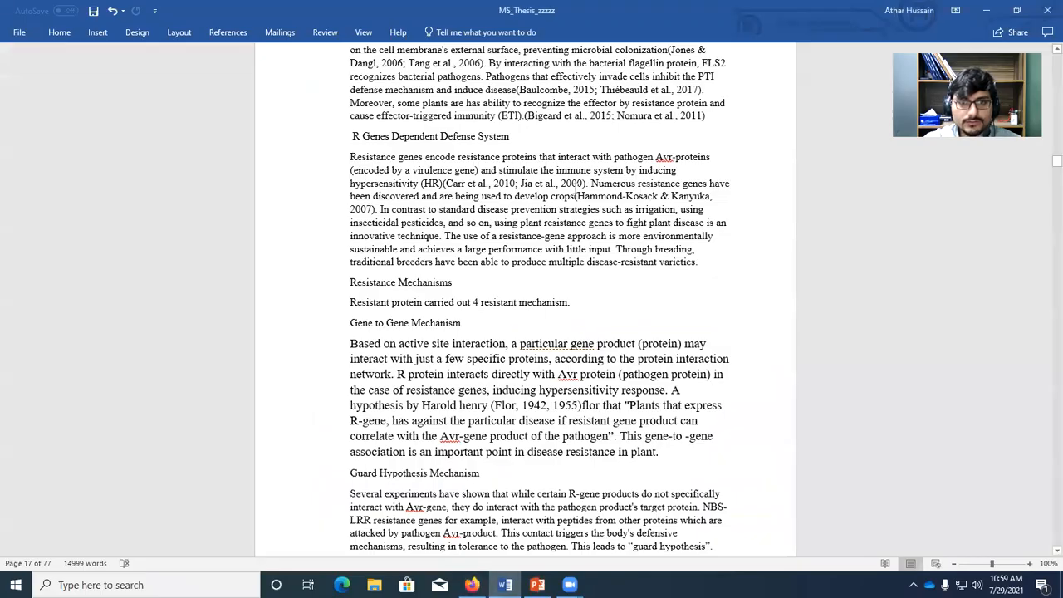
# Step: Locate the Chapter 1 title and headings in the thesis, and check the level 1 heading rule in the thesis guidelines in Firefox
pyautogui.scroll(20, 576, 196)
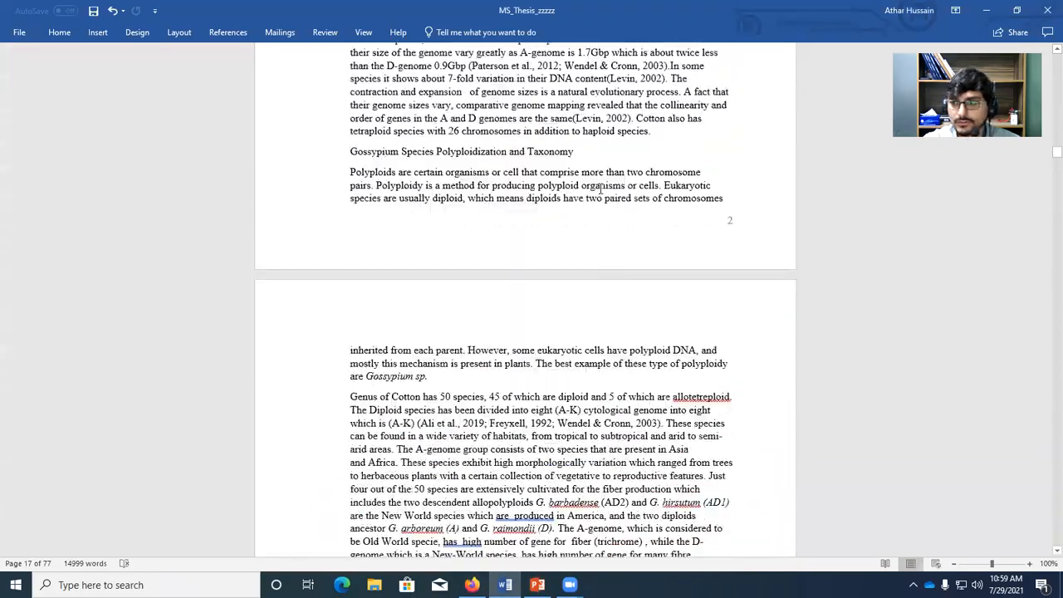
pyautogui.scroll(-10, 600, 188)
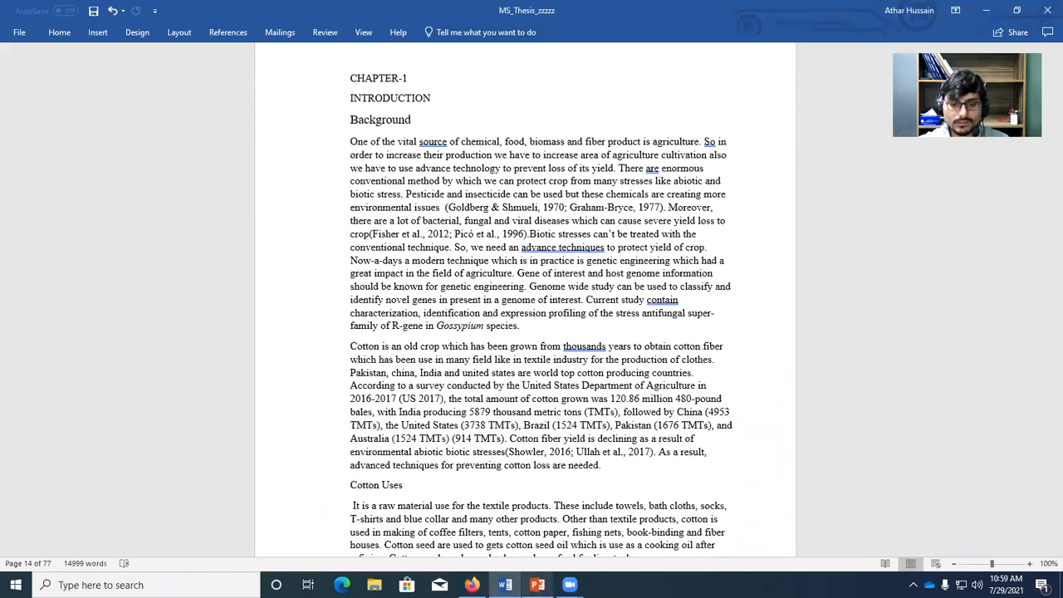
pyautogui.tripleClick(384, 79)
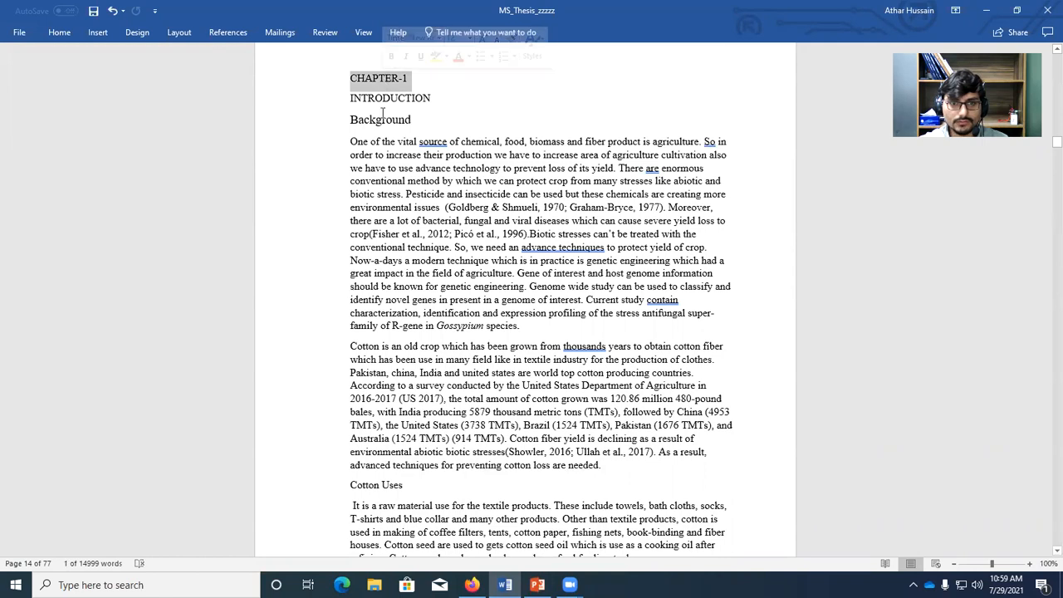
pyautogui.tripleClick(384, 98)
pyautogui.tripleClick(370, 79)
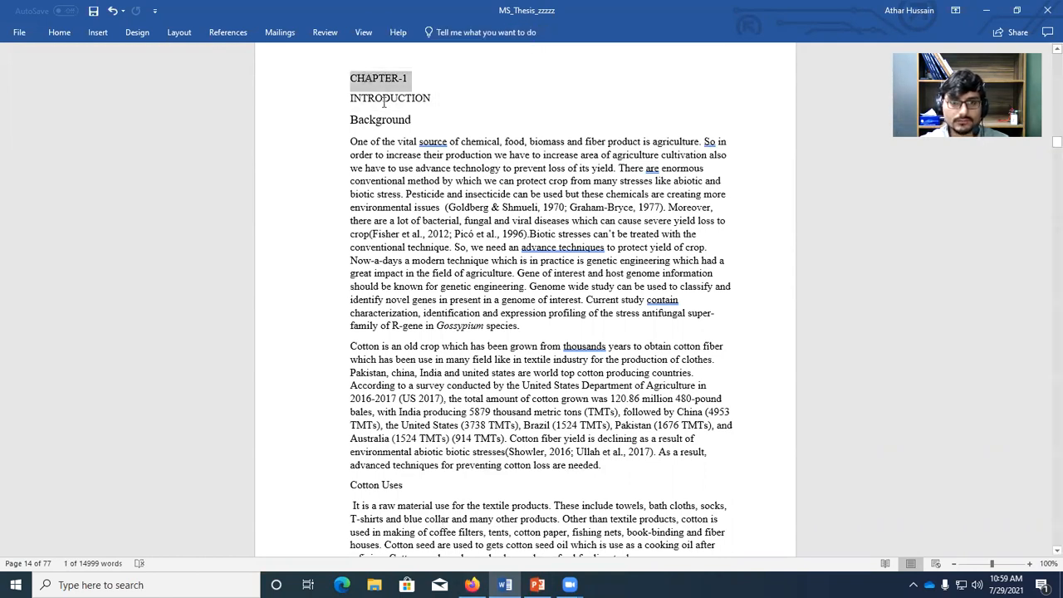
pyautogui.tripleClick(384, 98)
pyautogui.tripleClick(384, 119)
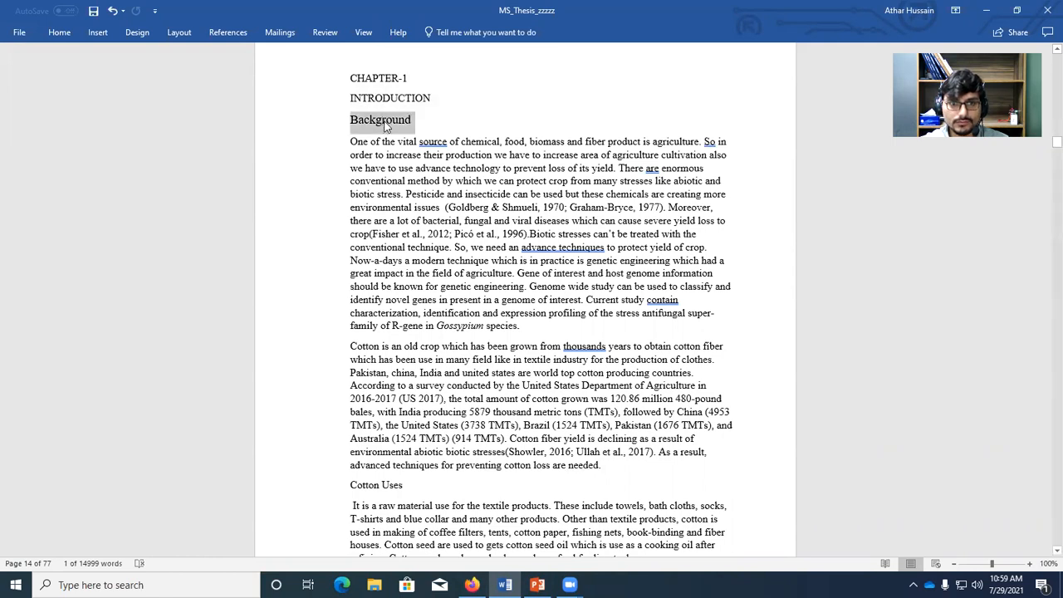
pyautogui.click(472, 584)
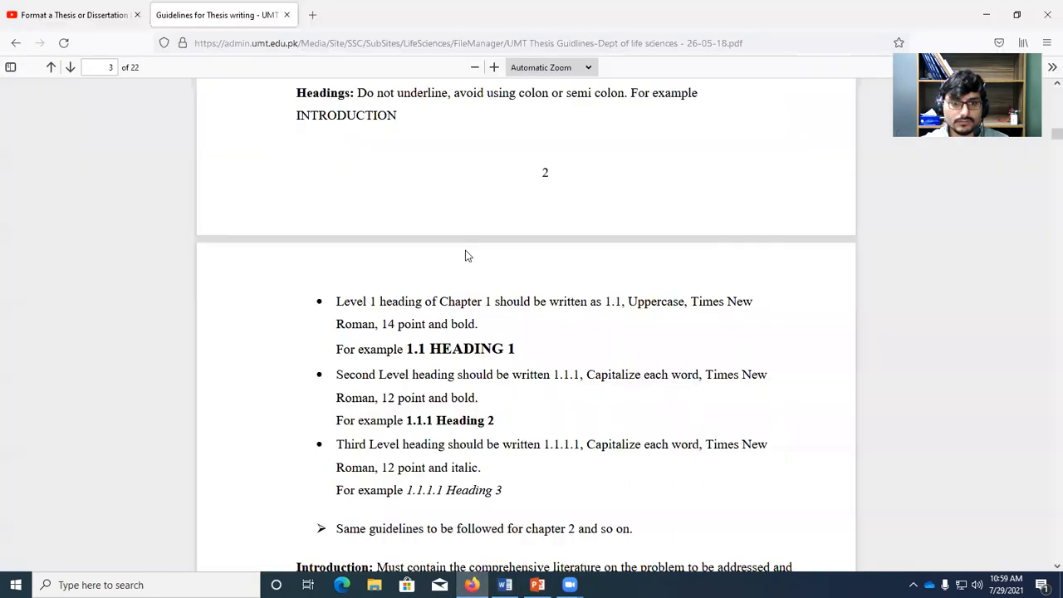
pyautogui.moveTo(345, 302); pyautogui.dragTo(487, 330)
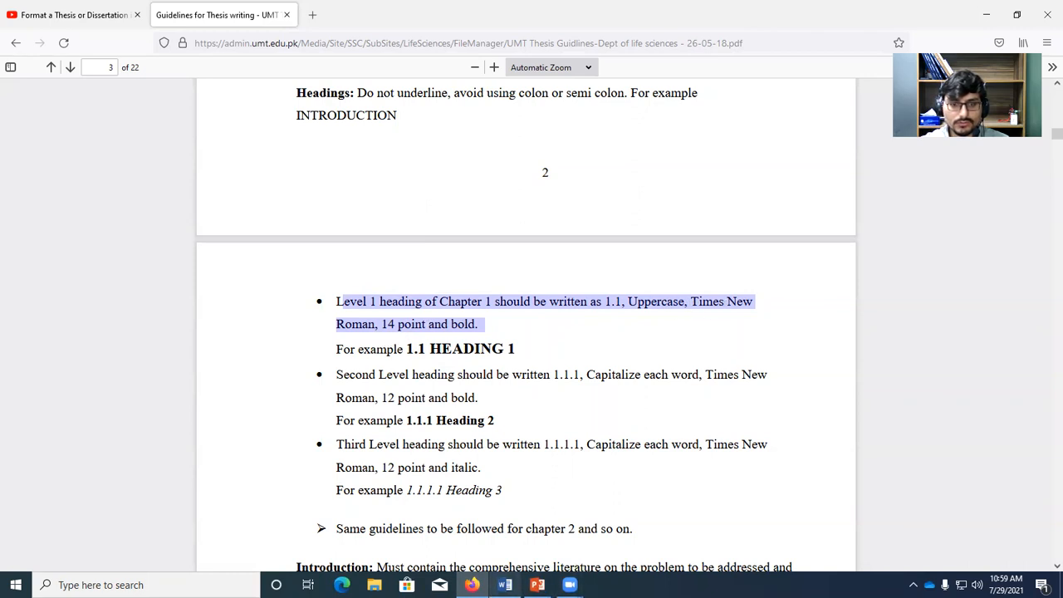
# Step: Switch back to Word and apply the Heading 1 style to the INTRODUCTION line below CHAPTER-1
pyautogui.click(504, 584)
pyautogui.doubleClick(385, 96)
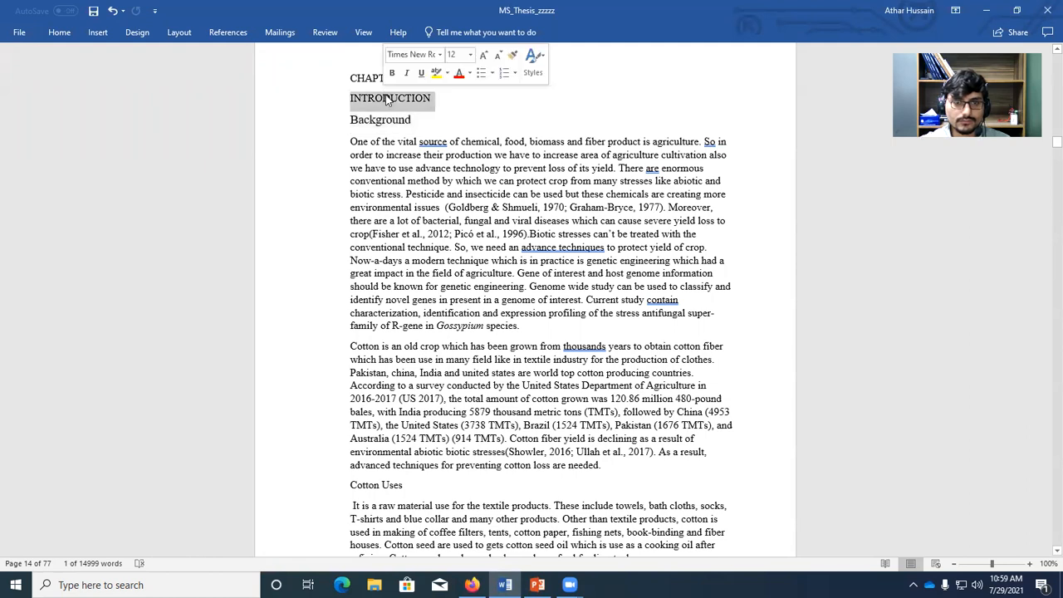
pyautogui.click(59, 32)
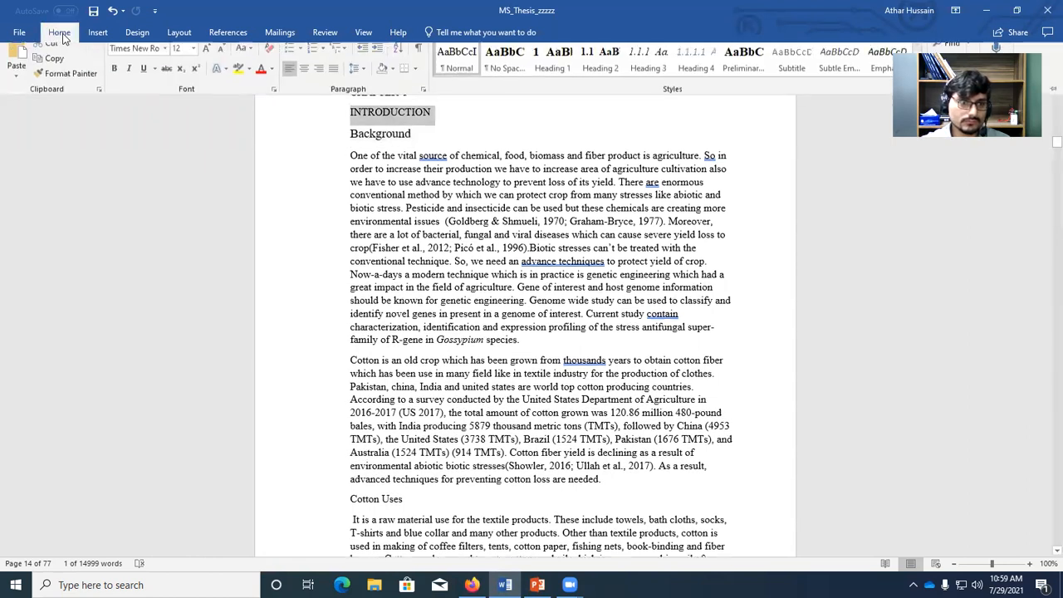
pyautogui.click(548, 66)
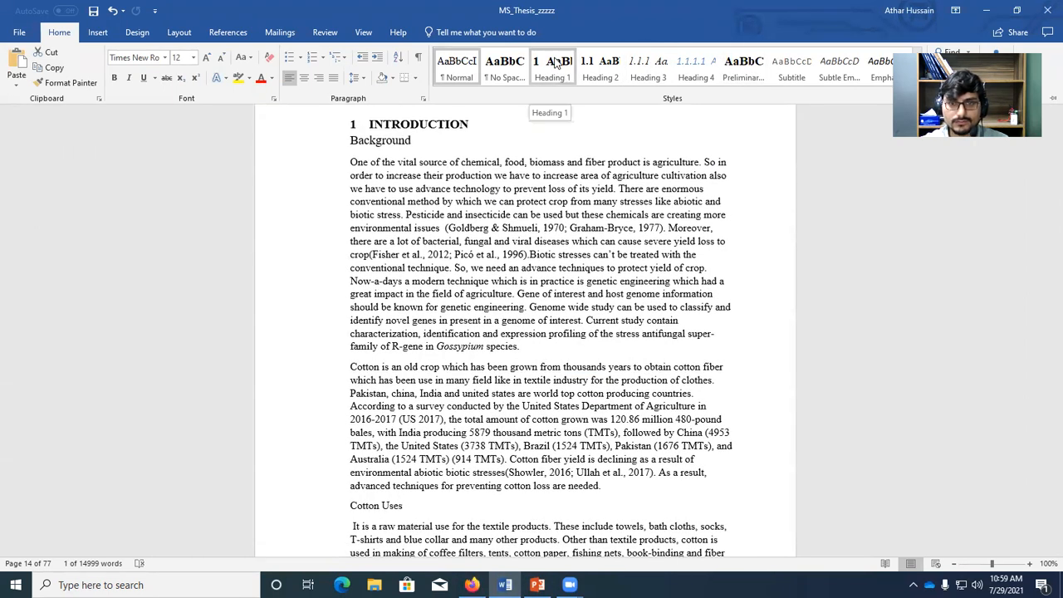
pyautogui.click(556, 66)
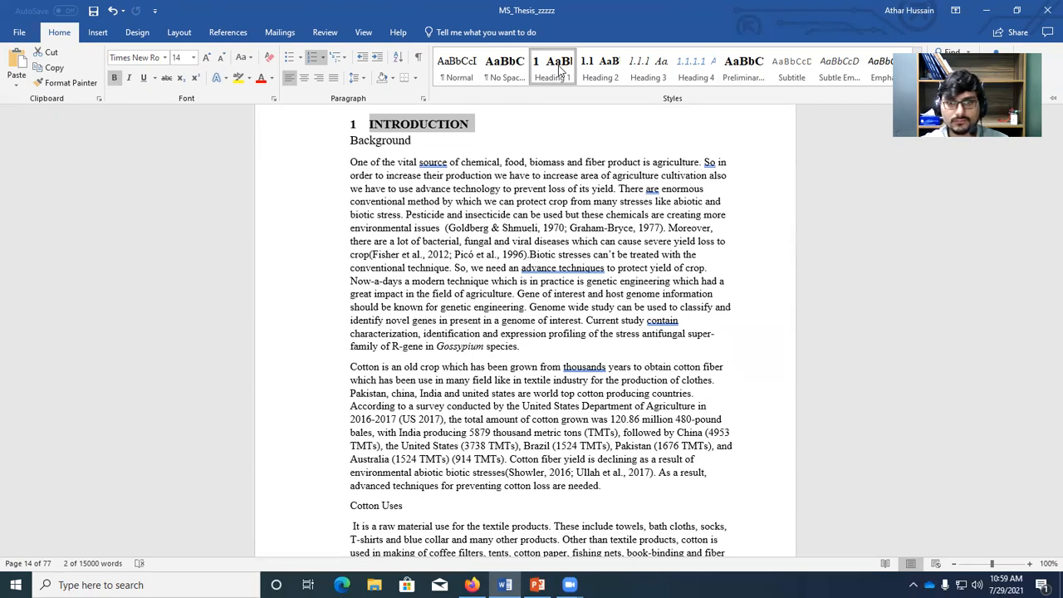
# Step: Configure the Heading 1 style as Times New Roman, 14 pt, bold and left-aligned
pyautogui.rightClick(560, 71)
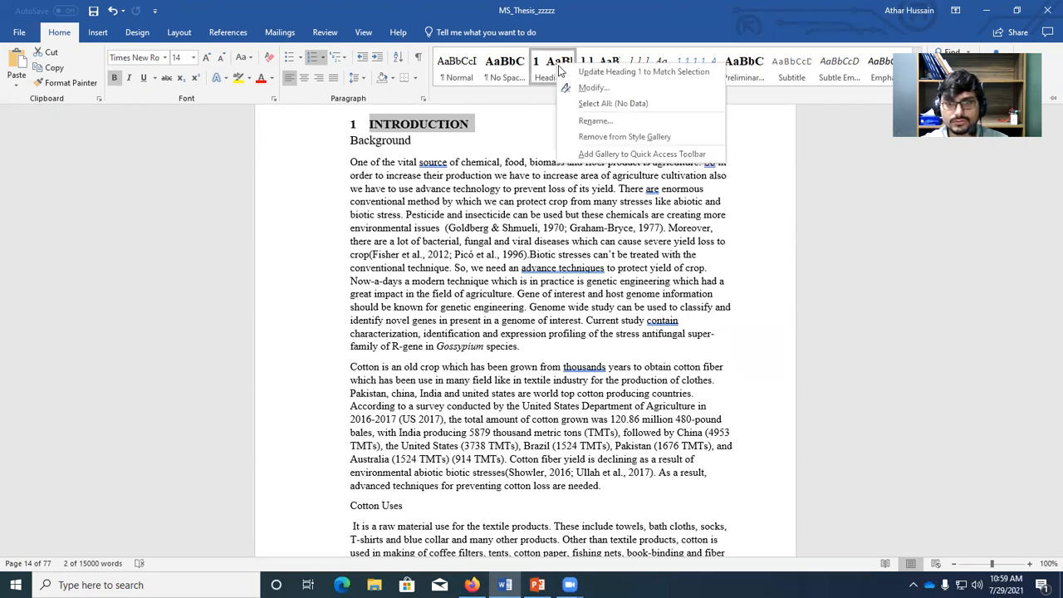
pyautogui.click(611, 87)
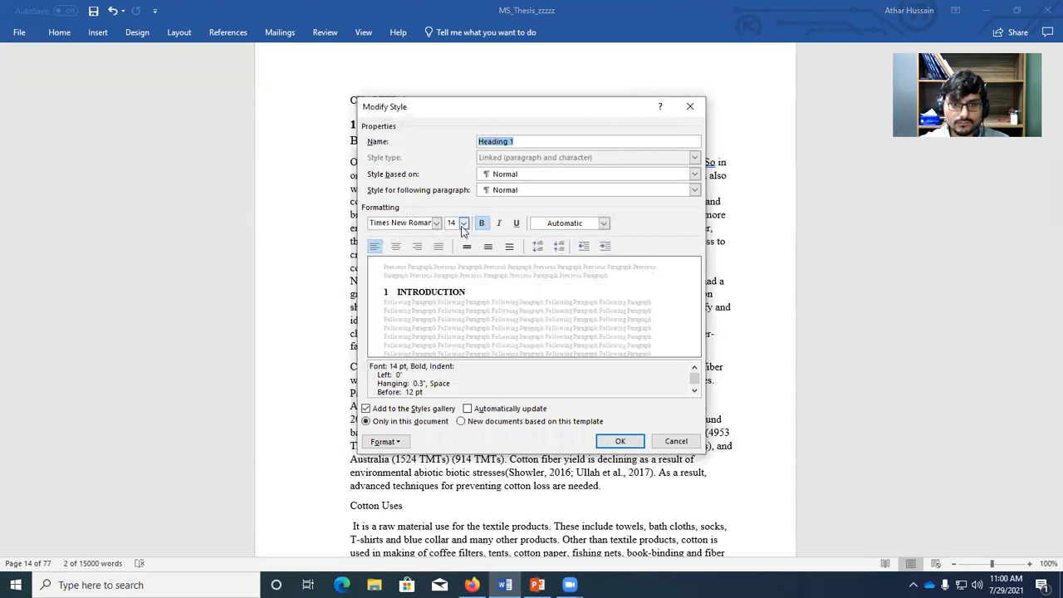
pyautogui.click(436, 222)
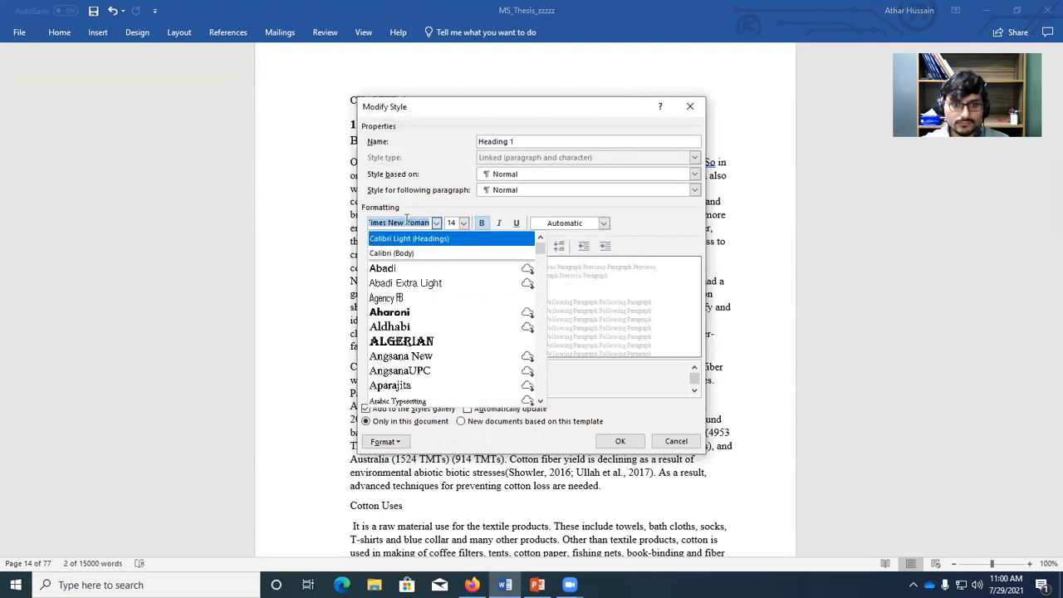
pyautogui.click(428, 205)
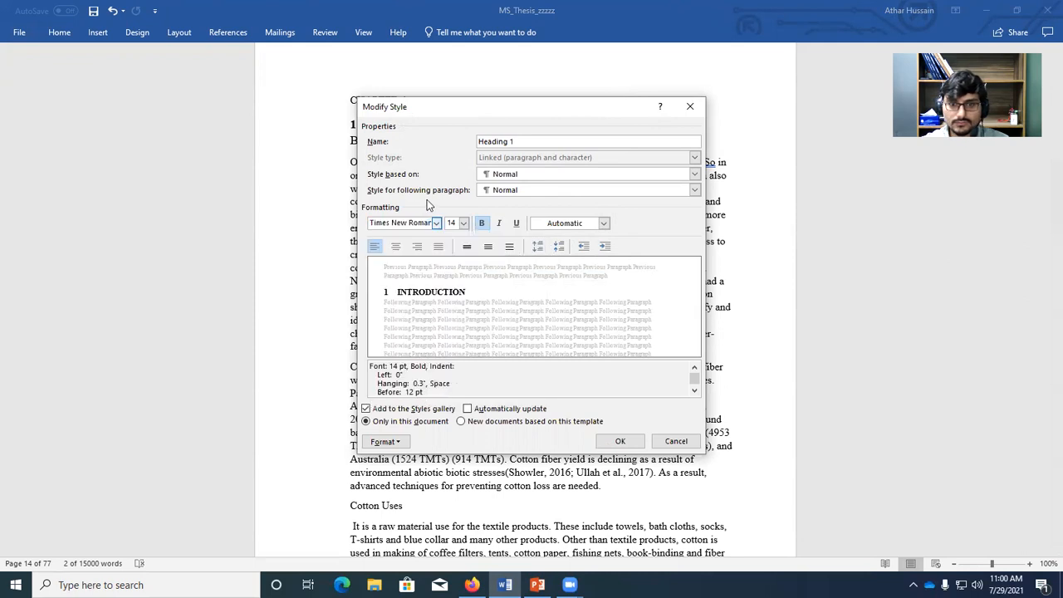
pyautogui.click(464, 223)
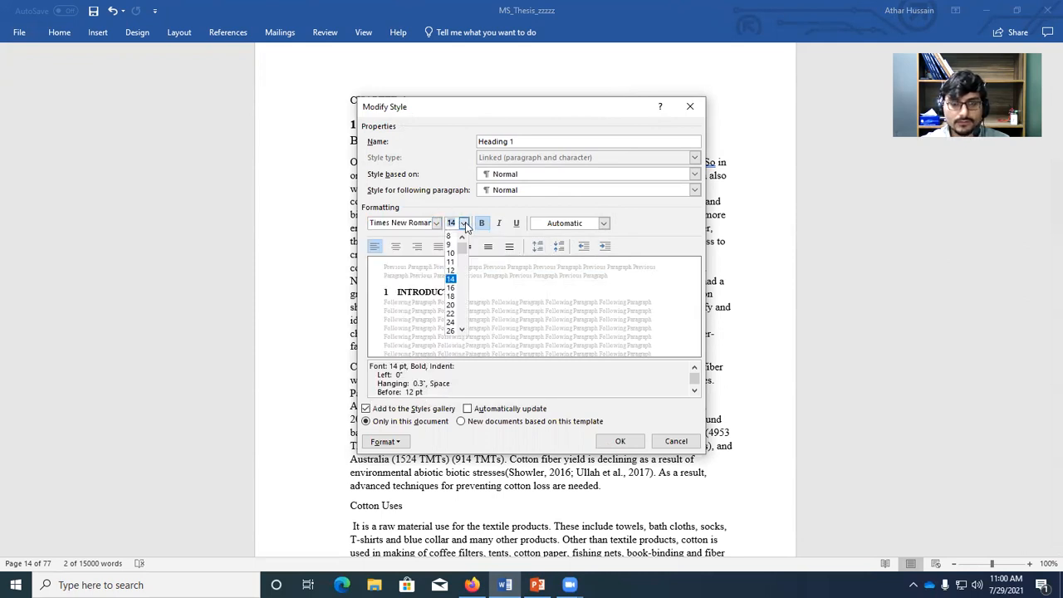
pyautogui.click(451, 281)
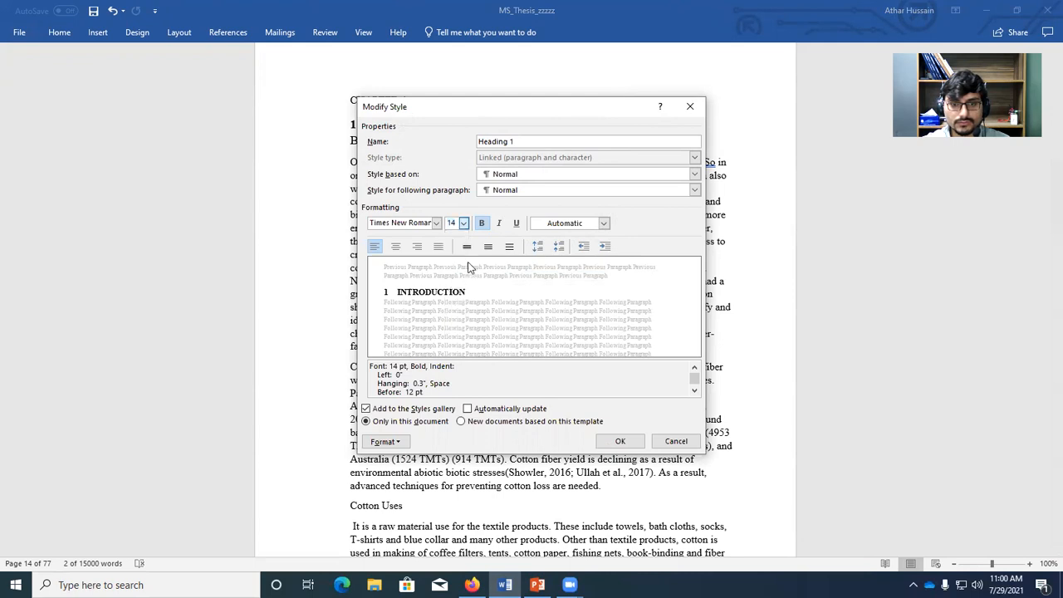
pyautogui.click(482, 224)
pyautogui.click(482, 225)
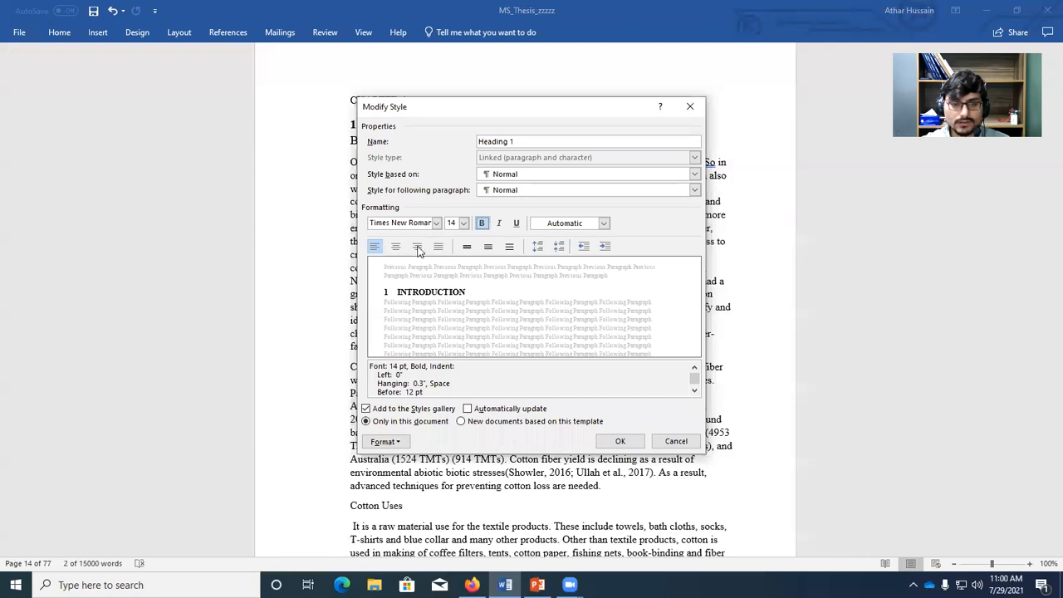
pyautogui.click(375, 251)
pyautogui.click(618, 444)
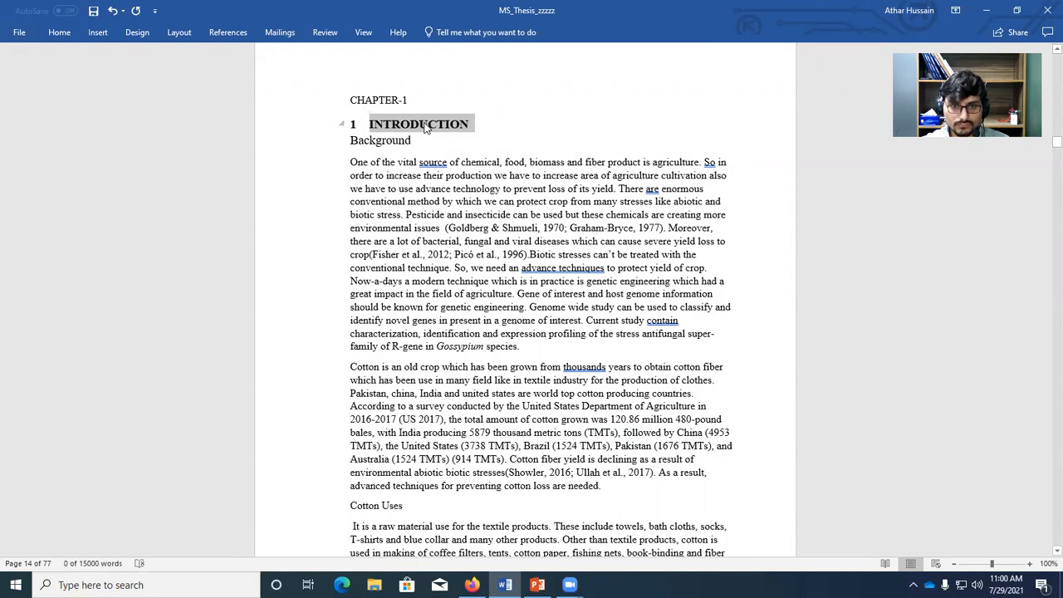
# Step: Select the Background heading, and check the second-level heading rule for capitalization, font, size and weight in the Firefox guidelines
pyautogui.doubleClick(383, 140)
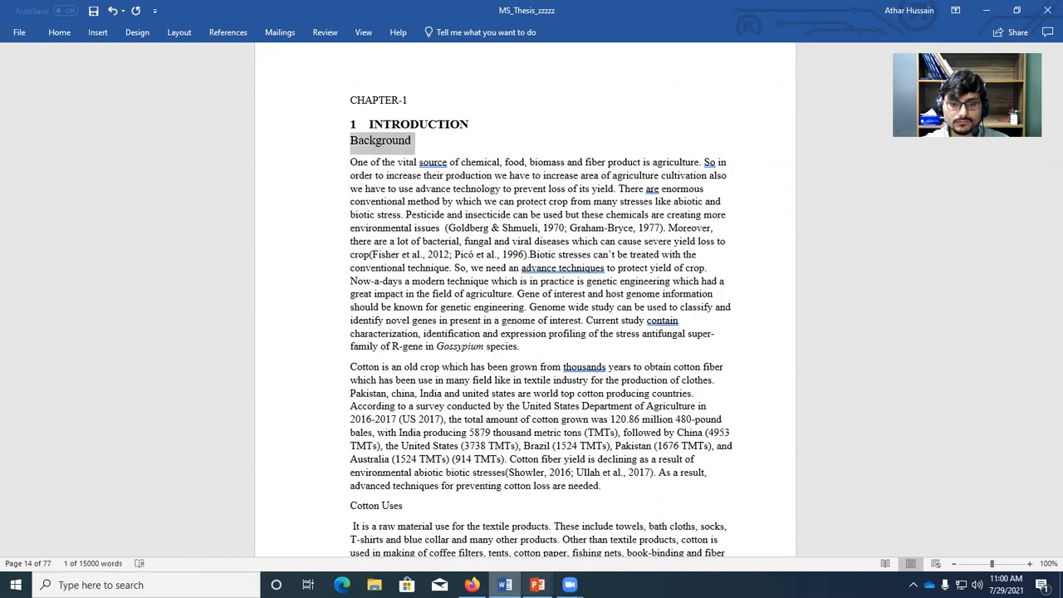
pyautogui.click(472, 585)
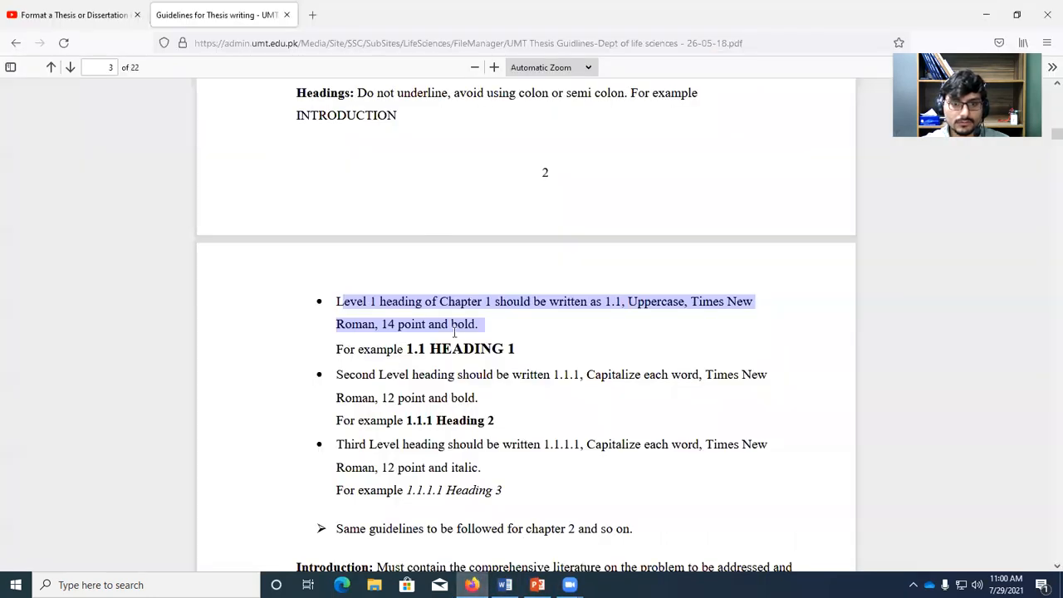
pyautogui.moveTo(497, 420); pyautogui.dragTo(581, 373)
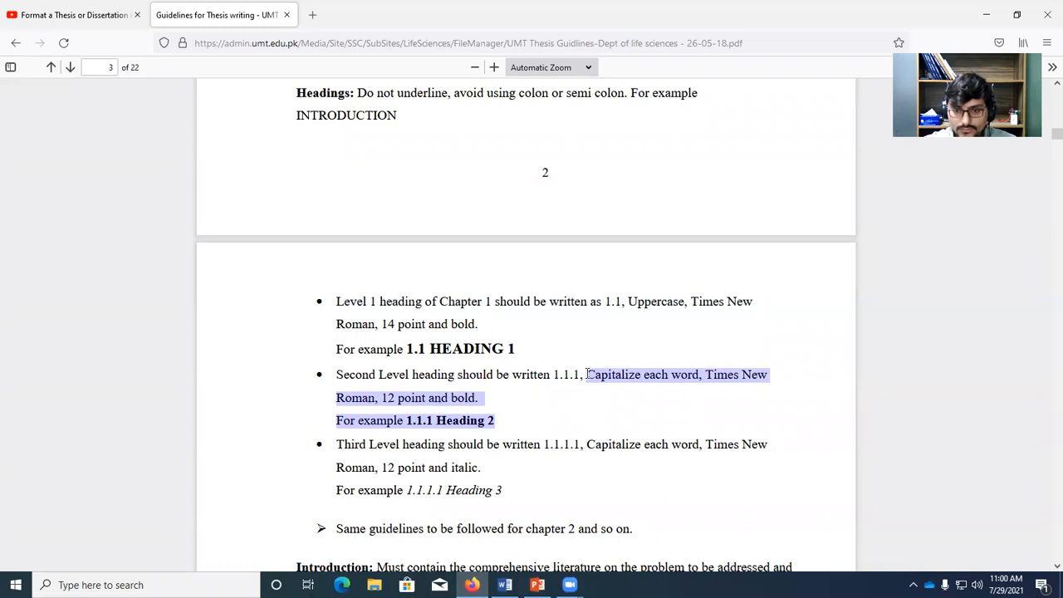
pyautogui.click(587, 374)
pyautogui.moveTo(587, 374); pyautogui.dragTo(768, 375)
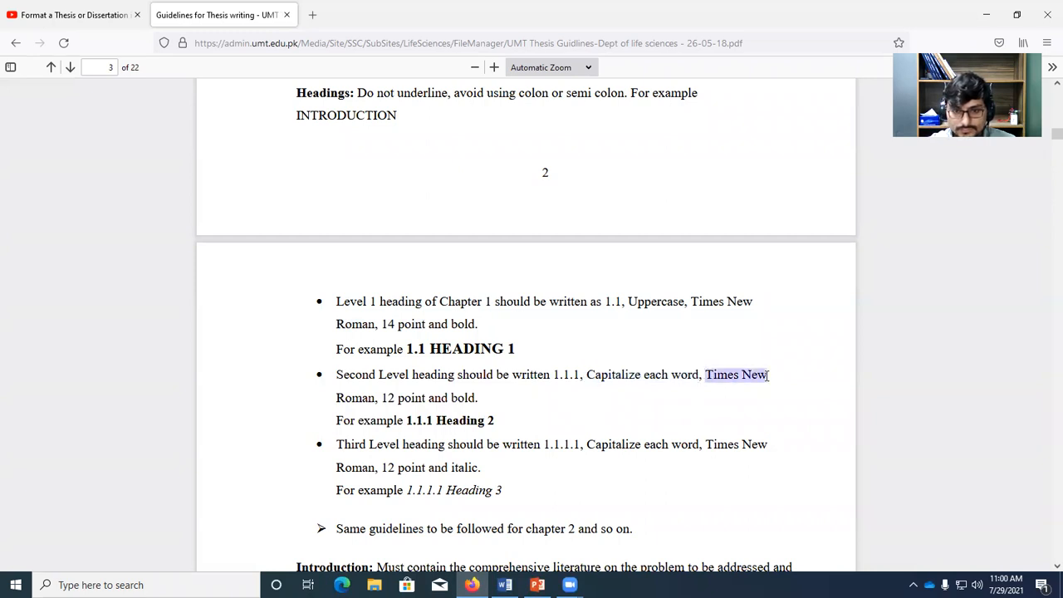
pyautogui.moveTo(384, 398); pyautogui.dragTo(476, 399)
# Step: Switch back to Word and apply the Heading 2 style to the Background heading
pyautogui.click(505, 585)
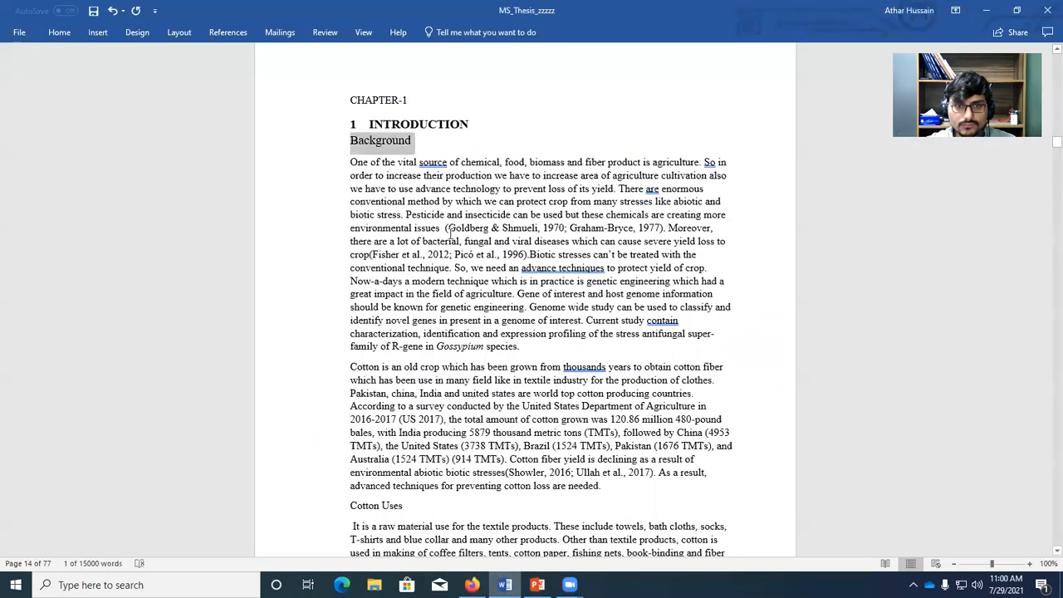
pyautogui.click(60, 33)
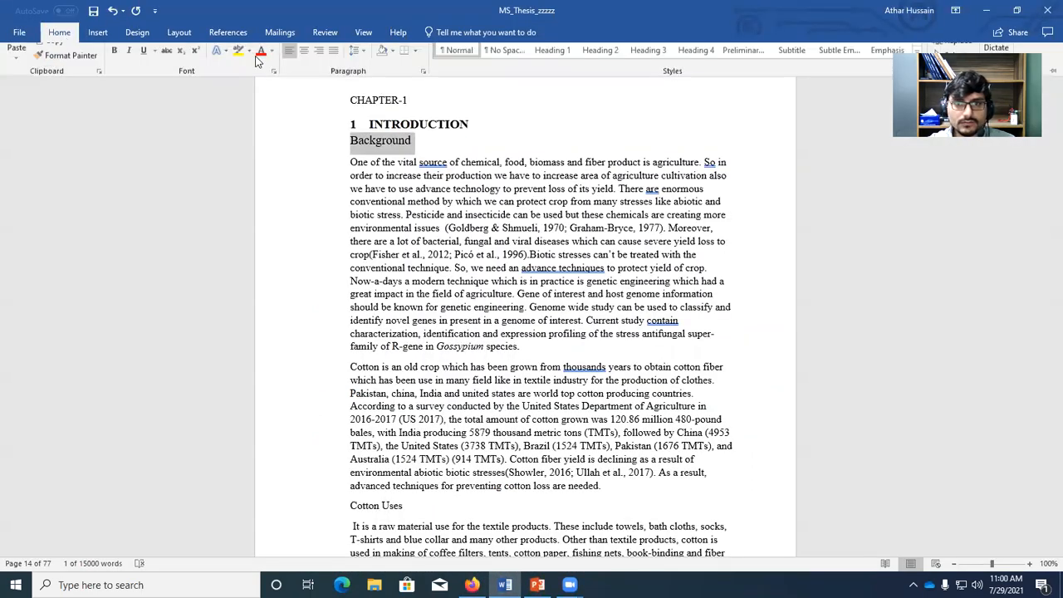
pyautogui.click(609, 71)
pyautogui.click(602, 69)
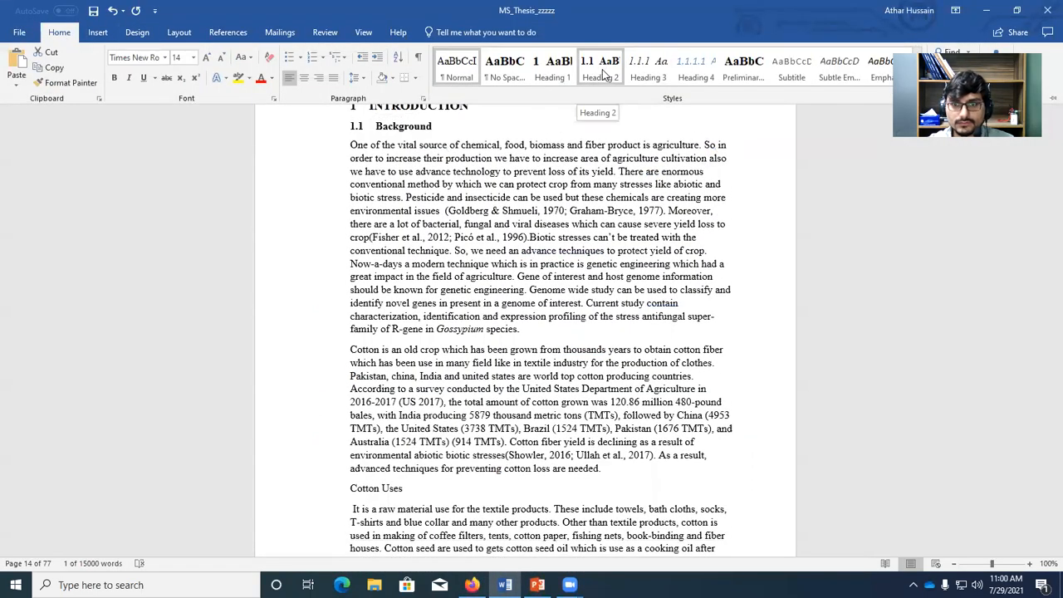
# Step: Configure the Heading 2 style as Times New Roman, 12 pt and bold
pyautogui.rightClick(602, 69)
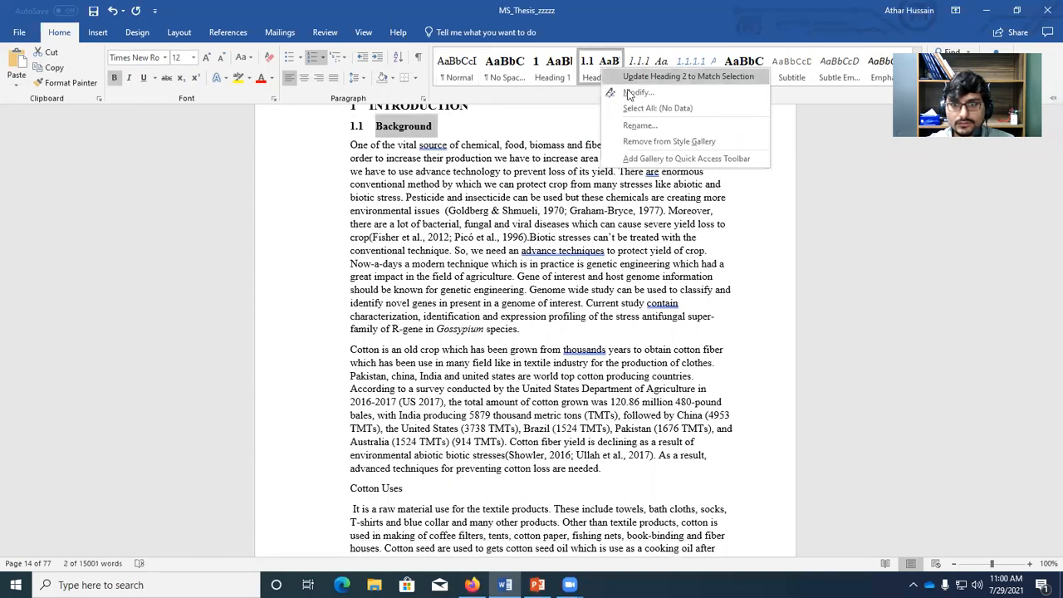
pyautogui.click(634, 78)
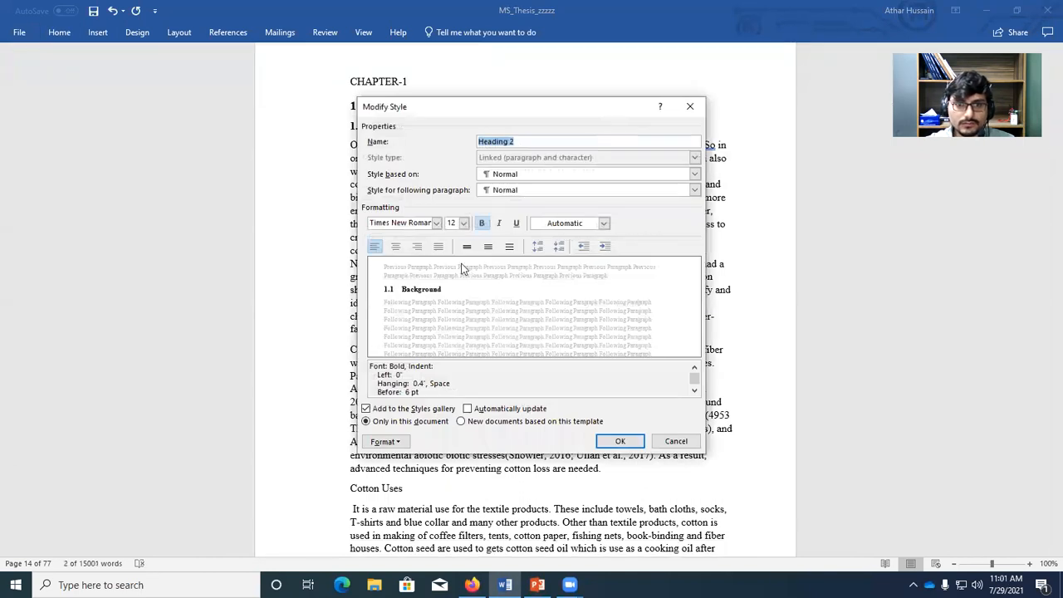
pyautogui.click(436, 222)
pyautogui.click(436, 223)
pyautogui.click(463, 224)
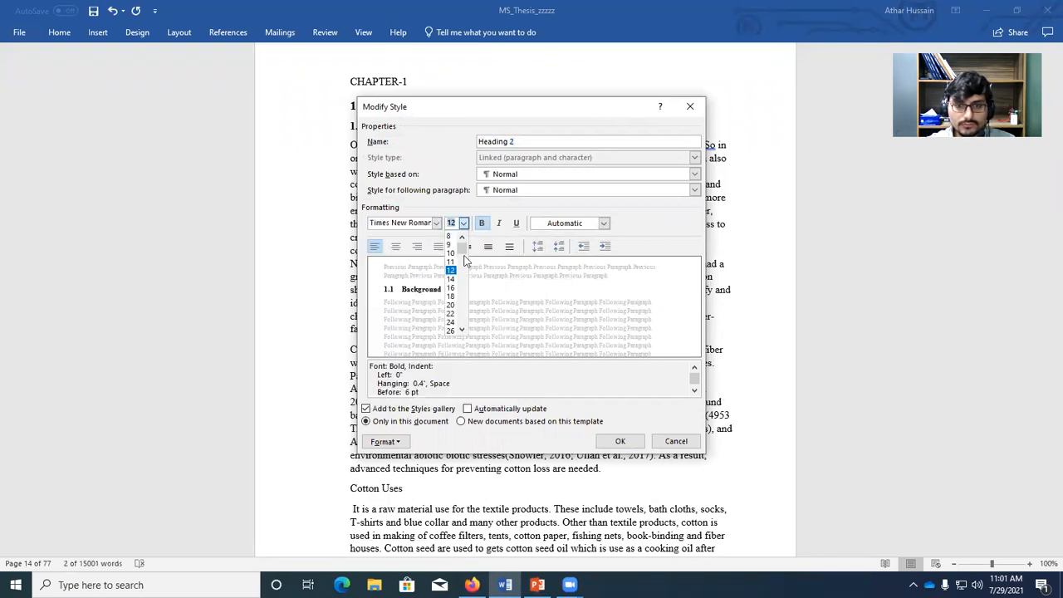
pyautogui.click(516, 203)
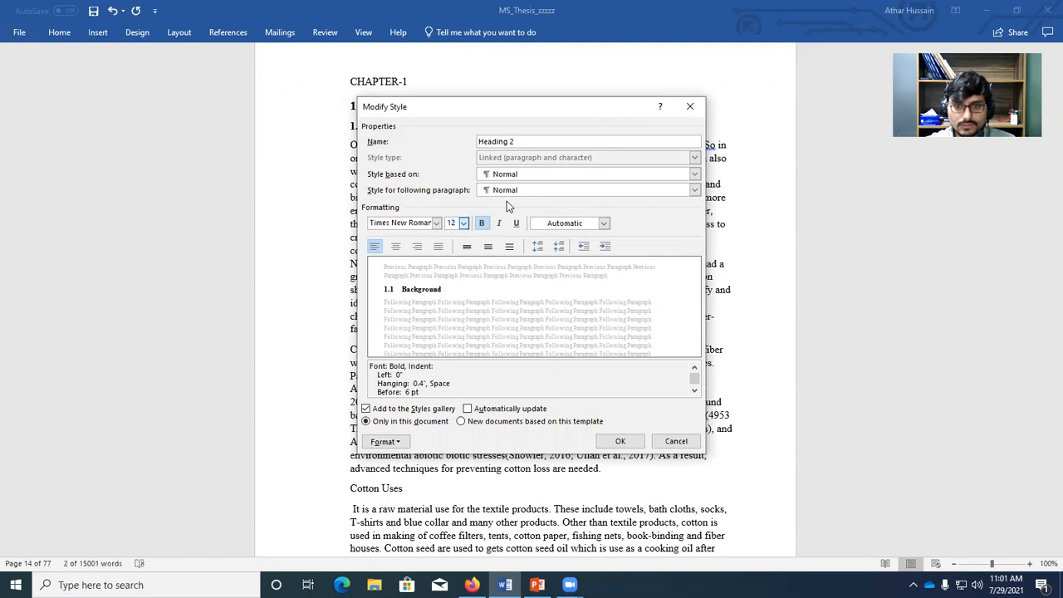
pyautogui.click(483, 223)
pyautogui.click(482, 224)
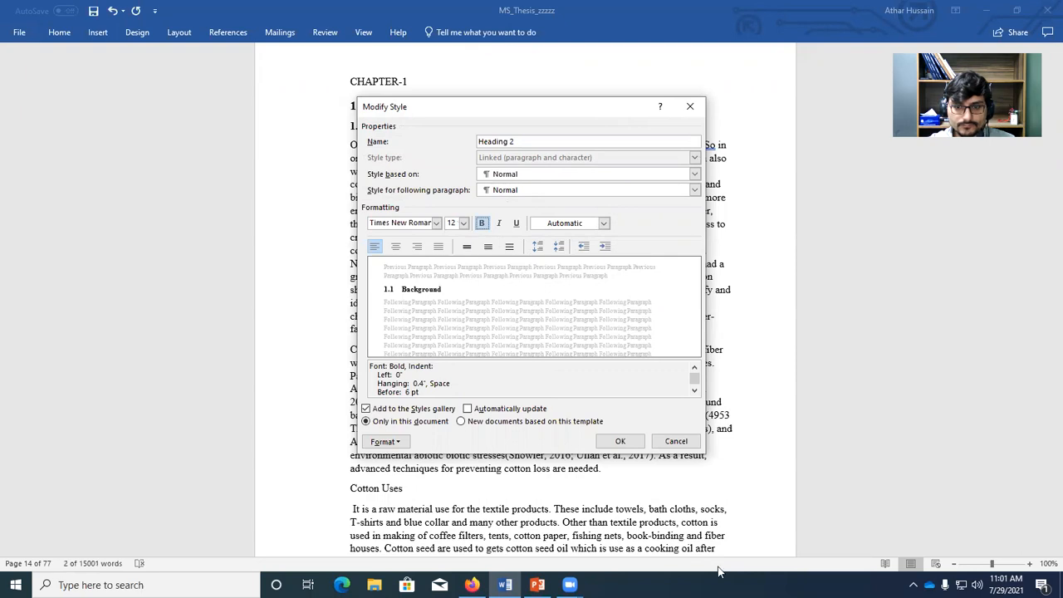
pyautogui.click(619, 440)
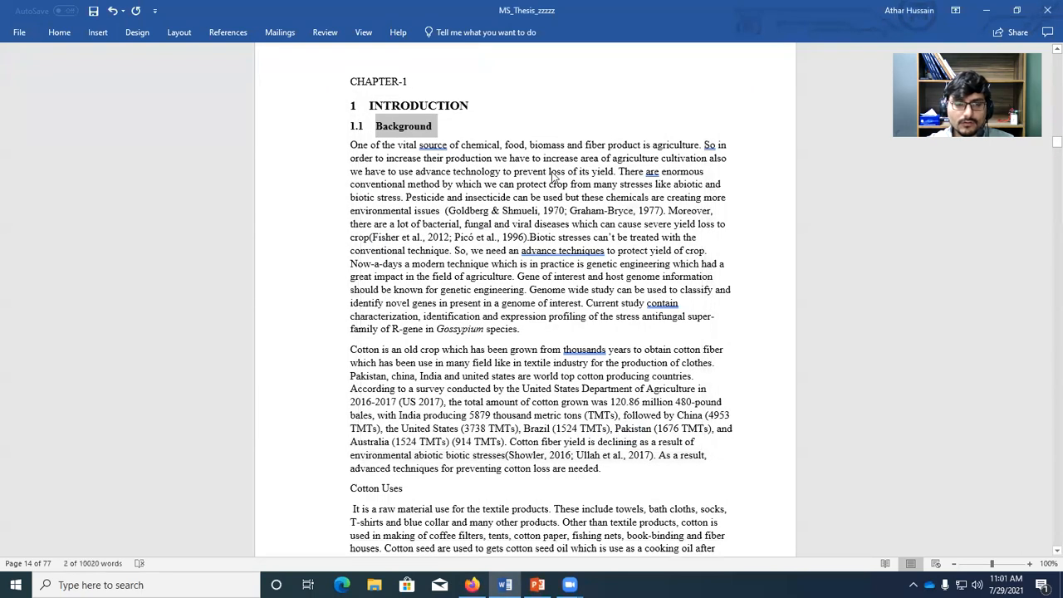
# Step: Change the case of the Background heading to Capitalize Each Word
pyautogui.click(58, 33)
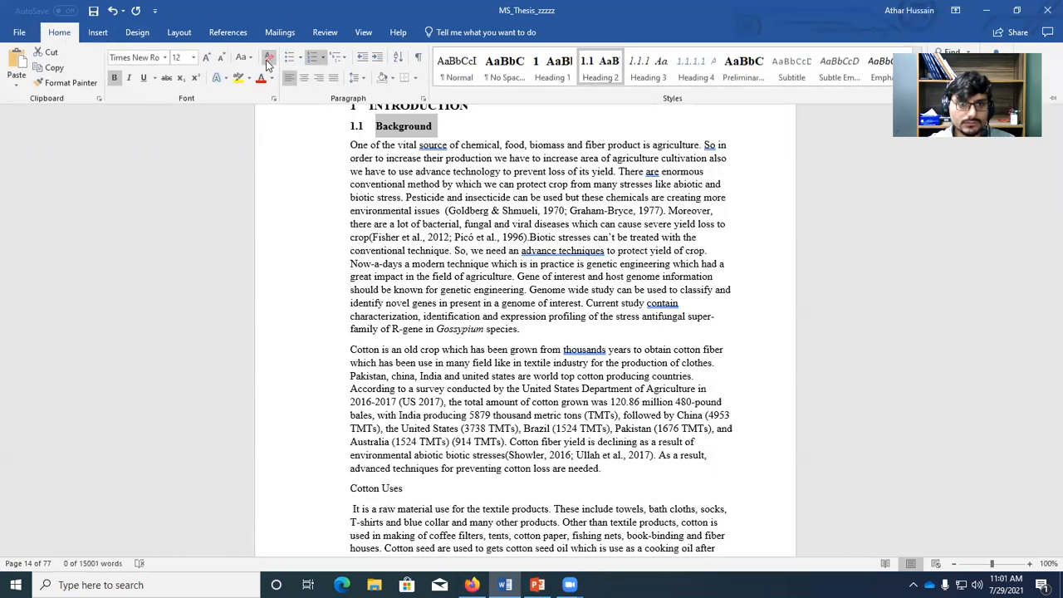
pyautogui.click(250, 58)
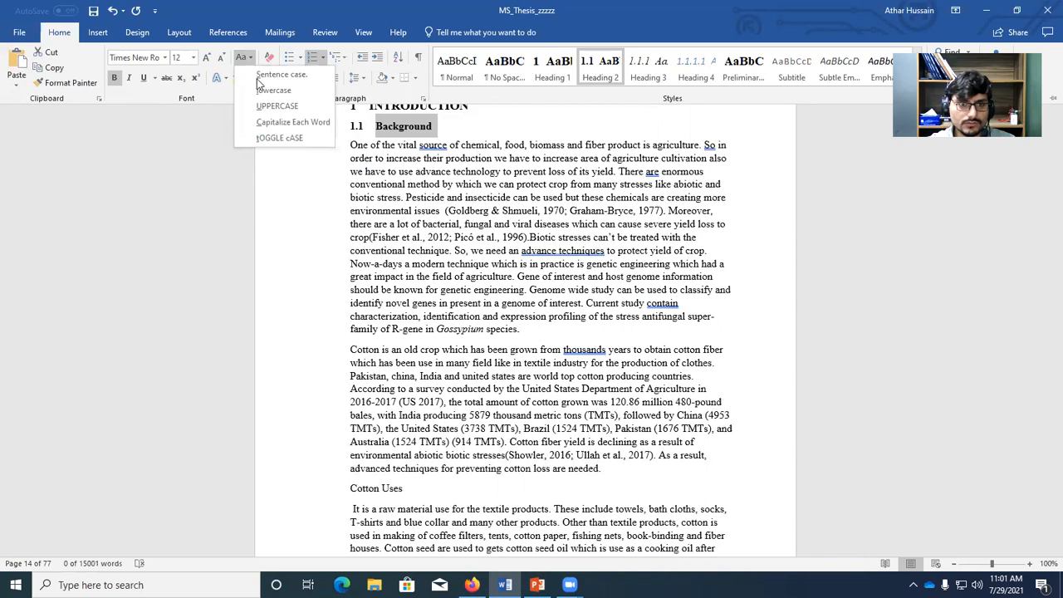
pyautogui.click(320, 124)
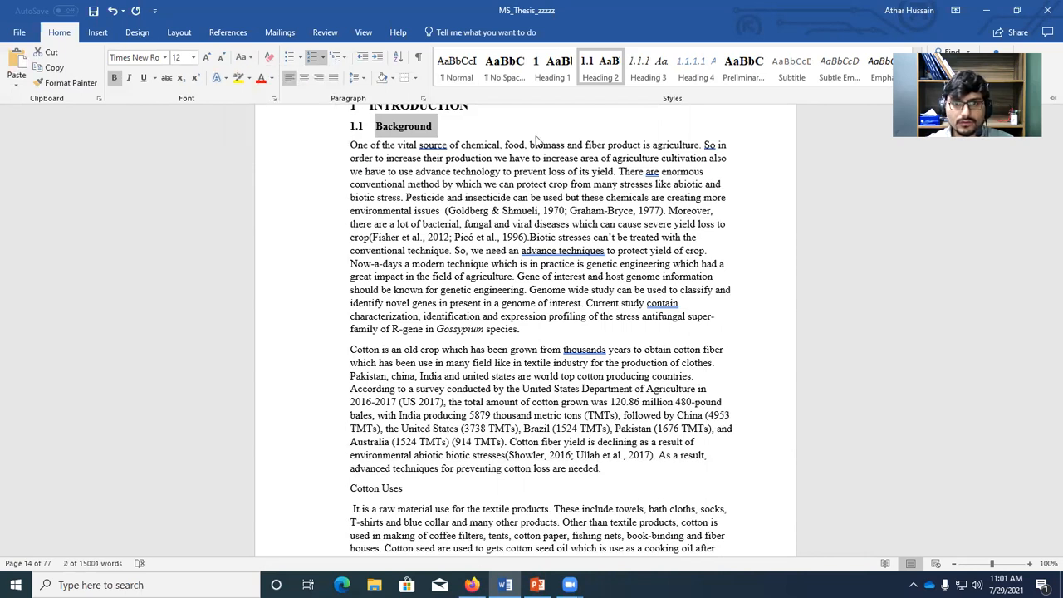
# Step: Keep the ribbon's tabs and commands permanently displayed, and apply the Heading 2 style to the Cotton Uses heading
pyautogui.hotkey('ctrl', 'F1')
pyautogui.scroll(-2, 444, 282)
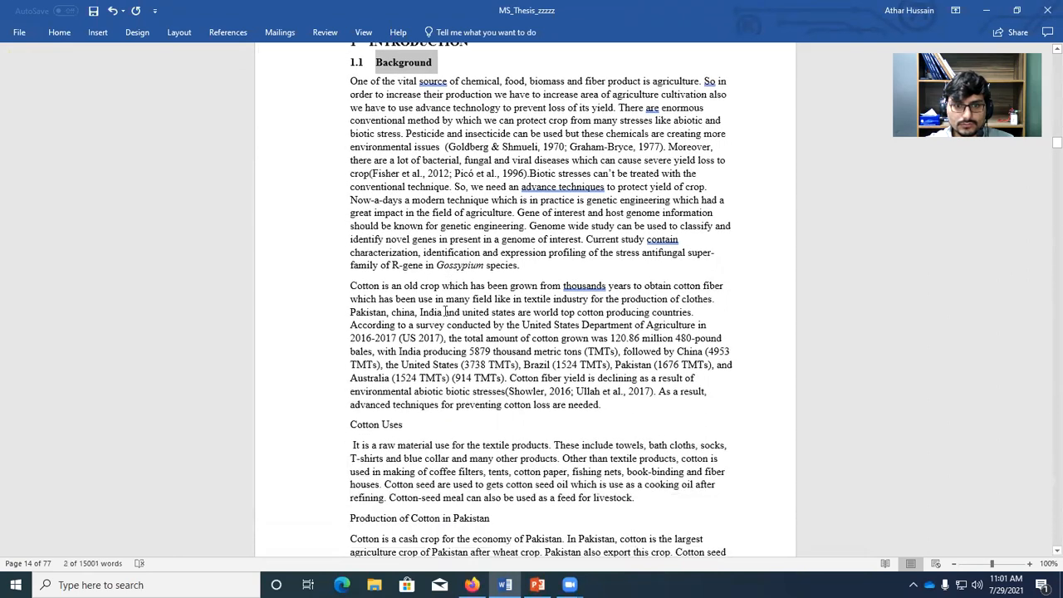
pyautogui.tripleClick(388, 425)
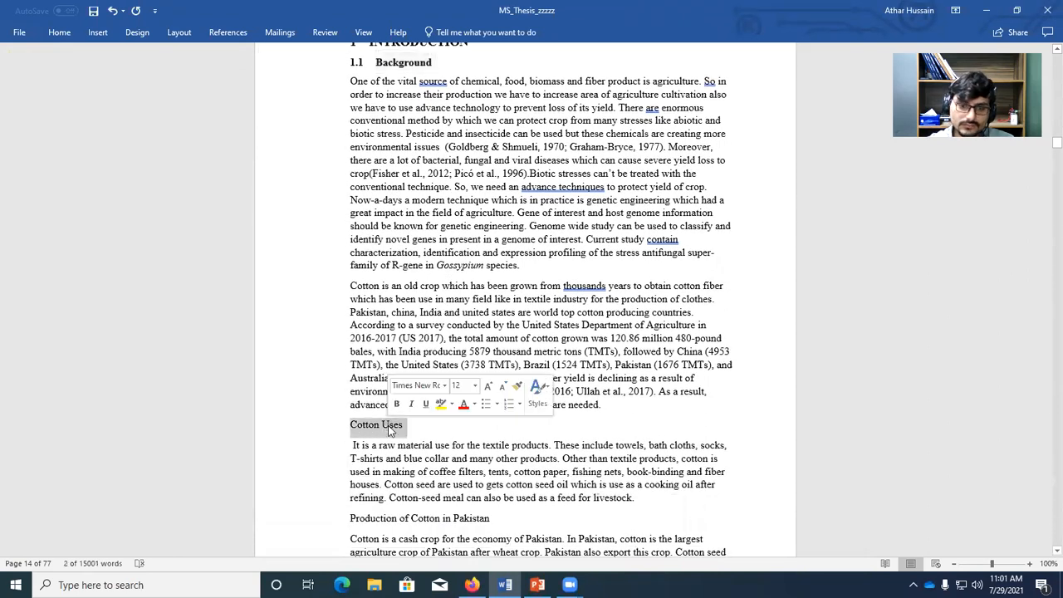
pyautogui.click(56, 32)
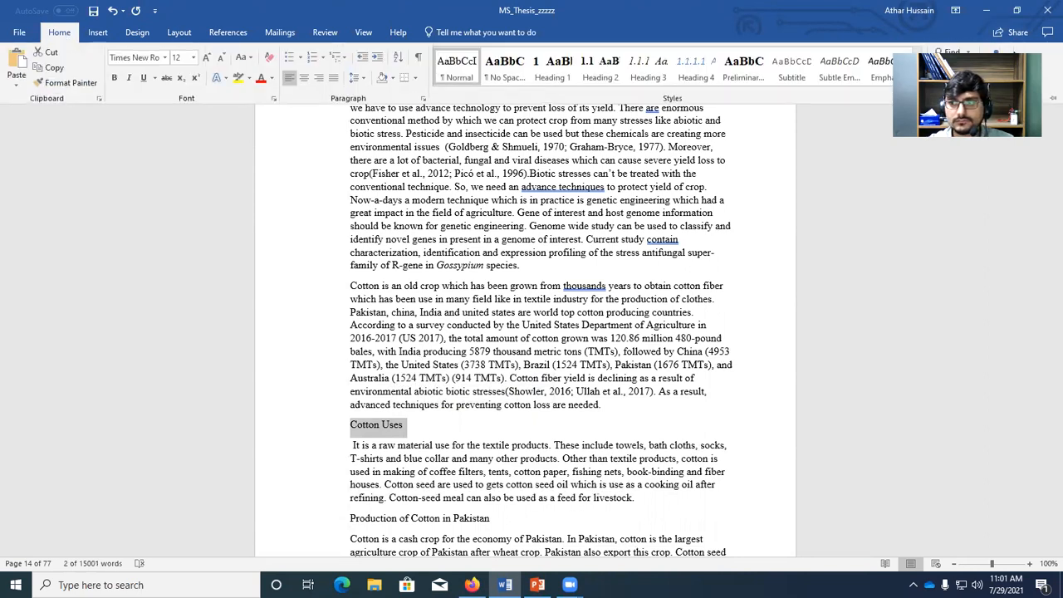
pyautogui.click(956, 10)
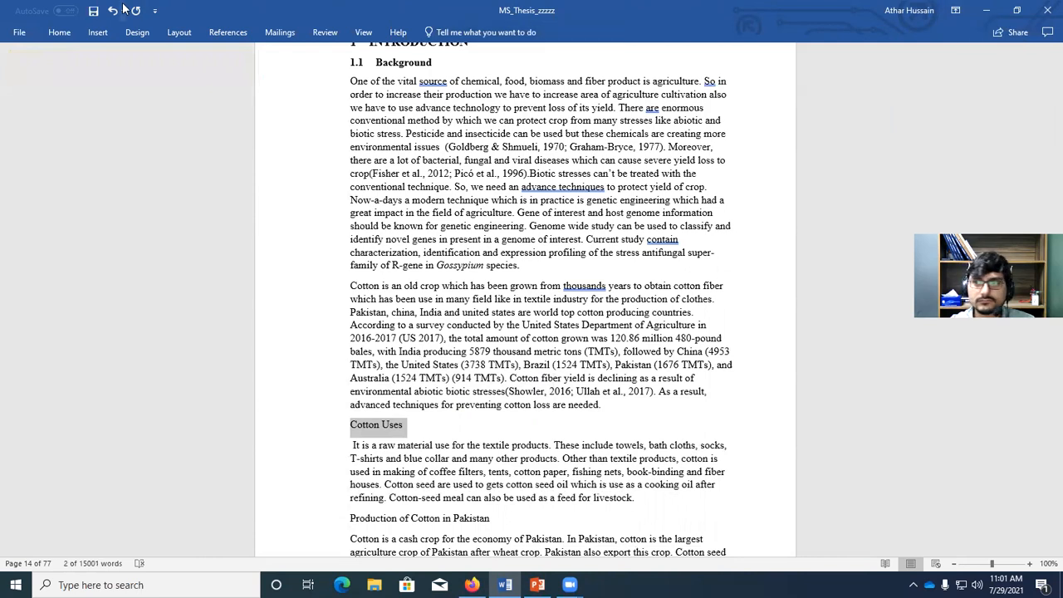
pyautogui.click(957, 11)
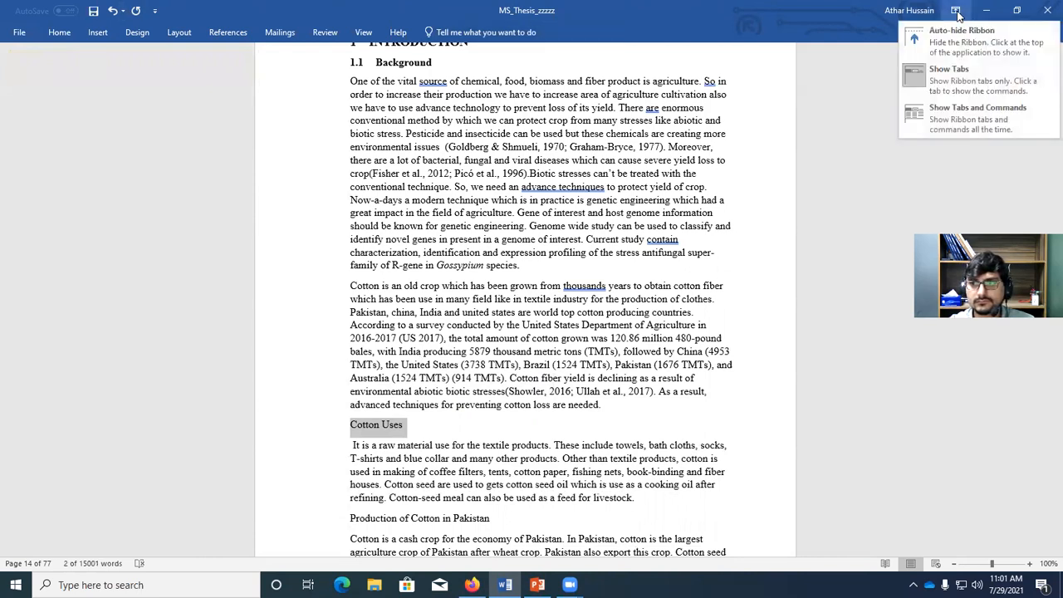
pyautogui.click(943, 75)
pyautogui.click(955, 12)
pyautogui.click(943, 110)
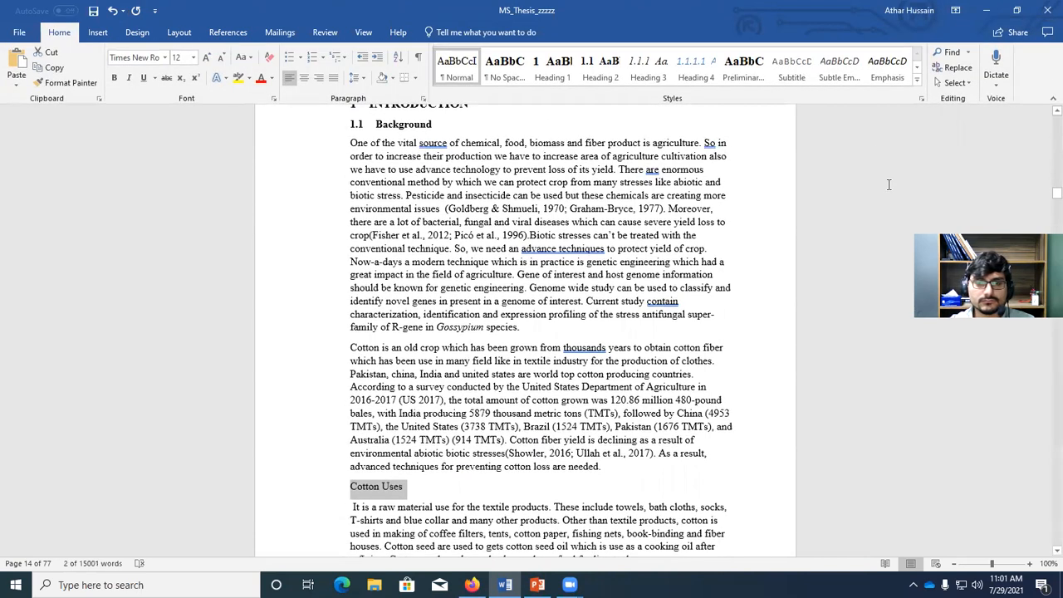
pyautogui.click(610, 70)
# Step: Try to select together the headings from Production of Cotton in Pakistan through Gossypium Species Polyploidization and Taxonomy
pyautogui.scroll(-2, 449, 328)
pyautogui.scroll(-4, 450, 328)
pyautogui.moveTo(494, 324); pyautogui.dragTo(352, 321)
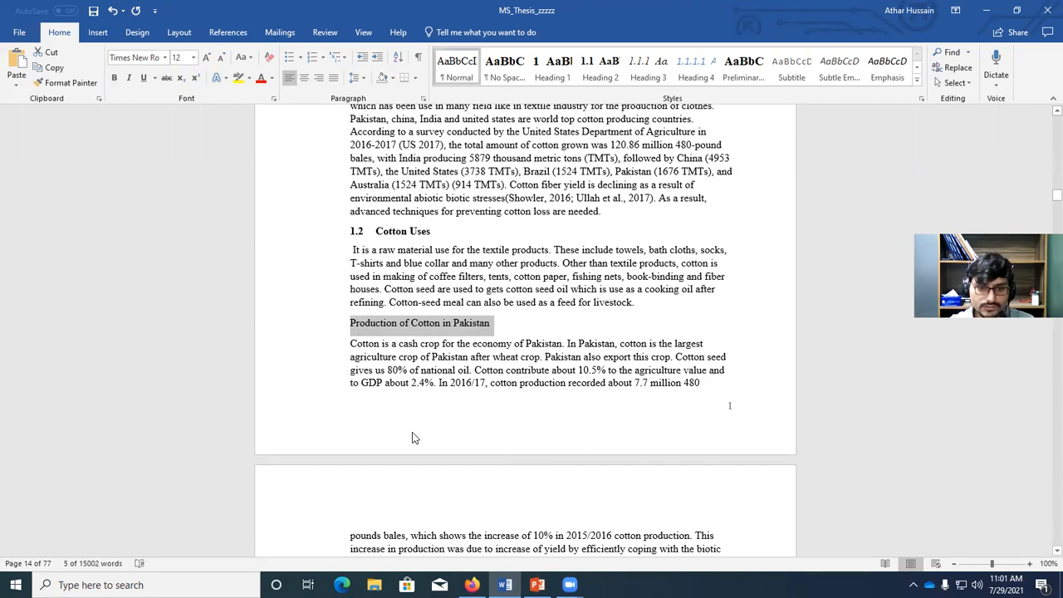
pyautogui.scroll(-2, 411, 423)
pyautogui.scroll(5, 412, 414)
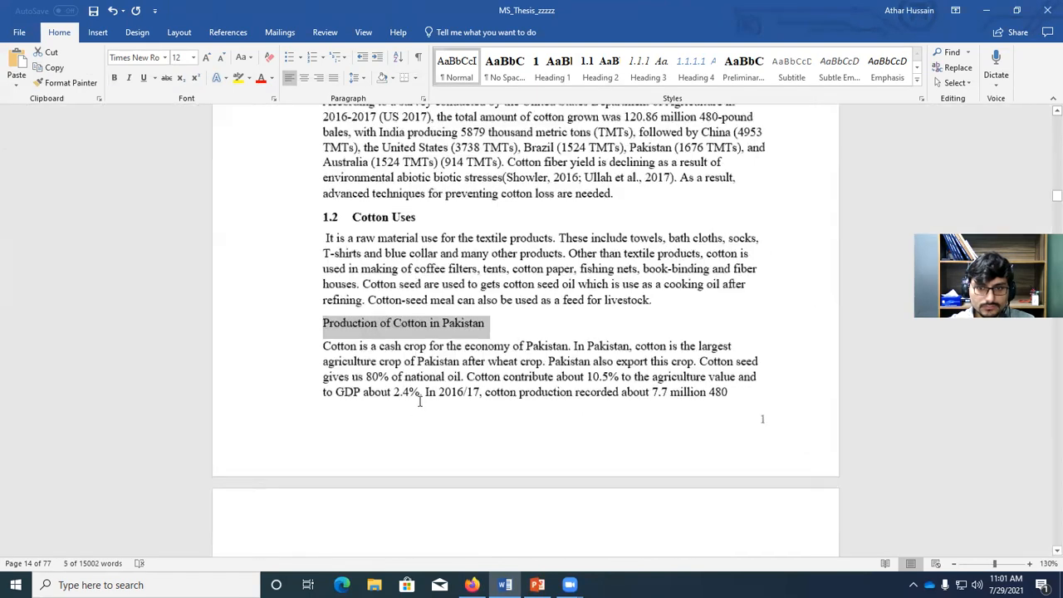
pyautogui.scroll(-7, 394, 351)
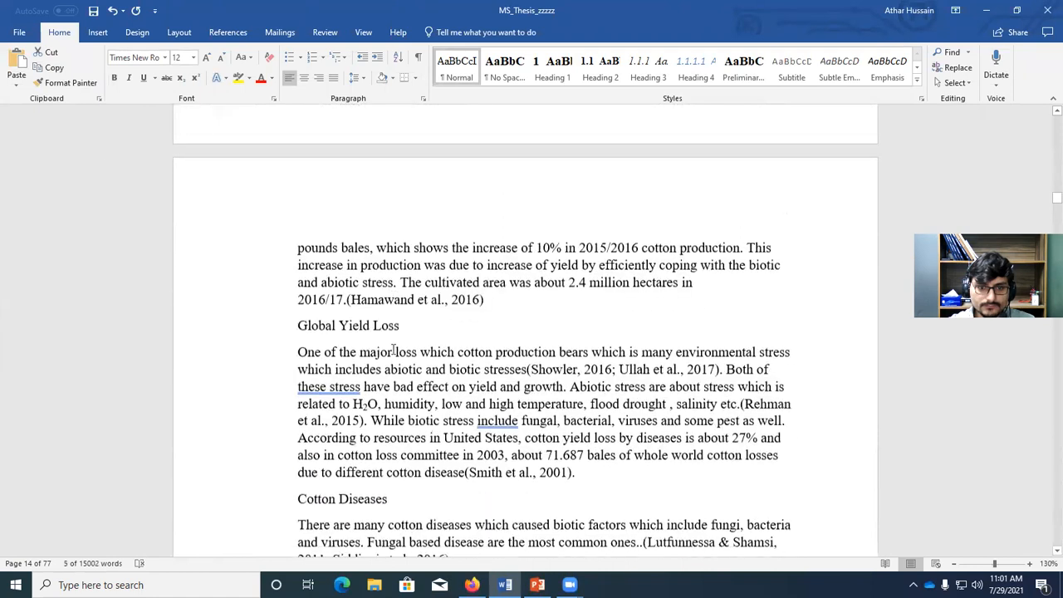
pyautogui.moveTo(405, 320); pyautogui.dragTo(306, 319)
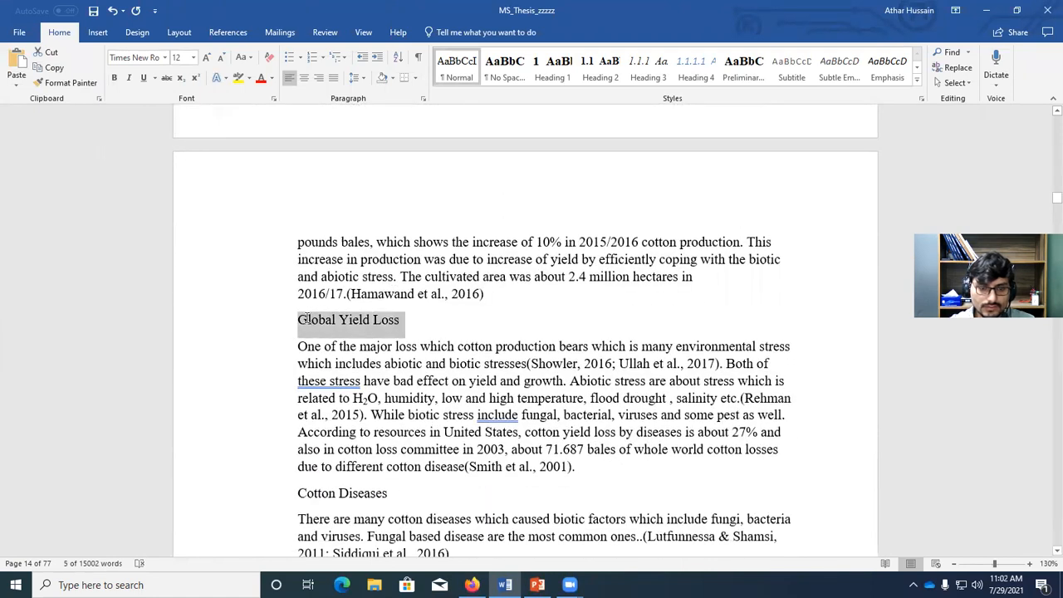
pyautogui.scroll(-3, 315, 336)
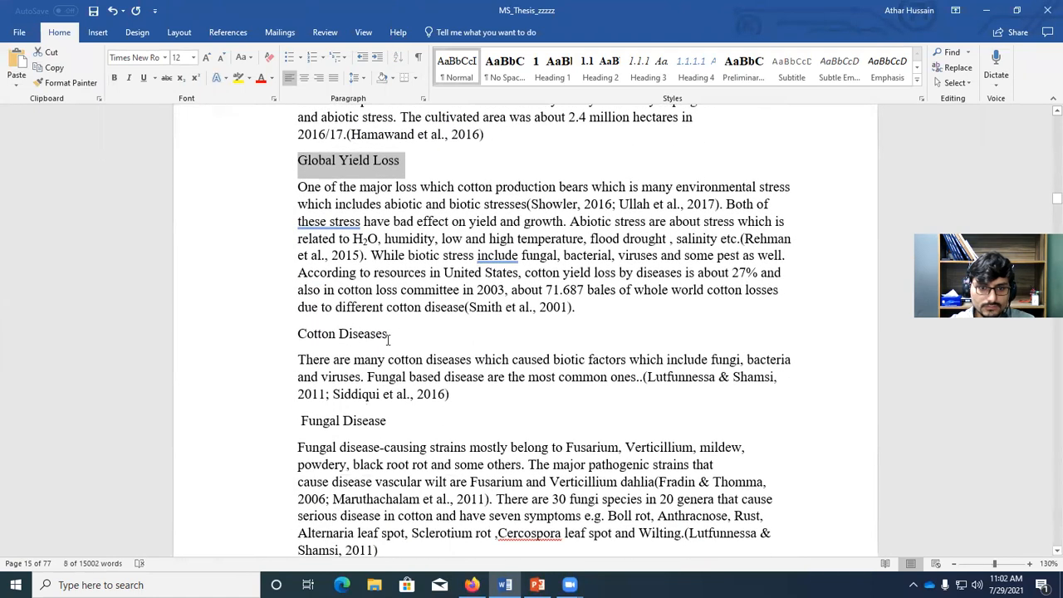
pyautogui.moveTo(400, 333); pyautogui.dragTo(296, 340)
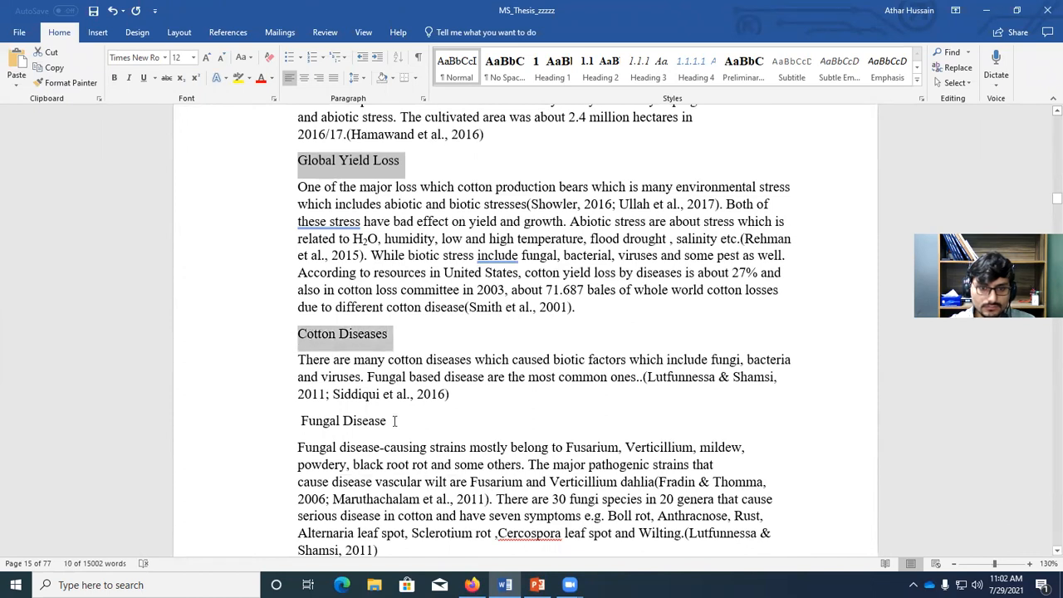
pyautogui.scroll(-2, 394, 421)
pyautogui.moveTo(394, 340); pyautogui.dragTo(295, 342)
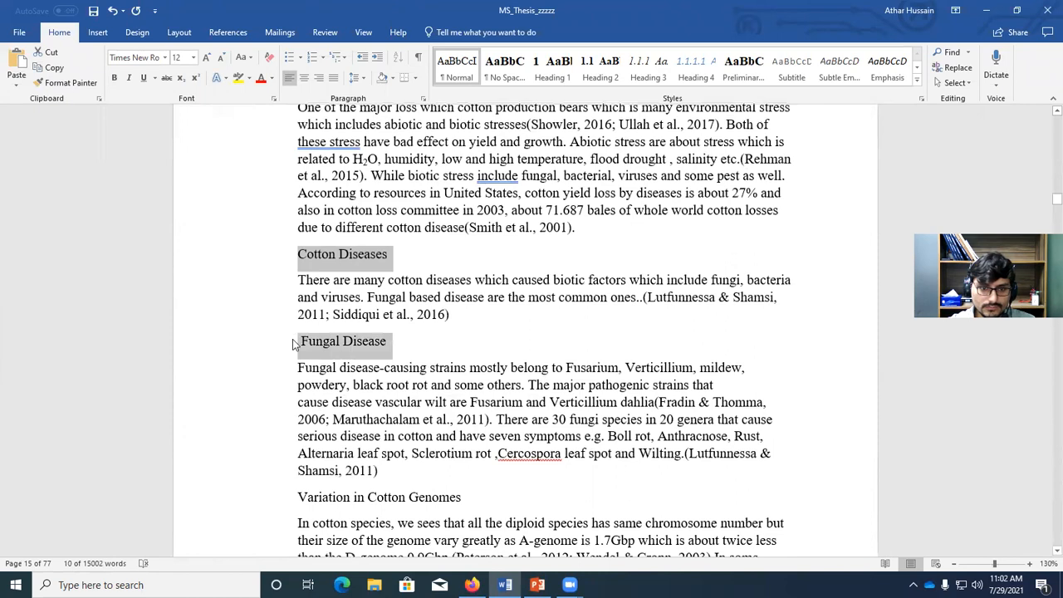
pyautogui.scroll(-2, 448, 408)
pyautogui.moveTo(465, 417); pyautogui.dragTo(297, 419)
pyautogui.scroll(-4, 390, 446)
pyautogui.scroll(-1, 391, 447)
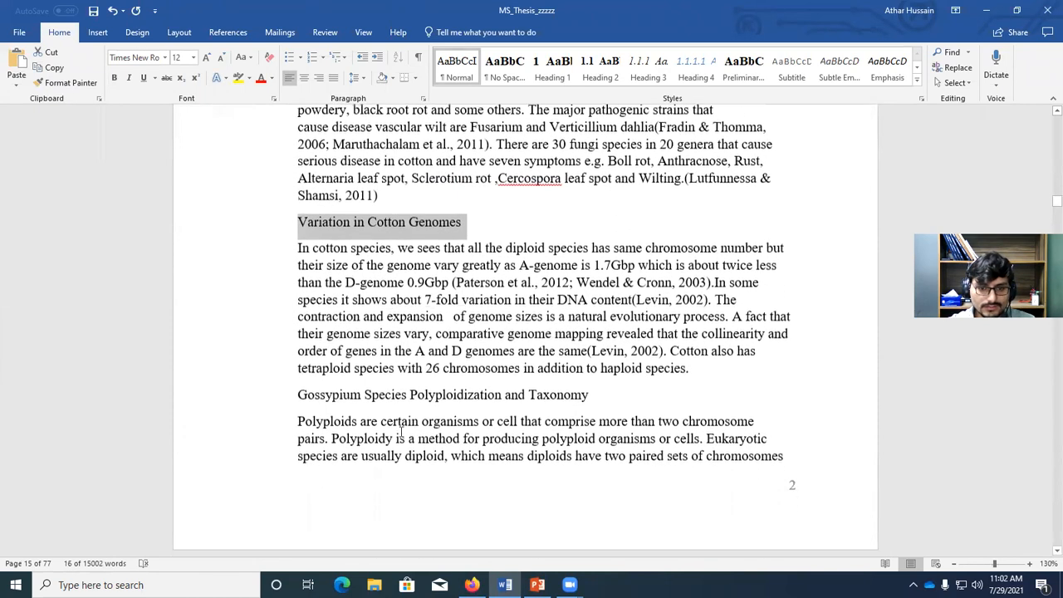
pyautogui.moveTo(600, 392); pyautogui.dragTo(305, 391)
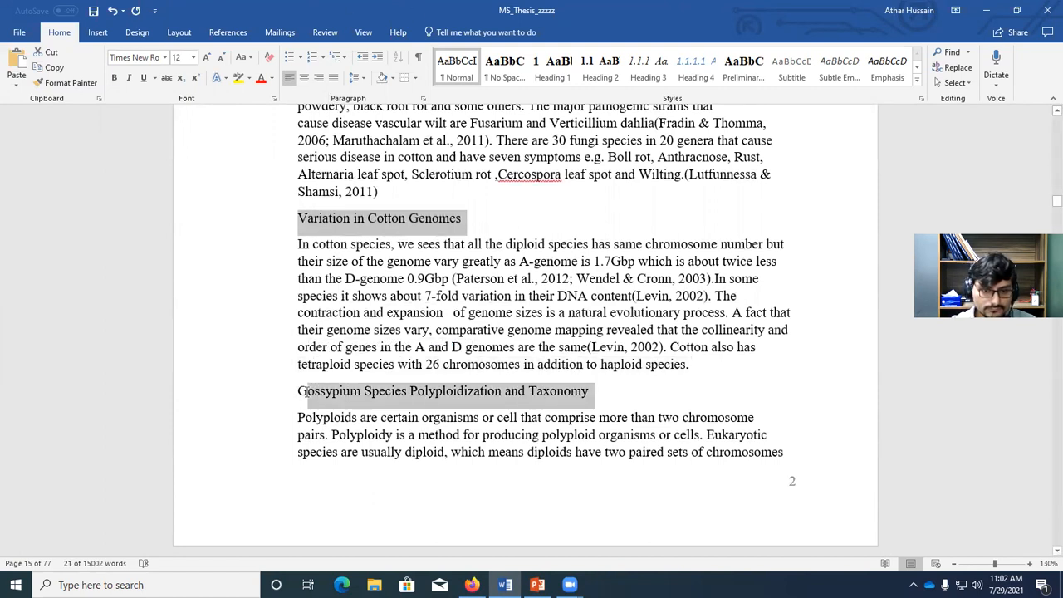
pyautogui.moveTo(305, 391); pyautogui.dragTo(296, 392)
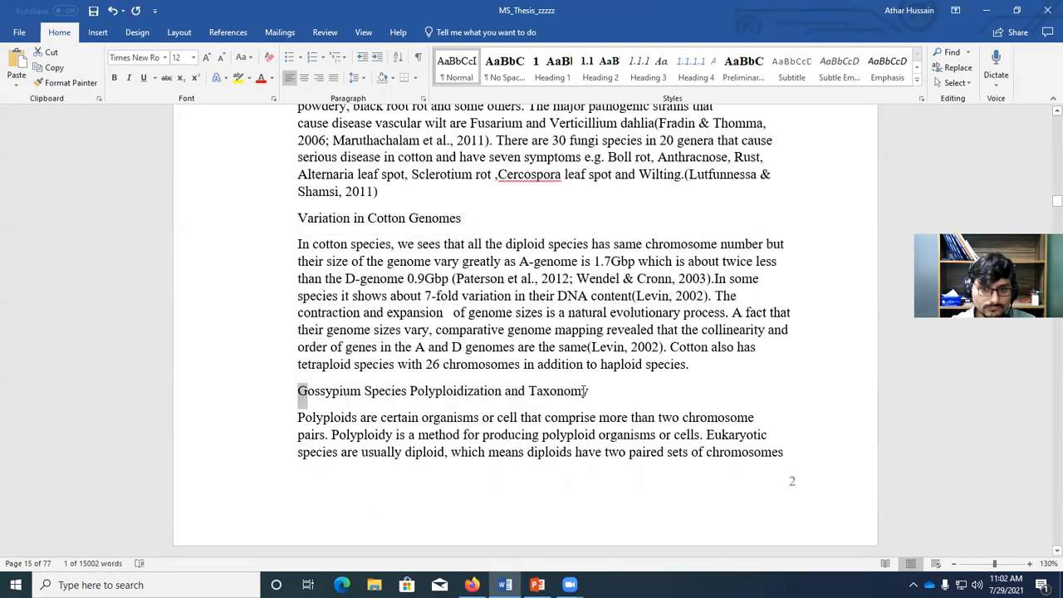
pyautogui.moveTo(587, 390); pyautogui.dragTo(256, 388)
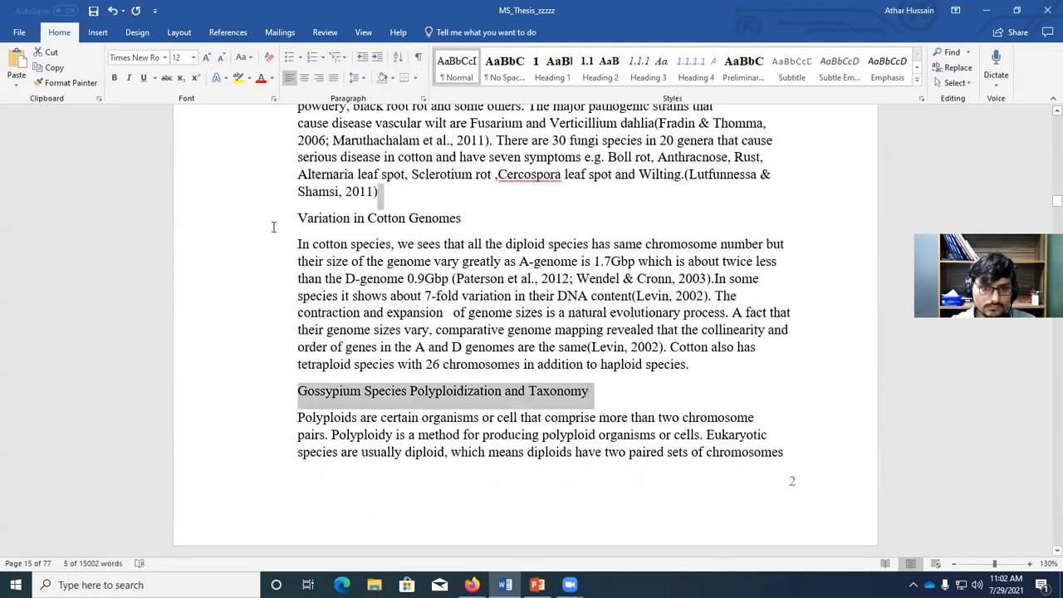
pyautogui.click(430, 221)
# Step: Apply the Heading 2 style simultaneously to all six headings from Gossypium Species Polyploidization and Taxonomy back up to Production of Cotton in Pakistan
pyautogui.tripleClick(500, 390)
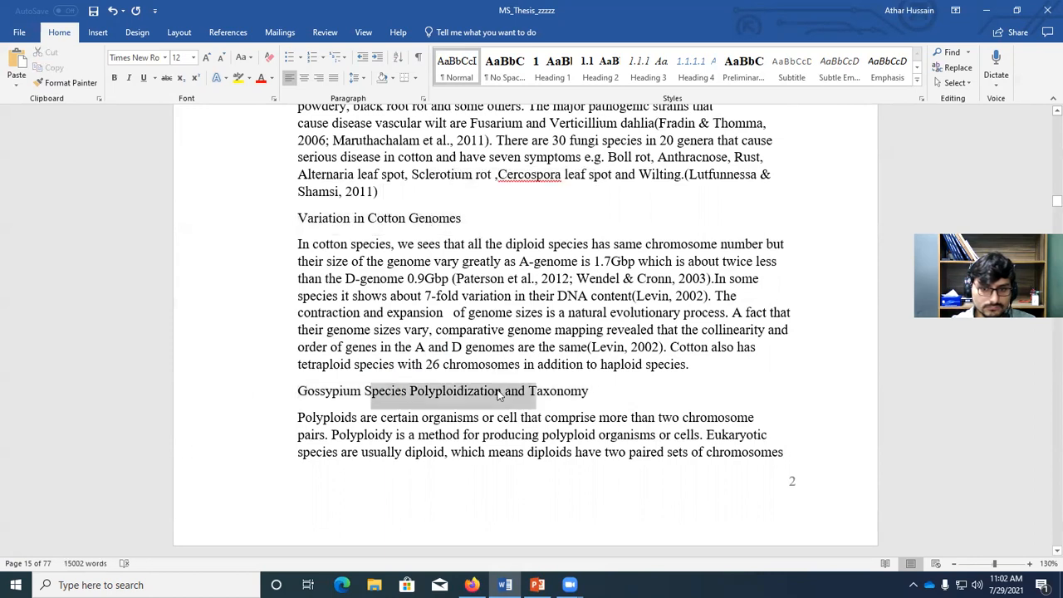
pyautogui.keyDown('ctrl'); pyautogui.click(373, 218); pyautogui.keyUp('ctrl')
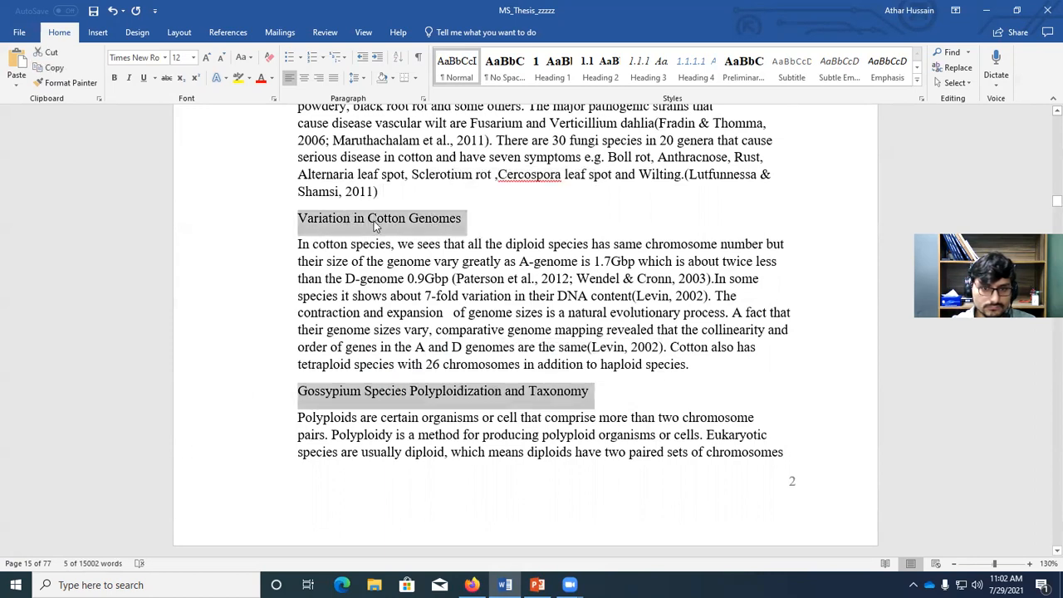
pyautogui.scroll(4, 299, 264)
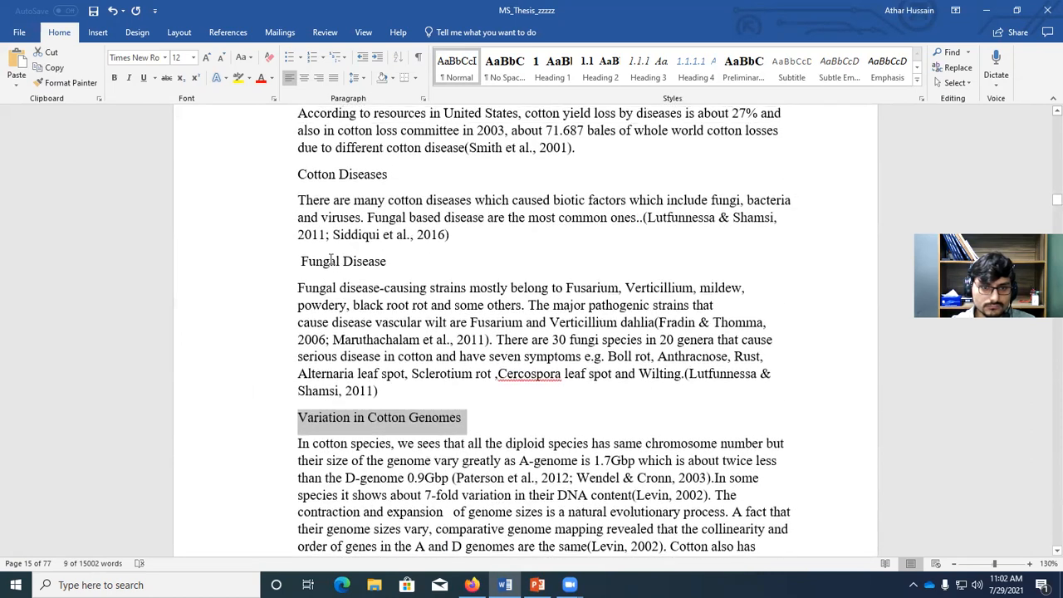
pyautogui.keyDown('ctrl'); pyautogui.click(330, 260); pyautogui.keyUp('ctrl')
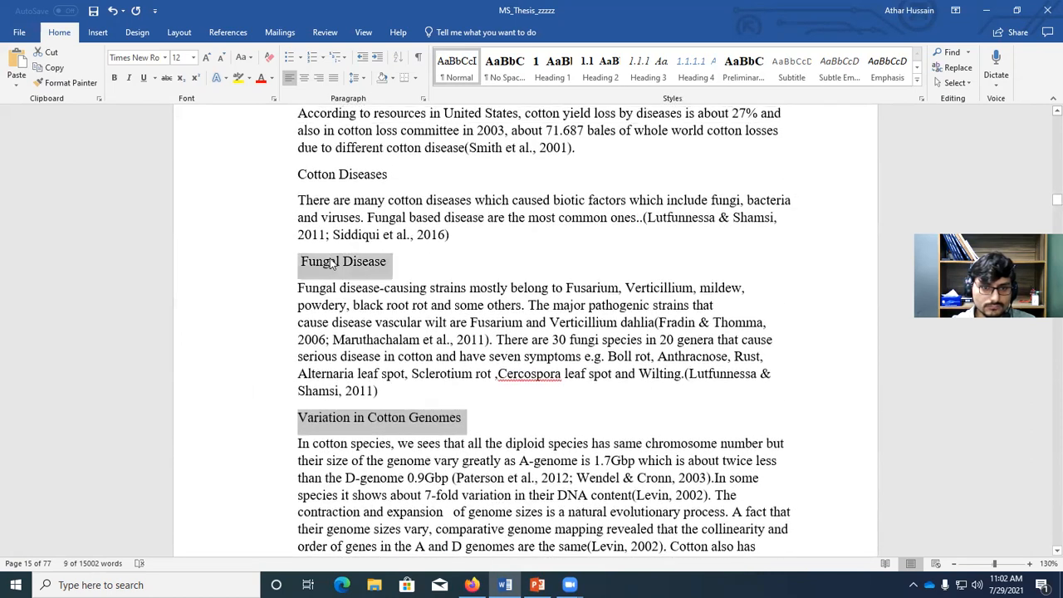
pyautogui.keyDown('ctrl'); pyautogui.doubleClick(325, 174); pyautogui.keyUp('ctrl')
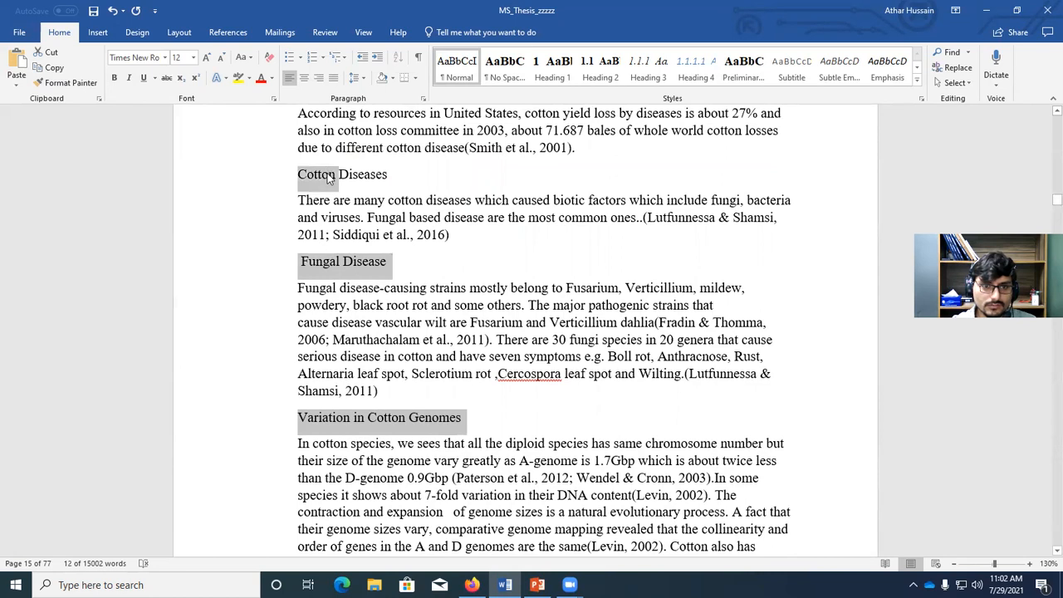
pyautogui.keyDown('ctrl'); pyautogui.doubleClick(368, 174); pyautogui.keyUp('ctrl')
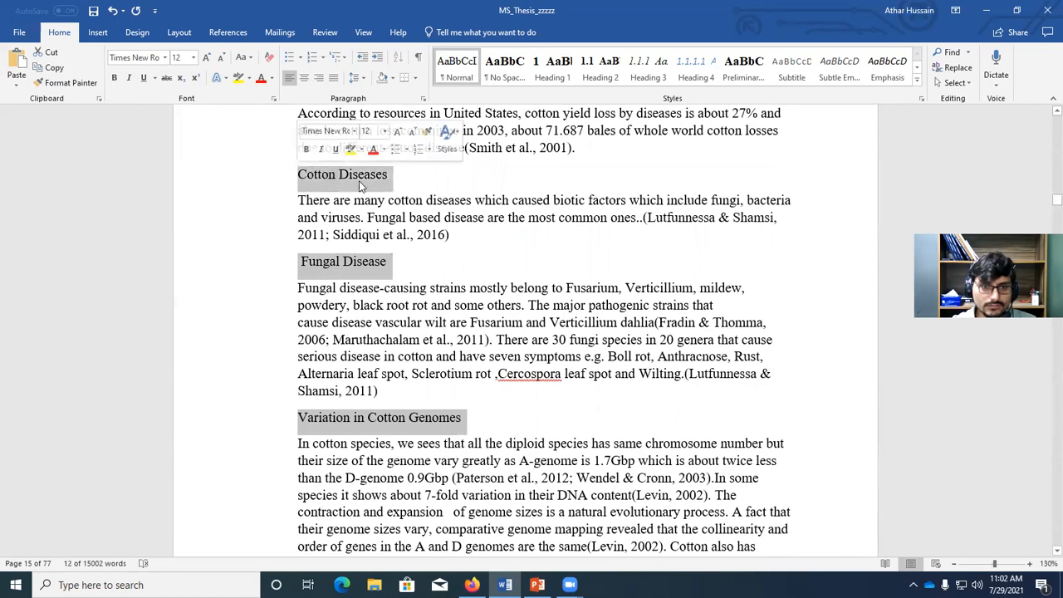
pyautogui.scroll(1, 427, 190)
pyautogui.scroll(3, 428, 190)
pyautogui.keyDown('ctrl'); pyautogui.click(294, 204); pyautogui.keyUp('ctrl')
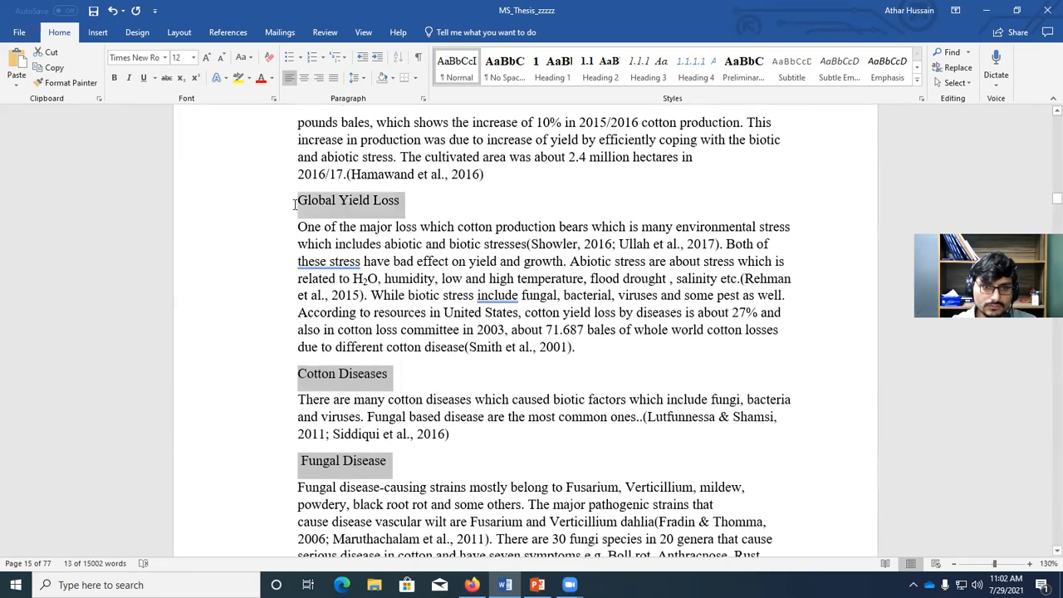
pyautogui.scroll(8, 424, 197)
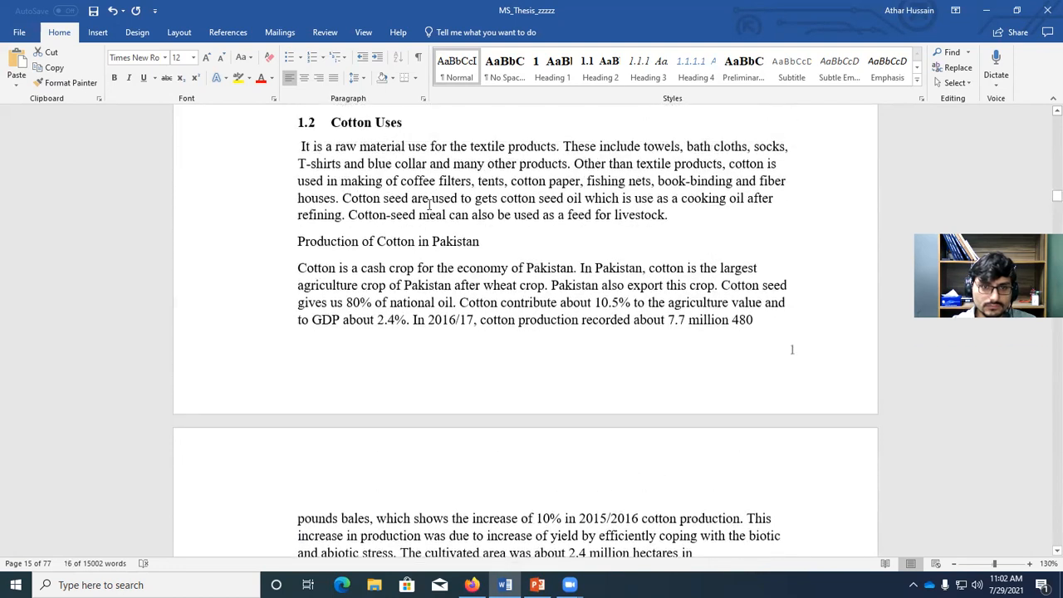
pyautogui.moveTo(488, 242); pyautogui.dragTo(310, 244)
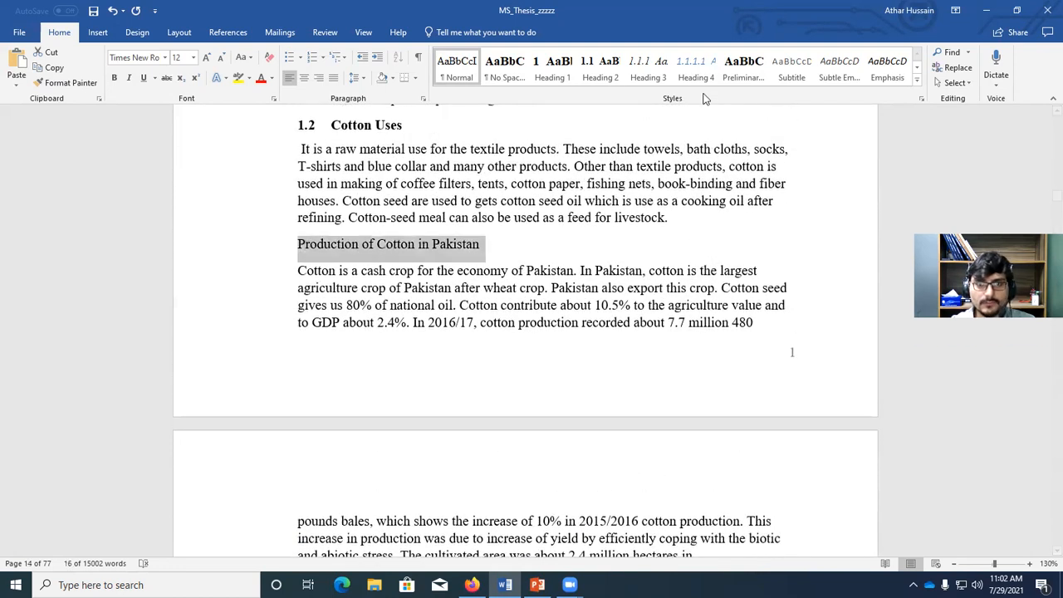
pyautogui.scroll(-4, 547, 199)
pyautogui.scroll(4, 547, 203)
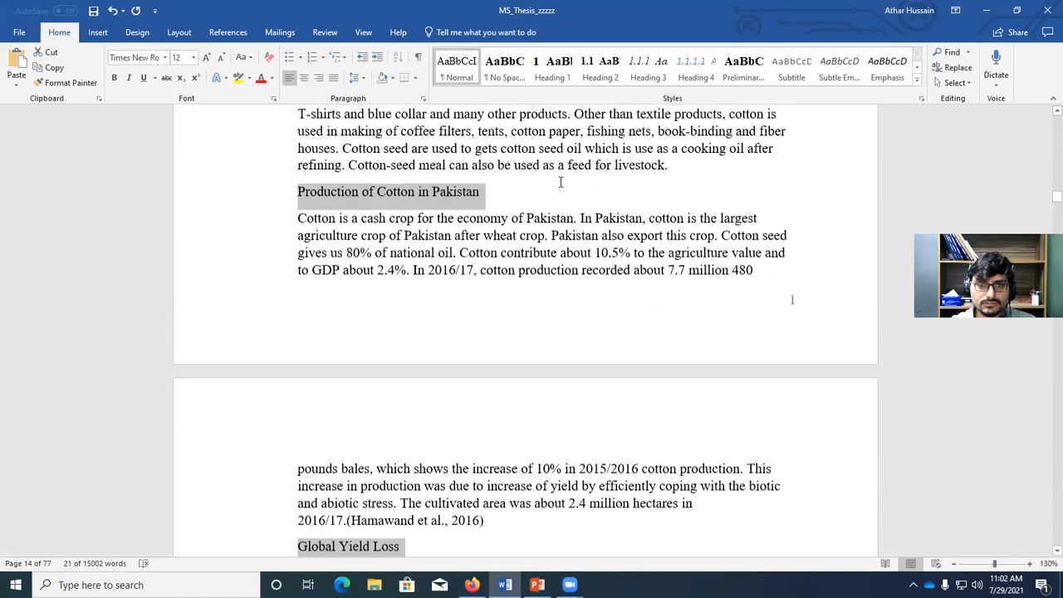
pyautogui.click(610, 77)
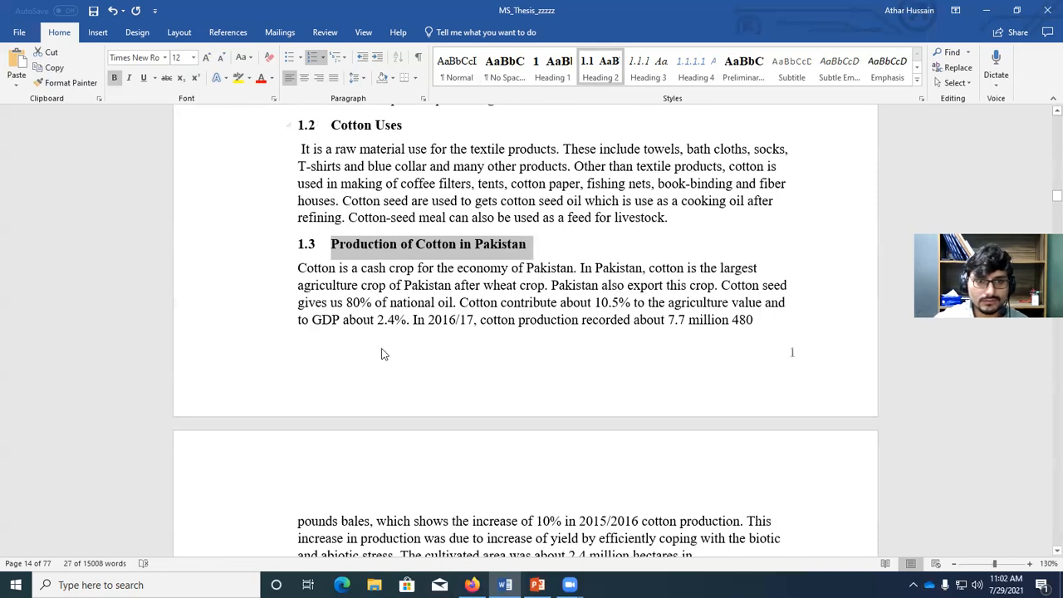
# Step: Check the numbering of the second-level headings from Production of Cotton in Pakistan onward, and look for headings still unstyled
pyautogui.click(309, 245)
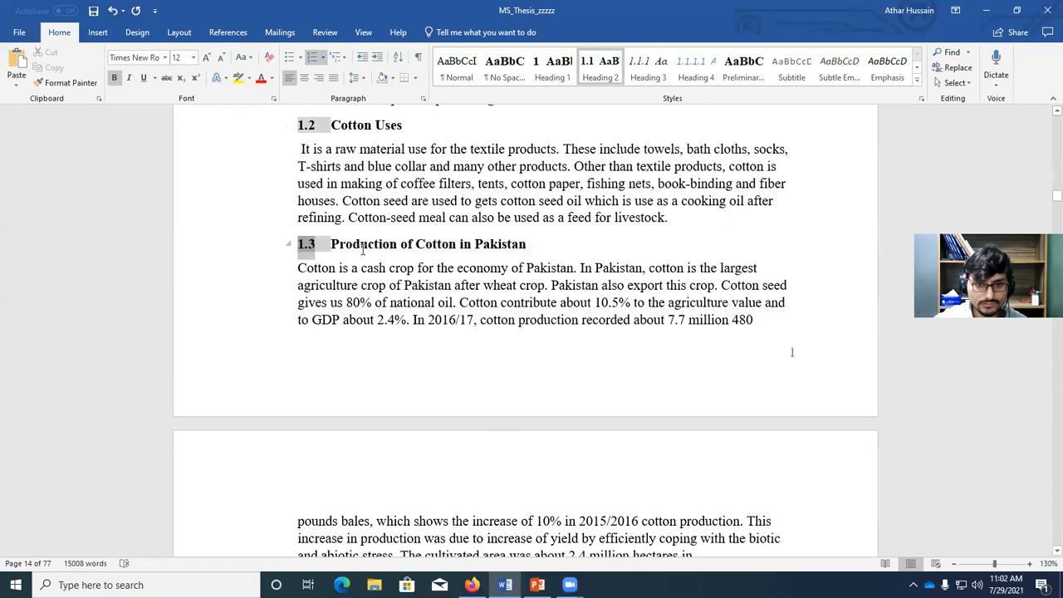
pyautogui.scroll(-9, 386, 388)
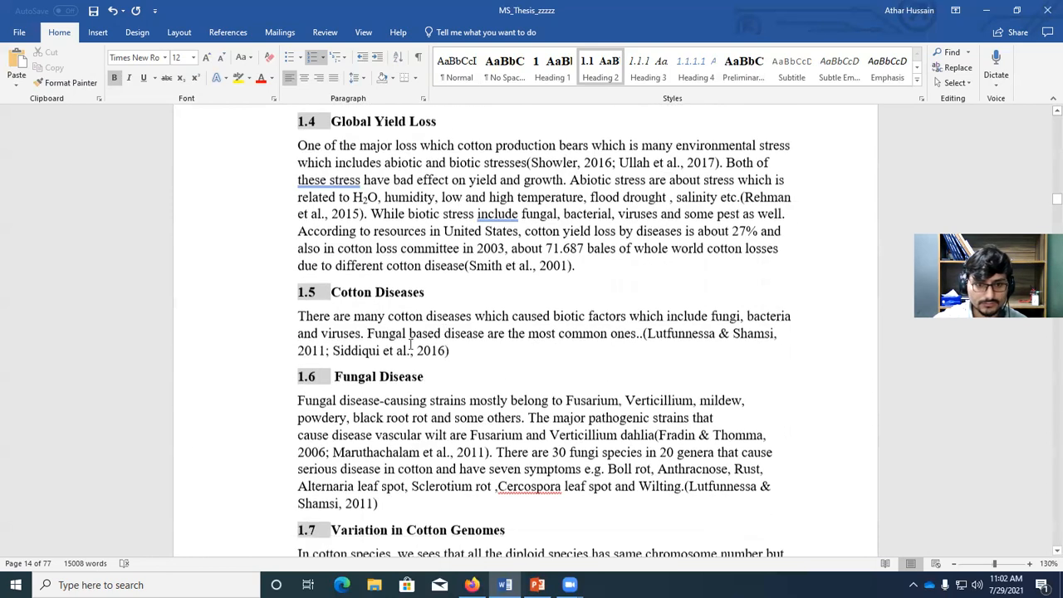
pyautogui.scroll(-2, 498, 371)
pyautogui.scroll(-8, 498, 371)
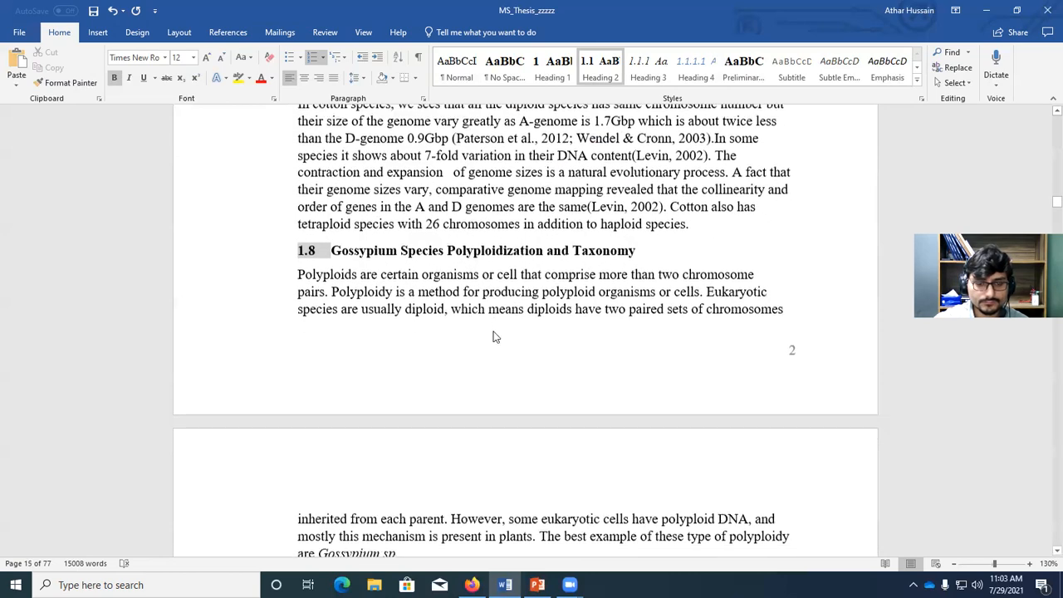
pyautogui.scroll(-5, 407, 325)
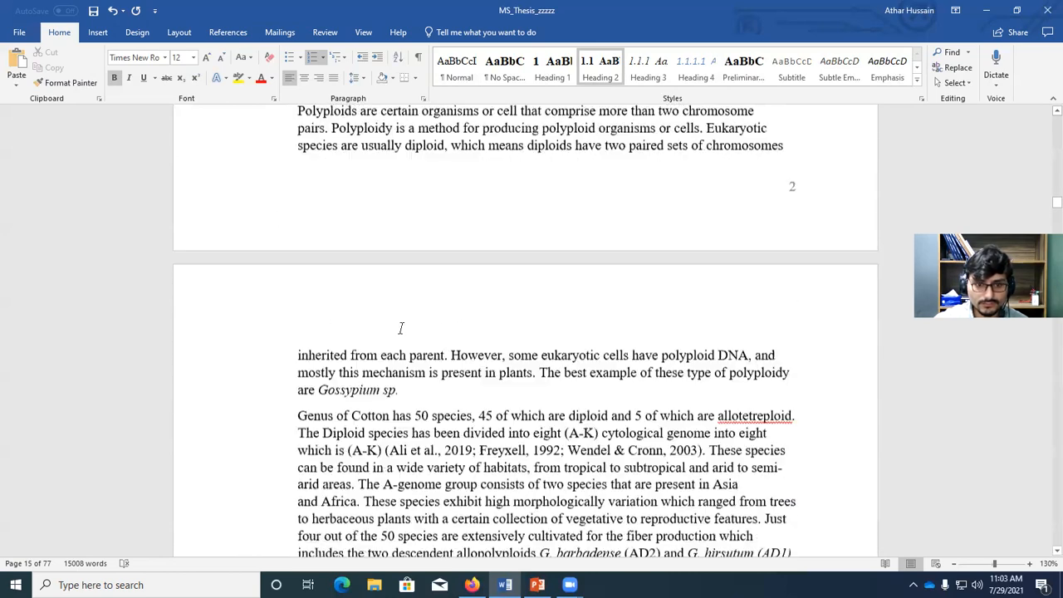
pyautogui.scroll(-8, 418, 324)
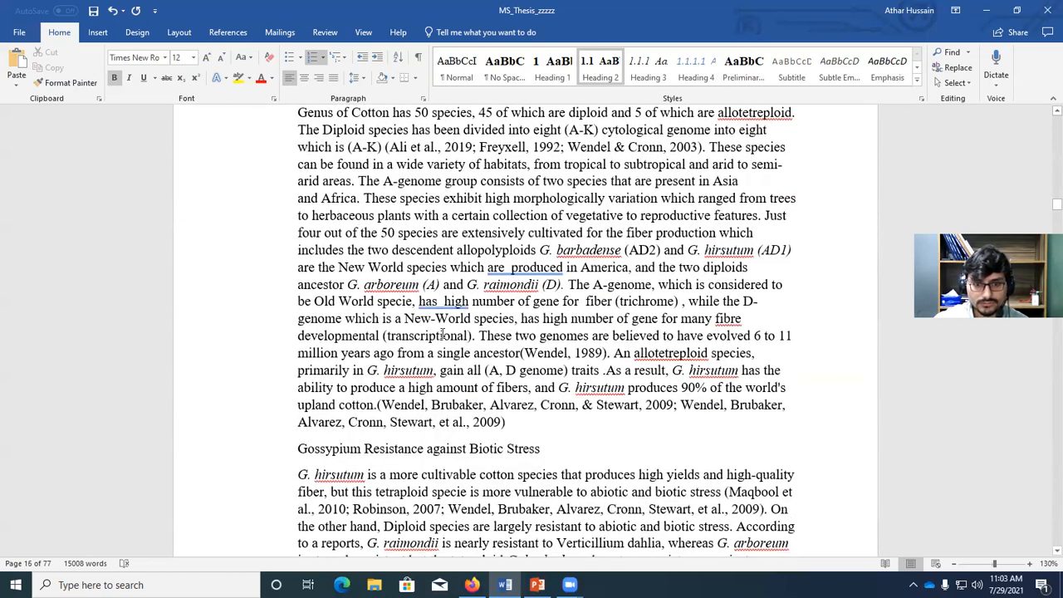
pyautogui.scroll(13, 440, 333)
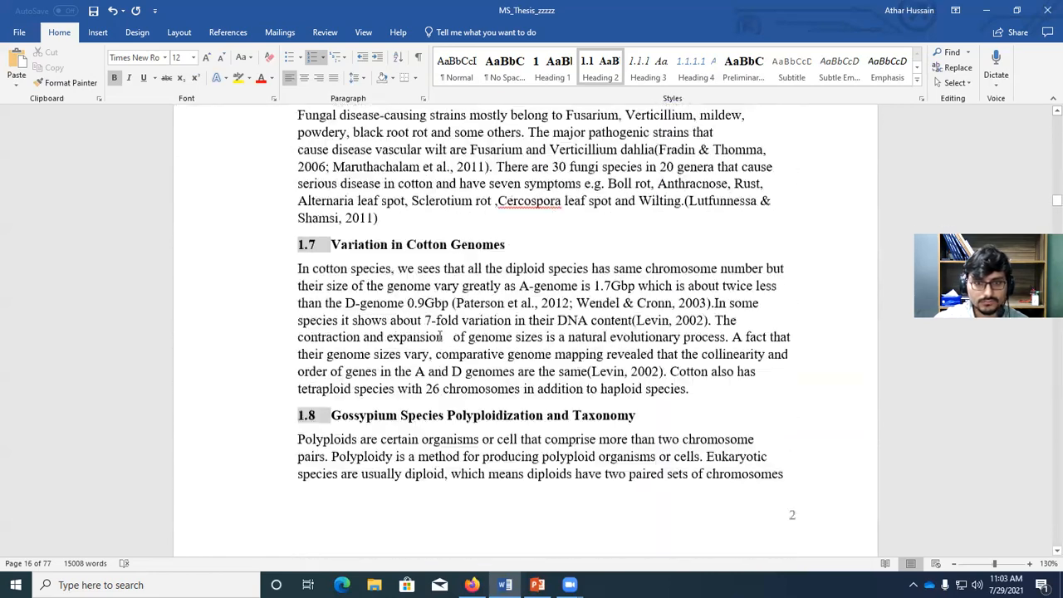
pyautogui.scroll(-10, 437, 332)
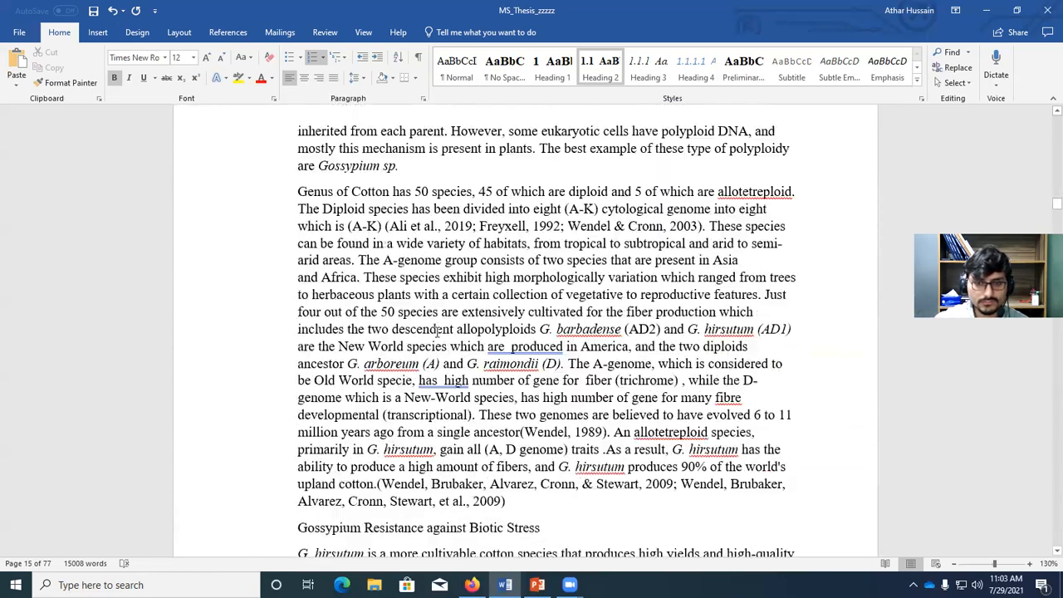
# Step: Apply the Heading 2 style to the Resistance Mechanisms heading
pyautogui.scroll(-20, 438, 331)
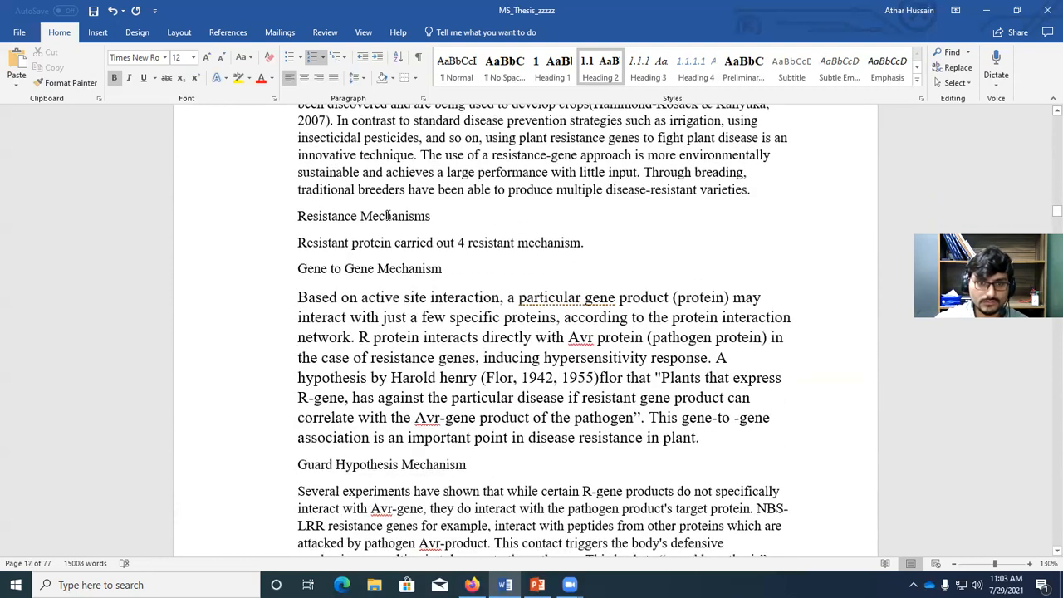
pyautogui.tripleClick(387, 215)
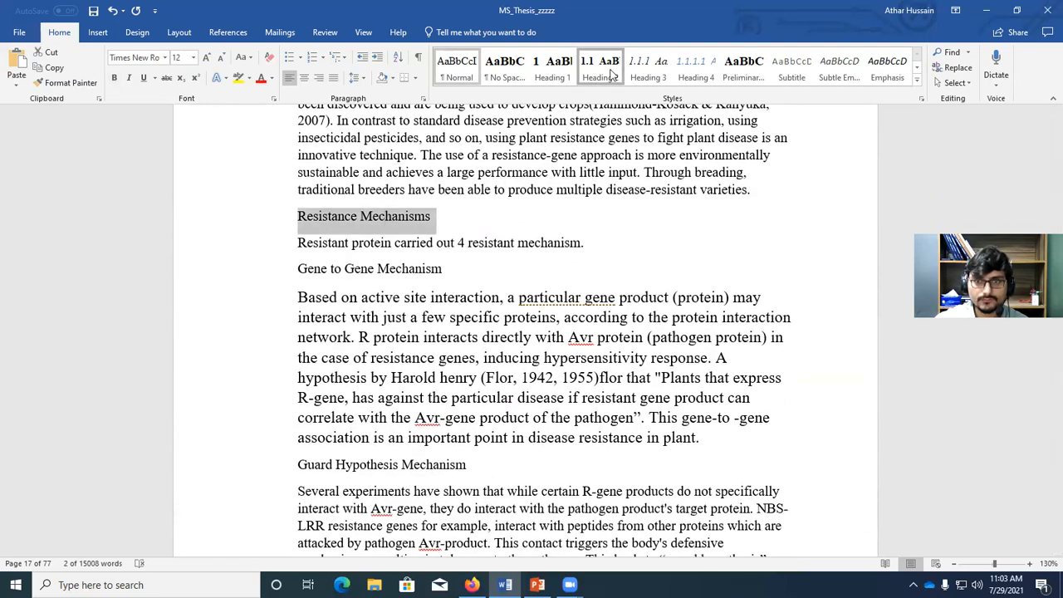
pyautogui.click(611, 74)
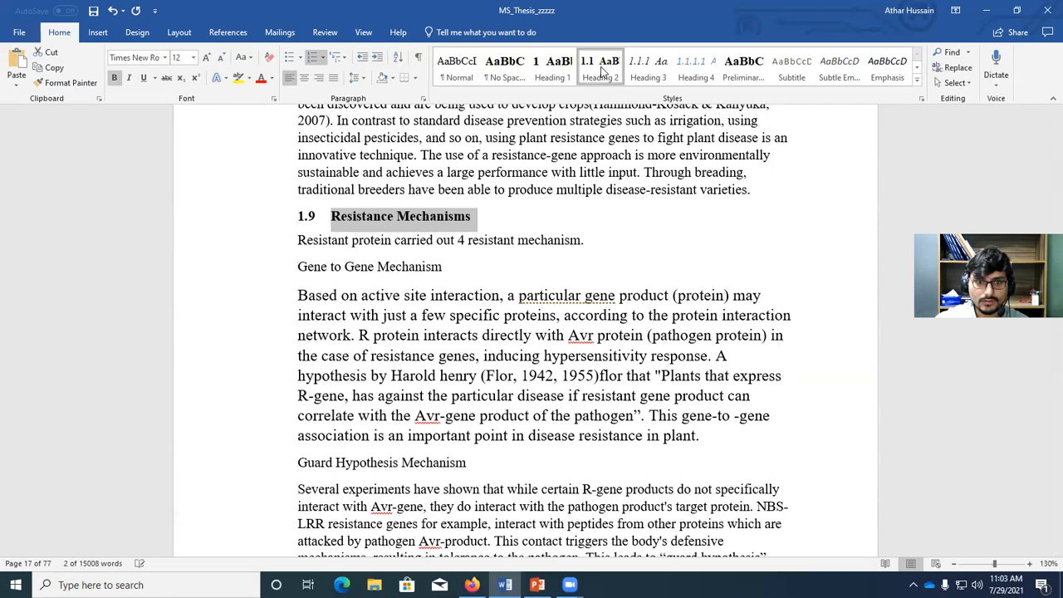
# Step: Select the Gene to Gene Mechanism heading, and check the third-level heading format in the UMT thesis guidelines in Firefox before returning to Word
pyautogui.tripleClick(345, 239)
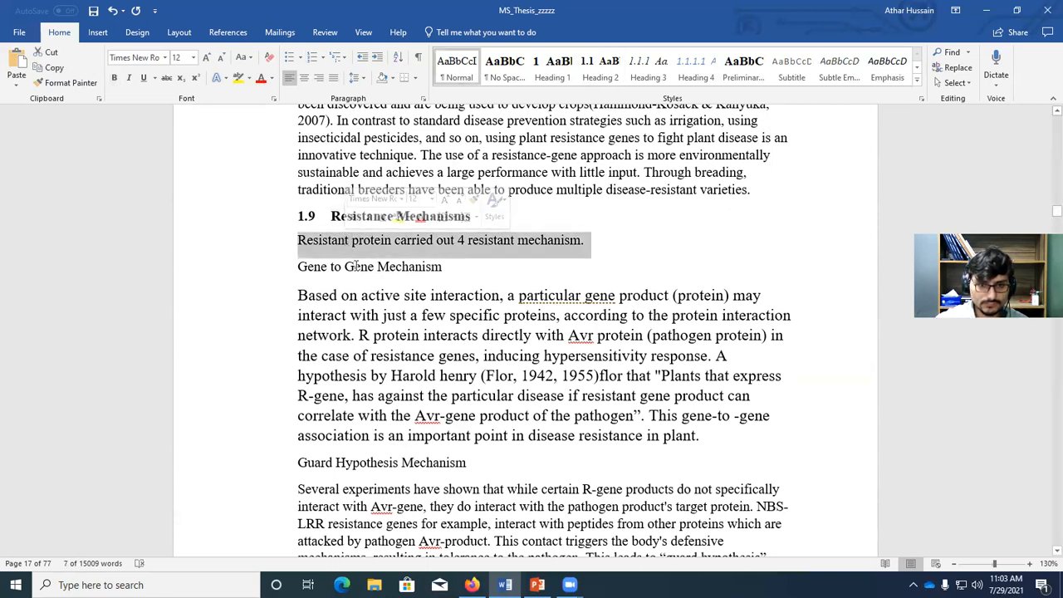
pyautogui.tripleClick(355, 267)
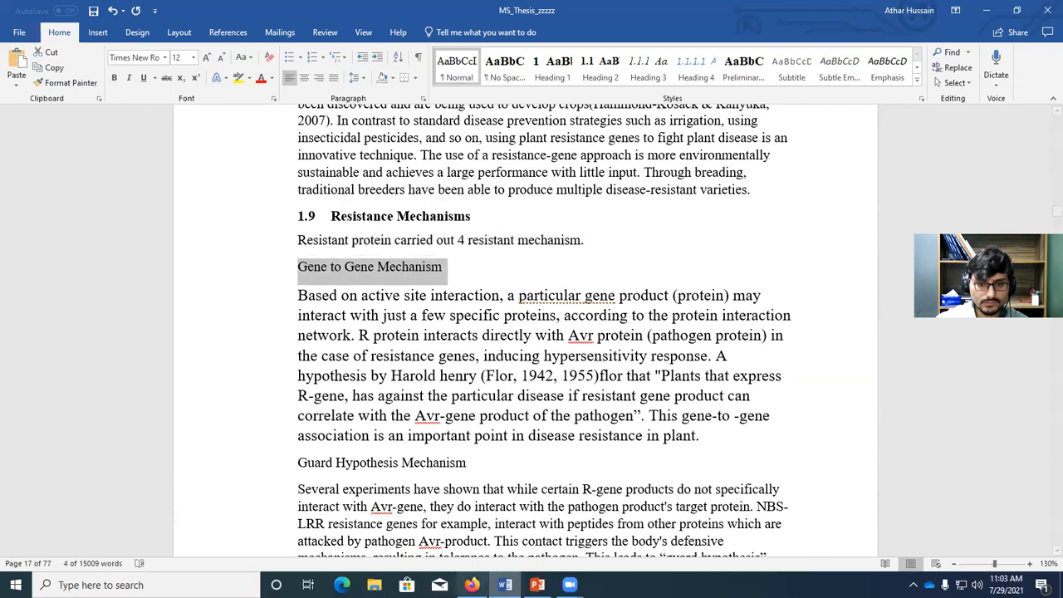
pyautogui.click(472, 585)
pyautogui.scroll(-3, 488, 424)
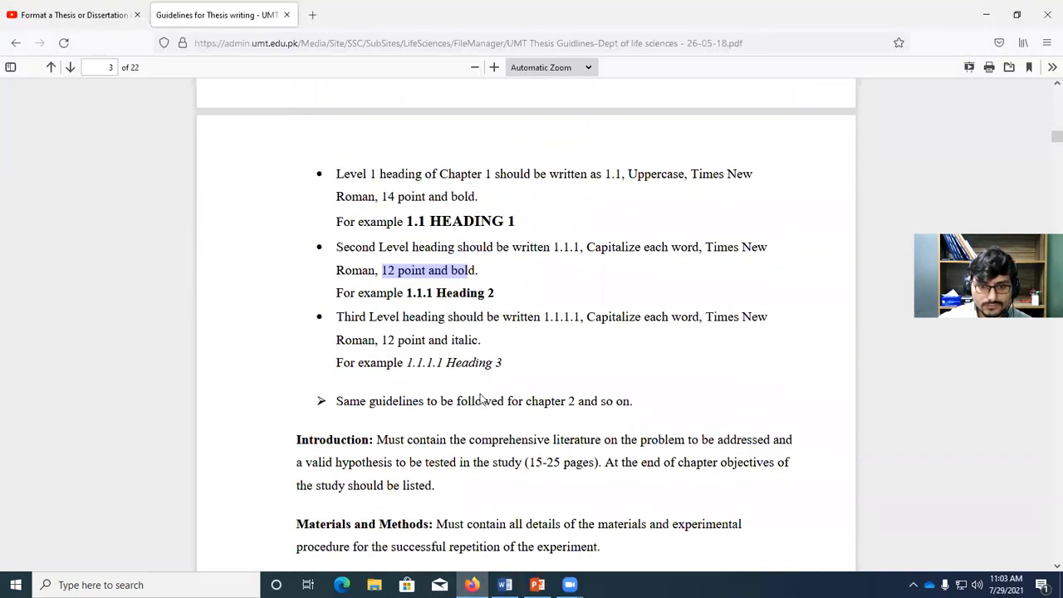
pyautogui.moveTo(590, 316); pyautogui.dragTo(436, 340)
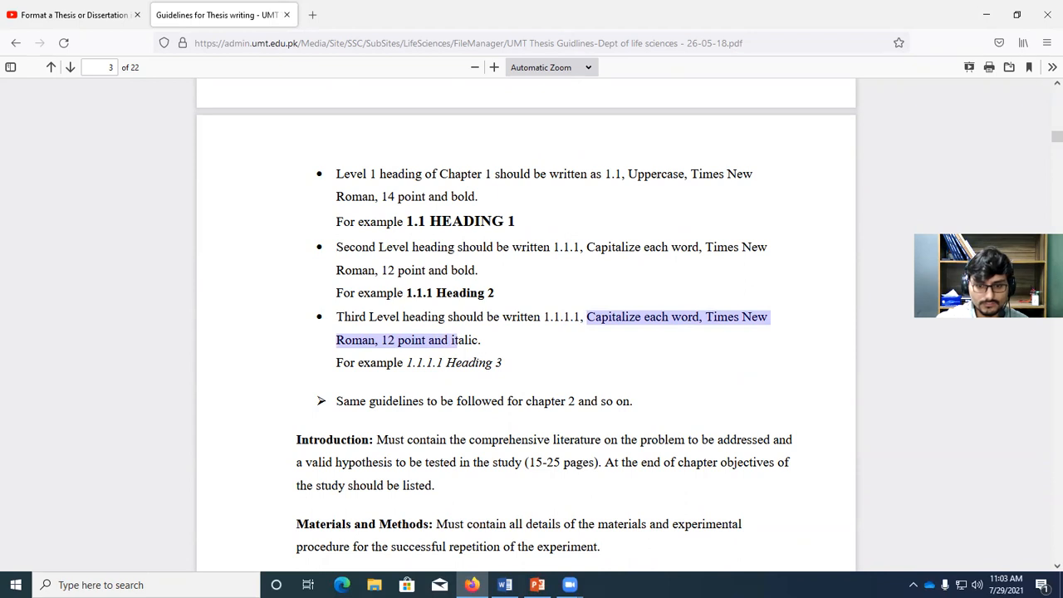
pyautogui.click(504, 585)
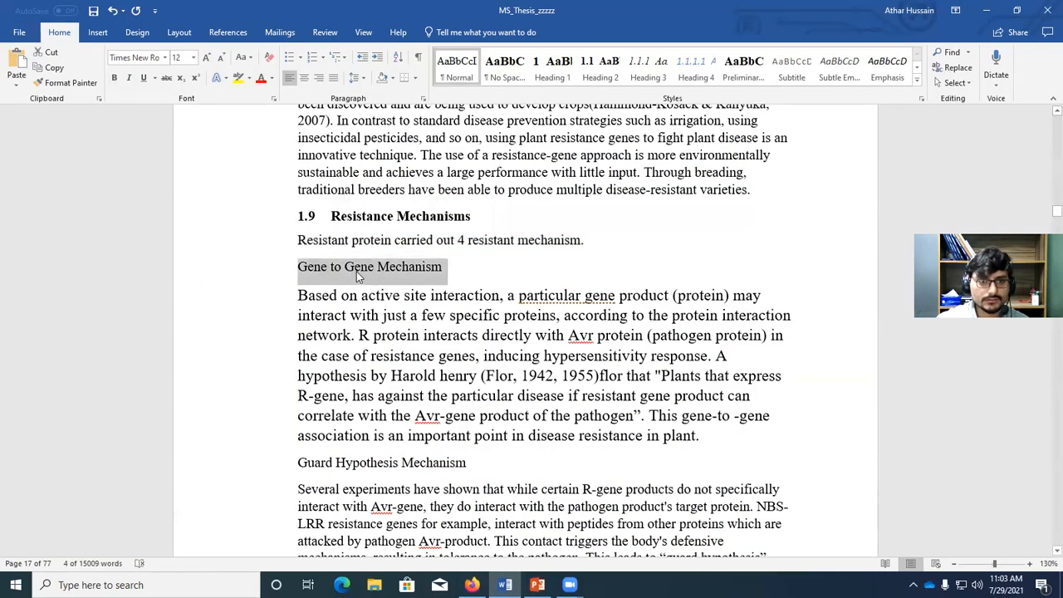
# Step: Extend the selection through Guard Hypothesis, Pamps Detection, Mechanism of Detoxification and Cysteine (C)-Rich Receptor-Like Kinase (CRKs), and apply Heading 3 to all five headings
pyautogui.keyDown('ctrl'); pyautogui.tripleClick(388, 463); pyautogui.keyUp('ctrl')
pyautogui.scroll(-6, 383, 455)
pyautogui.scroll(-1, 382, 454)
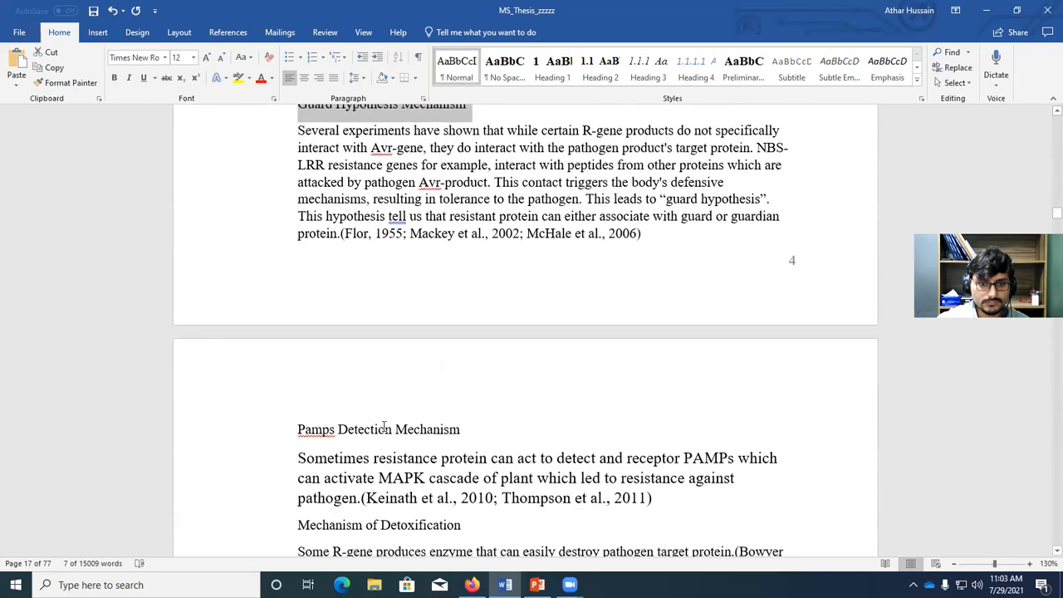
pyautogui.keyDown('ctrl'); pyautogui.tripleClick(382, 429); pyautogui.keyUp('ctrl')
pyautogui.scroll(-5, 386, 432)
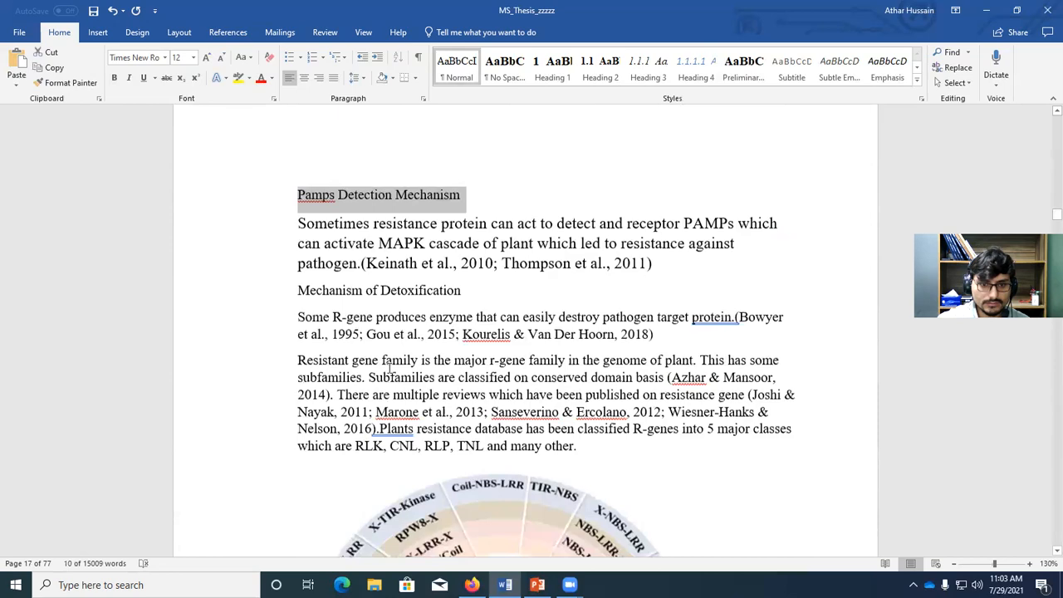
pyautogui.keyDown('ctrl'); pyautogui.tripleClick(396, 286); pyautogui.keyUp('ctrl')
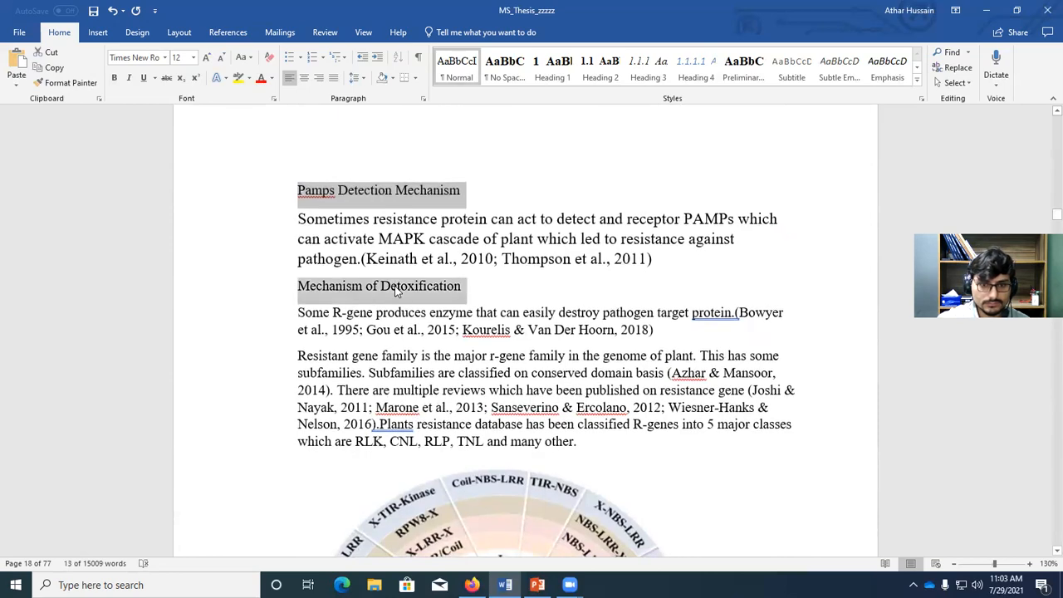
pyautogui.scroll(-6, 392, 374)
pyautogui.scroll(-17, 392, 379)
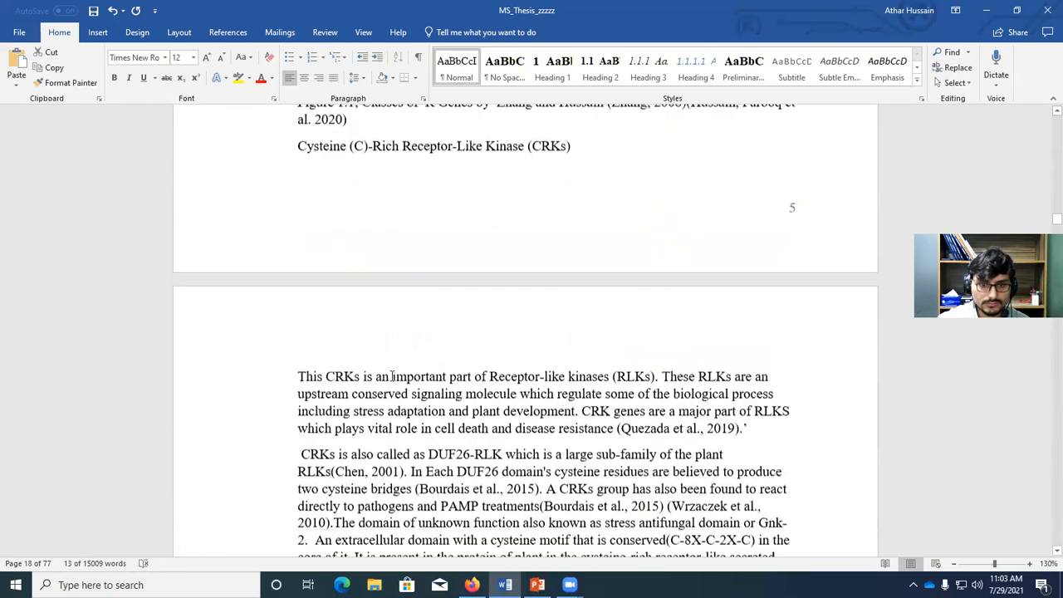
pyautogui.scroll(8, 390, 378)
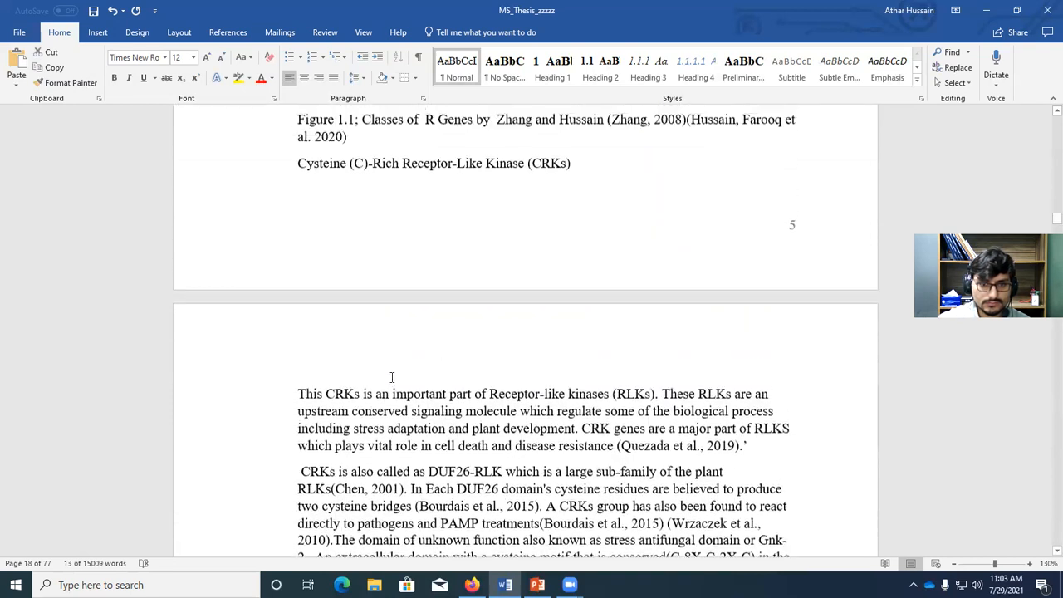
pyautogui.keyDown('ctrl'); pyautogui.tripleClick(415, 253); pyautogui.keyUp('ctrl')
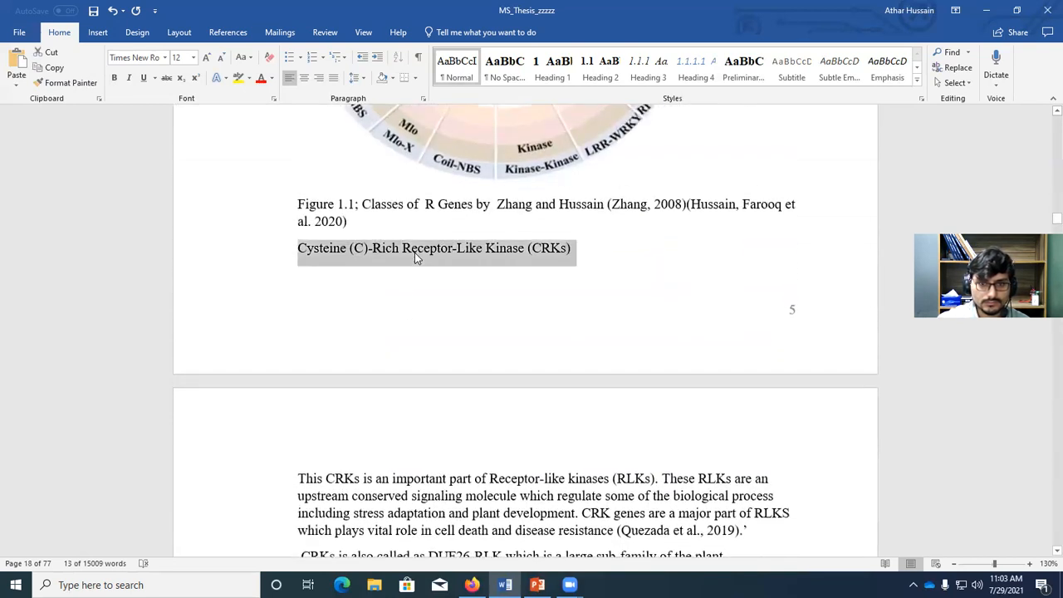
pyautogui.click(653, 71)
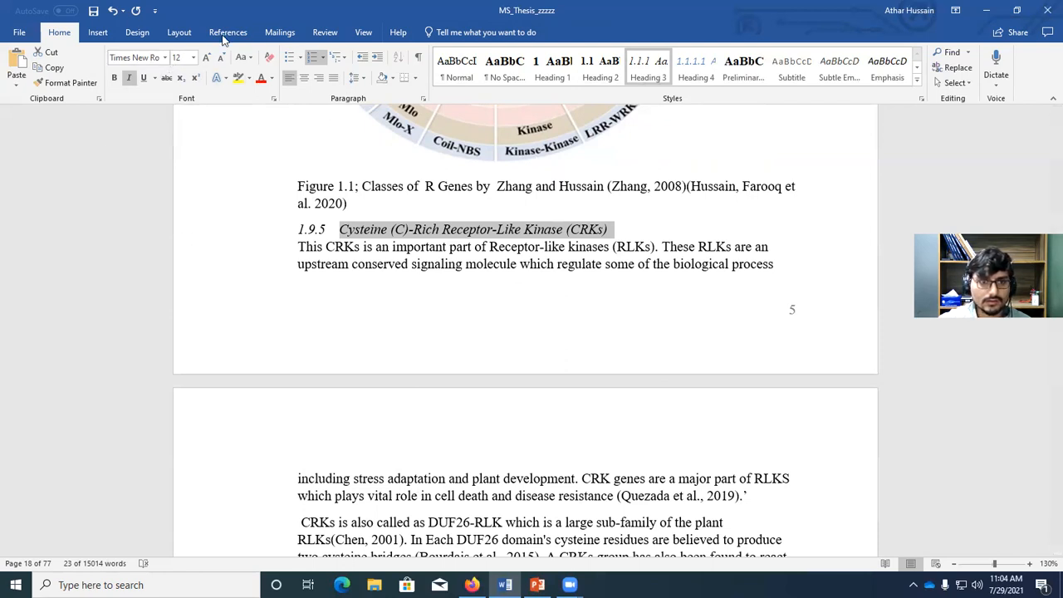
pyautogui.click(248, 59)
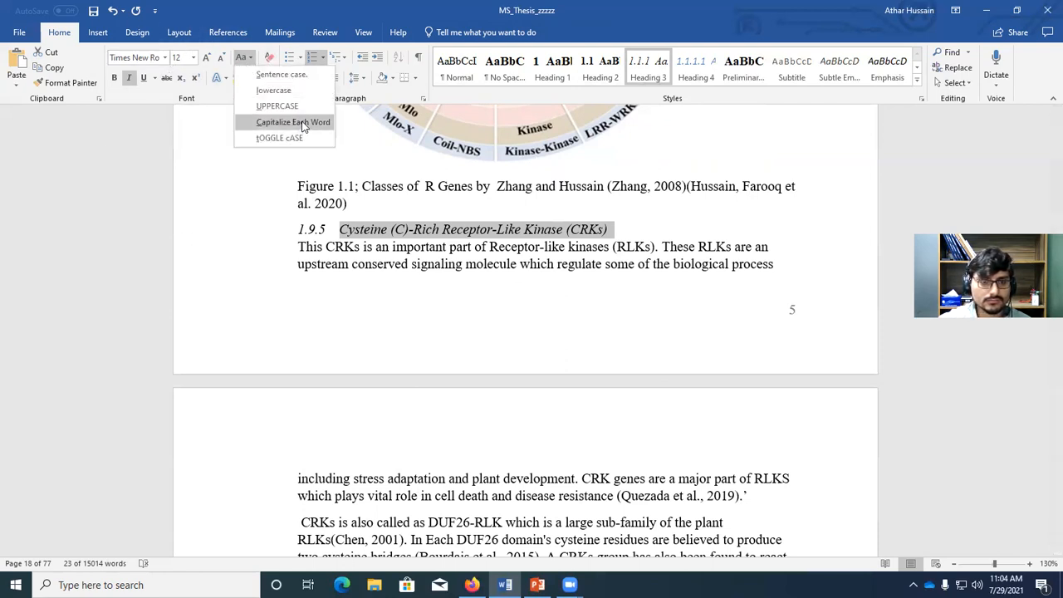
pyautogui.click(641, 358)
# Step: Make the CHAPTER-2 line bold and apply the Heading 1 style to the LITERATURE REVIEW title
pyautogui.scroll(-10, 565, 415)
pyautogui.scroll(-8, 573, 413)
pyautogui.scroll(6, 573, 415)
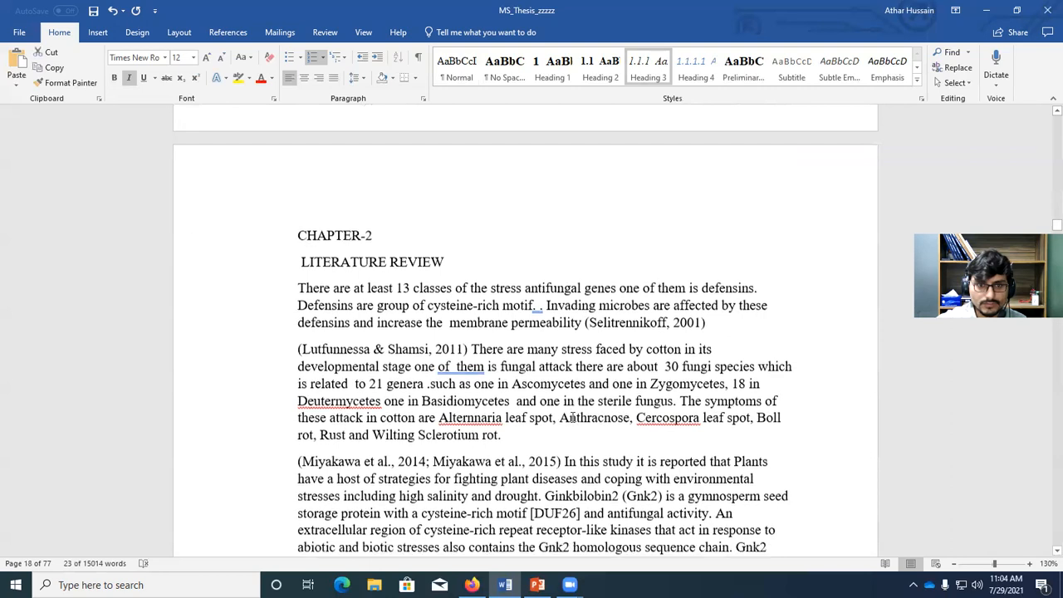
pyautogui.scroll(-4, 255, 128)
pyautogui.tripleClick(340, 167)
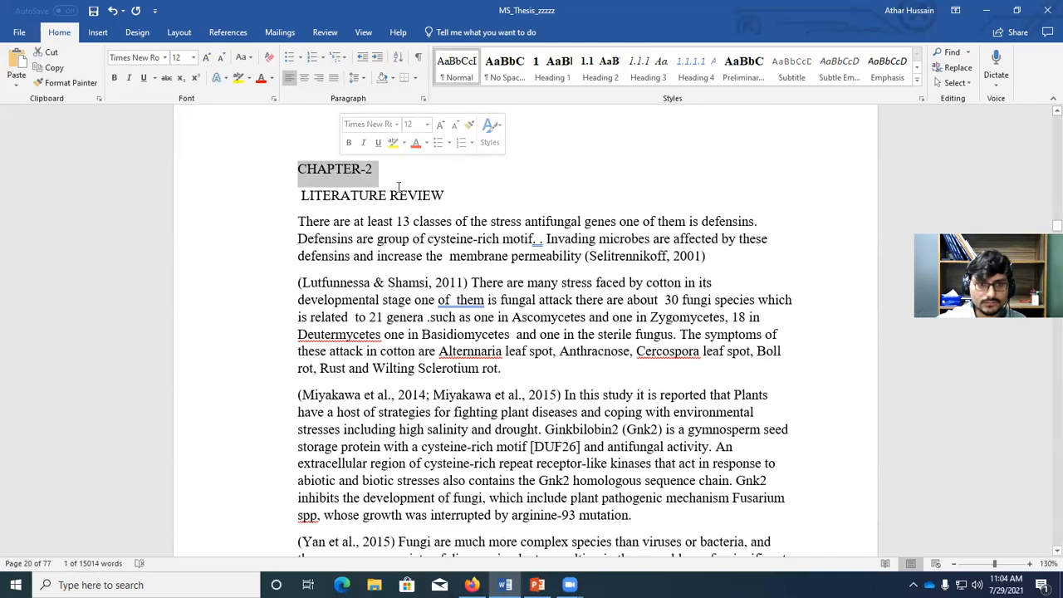
pyautogui.click(348, 142)
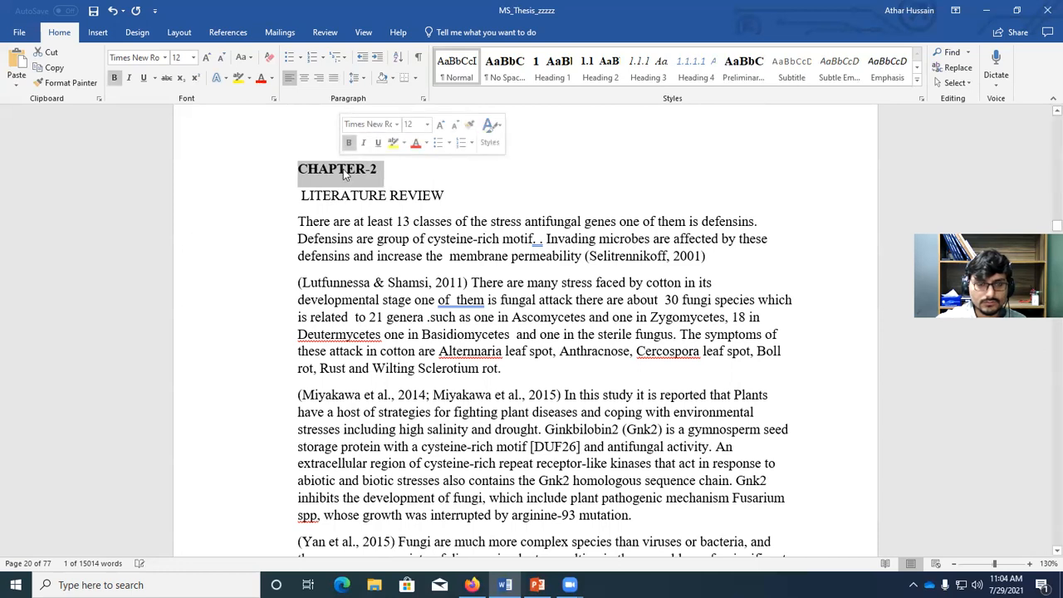
pyautogui.tripleClick(352, 195)
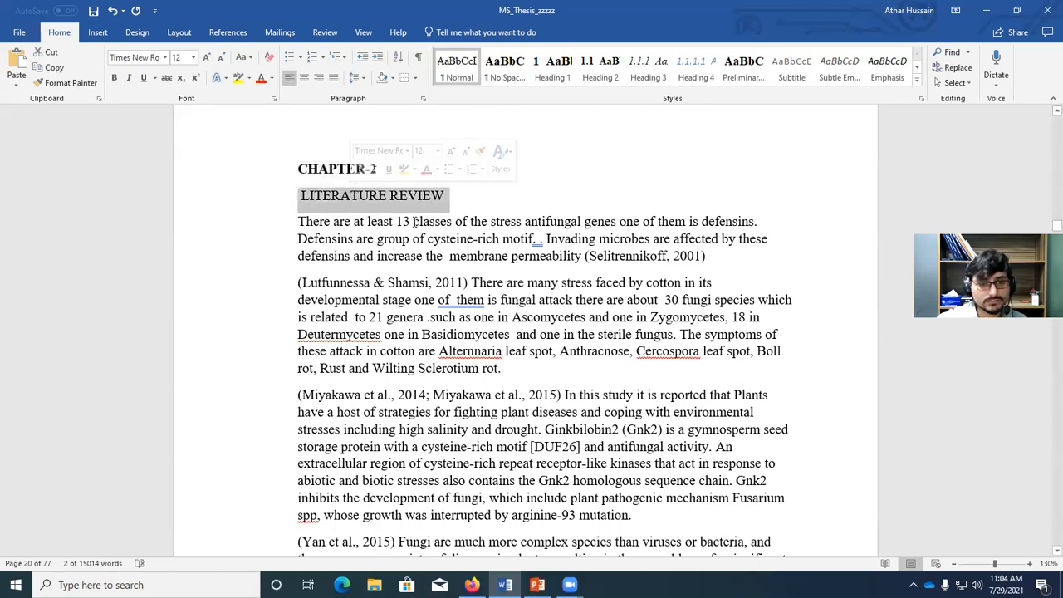
pyautogui.click(550, 66)
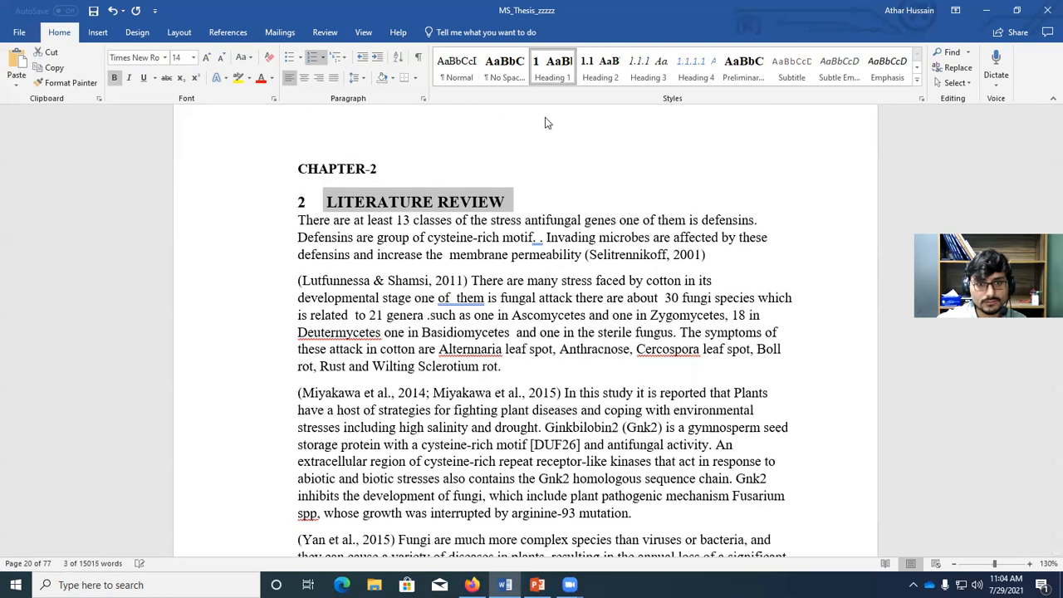
# Step: Make the CHAPTER-3 line bold and apply the Heading 1 style to the MATERIALS AND METHODOLOGY title
pyautogui.scroll(-5, 543, 407)
pyautogui.scroll(-15, 542, 406)
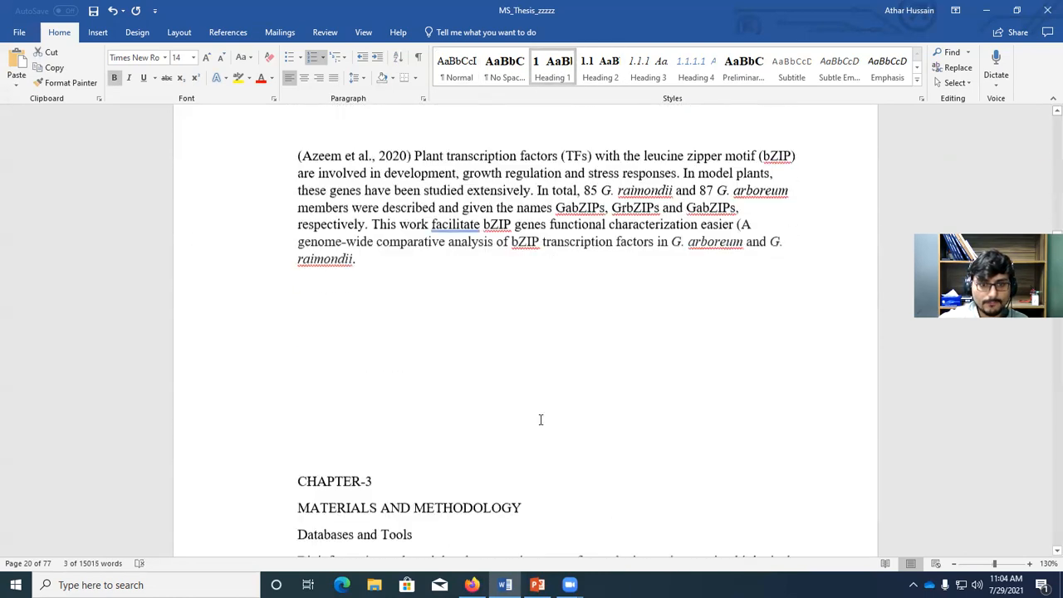
pyautogui.scroll(4, 396, 343)
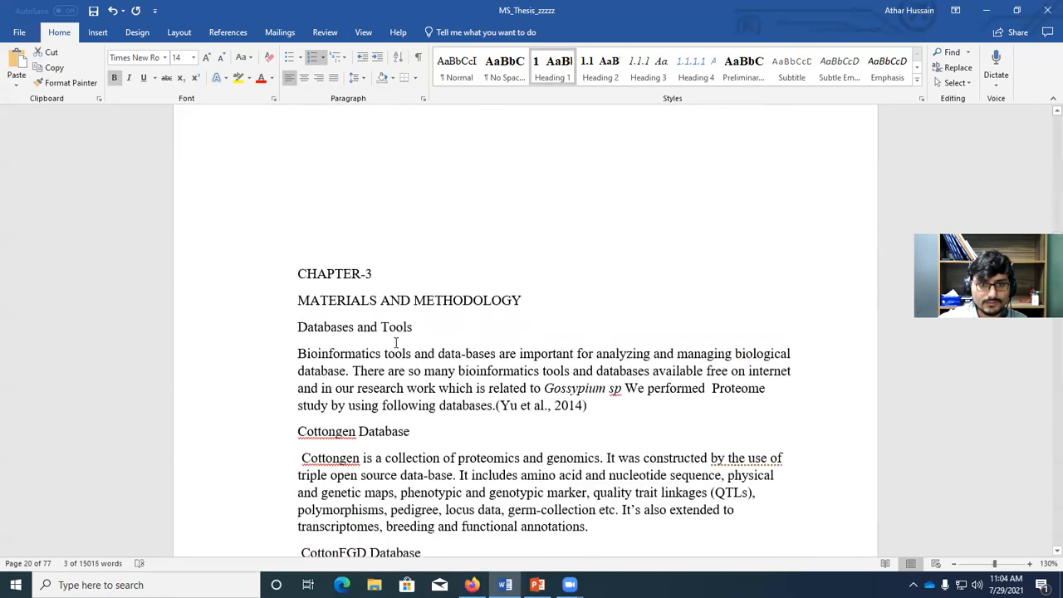
pyautogui.tripleClick(349, 276)
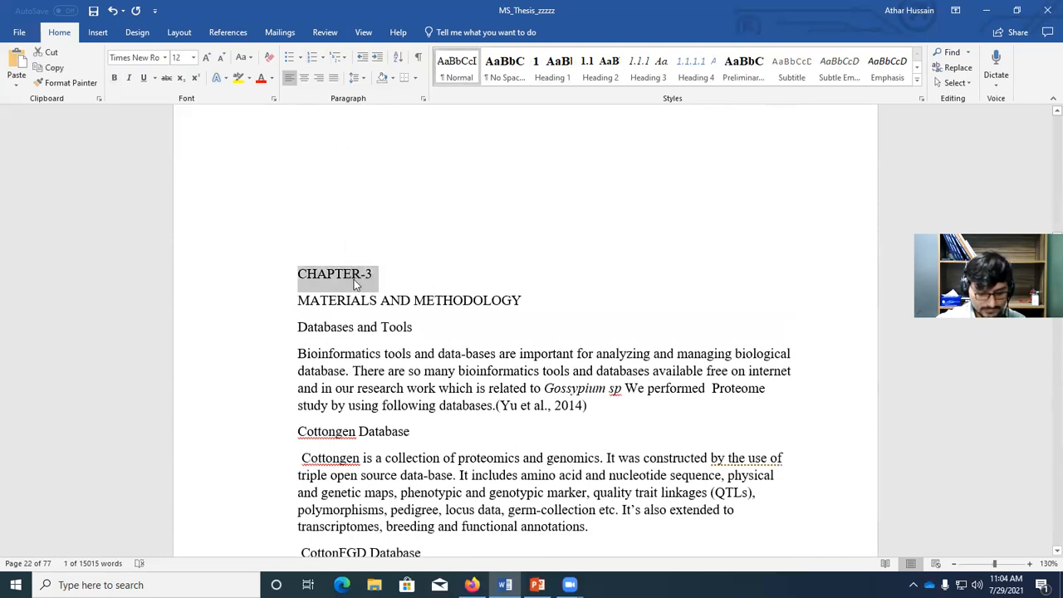
pyautogui.hotkey('ctrl', 'b')
pyautogui.click(347, 301)
pyautogui.tripleClick(347, 301)
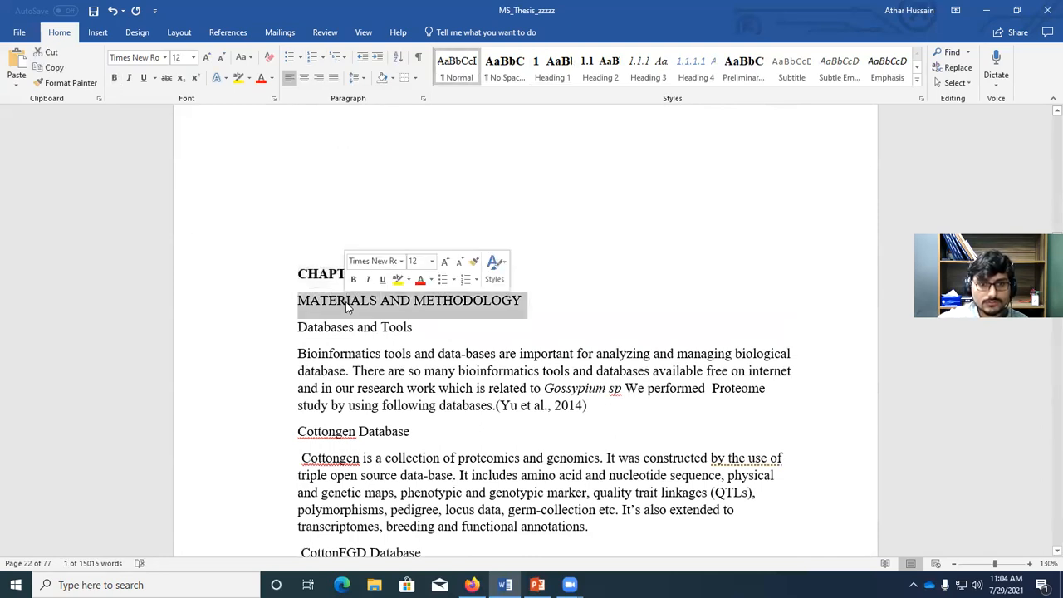
pyautogui.click(552, 67)
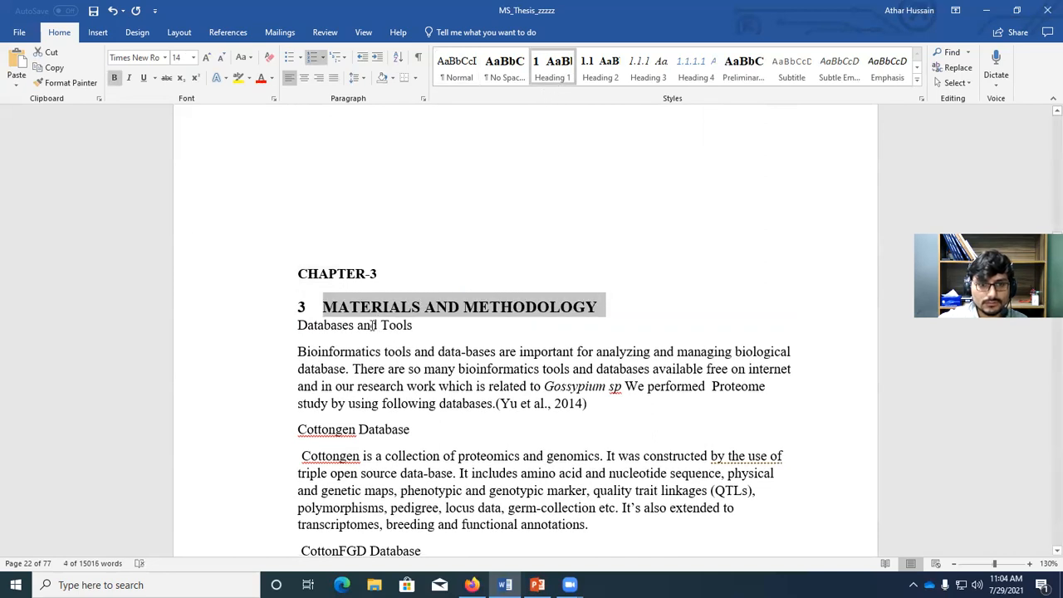
# Step: Select together the Chapter 3 headings Databases and Tools, Cottongen Database, CottonFGD Database and Interpro Scan Database
pyautogui.tripleClick(373, 324)
pyautogui.scroll(-1, 371, 493)
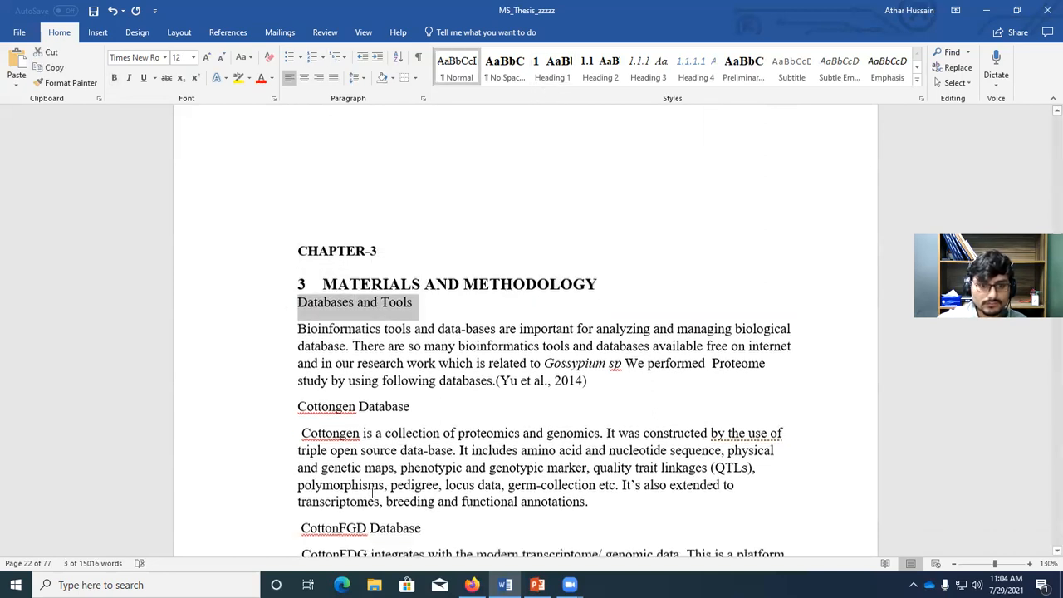
pyautogui.scroll(-3, 371, 493)
pyautogui.keyDown('ctrl'); pyautogui.tripleClick(374, 231); pyautogui.keyUp('ctrl')
pyautogui.keyDown('ctrl'); pyautogui.click(375, 231); pyautogui.keyUp('ctrl')
pyautogui.keyDown('ctrl'); pyautogui.click(375, 232); pyautogui.keyUp('ctrl')
pyautogui.keyDown('ctrl'); pyautogui.tripleClick(376, 352); pyautogui.keyUp('ctrl')
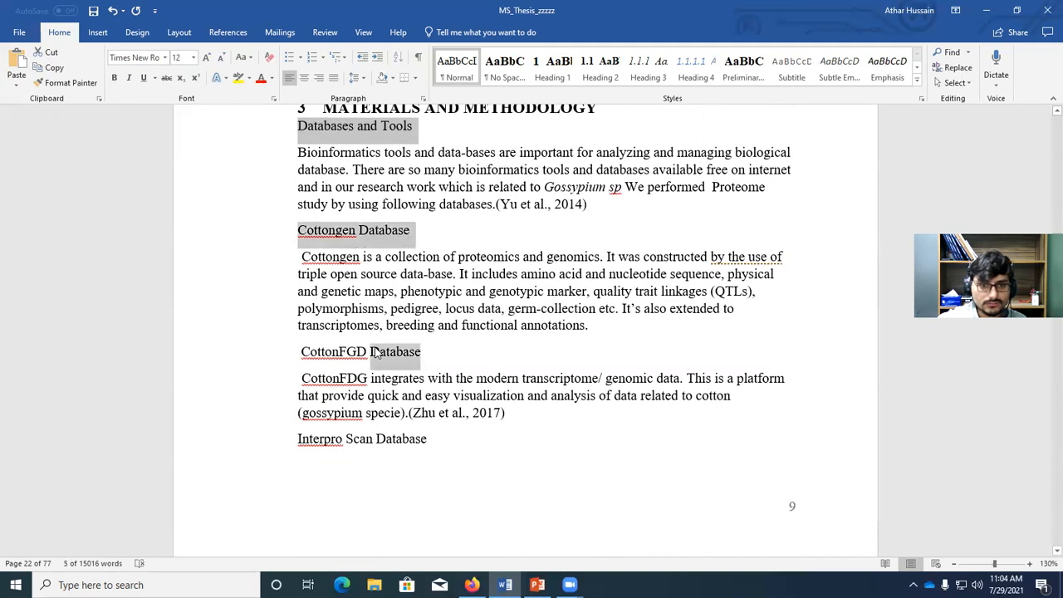
pyautogui.scroll(-3, 376, 366)
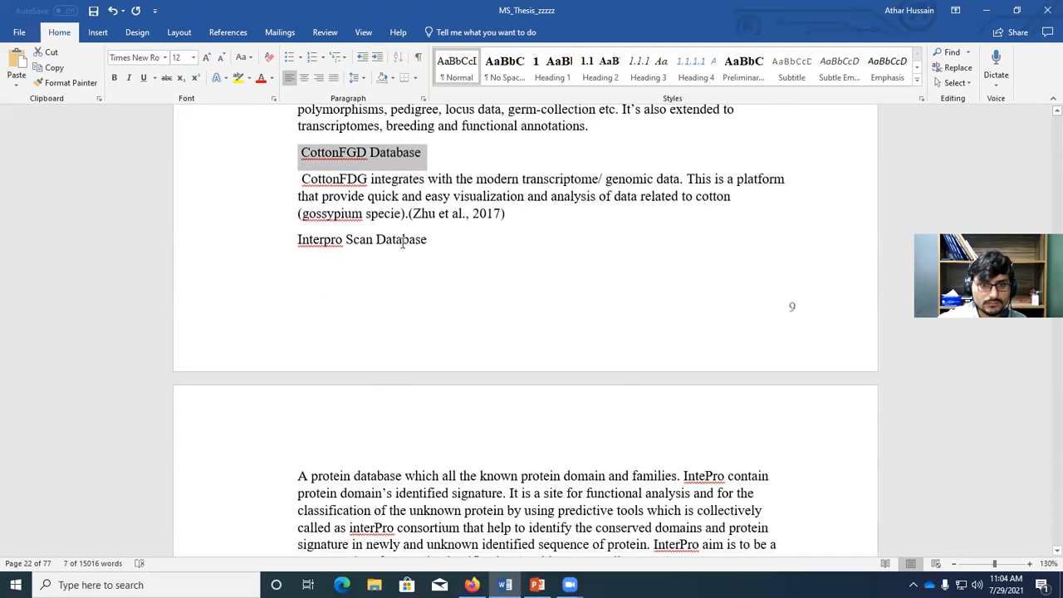
pyautogui.keyDown('ctrl'); pyautogui.tripleClick(403, 241); pyautogui.keyUp('ctrl')
# Step: Add the Gene Structure Display Server, Pfam, Molecular Evolutionary Genetics Analysis (MEGA) and Meme Suite Server headings to the current selection
pyautogui.scroll(-5, 397, 361)
pyautogui.keyDown('ctrl'); pyautogui.tripleClick(421, 268); pyautogui.keyUp('ctrl')
pyautogui.scroll(-1, 415, 311)
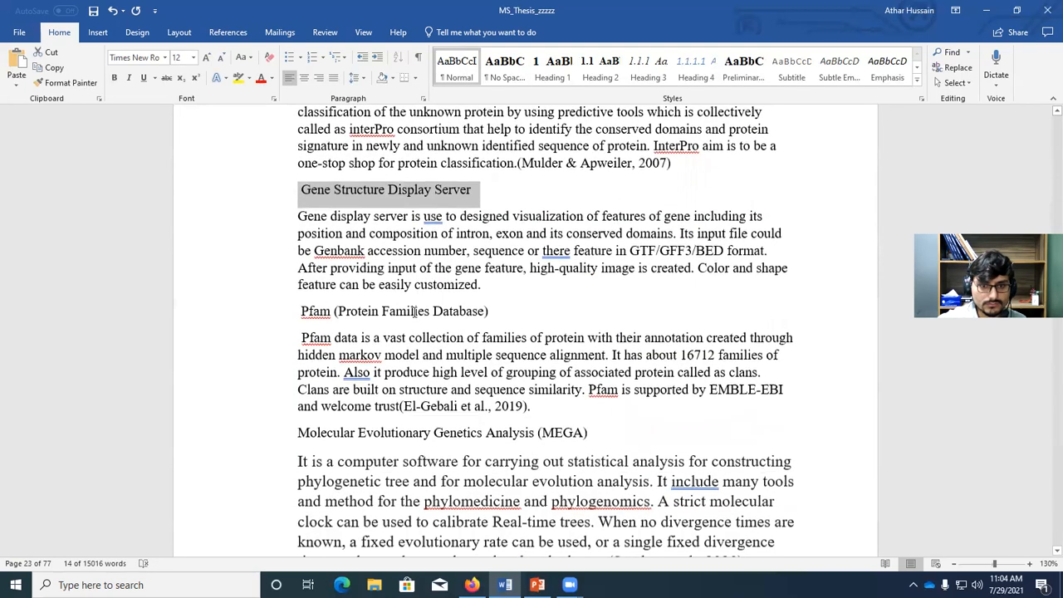
pyautogui.keyDown('ctrl'); pyautogui.tripleClick(414, 310); pyautogui.keyUp('ctrl')
pyautogui.keyDown('ctrl'); pyautogui.tripleClick(383, 438); pyautogui.keyUp('ctrl')
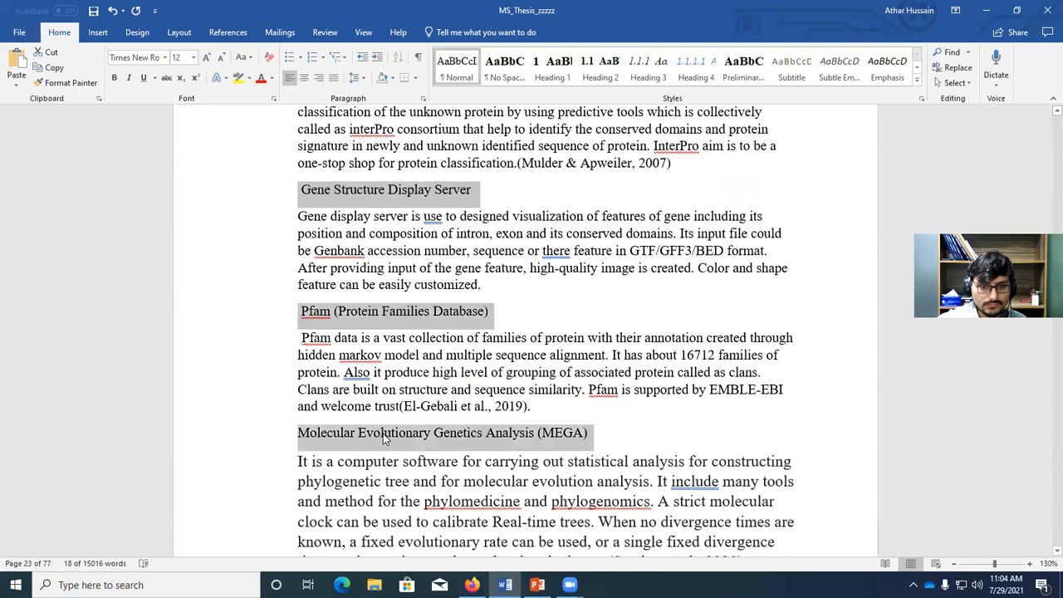
pyautogui.scroll(-3, 384, 432)
pyautogui.keyDown('ctrl'); pyautogui.tripleClick(384, 390); pyautogui.keyUp('ctrl')
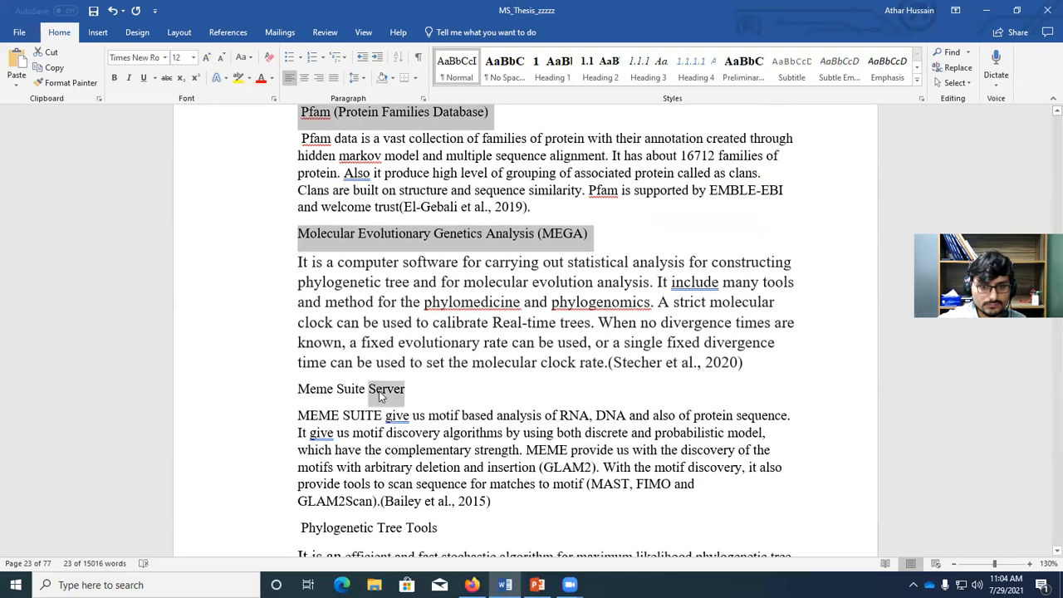
# Step: Extend the selection with the Phylogenetic Tree Tools, KEGG: Kyoto Encyclopedia of Genes and Genomes and TBtool (tool-box tool) headings
pyautogui.scroll(-2, 380, 449)
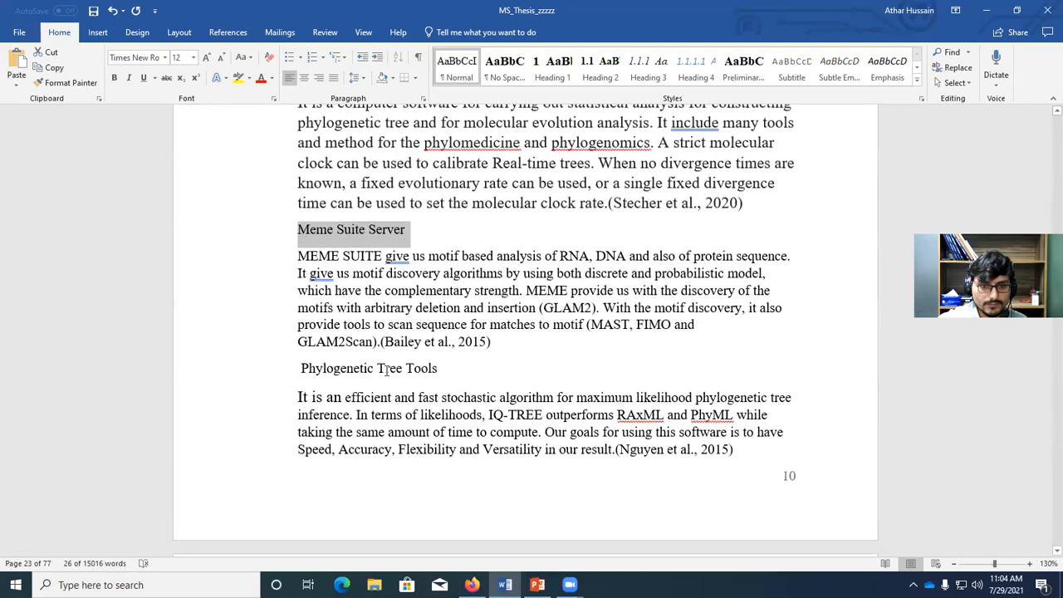
pyautogui.keyDown('ctrl'); pyautogui.tripleClick(386, 371); pyautogui.keyUp('ctrl')
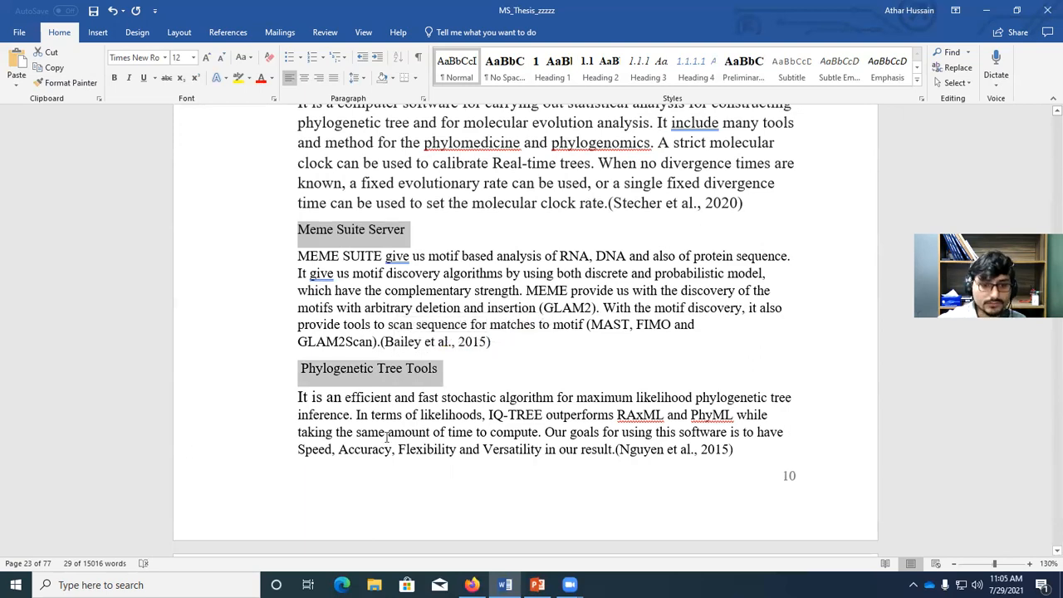
pyautogui.scroll(-3, 386, 437)
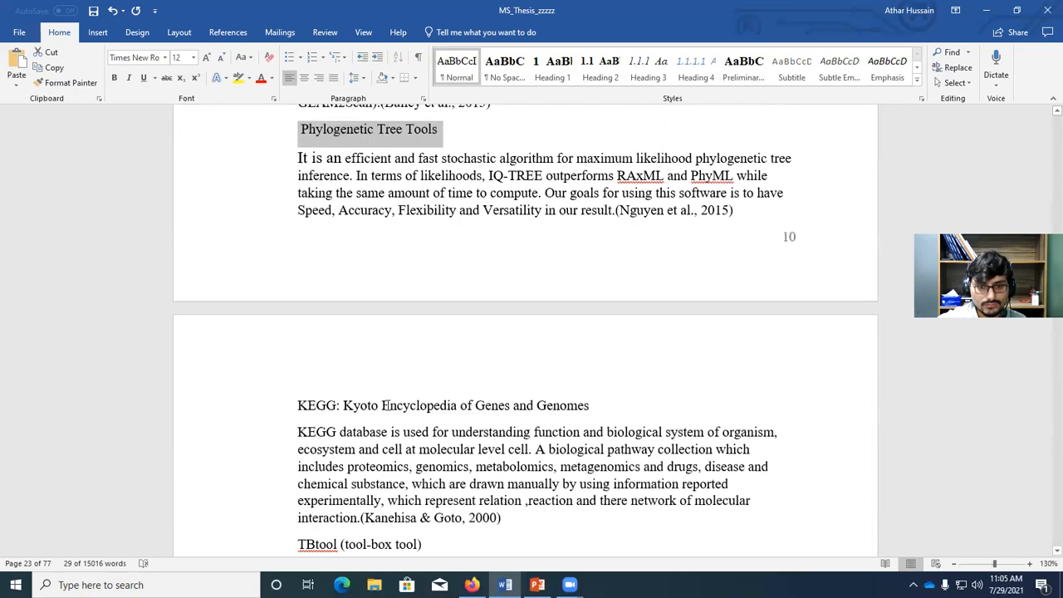
pyautogui.keyDown('ctrl'); pyautogui.tripleClick(391, 405); pyautogui.keyUp('ctrl')
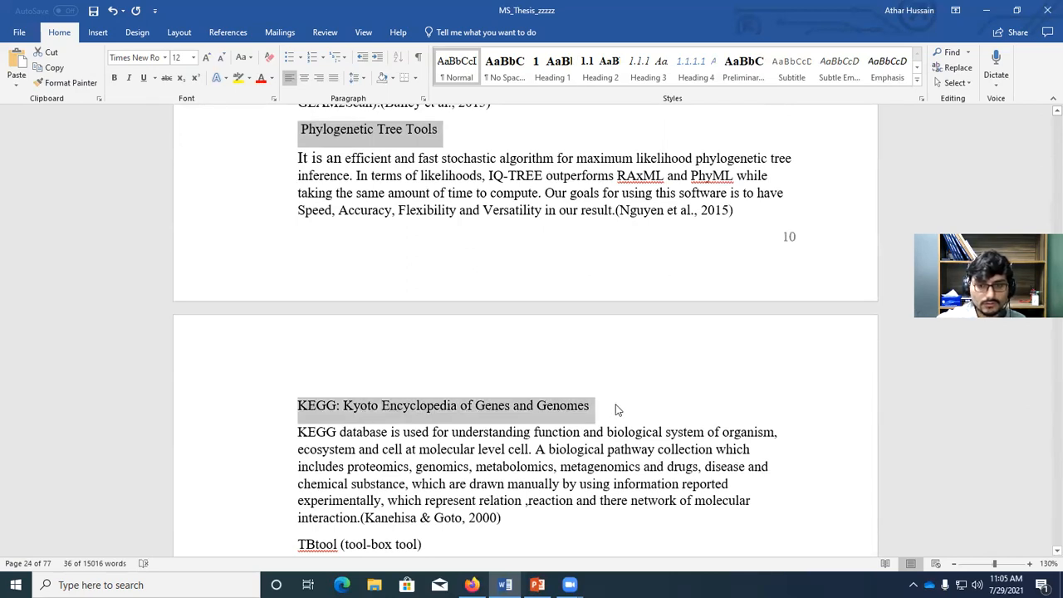
pyautogui.scroll(-2, 385, 489)
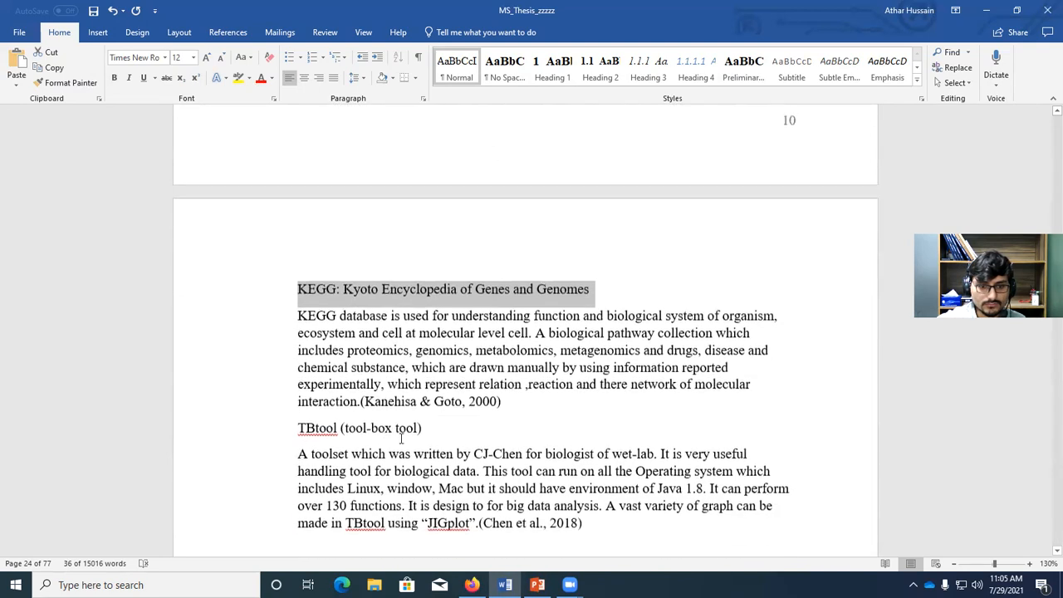
pyautogui.keyDown('ctrl'); pyautogui.tripleClick(412, 425); pyautogui.keyUp('ctrl')
pyautogui.scroll(-3, 410, 435)
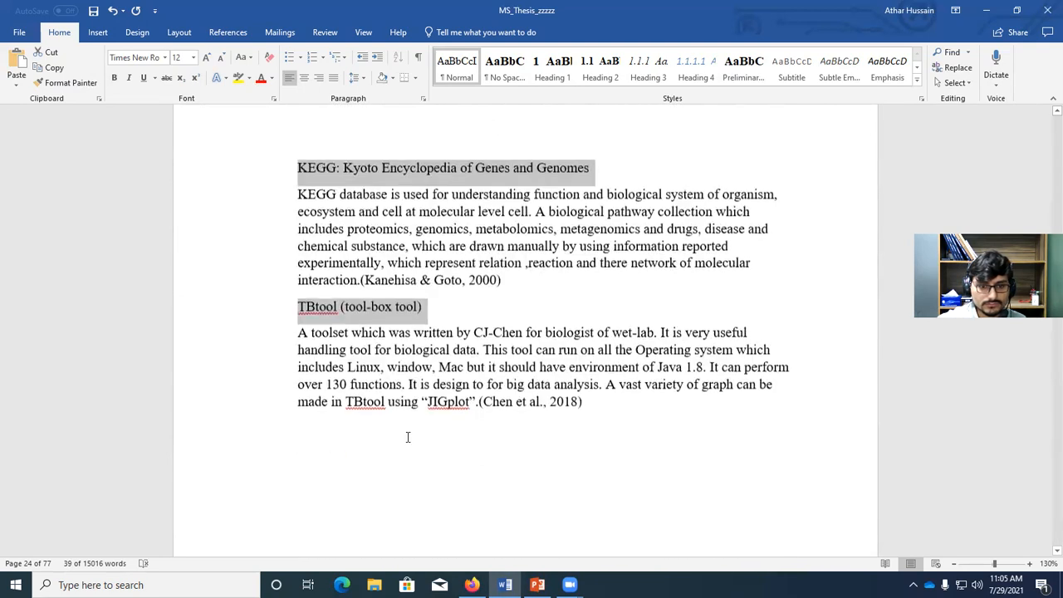
# Step: Apply the Heading 2 style to all the selected Chapter 3 headings, from Databases and Tools to TBtool
pyautogui.scroll(2, 408, 438)
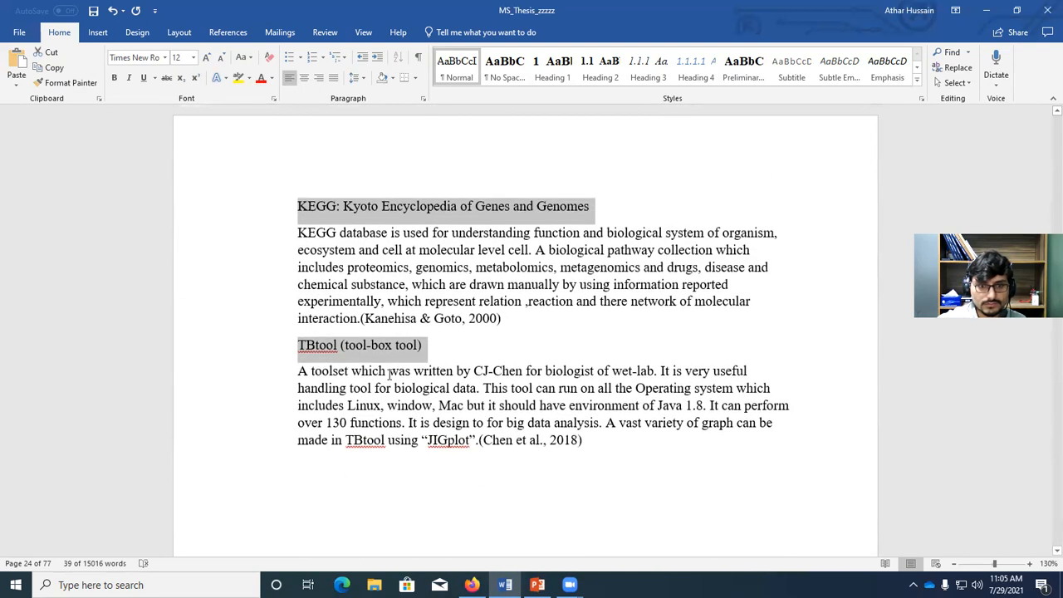
pyautogui.scroll(-5, 389, 374)
pyautogui.scroll(6, 389, 374)
pyautogui.scroll(10, 423, 258)
pyautogui.scroll(11, 420, 231)
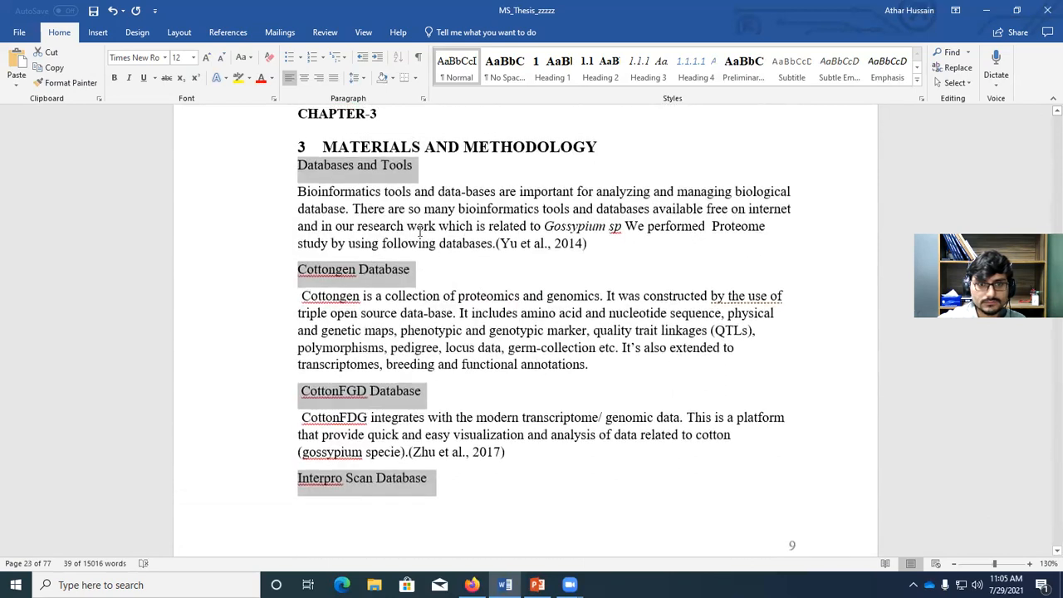
pyautogui.click(601, 71)
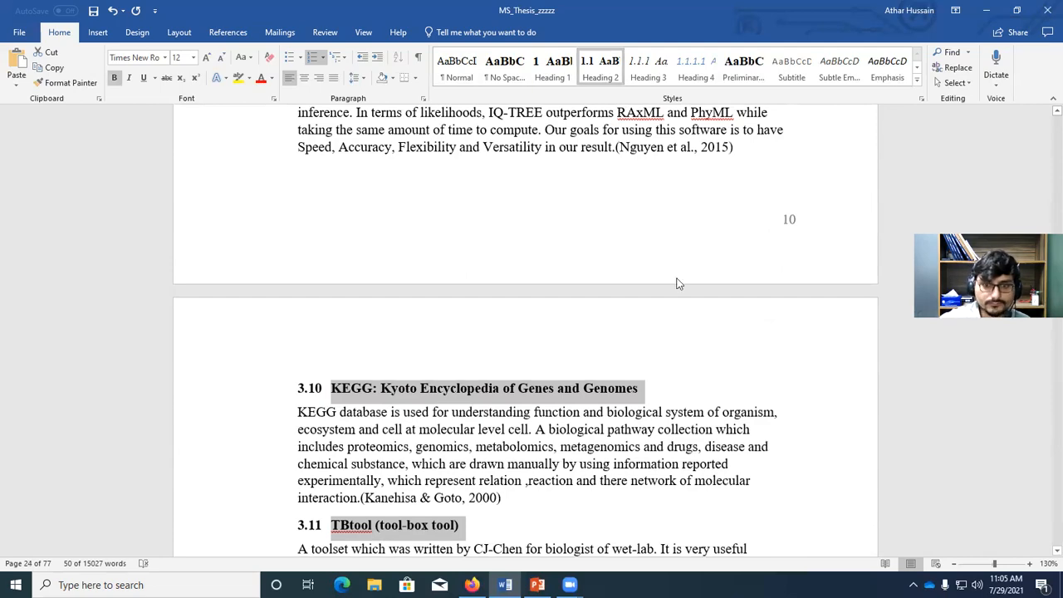
# Step: Check the numbering of the Chapter 3 title and its subheadings
pyautogui.scroll(5, 631, 275)
pyautogui.scroll(15, 640, 279)
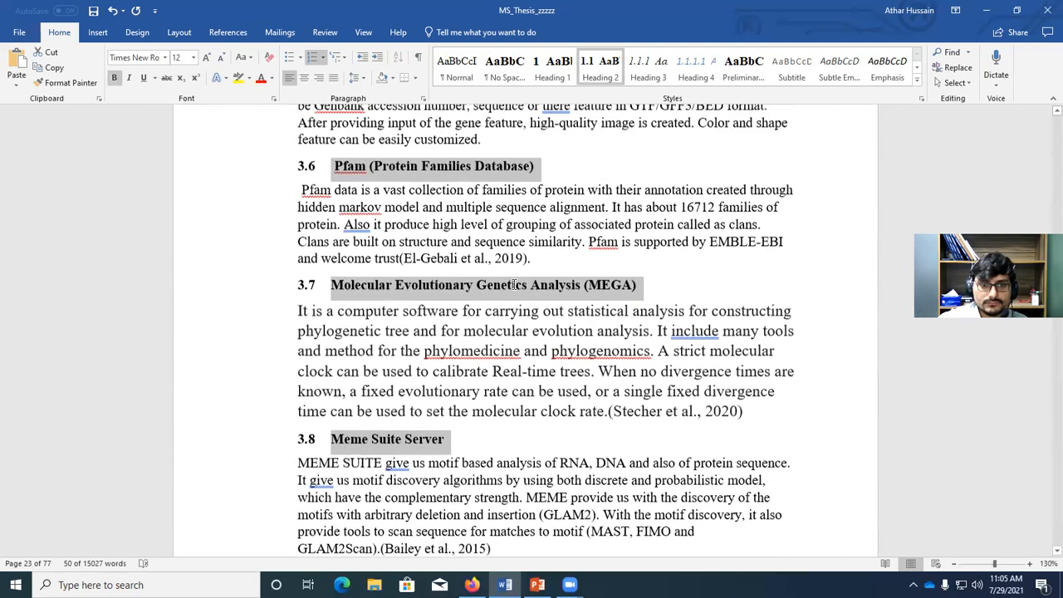
pyautogui.scroll(8, 514, 284)
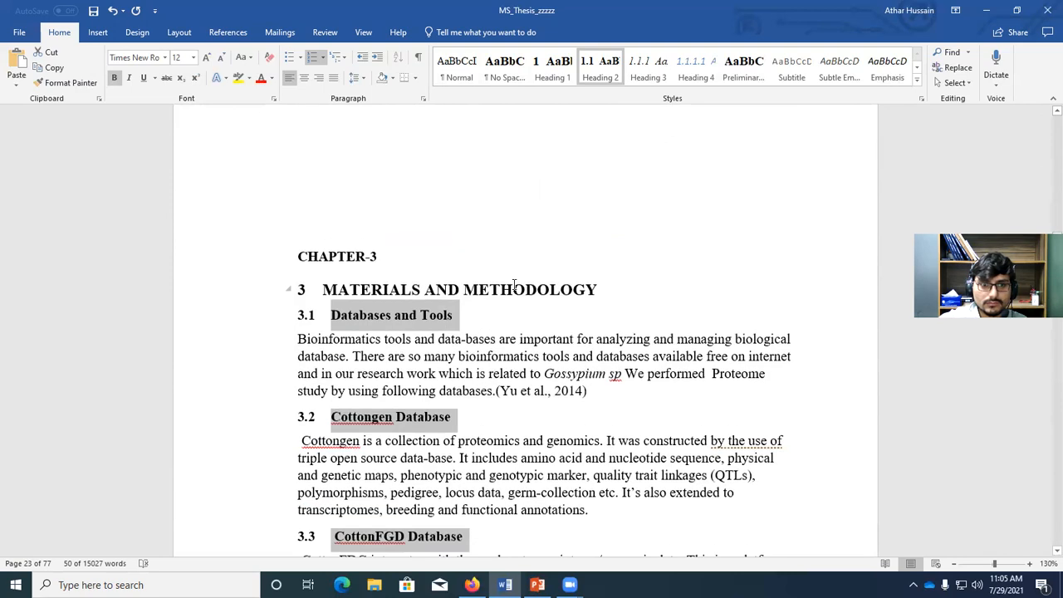
pyautogui.click(300, 289)
pyautogui.click(301, 289)
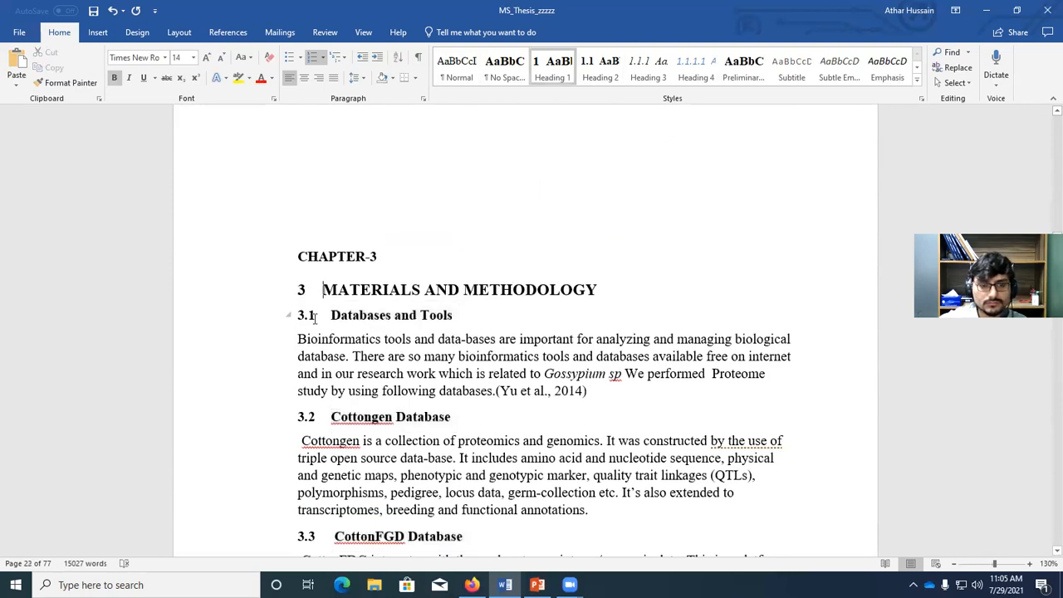
pyautogui.click(303, 314)
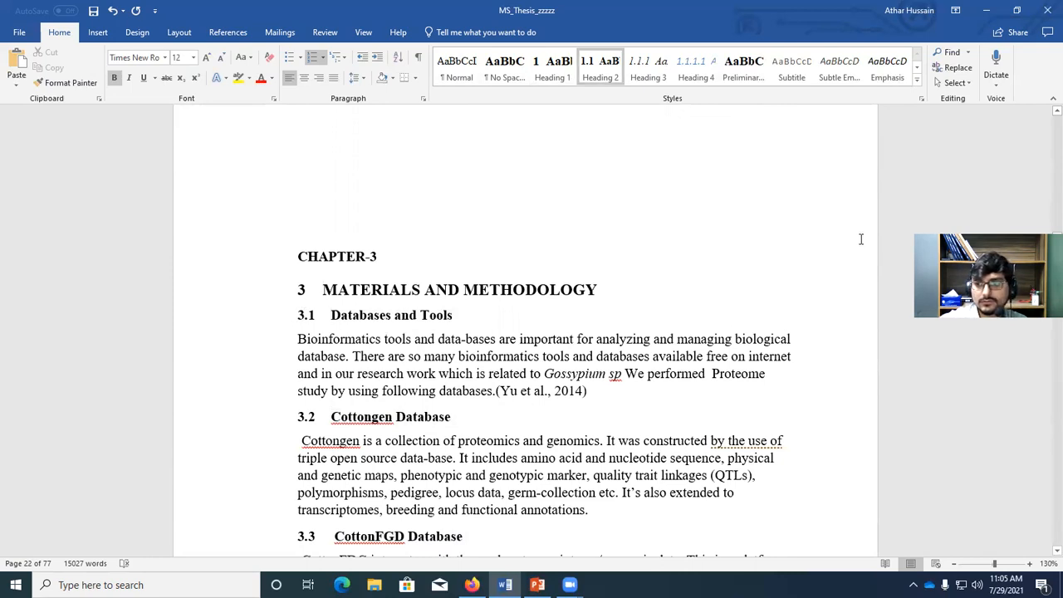
pyautogui.scroll(3, 864, 241)
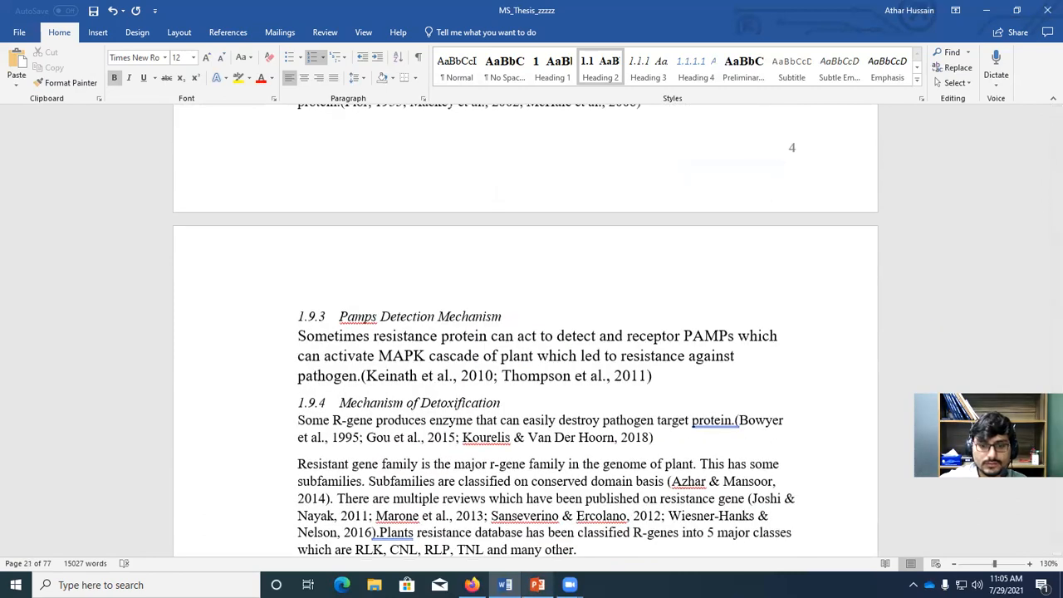
# Step: Switch to the PowerPoint slide of Tutorial Part 2 topics and highlight the headings, subheading and numbering items
pyautogui.click(537, 585)
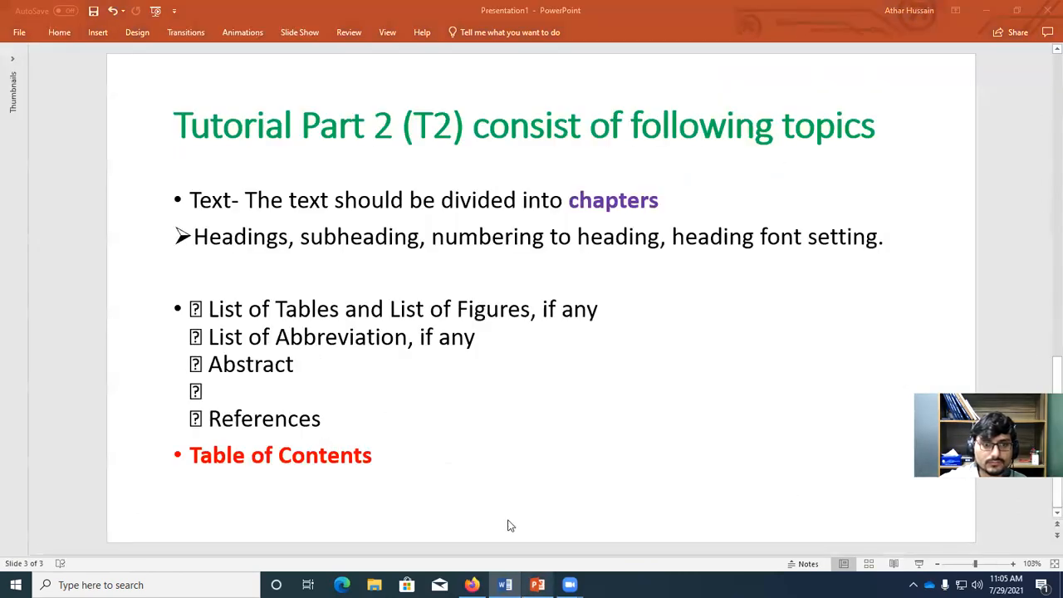
pyautogui.moveTo(203, 237); pyautogui.dragTo(619, 238)
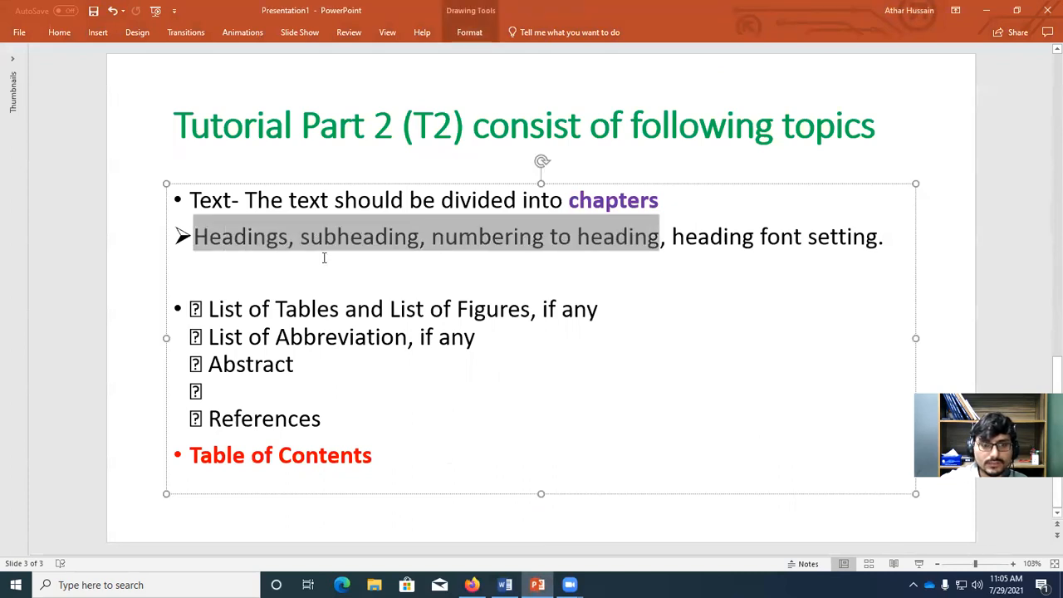
pyautogui.doubleClick(348, 239)
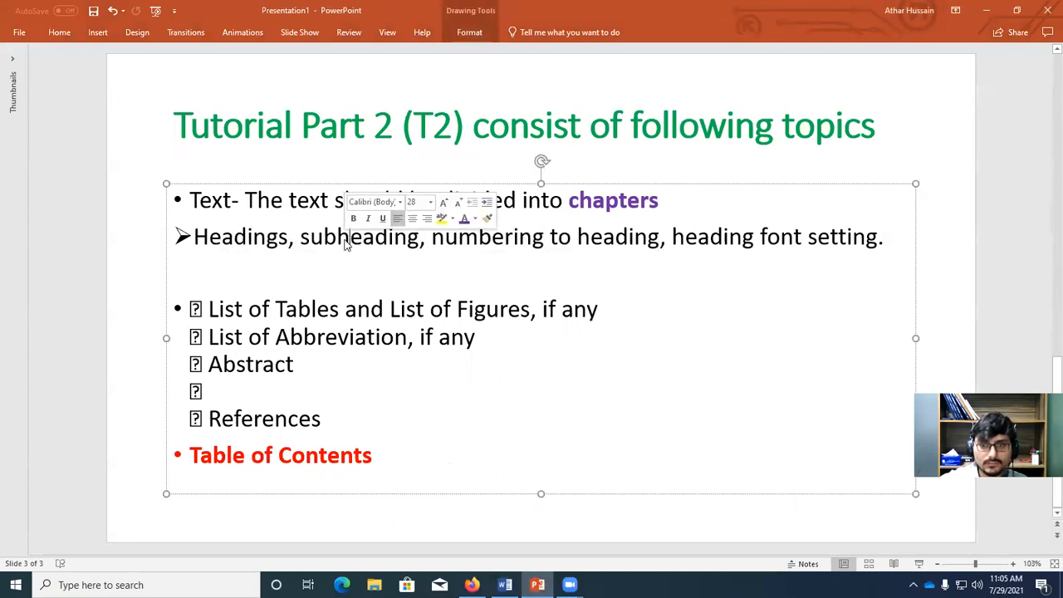
pyautogui.click(577, 238)
pyautogui.moveTo(434, 239); pyautogui.dragTo(641, 242)
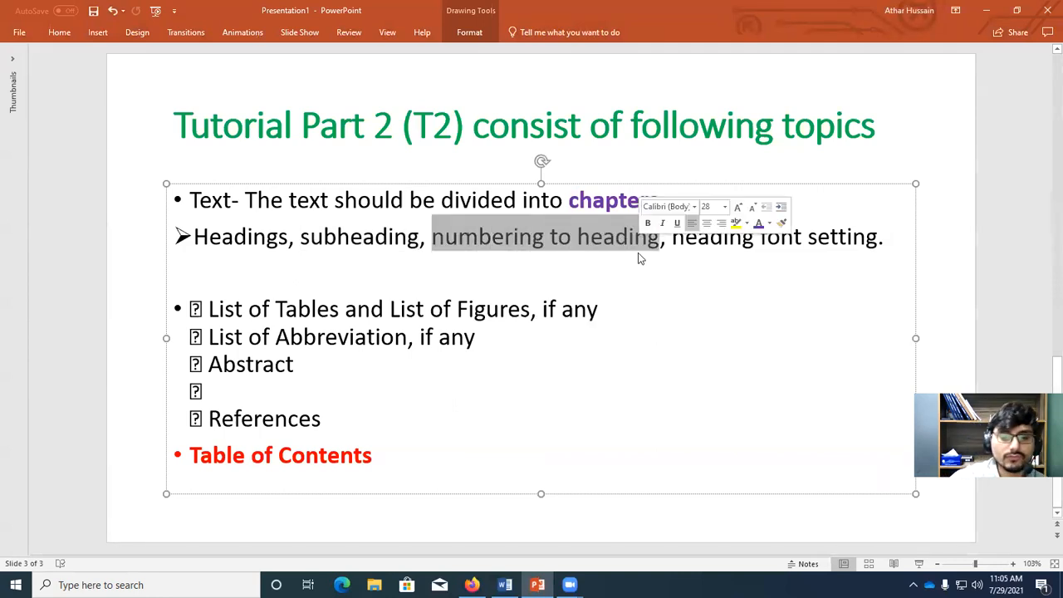
# Step: Switch to the UMT thesis guidelines in Firefox and highlight the example heading numbers 1.1, 1.1.1 and 1.1.1.1
pyautogui.click(505, 584)
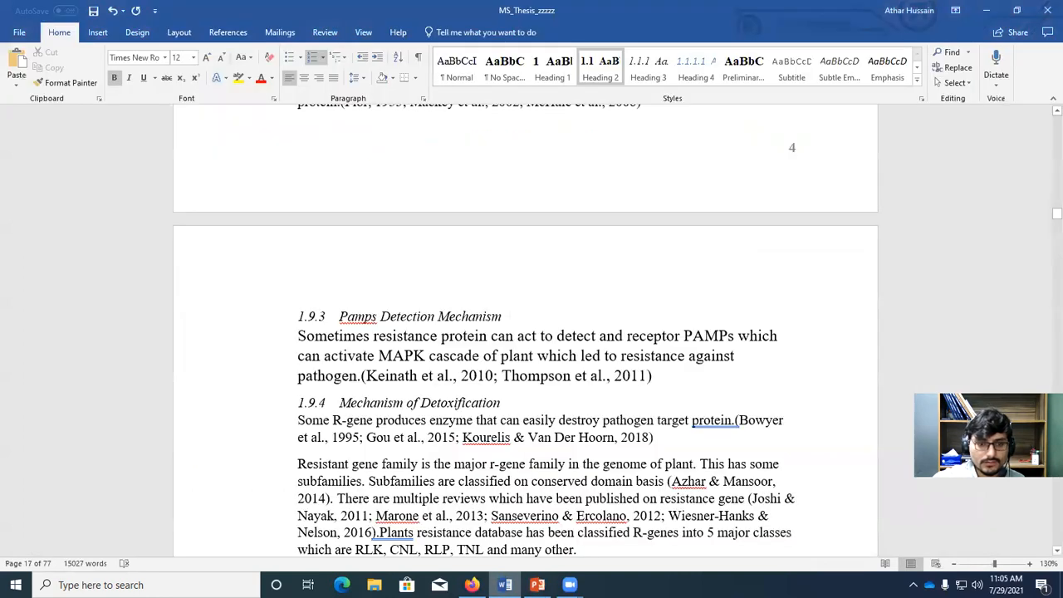
pyautogui.scroll(1, 476, 252)
pyautogui.scroll(-1, 476, 252)
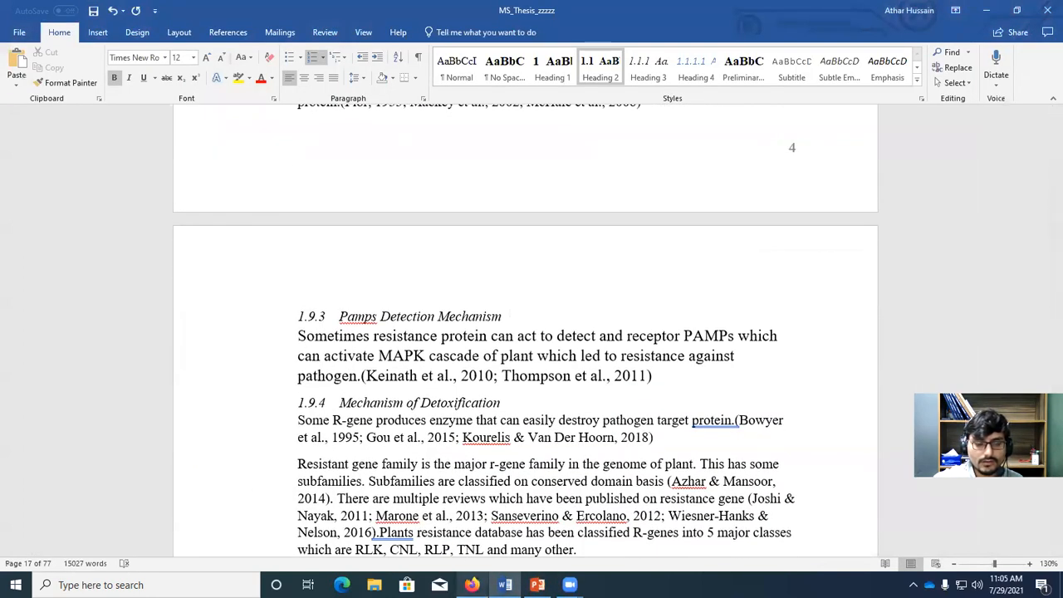
pyautogui.click(472, 584)
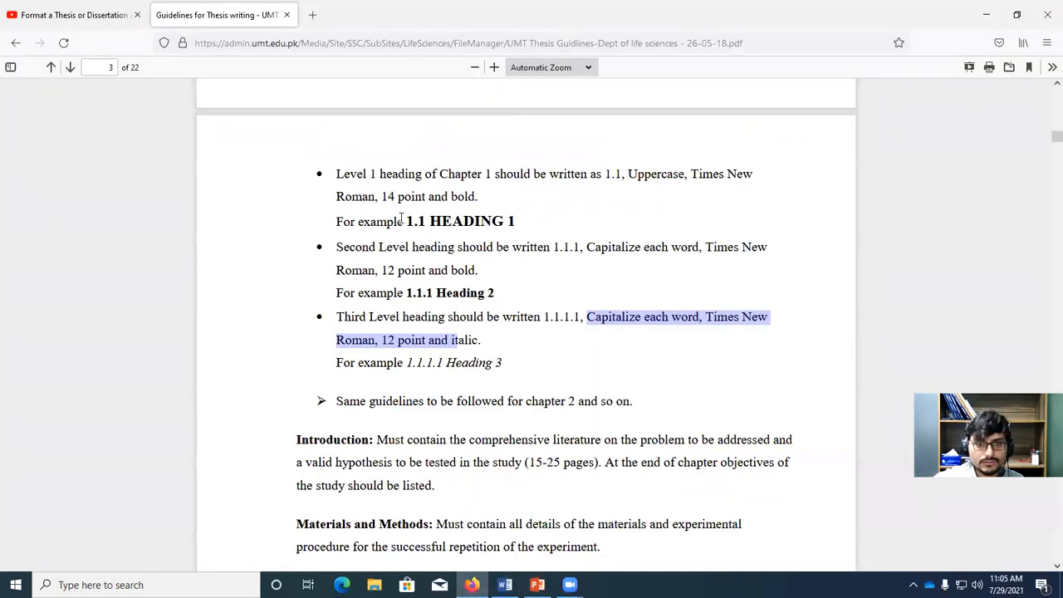
pyautogui.moveTo(407, 221)
pyautogui.mouseDown()
pyautogui.moveTo(444, 221)
pyautogui.moveTo(419, 221)
pyautogui.moveTo(428, 221)
pyautogui.mouseUp()
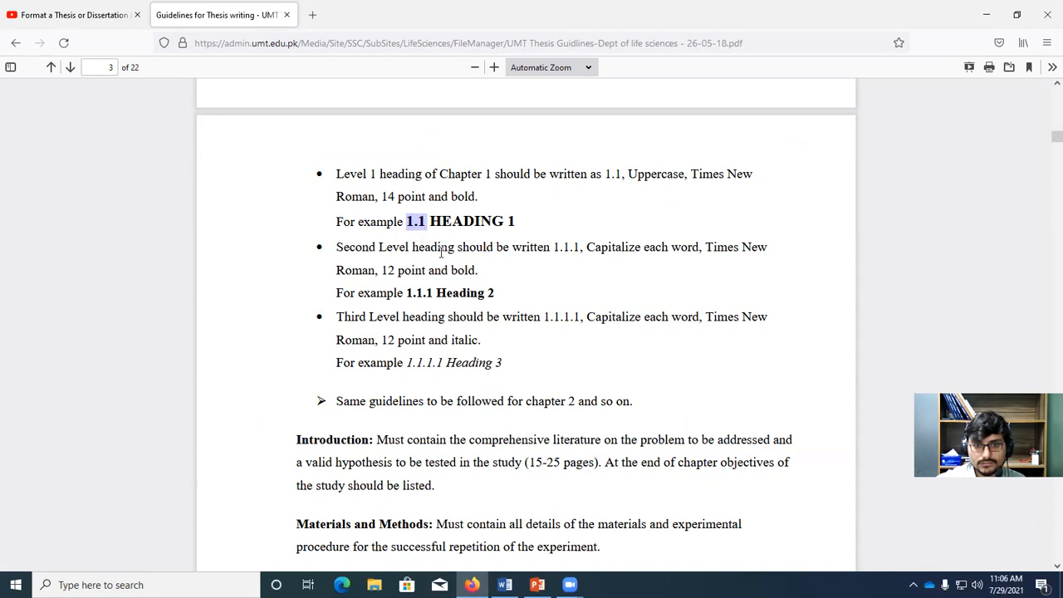
pyautogui.moveTo(407, 293); pyautogui.dragTo(432, 291)
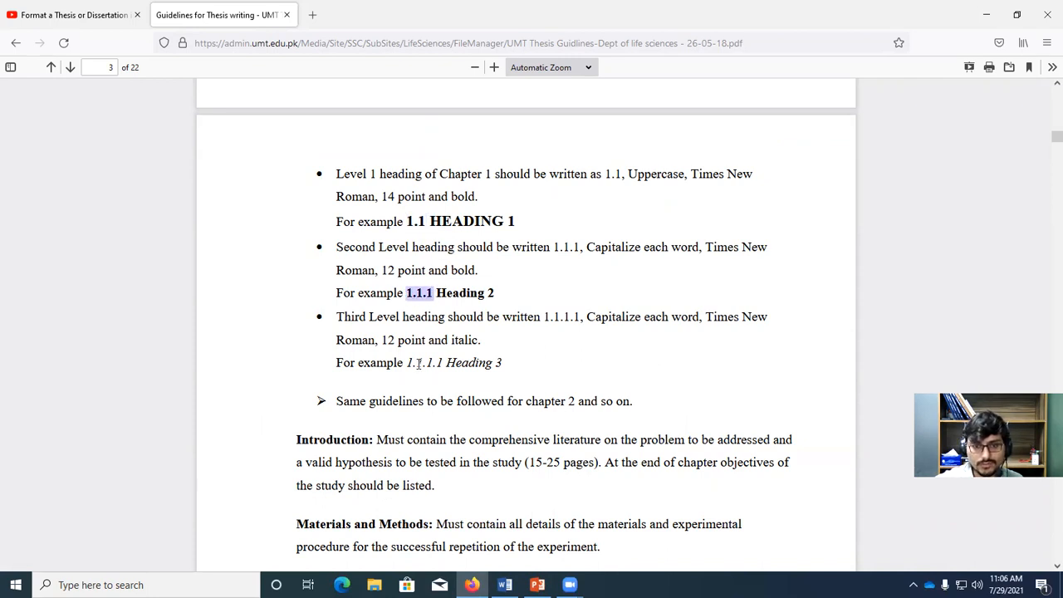
pyautogui.moveTo(406, 363); pyautogui.dragTo(445, 366)
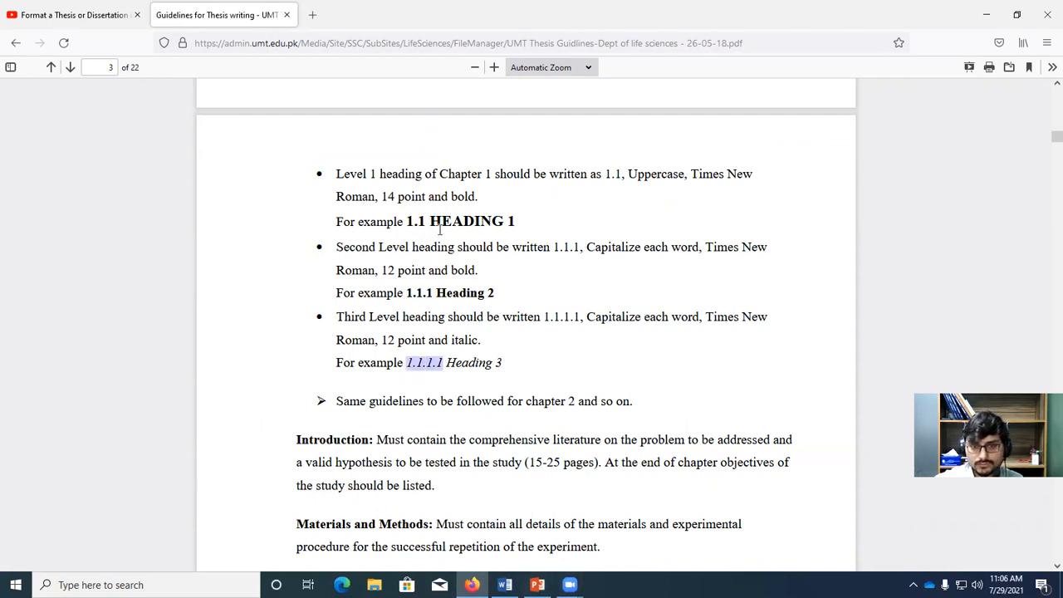
# Step: Switch back to the thesis in Word and insert six blank lines between CHAPTER-1 and the INTRODUCTION title
pyautogui.click(504, 585)
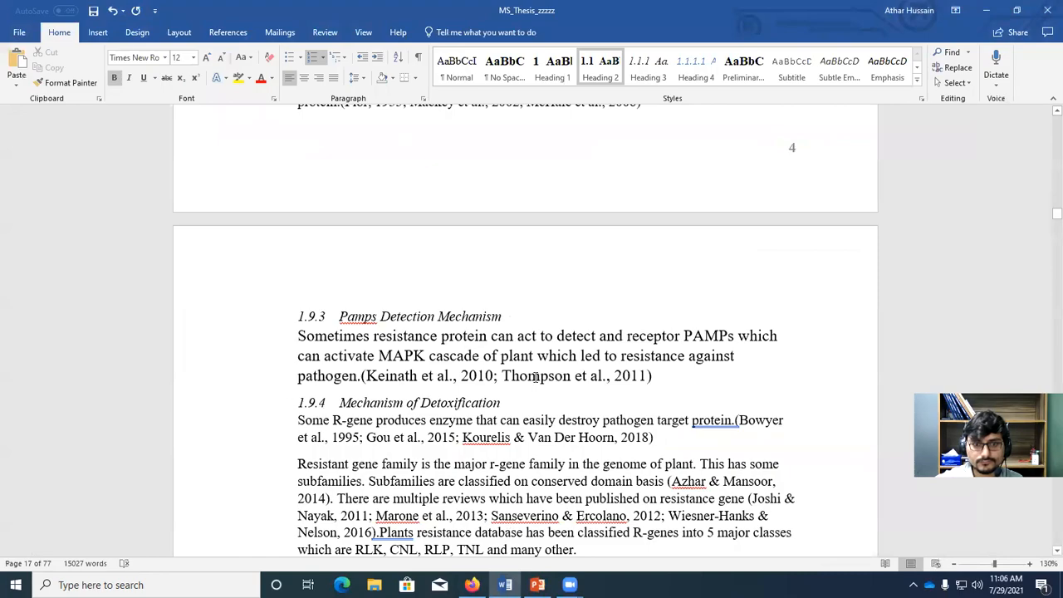
pyautogui.scroll(4, 547, 373)
pyautogui.scroll(15, 547, 373)
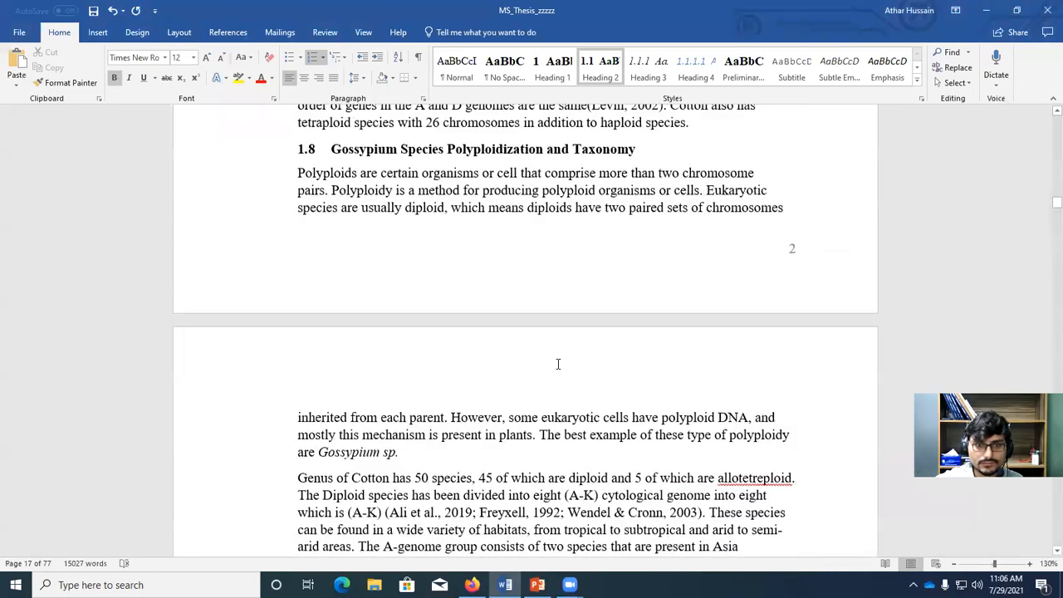
pyautogui.scroll(15, 559, 365)
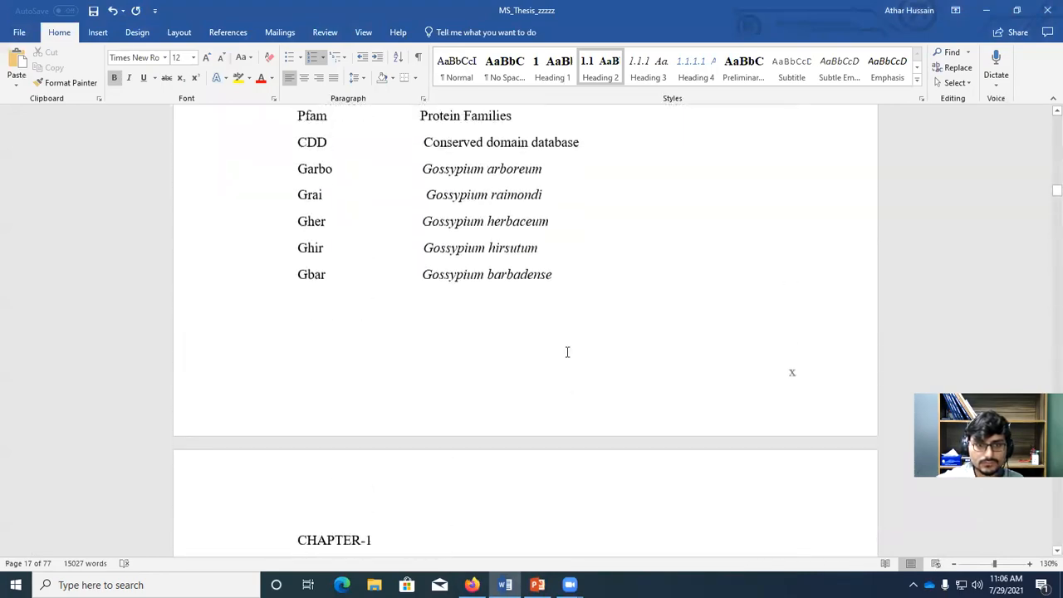
pyautogui.scroll(-2, 564, 356)
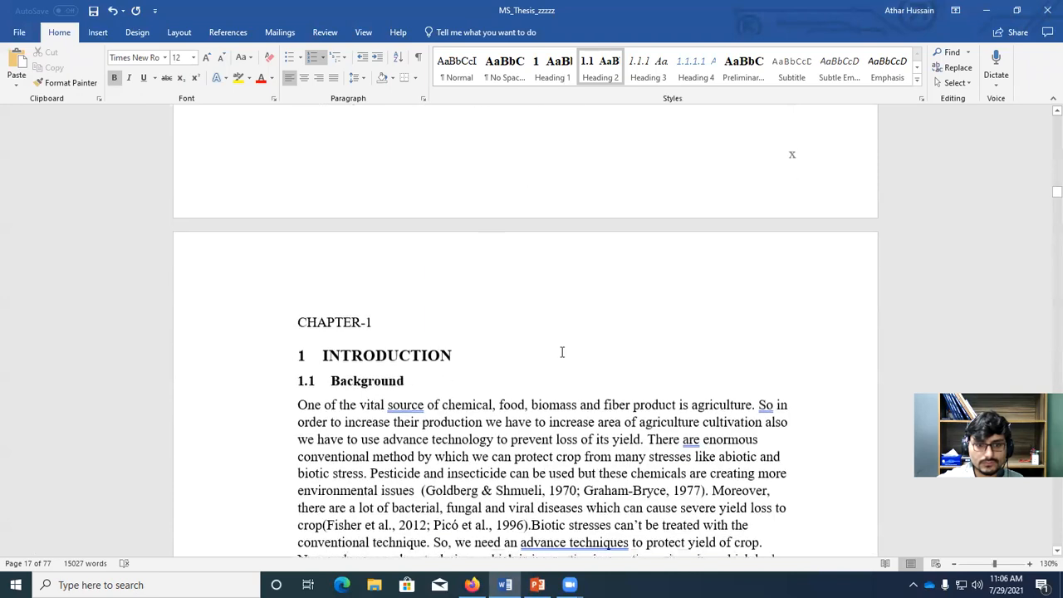
pyautogui.tripleClick(400, 352)
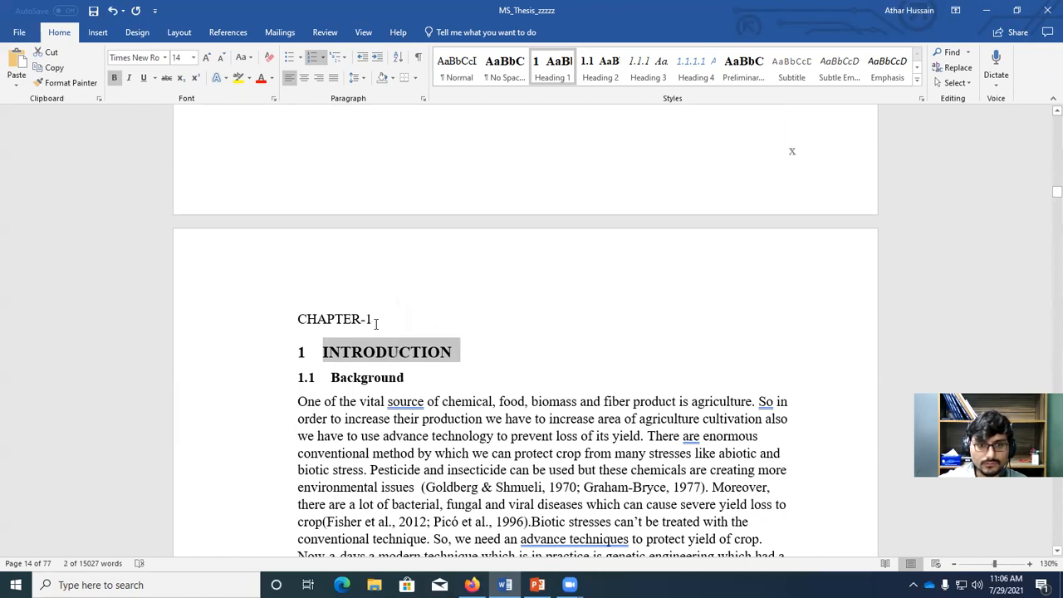
pyautogui.click(375, 324)
pyautogui.press('Return')
pyautogui.press('Return')
pyautogui.press('Return')
pyautogui.press('Return')
pyautogui.press('Return')
pyautogui.press('Return')
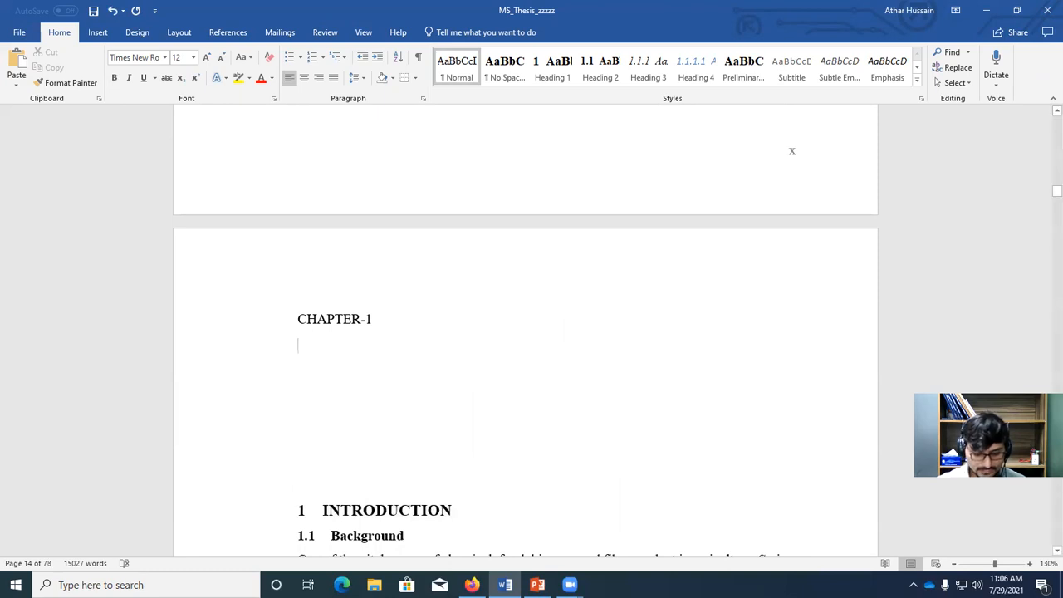
# Step: Enter the dummy text lines AAAAAAAAA and AAAAAA below the CHAPTER-1 line
pyautogui.write('AAAAAAAAA')
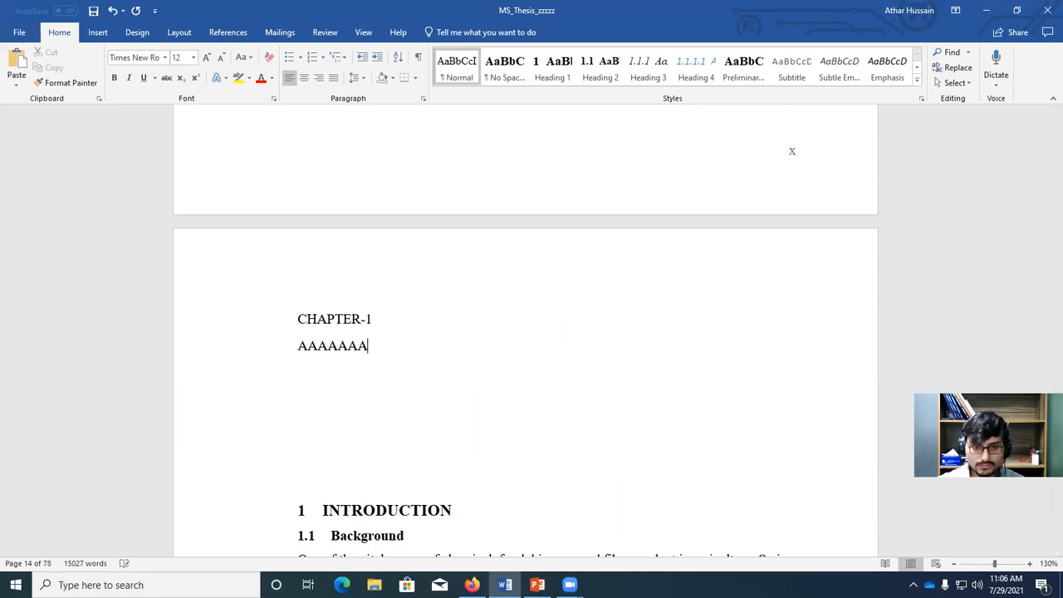
pyautogui.press('Return')
pyautogui.write('AAAAAA')
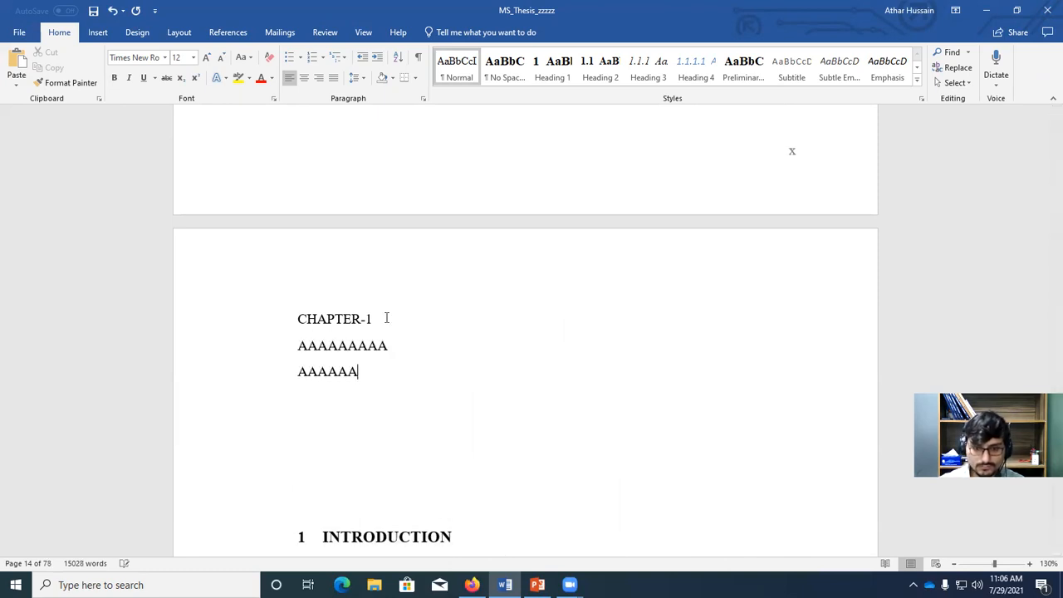
# Step: Enter two more dummy text lines, AAAAAA and AAAAAAA, below the existing dummy lines under CHAPTER-1
pyautogui.press('Return')
pyautogui.write('AAAAAA')
pyautogui.press('Return')
pyautogui.write('AAAAAAA')
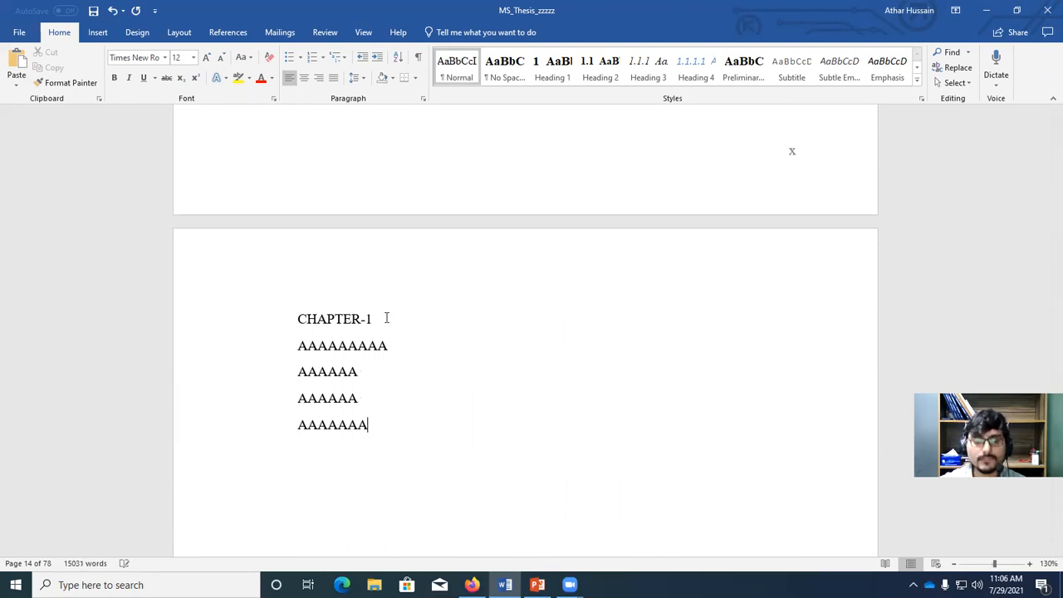
# Step: Apply the Heading 1, Heading 2, Heading 3 and Heading 4 styles in order to the four dummy lines under CHAPTER-1
pyautogui.tripleClick(352, 344)
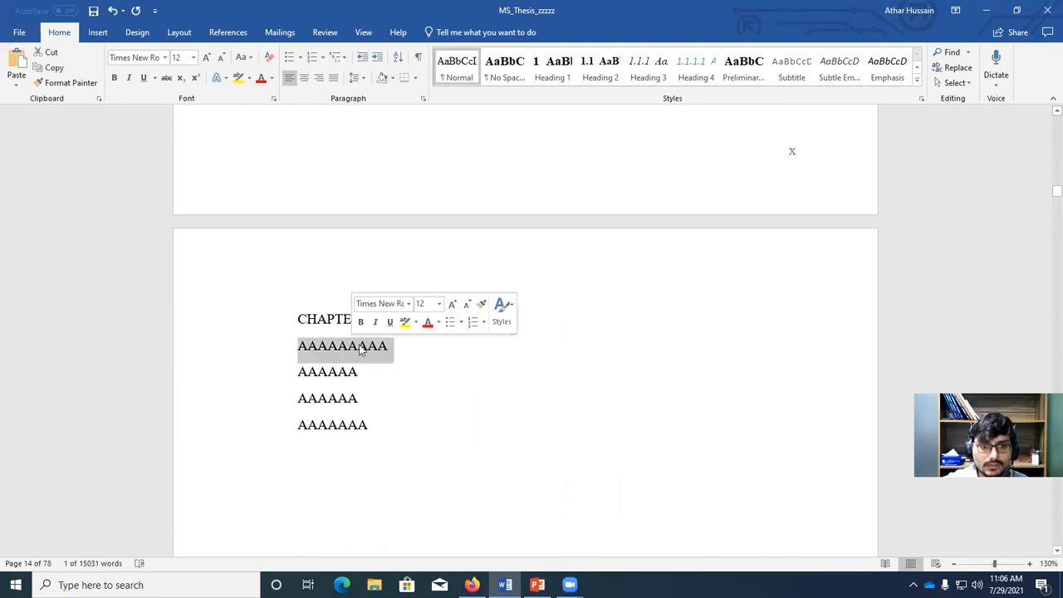
pyautogui.click(565, 75)
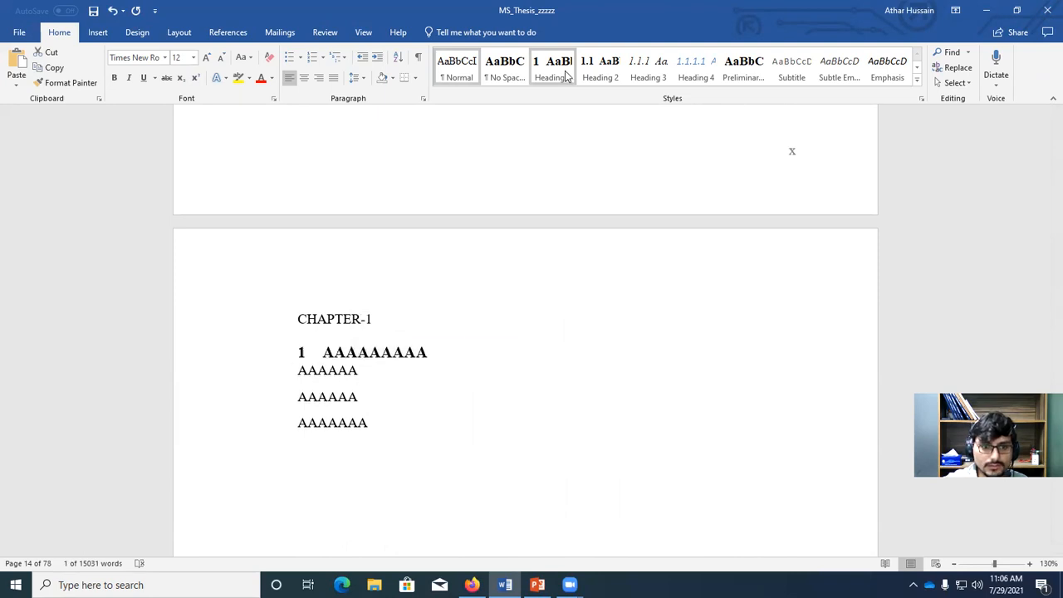
pyautogui.tripleClick(327, 372)
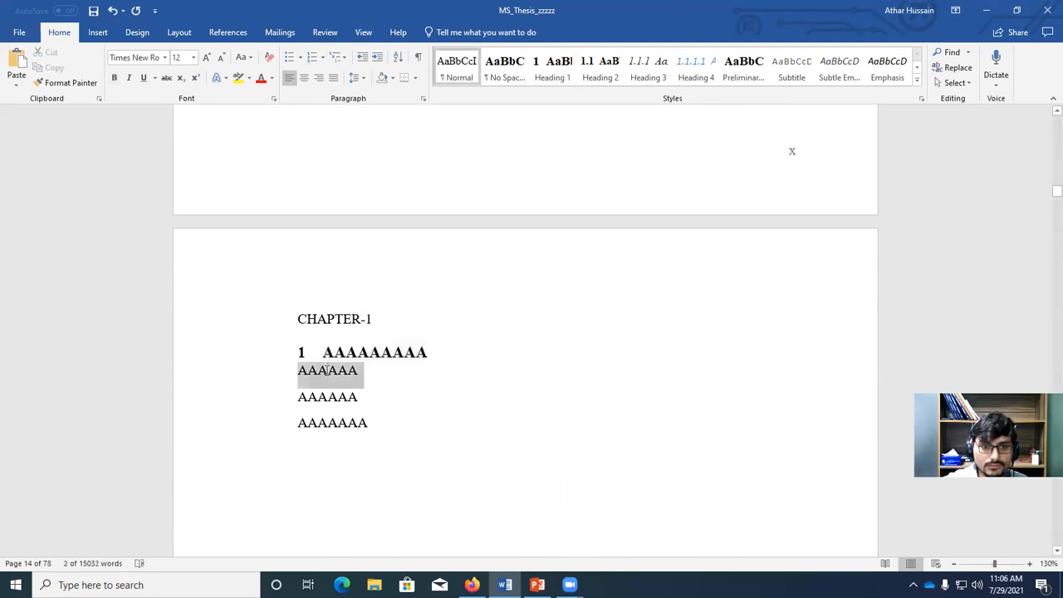
pyautogui.click(605, 67)
pyautogui.tripleClick(327, 402)
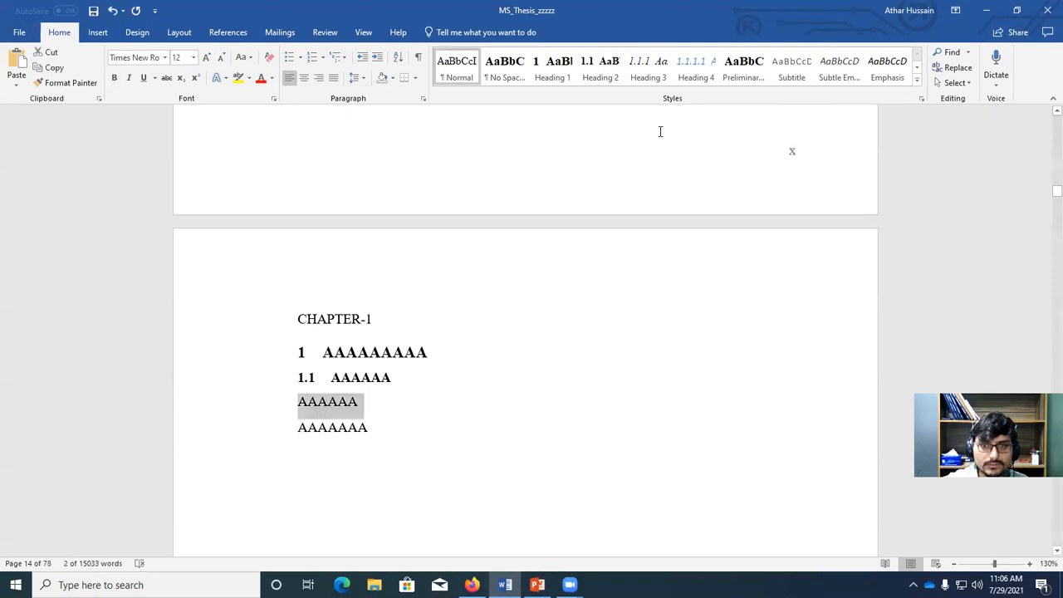
pyautogui.click(648, 67)
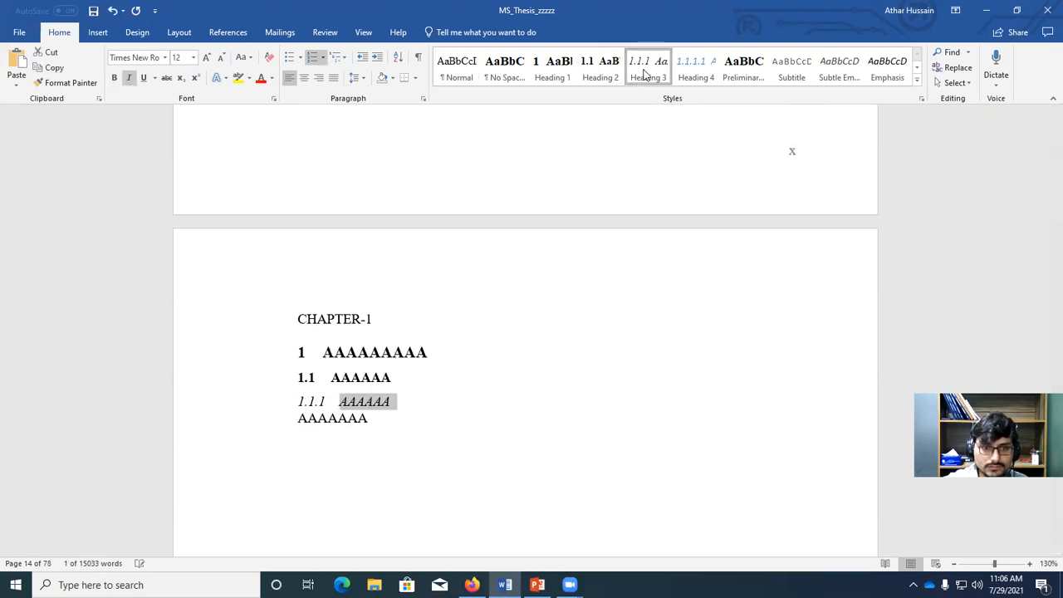
pyautogui.tripleClick(348, 420)
pyautogui.click(696, 66)
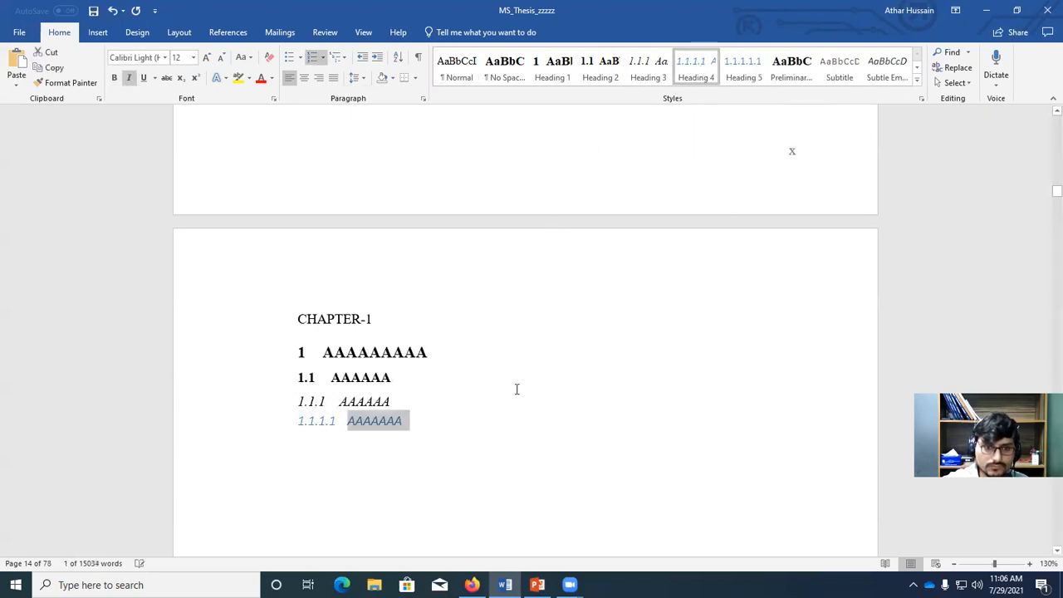
# Step: Apply the multilevel list linked to the heading styles (1 Heading 1, 1.1 Heading 2, 1.1.1 Heading 3) to the four dummy headings
pyautogui.click(487, 409)
pyautogui.moveTo(430, 429); pyautogui.dragTo(317, 352)
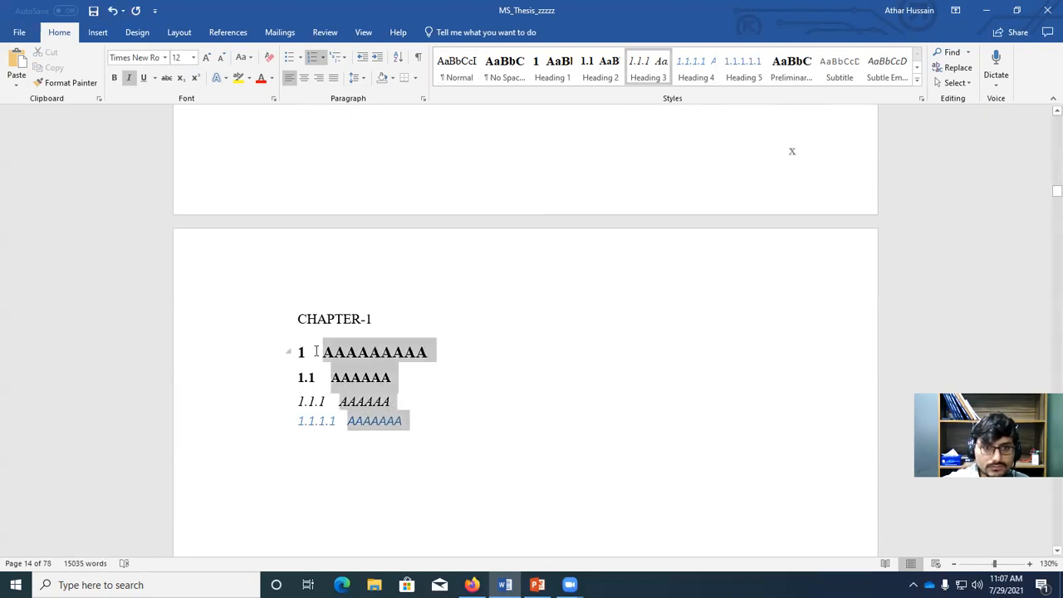
pyautogui.click(301, 58)
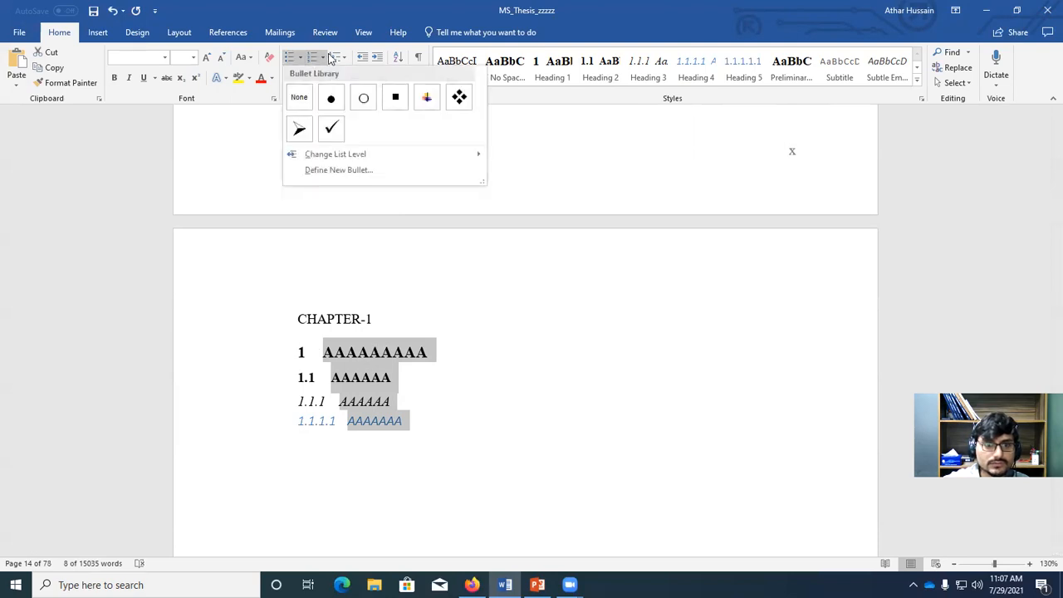
pyautogui.click(326, 60)
pyautogui.click(330, 58)
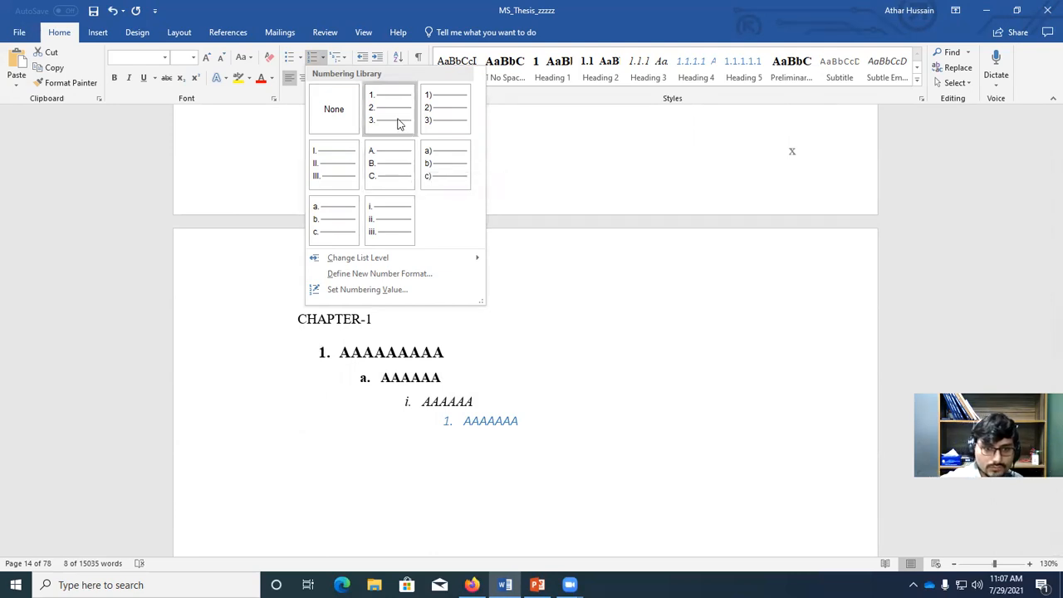
pyautogui.click(300, 58)
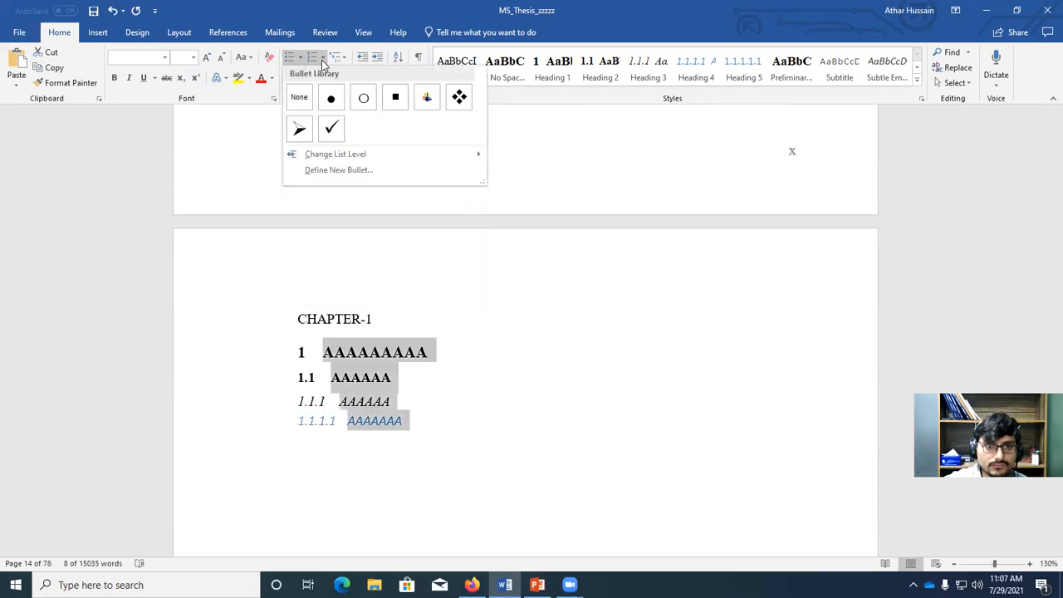
pyautogui.click(323, 59)
pyautogui.click(325, 60)
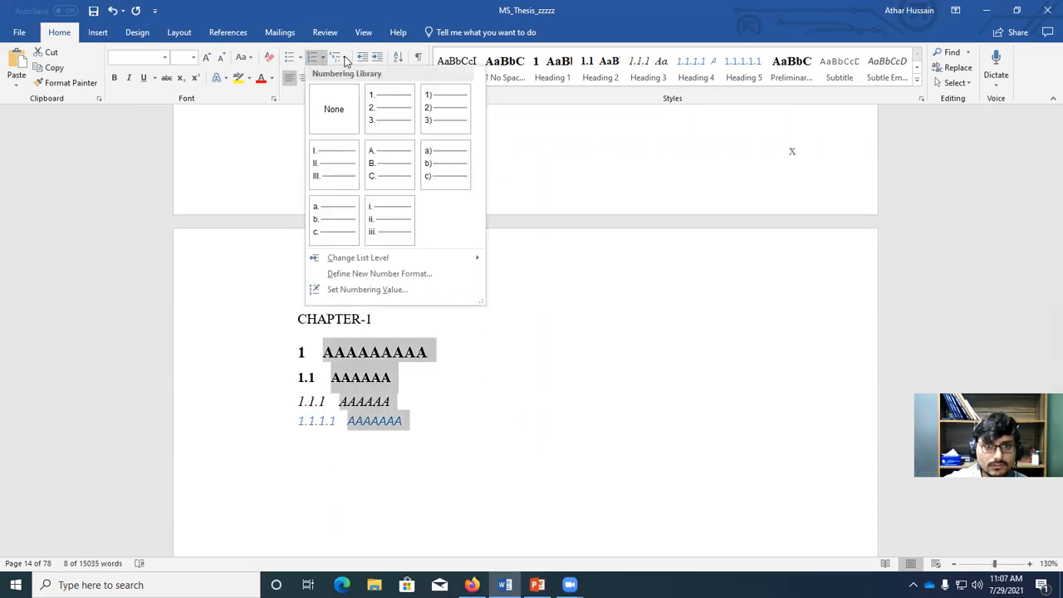
pyautogui.click(345, 60)
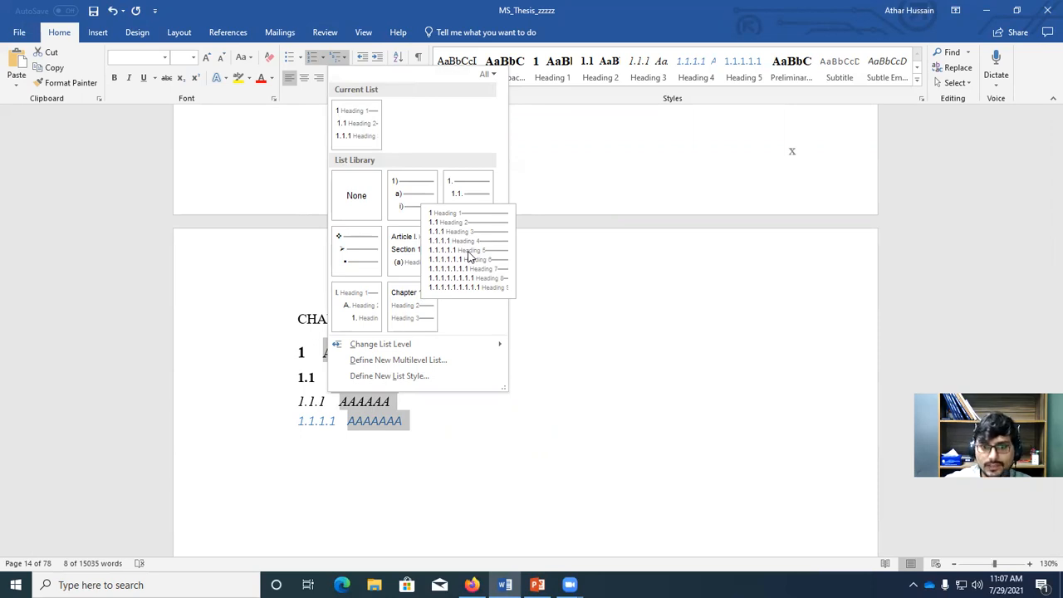
pyautogui.click(465, 240)
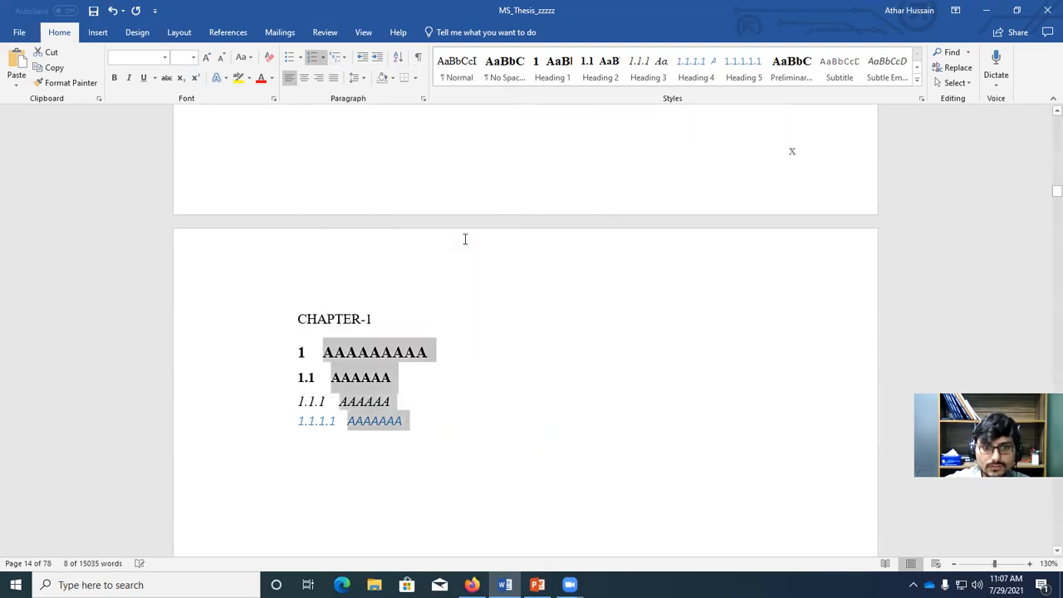
# Step: Delete the four dummy headings and the extra blank lines between CHAPTER-1 and the INTRODUCTION title
pyautogui.scroll(-5, 490, 299)
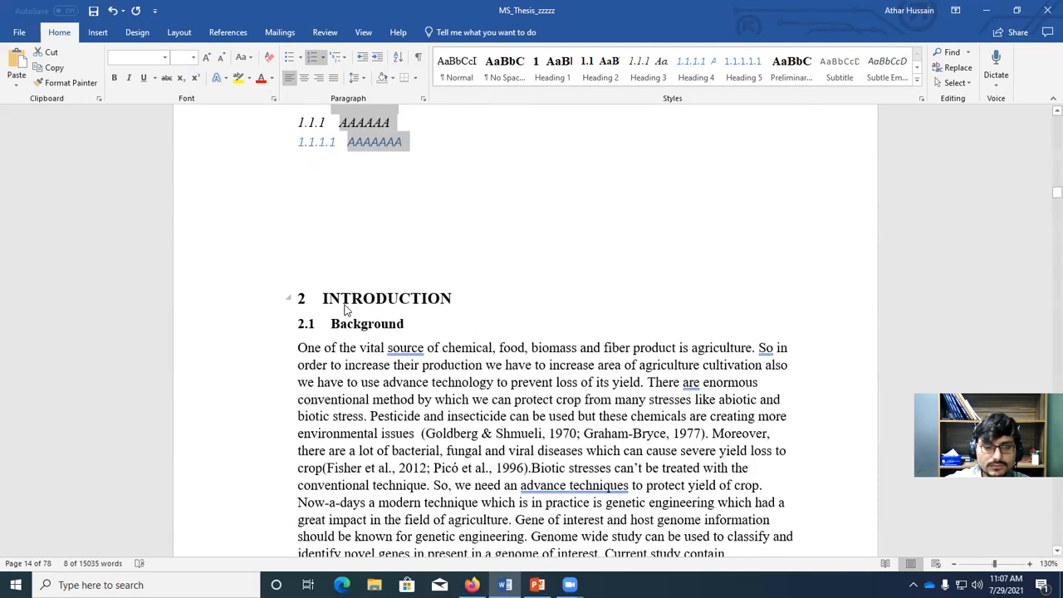
pyautogui.scroll(1, 356, 301)
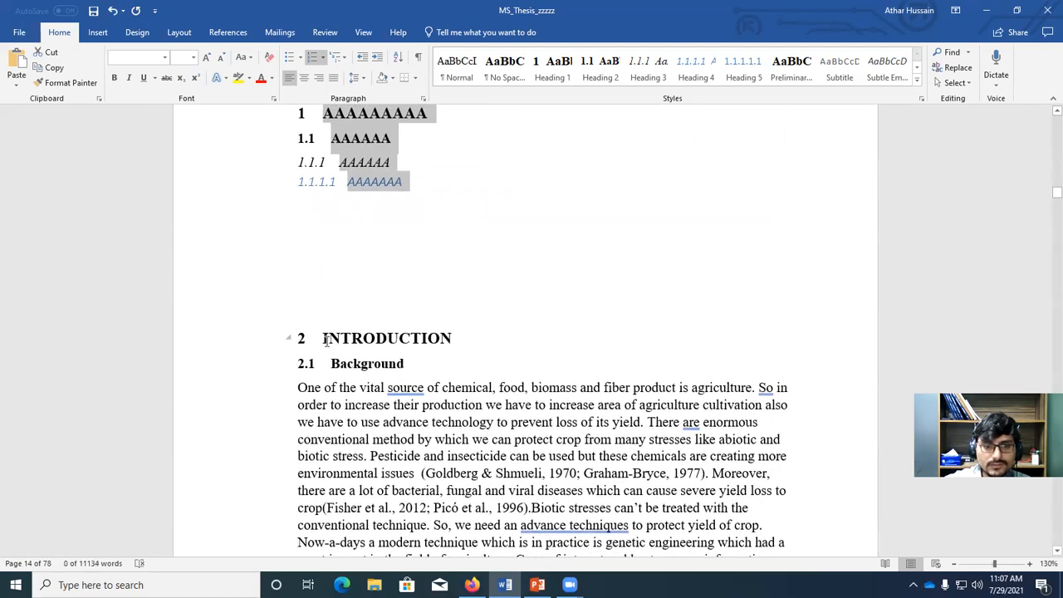
pyautogui.scroll(1, 422, 224)
pyautogui.click(406, 222)
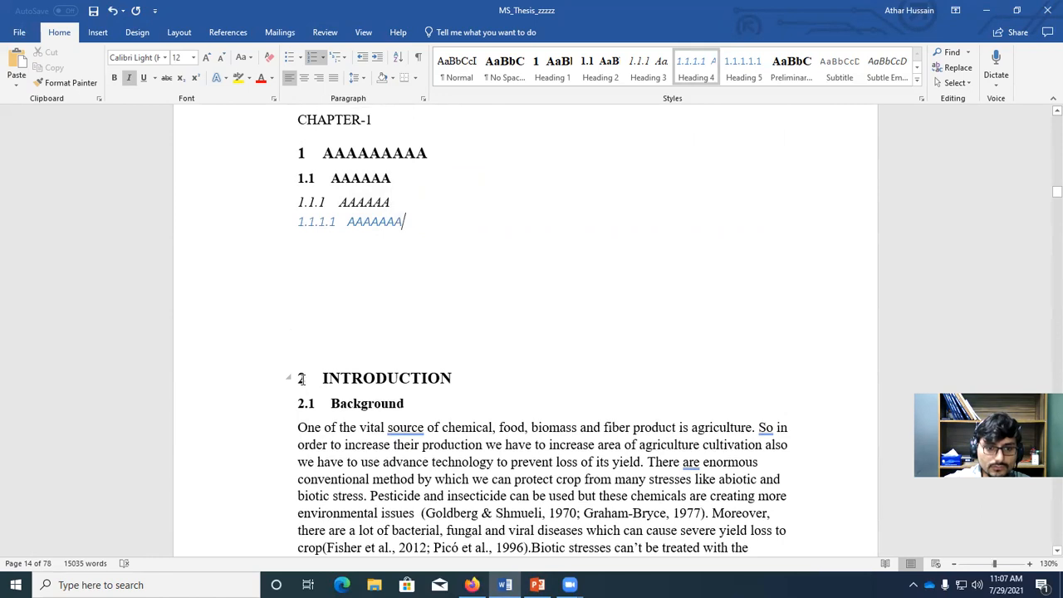
pyautogui.click(301, 378)
pyautogui.click(394, 244)
pyautogui.moveTo(418, 221); pyautogui.dragTo(293, 158)
pyautogui.click(415, 240)
pyautogui.moveTo(418, 230); pyautogui.dragTo(295, 157)
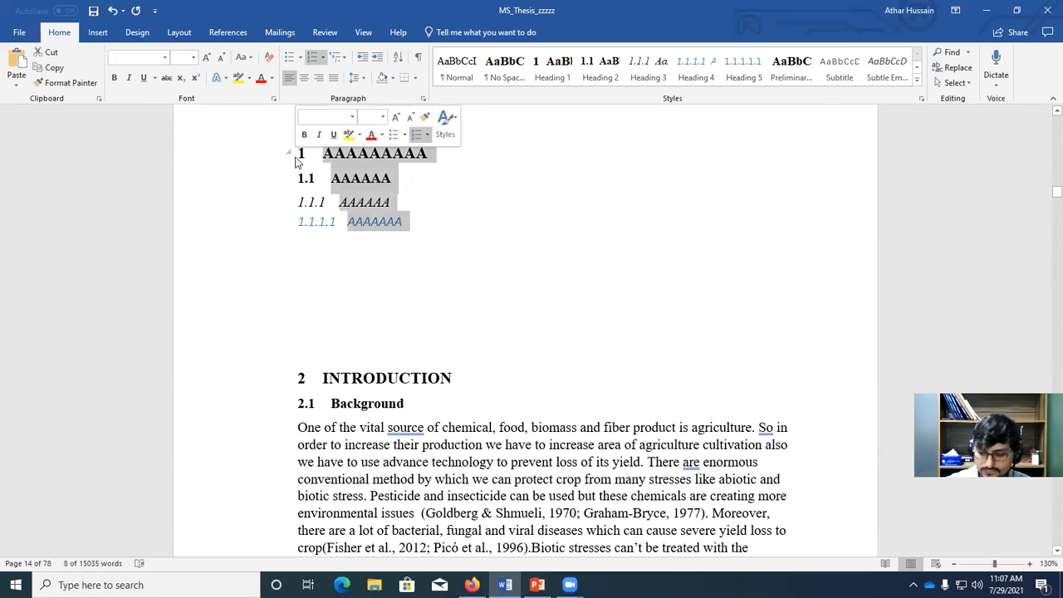
pyautogui.press('Delete')
pyautogui.press('Delete')
pyautogui.press('Delete')
pyautogui.press('Delete')
pyautogui.press('Delete')
pyautogui.press('Delete')
pyautogui.press('Delete')
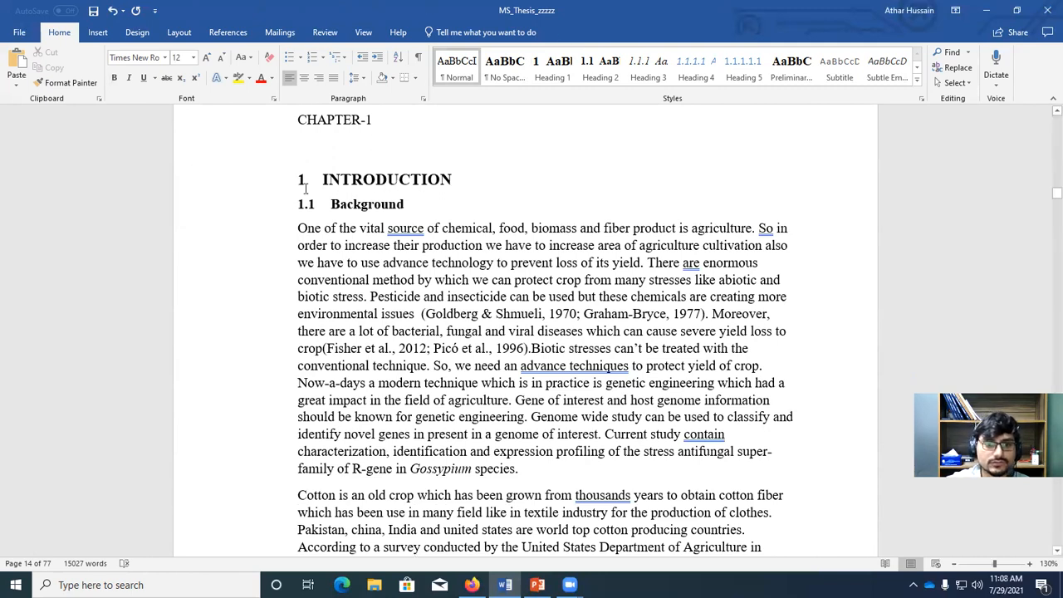
# Step: Review the heading numbering through chapter 1 and into chapter 2, highlighting Resistance Mechanisms, Gene to Gene Mechanism and LITERATURE REVIEW
pyautogui.scroll(-7, 355, 199)
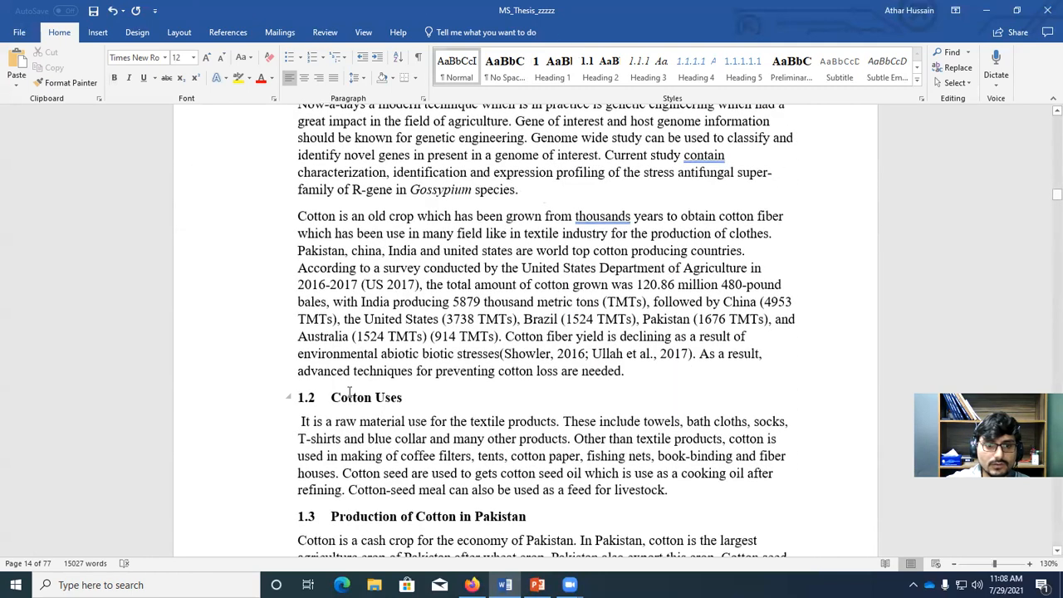
pyautogui.scroll(-20, 350, 399)
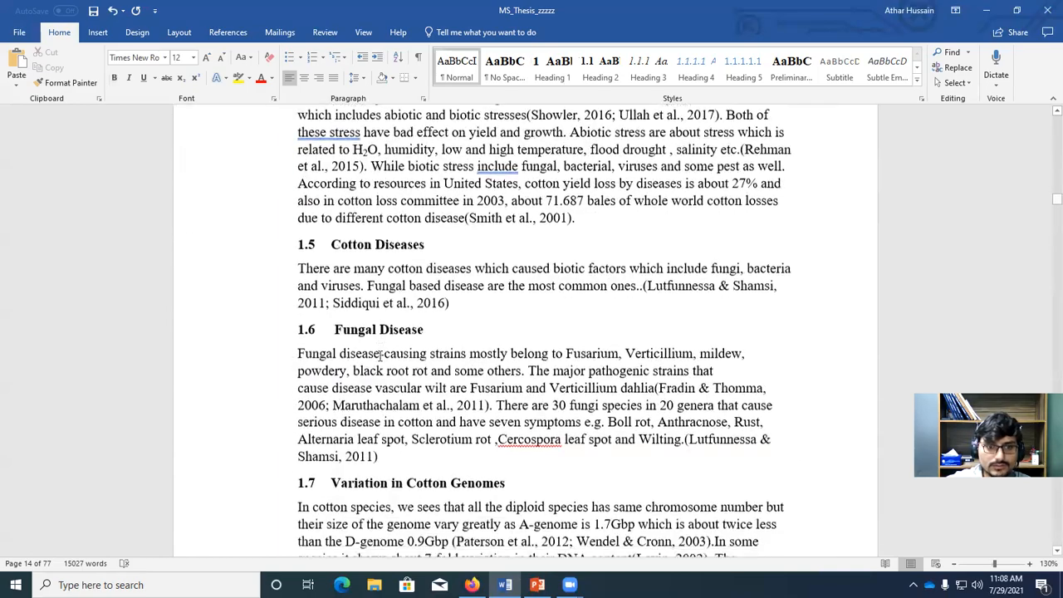
pyautogui.scroll(-20, 380, 357)
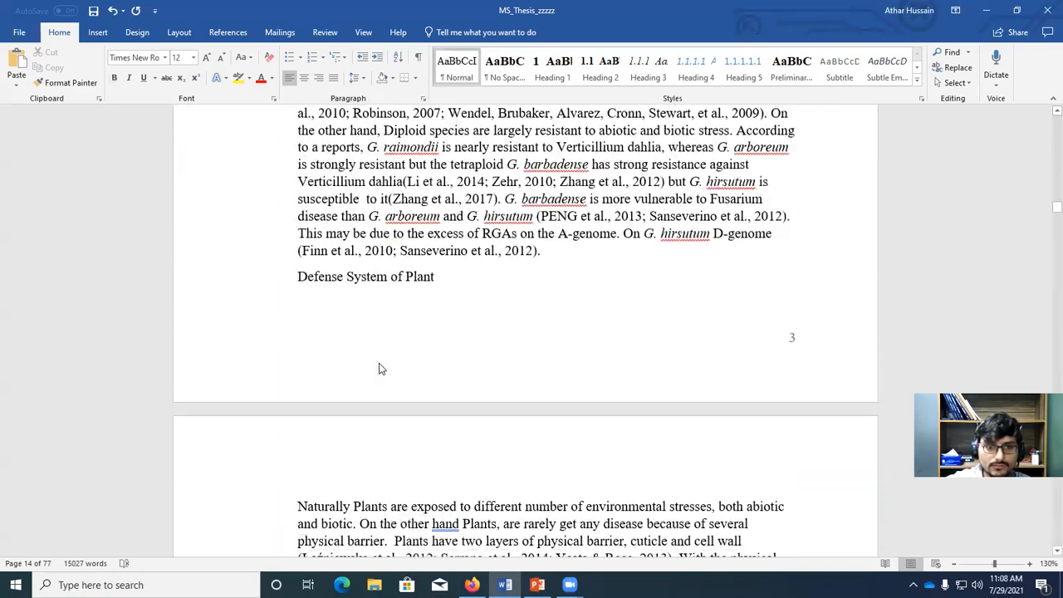
pyautogui.scroll(-20, 381, 361)
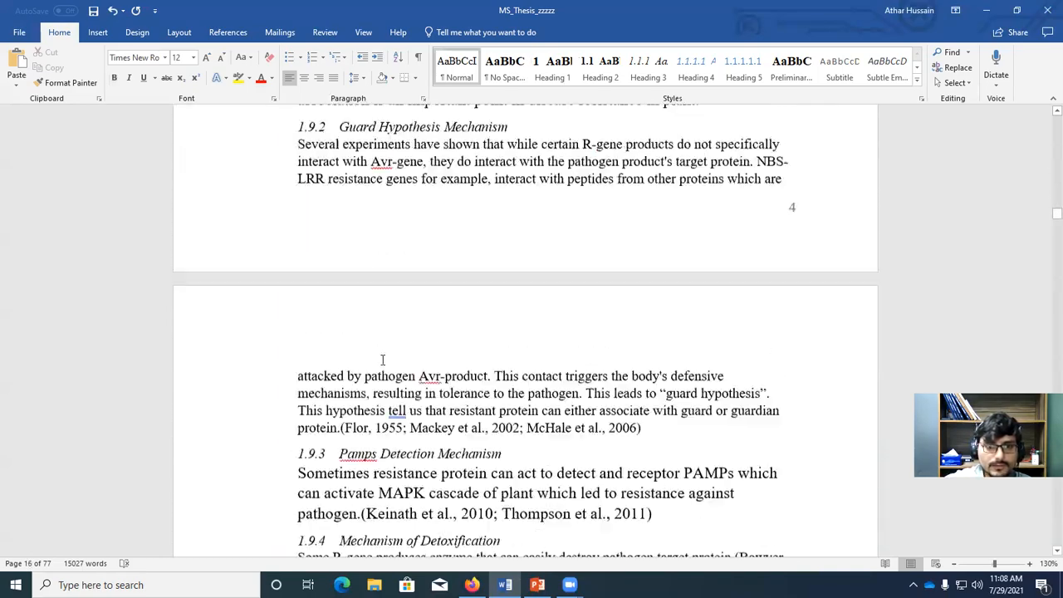
pyautogui.scroll(13, 382, 359)
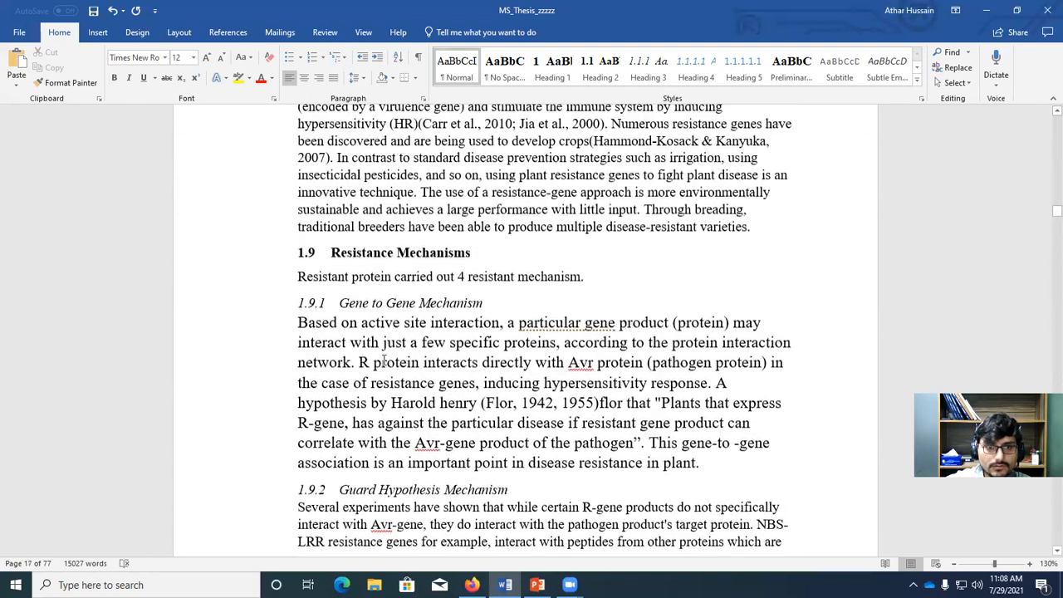
pyautogui.tripleClick(404, 265)
pyautogui.click(435, 318)
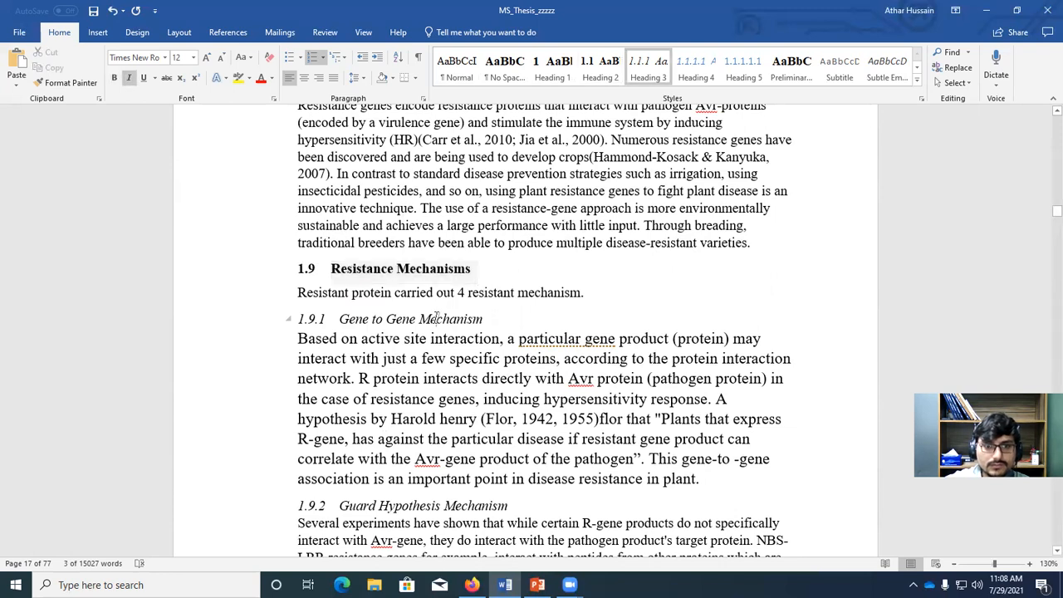
pyautogui.tripleClick(435, 318)
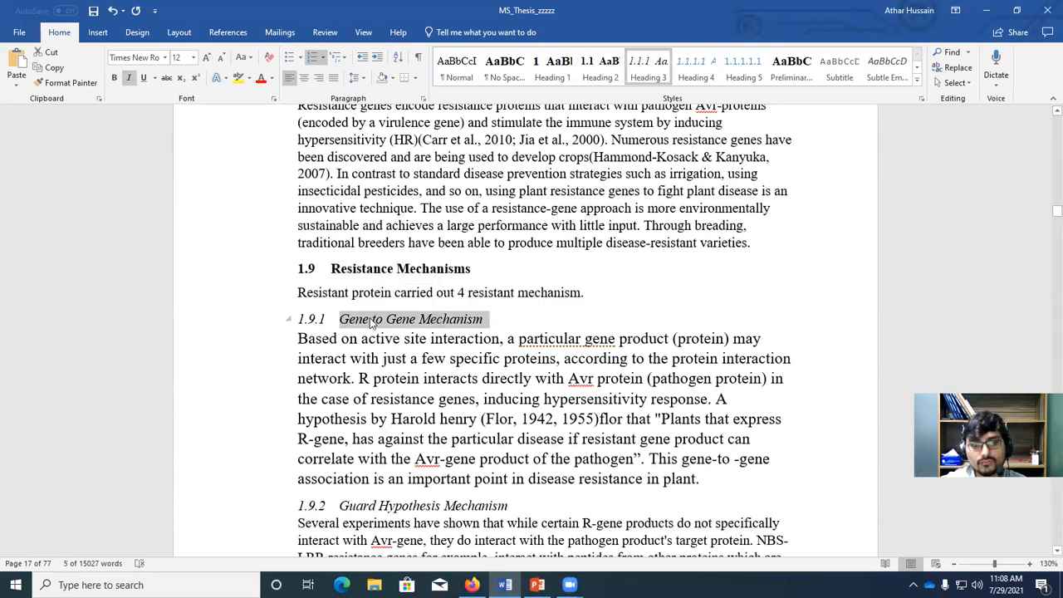
pyautogui.scroll(-10, 566, 437)
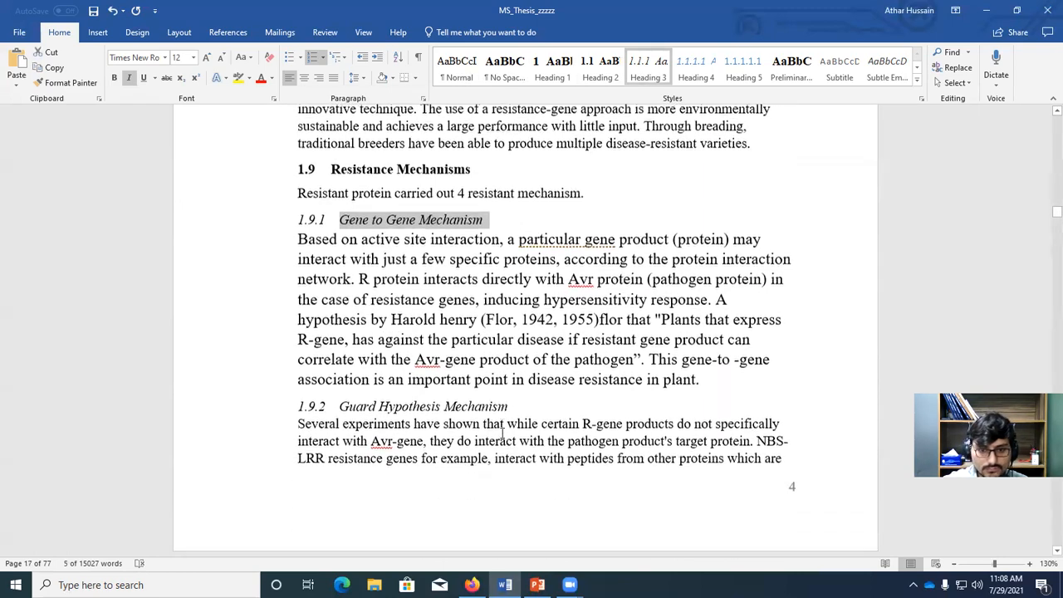
pyautogui.scroll(-15, 502, 421)
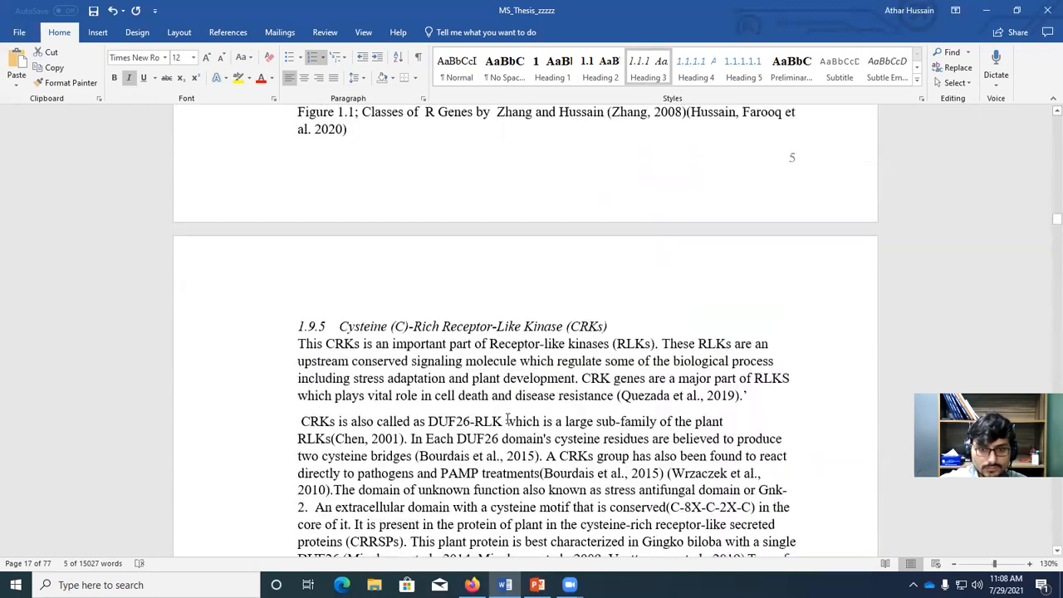
pyautogui.scroll(5, 510, 414)
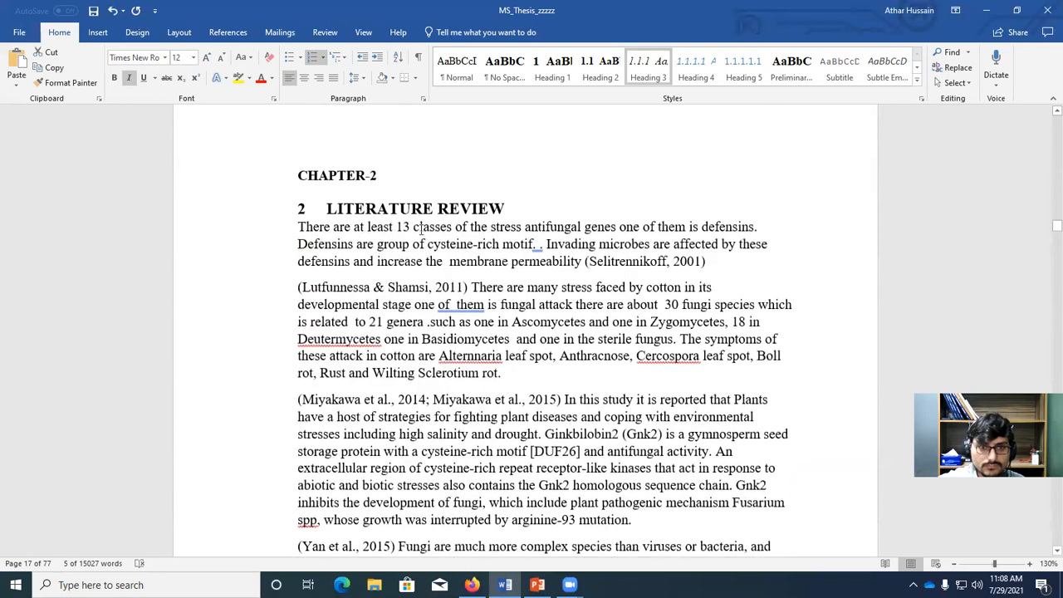
pyautogui.tripleClick(347, 206)
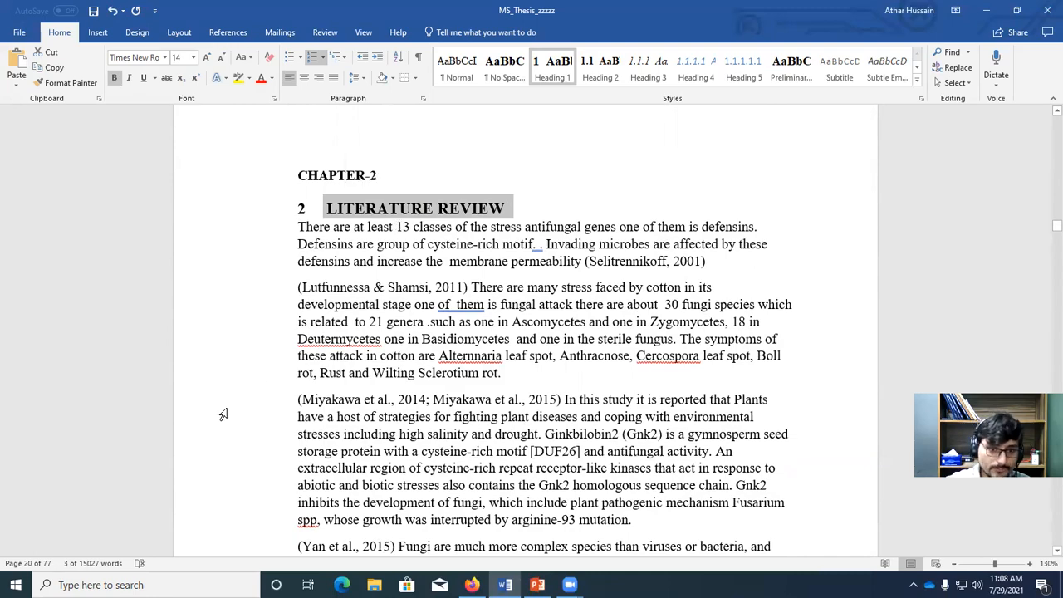
# Step: Justify the body paragraphs of the LITERATURE REVIEW chapter and set their line spacing to 2.0
pyautogui.scroll(-15, 545, 387)
pyautogui.scroll(-6, 545, 387)
pyautogui.scroll(18, 546, 390)
pyautogui.scroll(12, 547, 392)
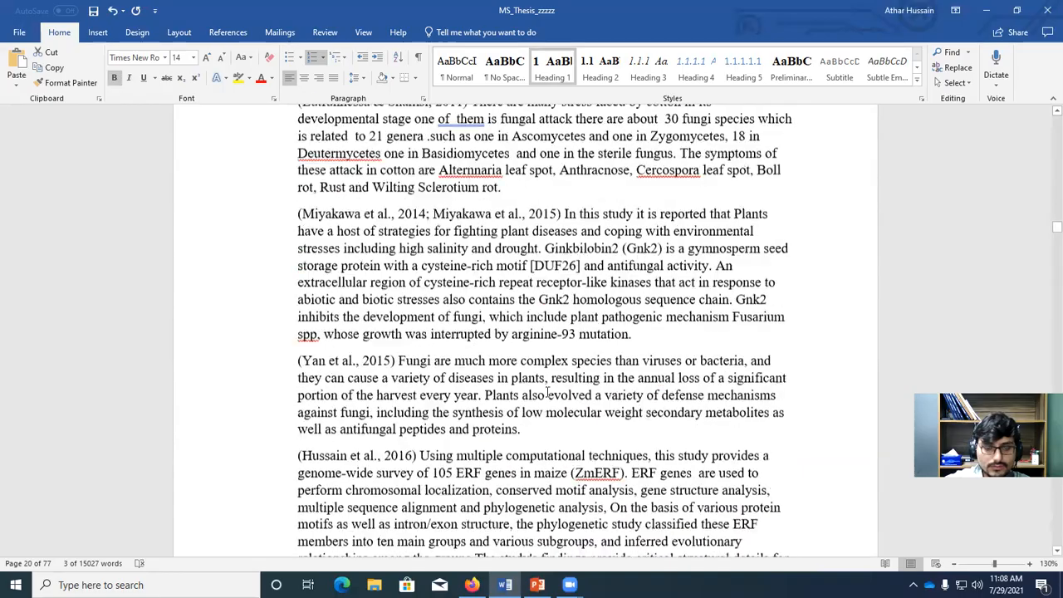
pyautogui.moveTo(301, 267); pyautogui.dragTo(355, 460)
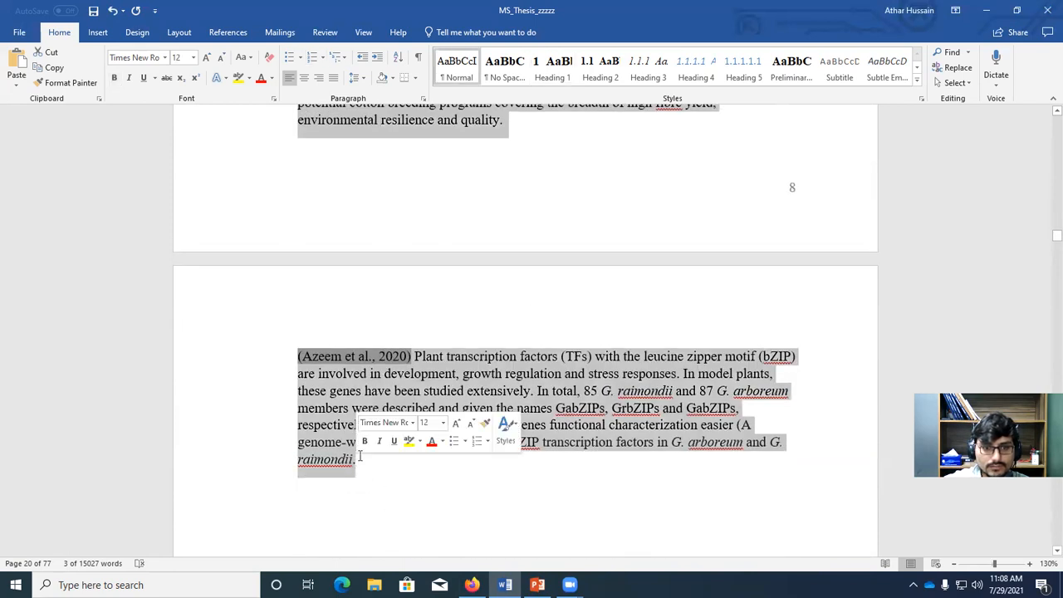
pyautogui.click(332, 79)
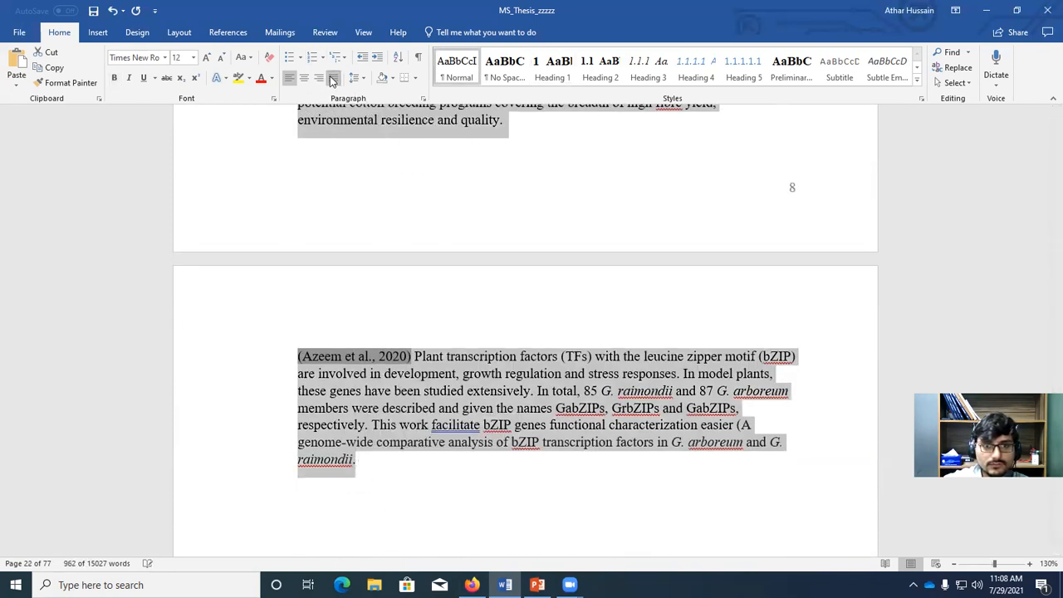
pyautogui.click(362, 78)
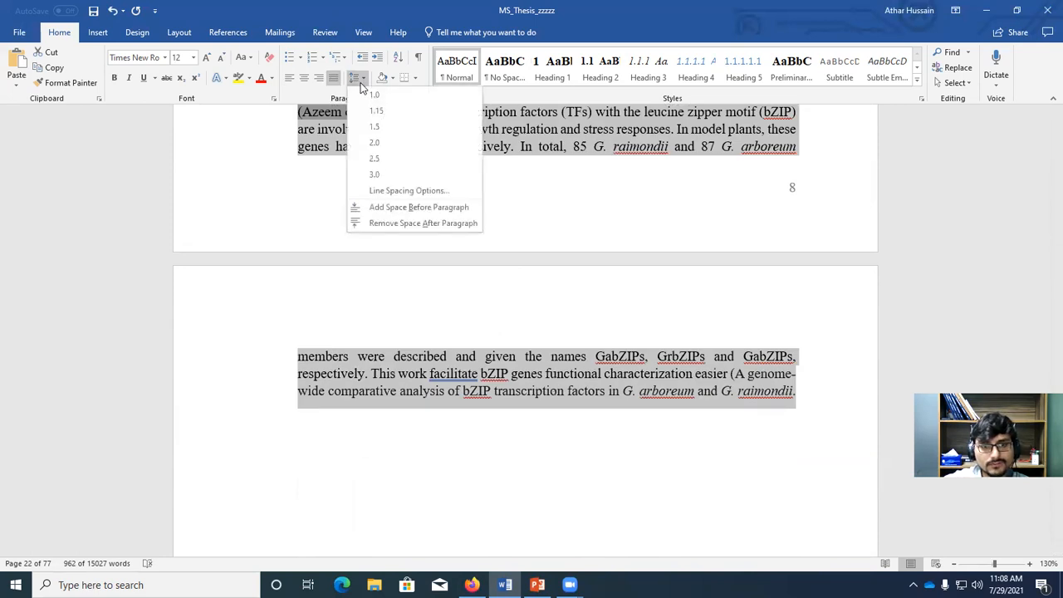
pyautogui.click(373, 145)
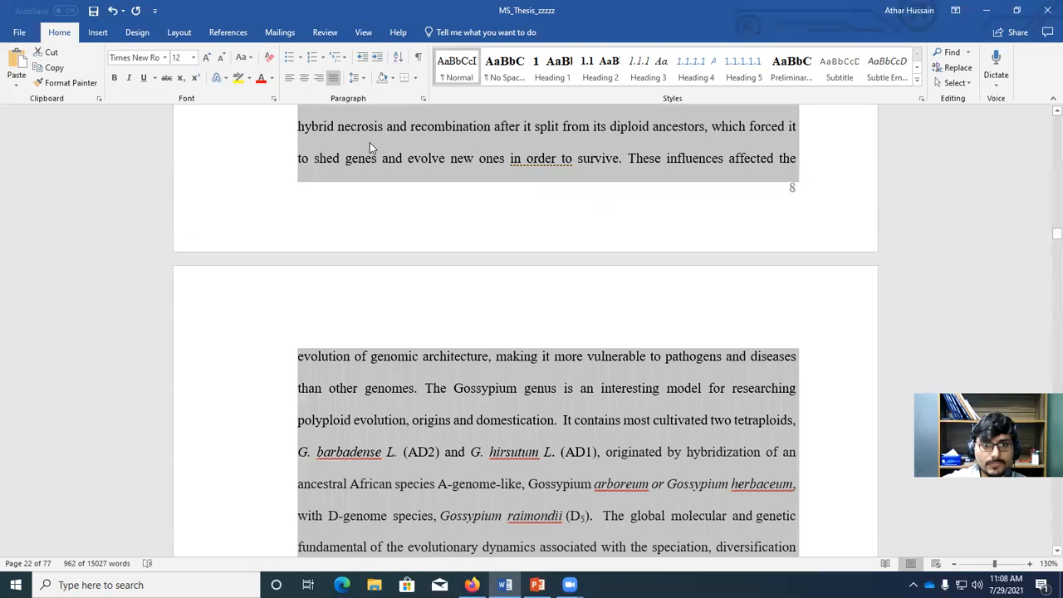
# Step: Check the font name and size of the selected literature review text, and examine the numbered MATERIALS AND METHODOLOGY headings in chapter 3
pyautogui.click(164, 58)
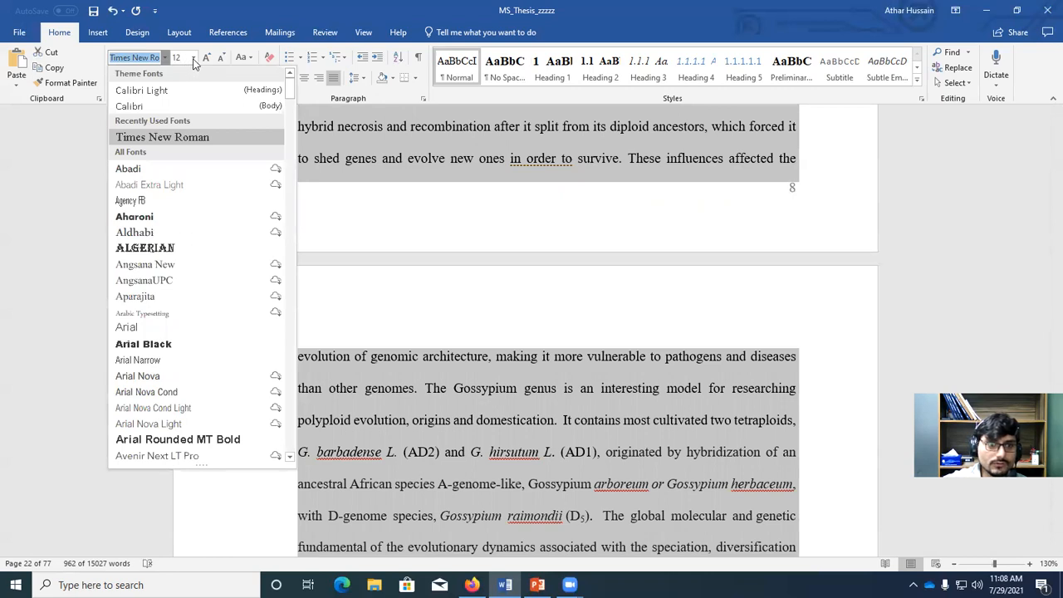
pyautogui.click(193, 60)
pyautogui.click(193, 59)
pyautogui.click(194, 60)
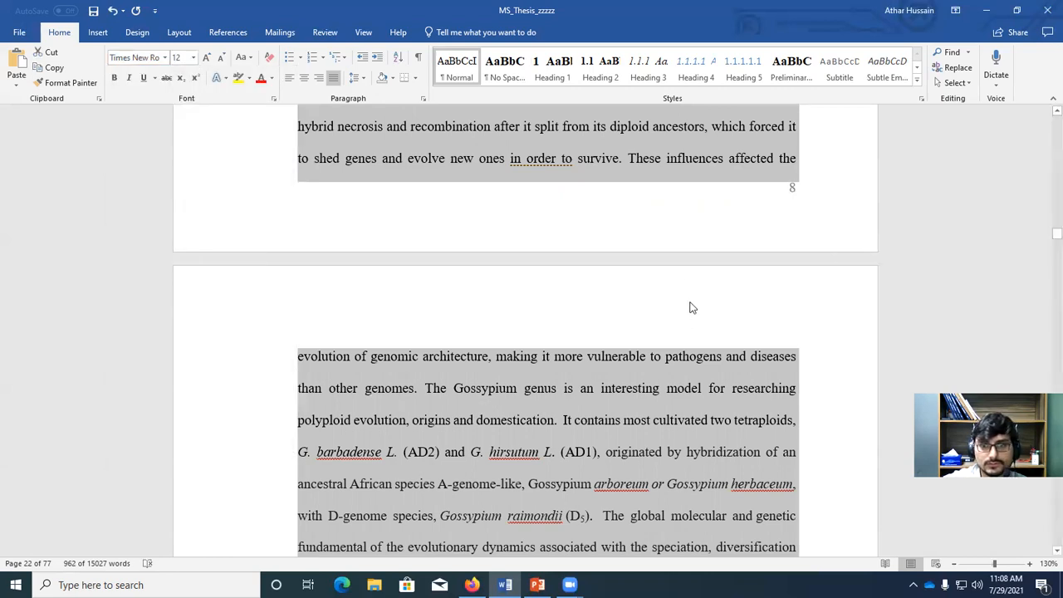
pyautogui.click(594, 271)
pyautogui.scroll(-10, 595, 271)
pyautogui.scroll(-12, 641, 368)
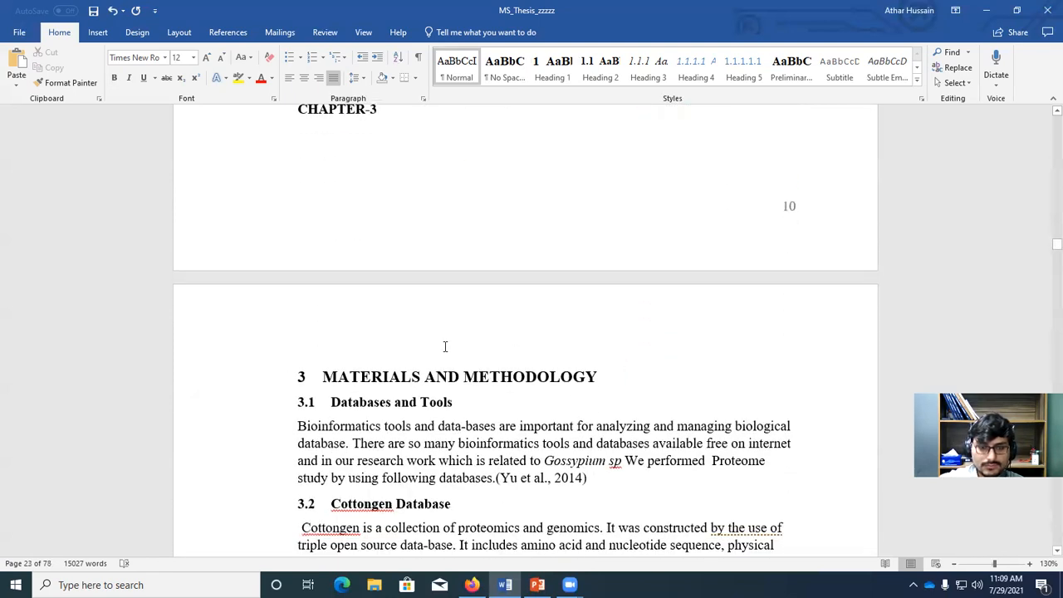
pyautogui.scroll(-12, 432, 375)
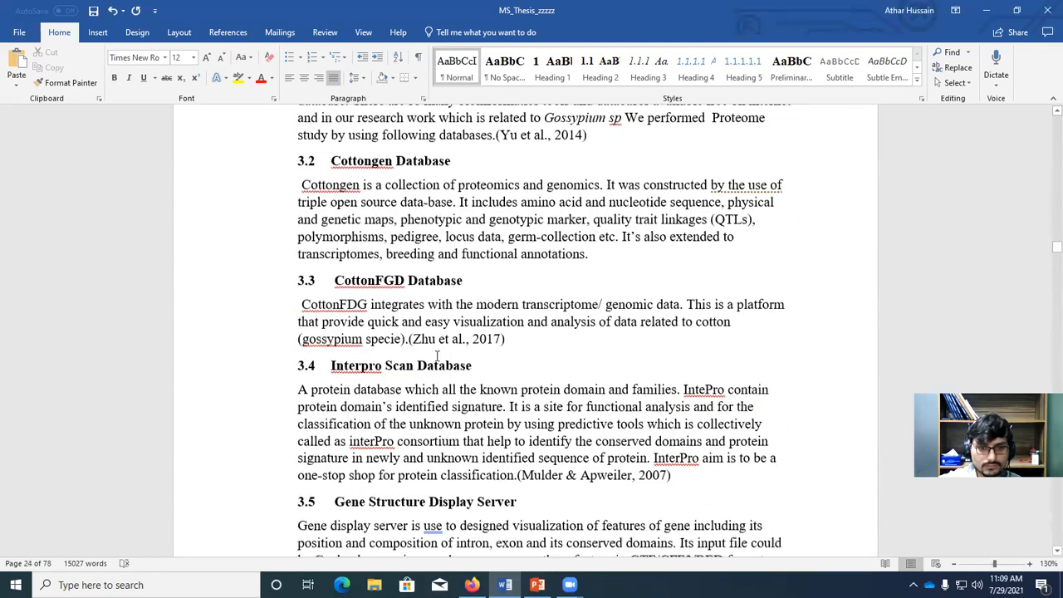
pyautogui.moveTo(1048, 248); pyautogui.dragTo(1045, 143)
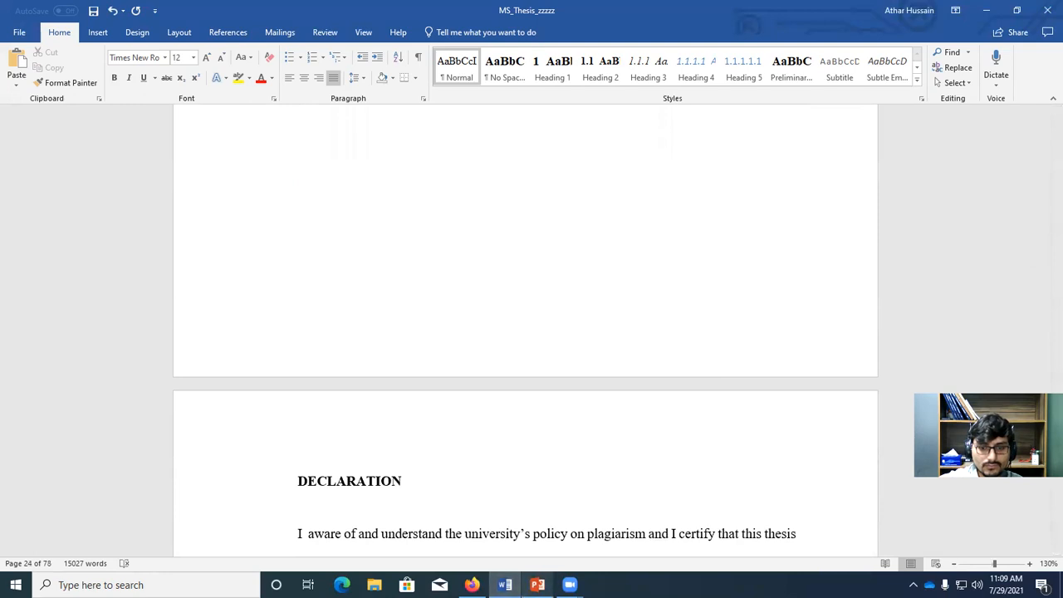
# Step: Switch to the PowerPoint topics slide and copy the Table of Contents bullet to the empty line below the headings bullet
pyautogui.click(537, 584)
pyautogui.moveTo(693, 239); pyautogui.dragTo(845, 246)
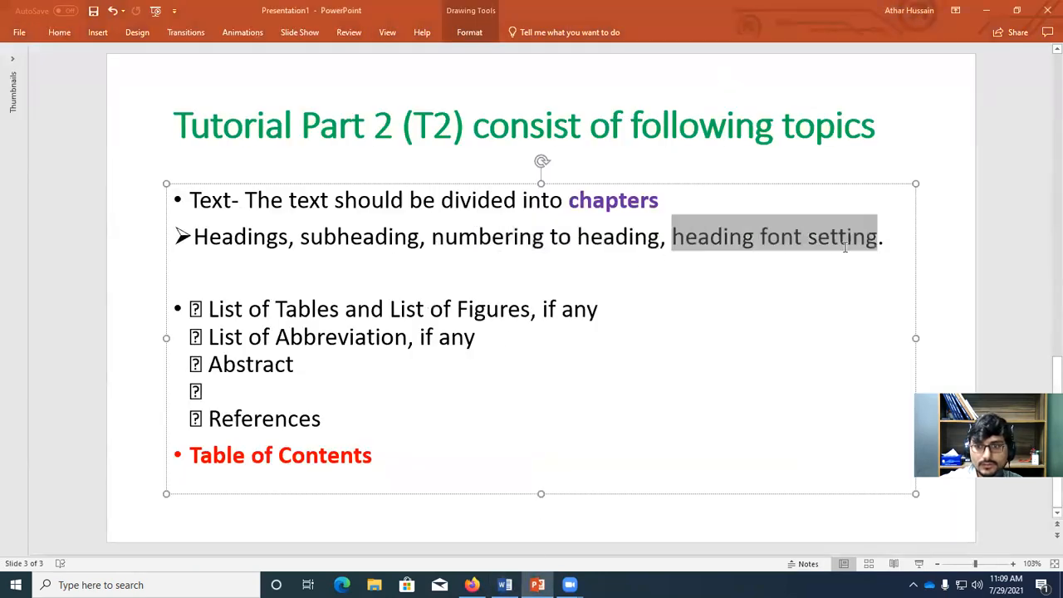
pyautogui.moveTo(223, 307); pyautogui.dragTo(413, 302)
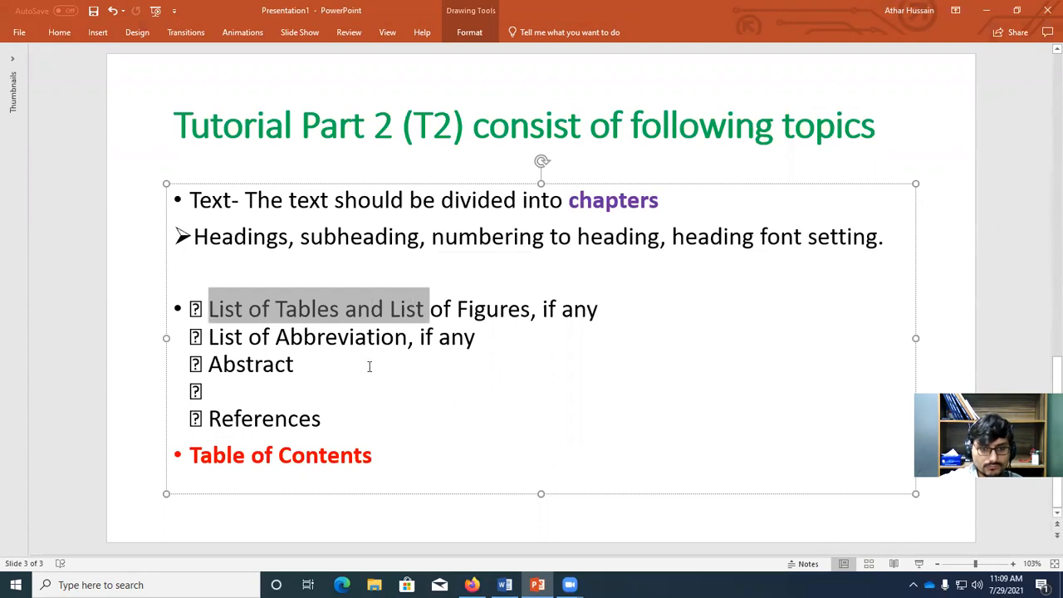
pyautogui.moveTo(367, 455); pyautogui.dragTo(217, 456)
pyautogui.hotkey('ctrl', 'c')
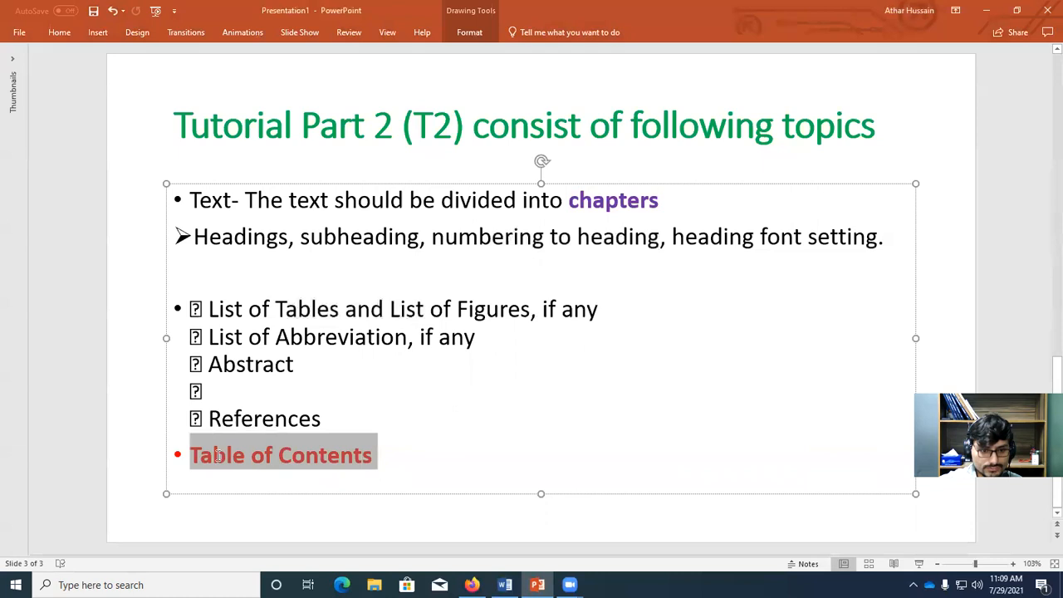
pyautogui.click(208, 271)
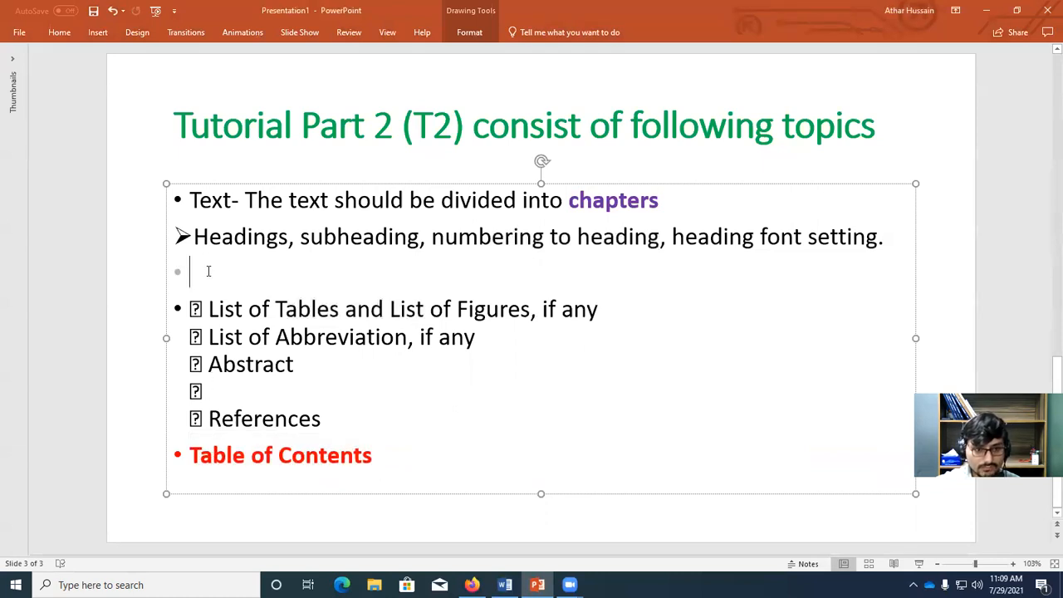
pyautogui.hotkey('ctrl', 'v')
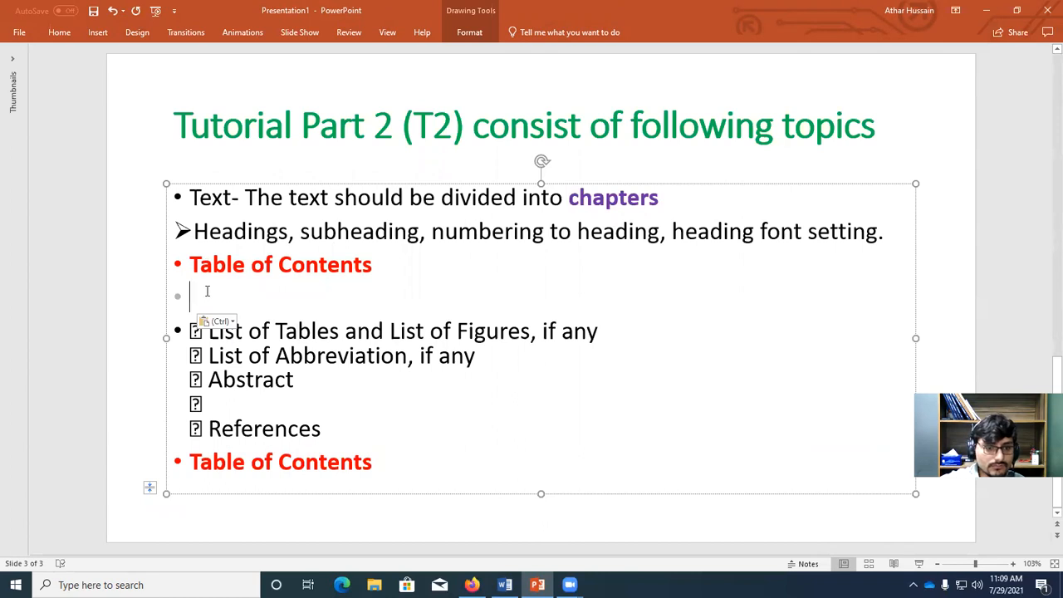
pyautogui.moveTo(208, 264); pyautogui.dragTo(340, 267)
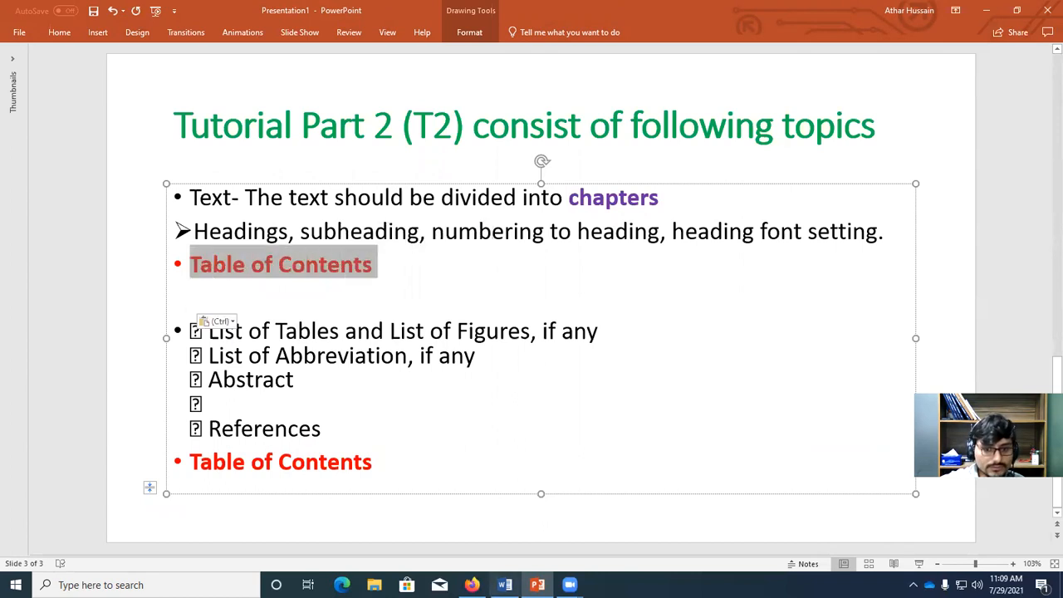
# Step: Return to the thesis in Word and add five blank lines between LIST OF TABLES and LIST OF FIGURES
pyautogui.click(504, 585)
pyautogui.scroll(13, 420, 401)
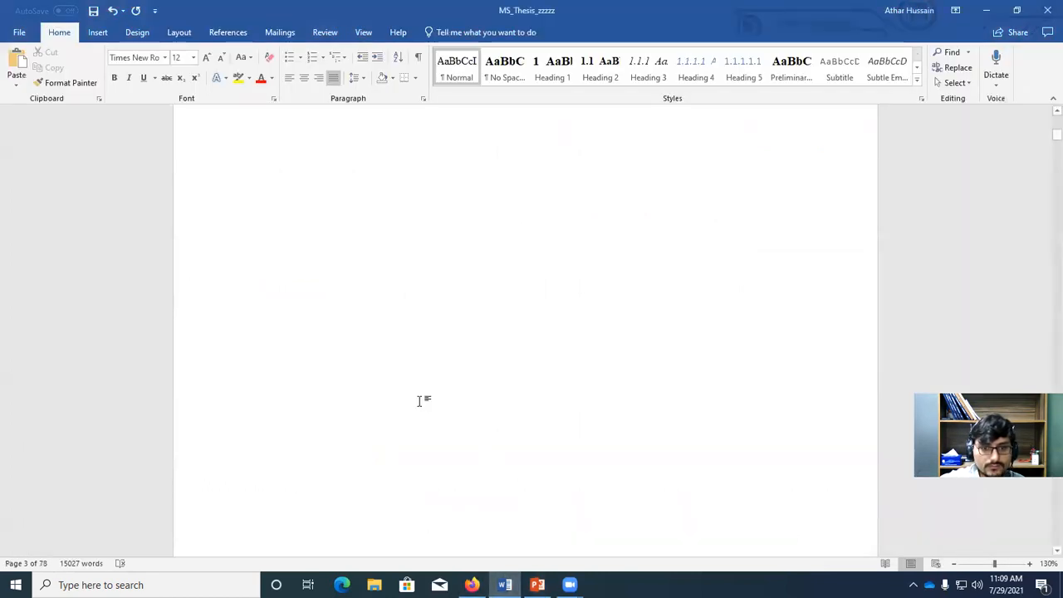
pyautogui.scroll(3, 429, 398)
pyautogui.scroll(-8, 432, 402)
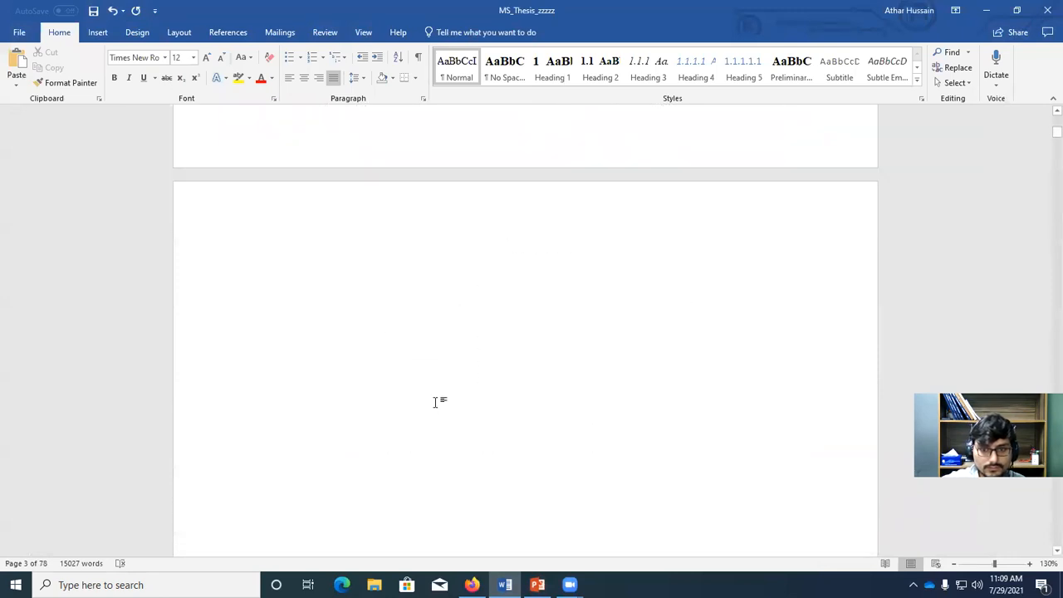
pyautogui.scroll(-15, 435, 403)
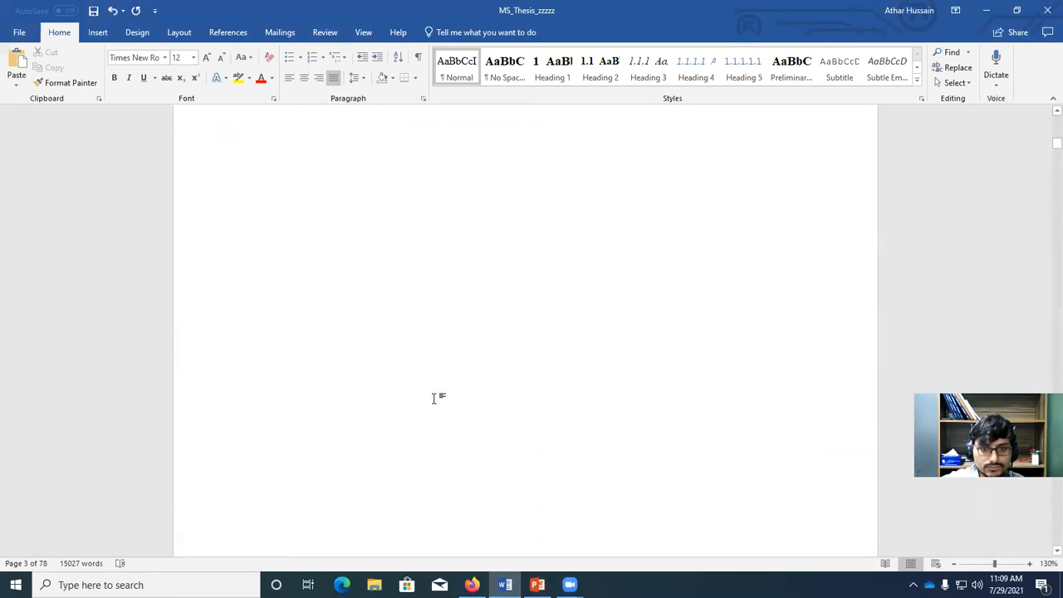
pyautogui.scroll(-20, 433, 398)
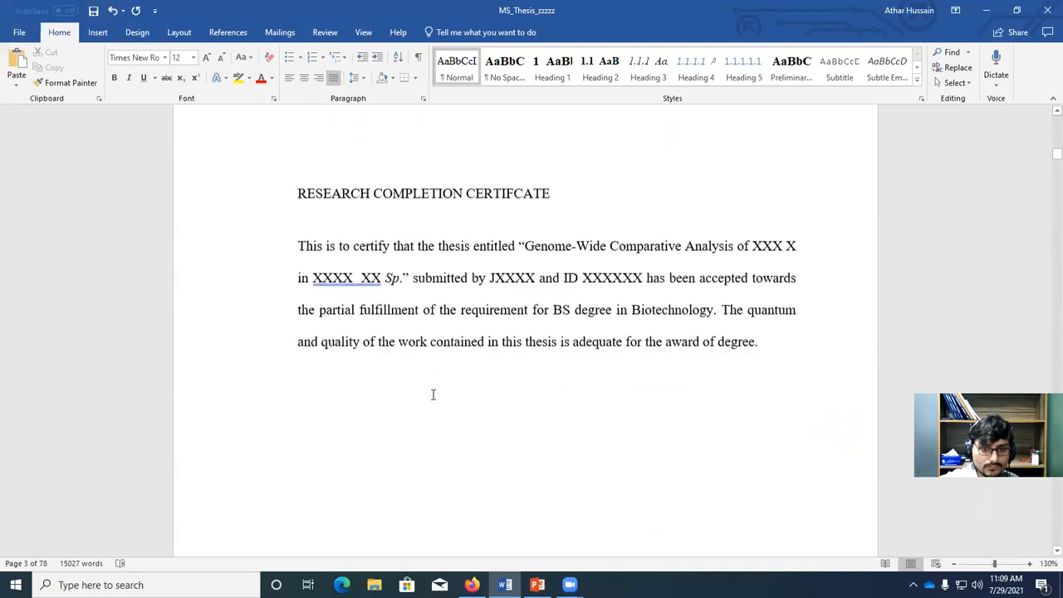
pyautogui.scroll(-20, 432, 393)
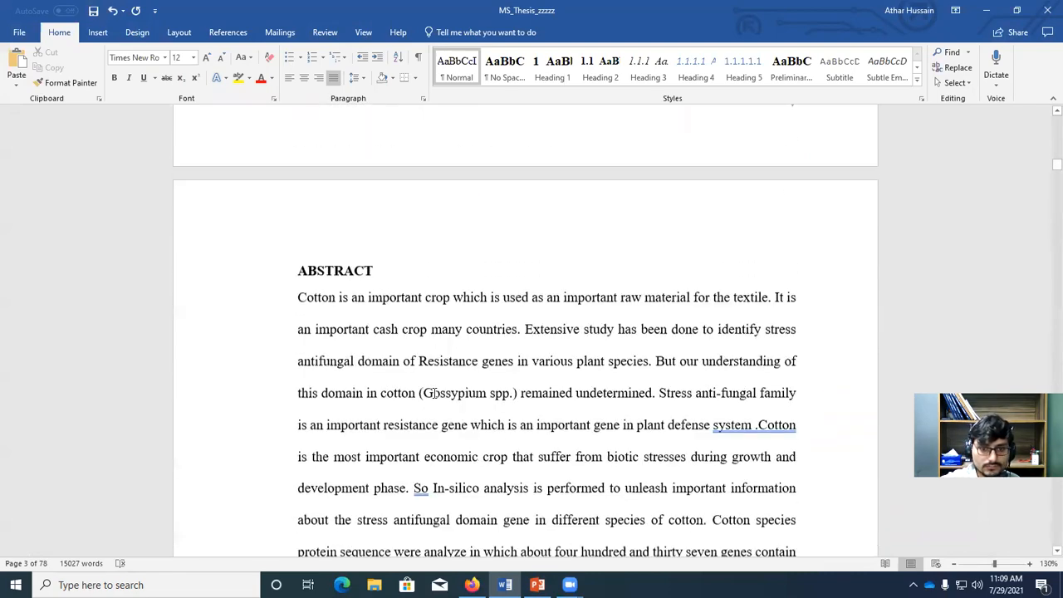
pyautogui.scroll(-20, 432, 392)
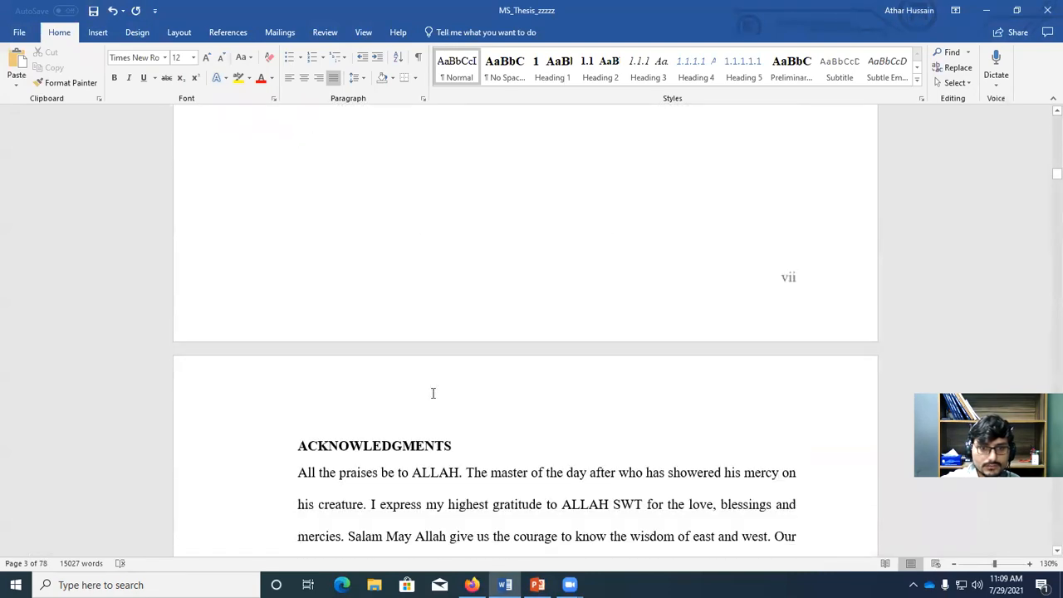
pyautogui.scroll(-5, 433, 393)
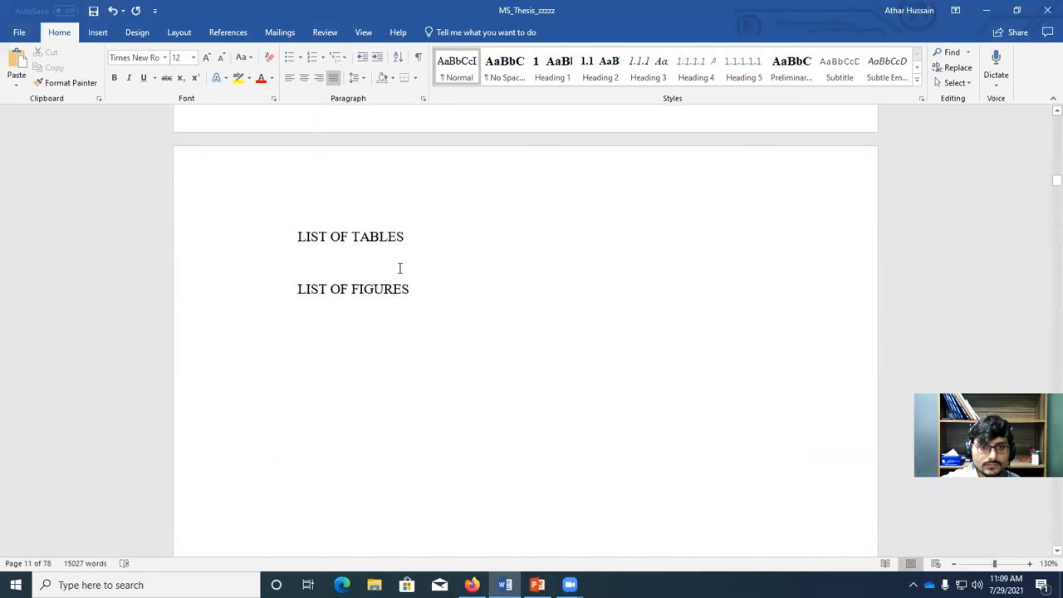
pyautogui.tripleClick(387, 236)
pyautogui.click(352, 260)
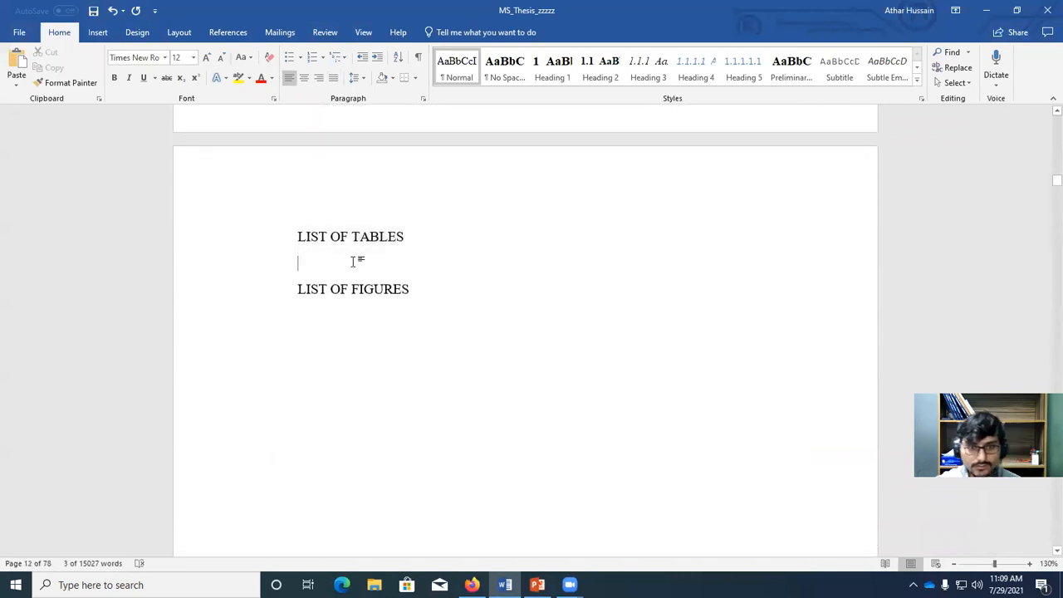
pyautogui.press('Return')
pyautogui.press('Return')
pyautogui.press('Return')
pyautogui.press('Return')
pyautogui.press('Return')
pyautogui.click(354, 260)
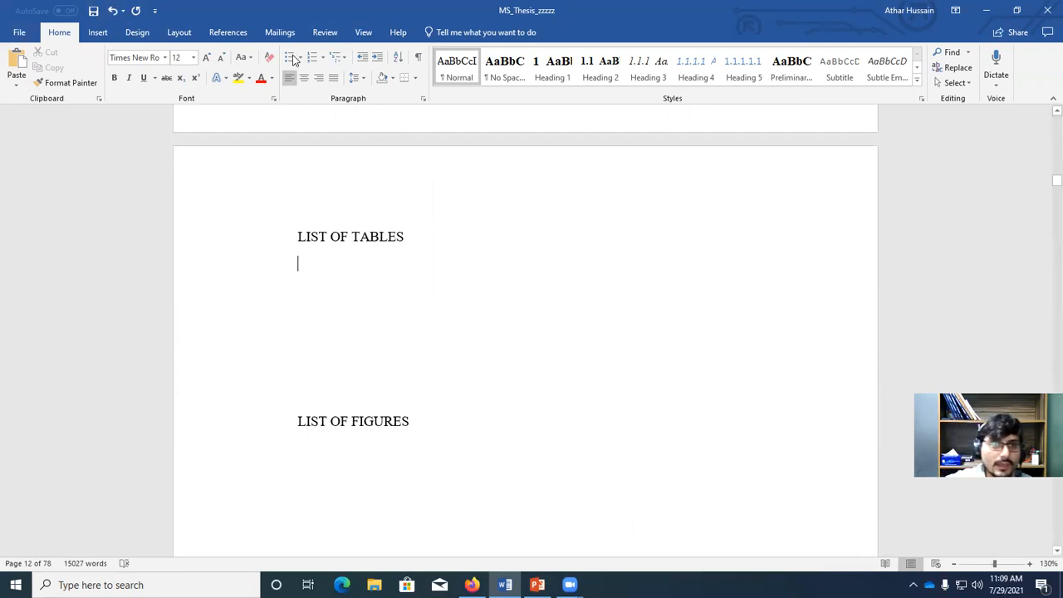
# Step: Insert the Automatic Table 1 table of contents on the blank line below LIST OF TABLES
pyautogui.click(237, 34)
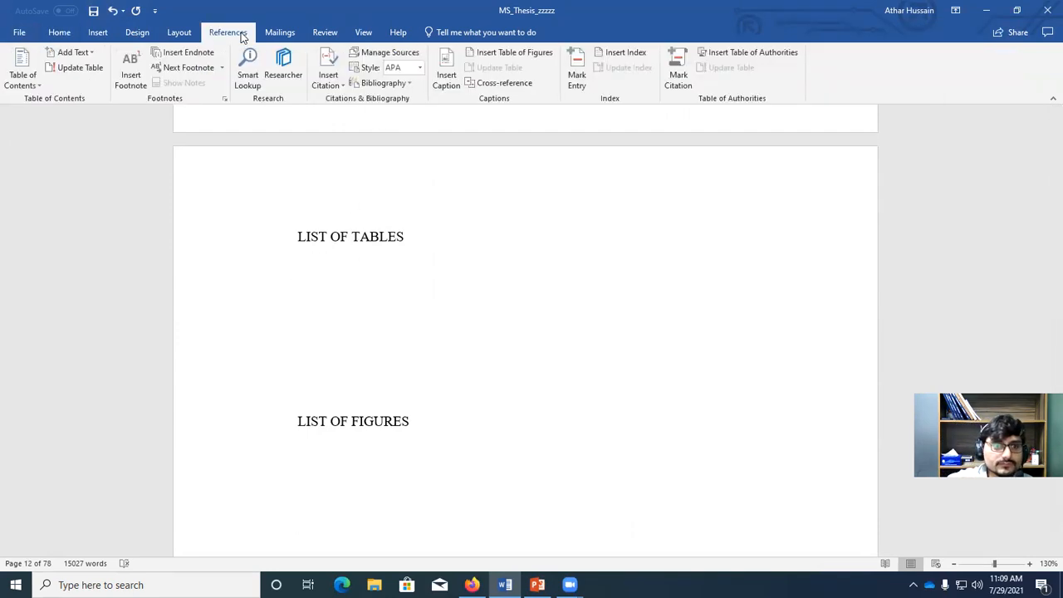
pyautogui.click(21, 64)
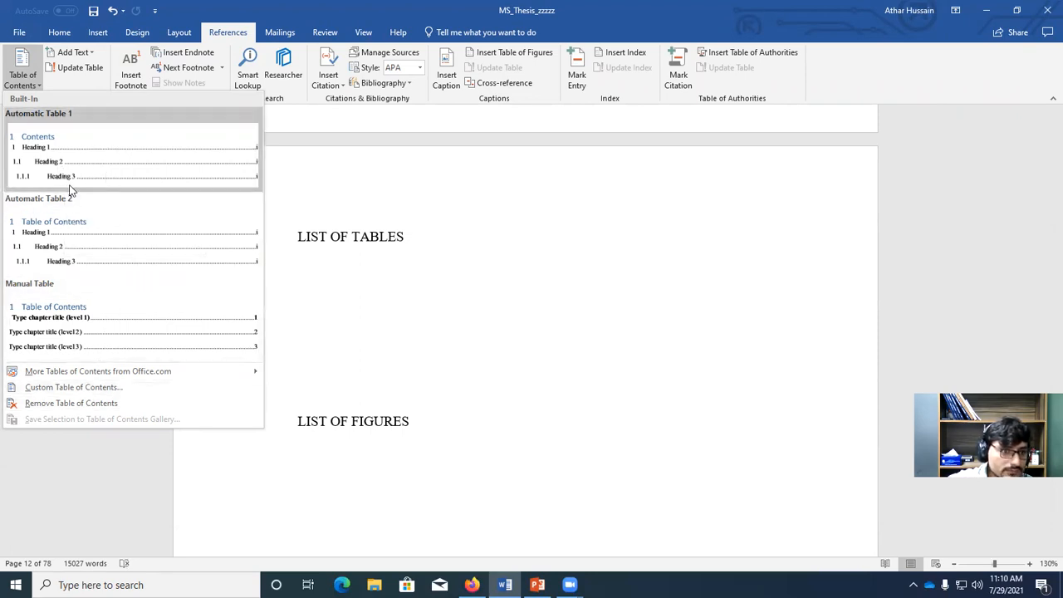
pyautogui.click(116, 170)
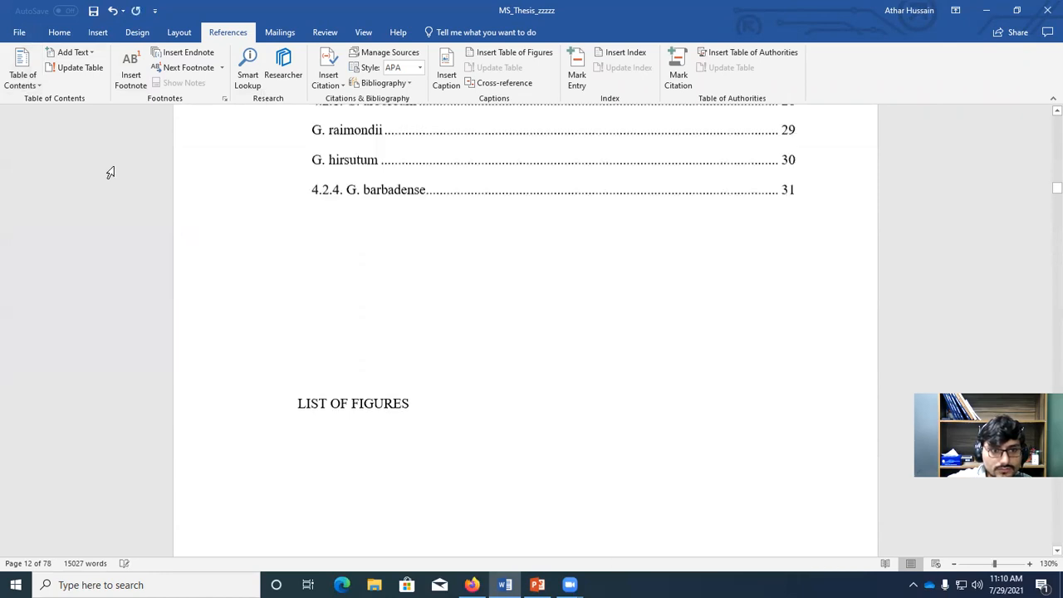
pyautogui.scroll(12, 581, 325)
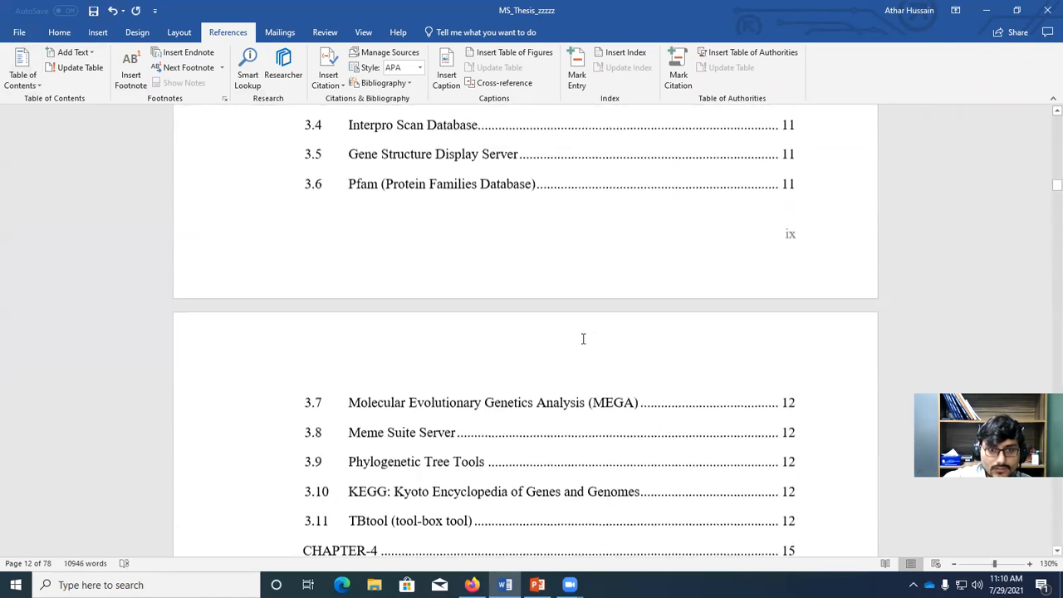
pyautogui.scroll(10, 587, 338)
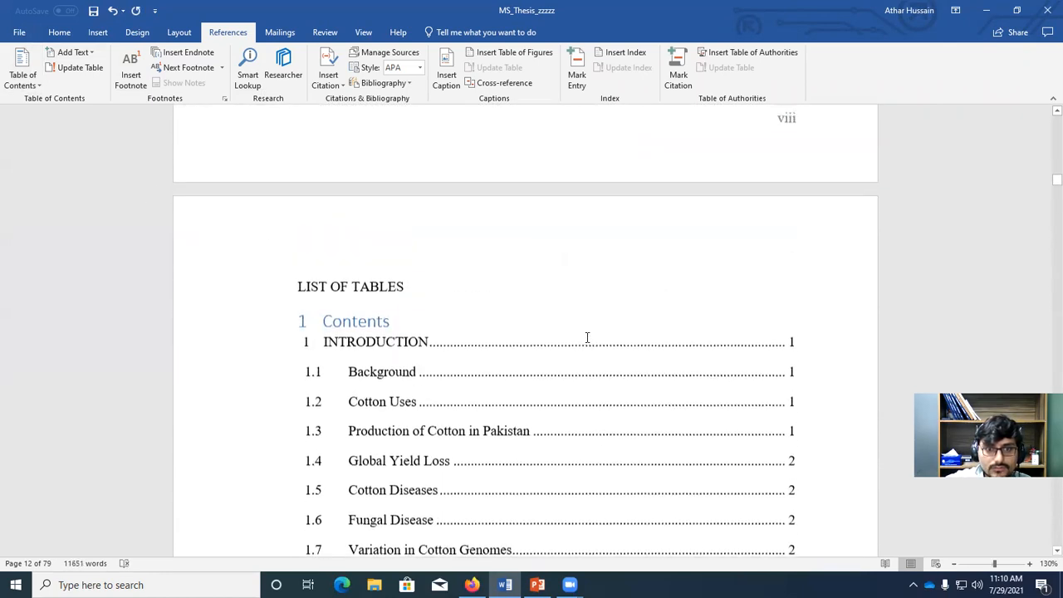
# Step: Try to delete the Contents title above the table of contents entries, and undo each deletion
pyautogui.scroll(-2, 498, 307)
pyautogui.click(387, 253)
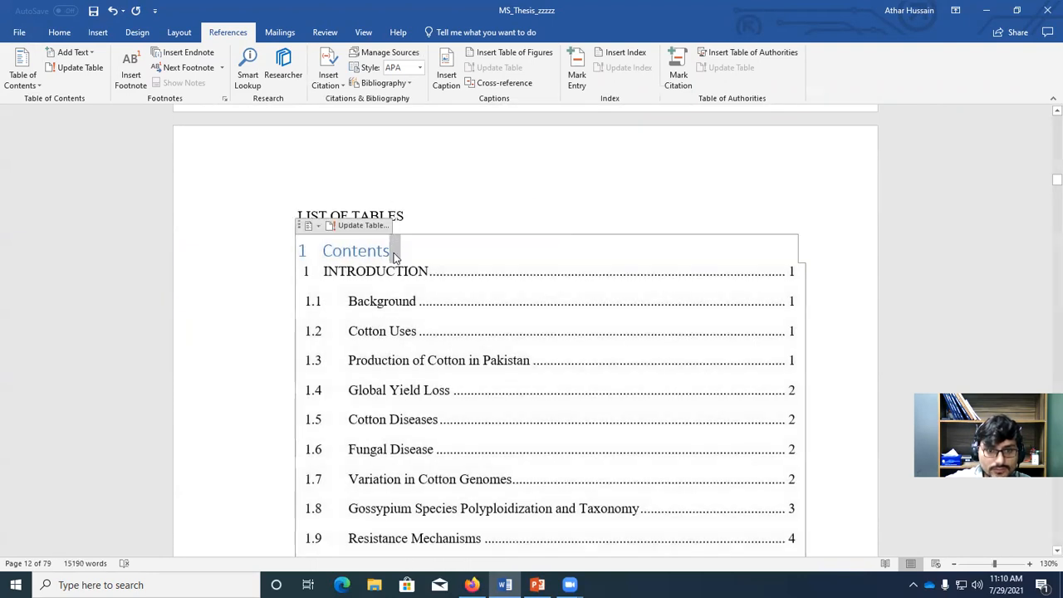
pyautogui.doubleClick(388, 252)
pyautogui.press('Delete')
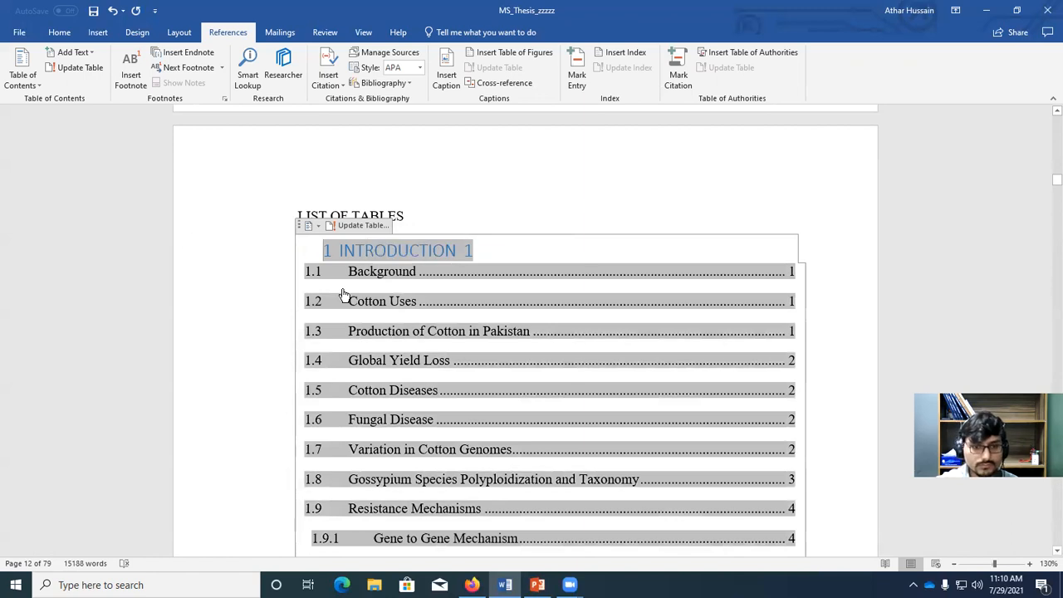
pyautogui.hotkey('ctrl', 'z')
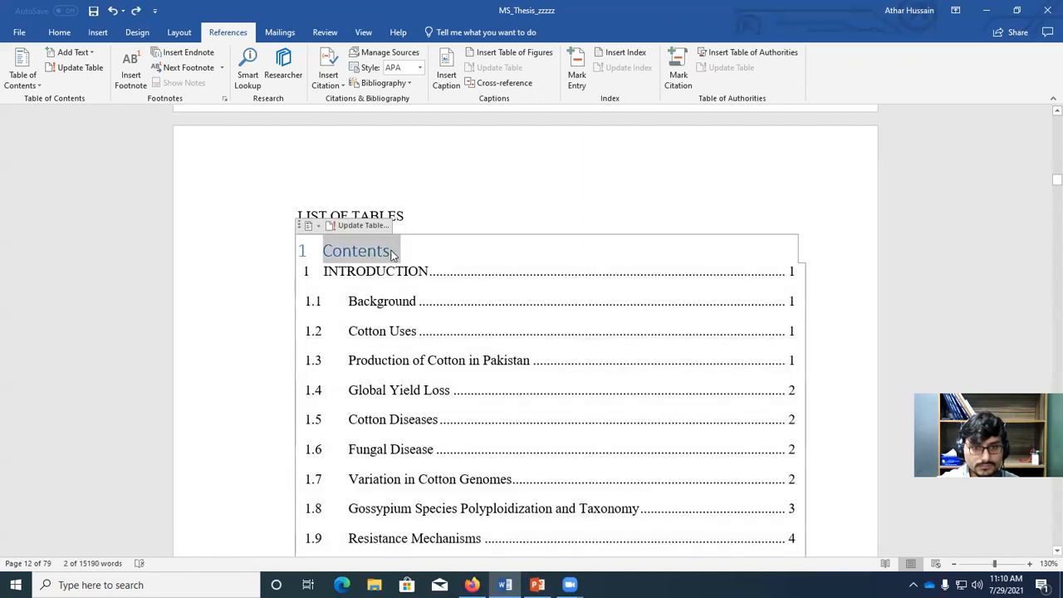
pyautogui.moveTo(390, 252); pyautogui.dragTo(323, 251)
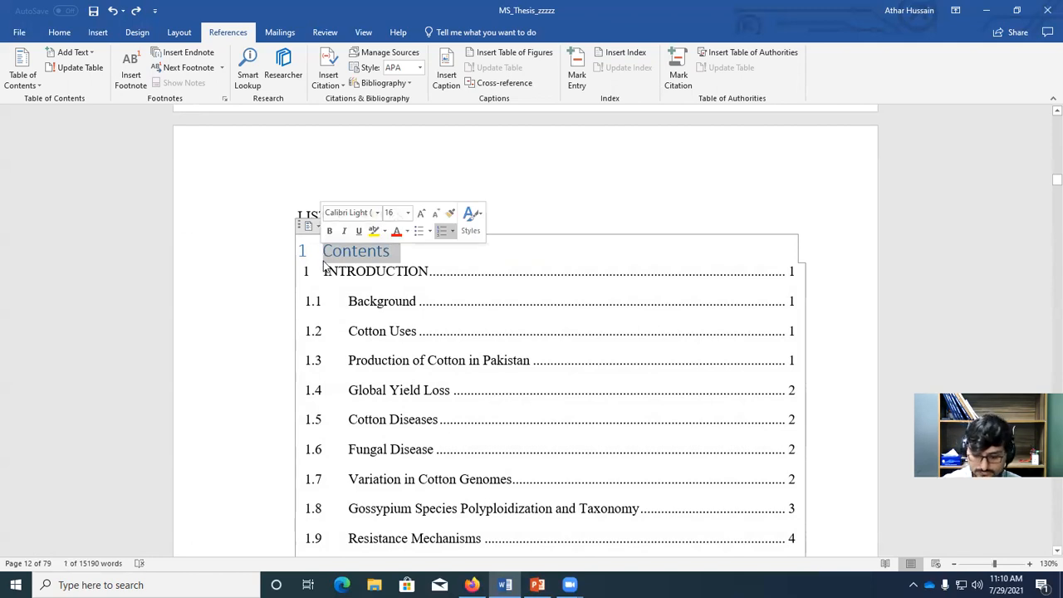
pyautogui.click(324, 259)
pyautogui.press('Delete')
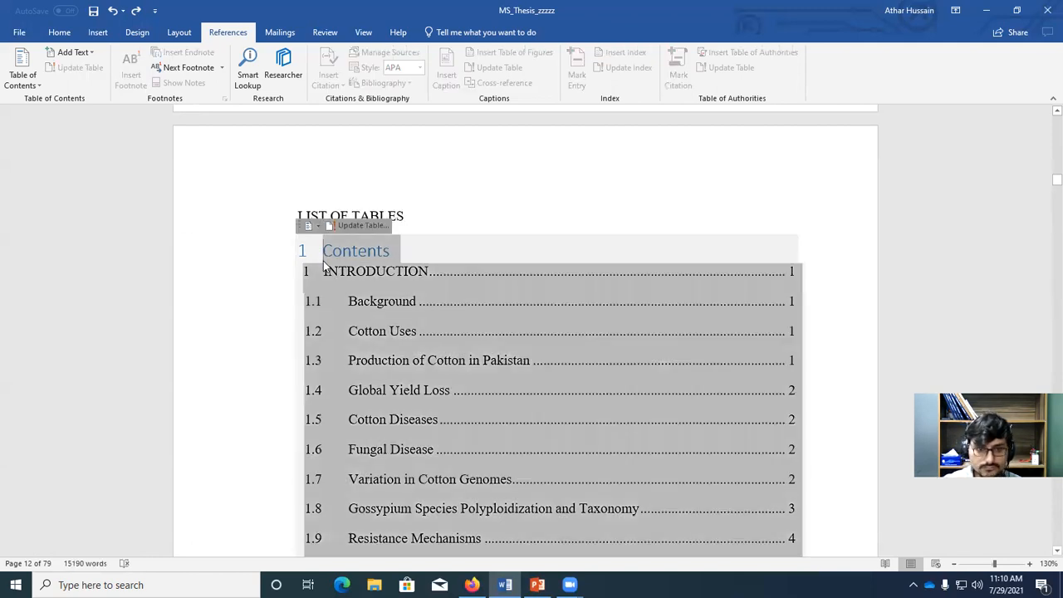
pyautogui.press('Delete')
pyautogui.hotkey('ctrl', 'z')
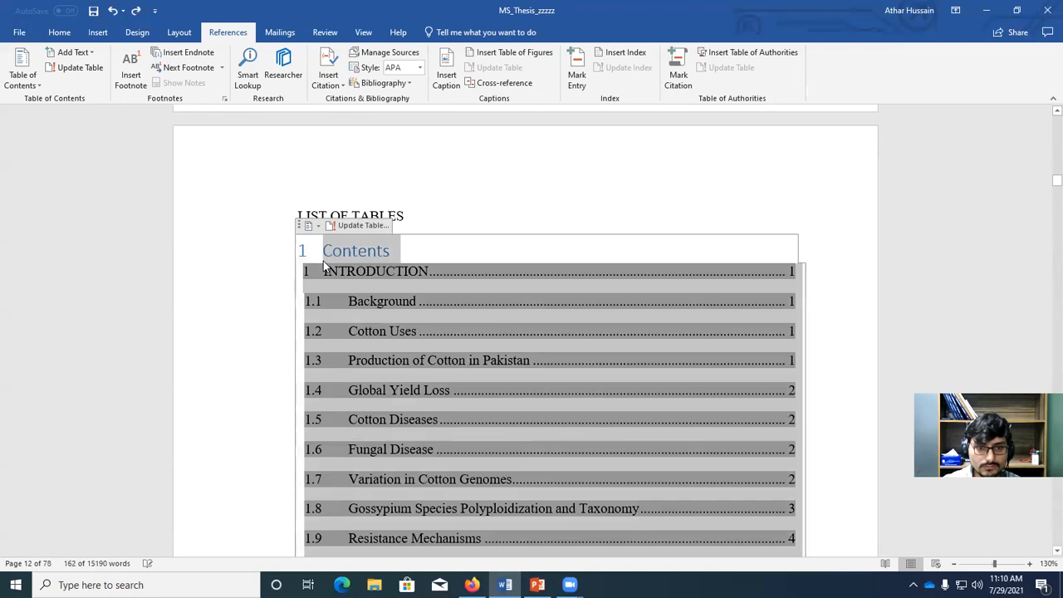
pyautogui.click(367, 253)
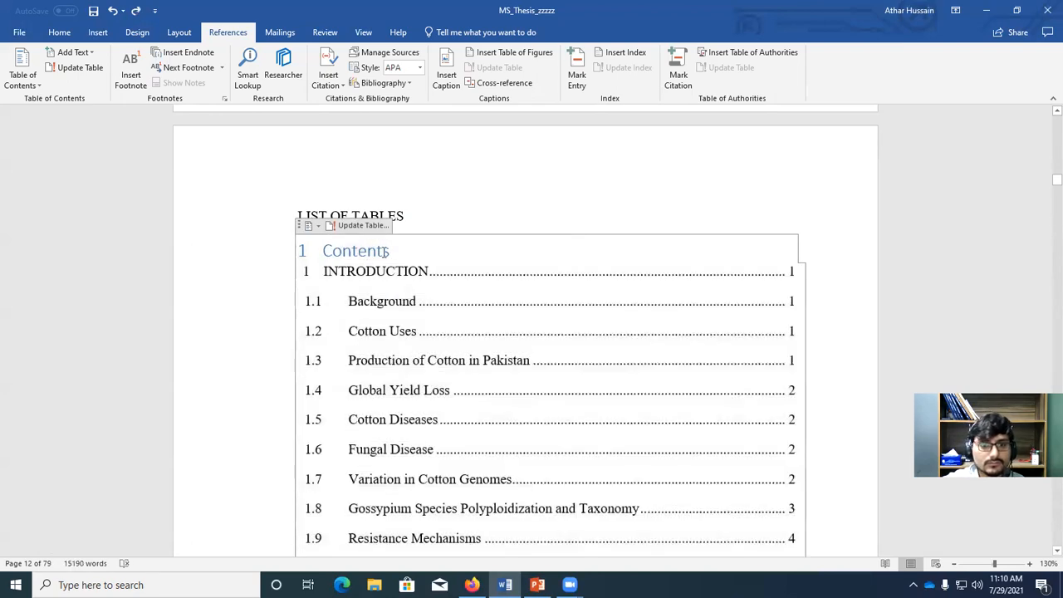
pyautogui.moveTo(390, 250); pyautogui.dragTo(329, 250)
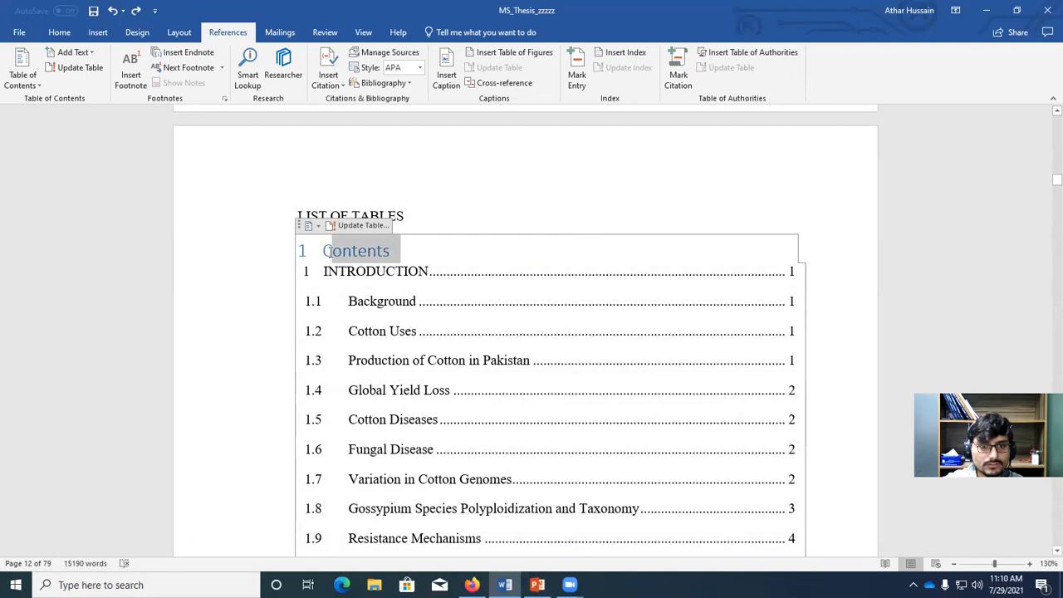
pyautogui.click(326, 253)
# Step: Delete the LIST OF TABLES line above the table of contents
pyautogui.moveTo(402, 215); pyautogui.dragTo(303, 218)
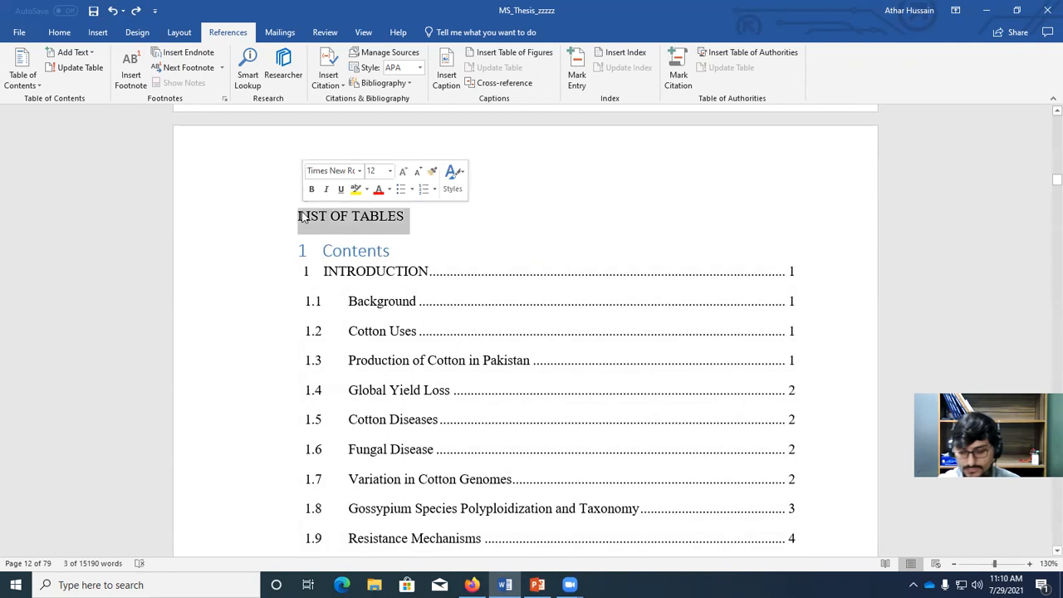
pyautogui.press('Delete')
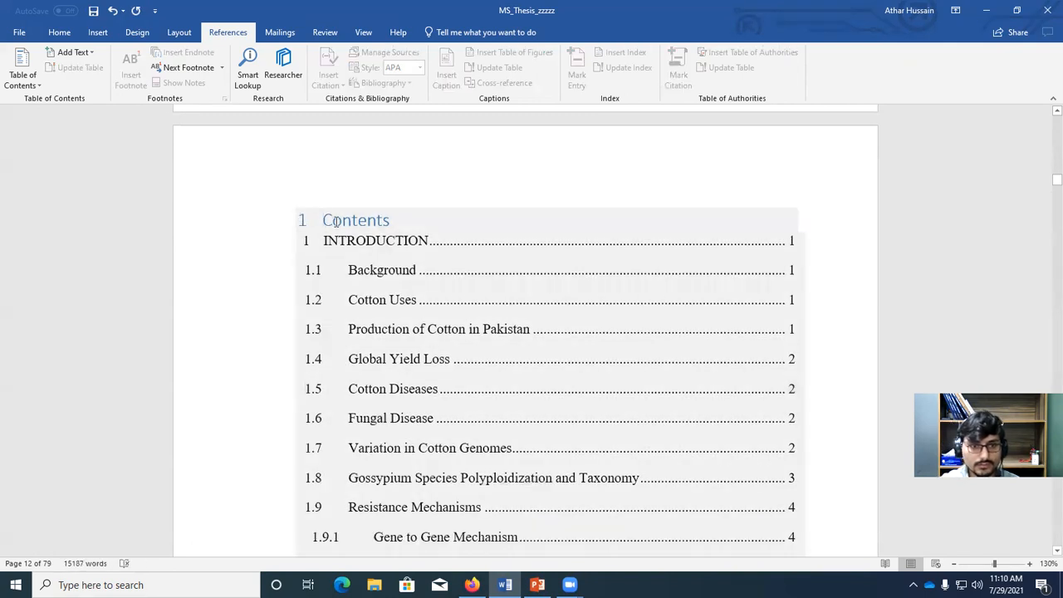
# Step: Add a blank line above the contents title and change the title to Table of Contents, without its heading number
pyautogui.press('Return')
pyautogui.press('Up')
pyautogui.write('Tablke')
pyautogui.press('BackSpace')
pyautogui.press('BackSpace')
pyautogui.press('BackSpace')
pyautogui.press('BackSpace')
pyautogui.press('BackSpace')
pyautogui.press('BackSpace')
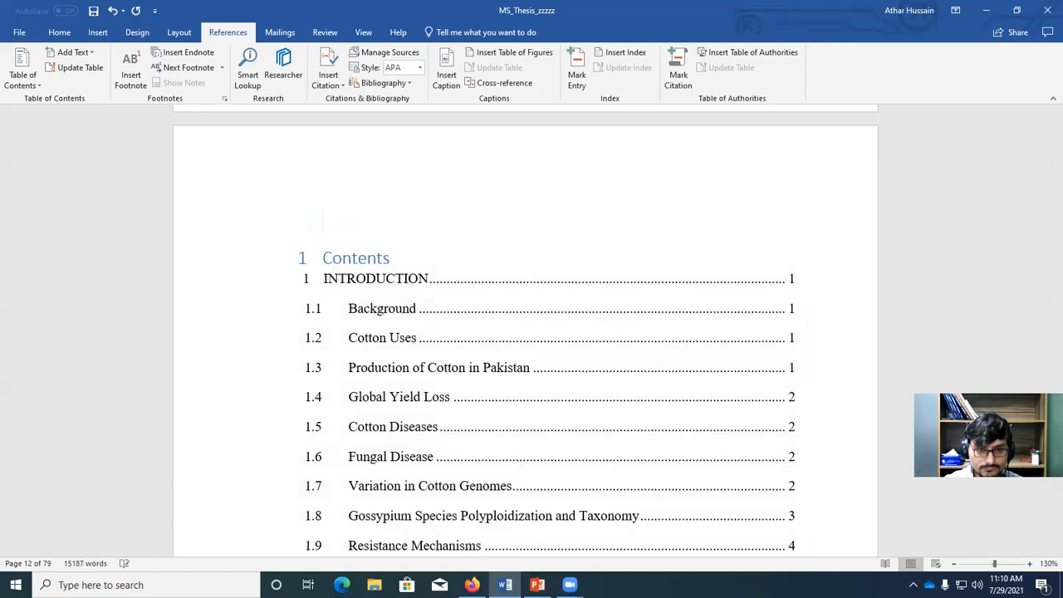
pyautogui.write('T')
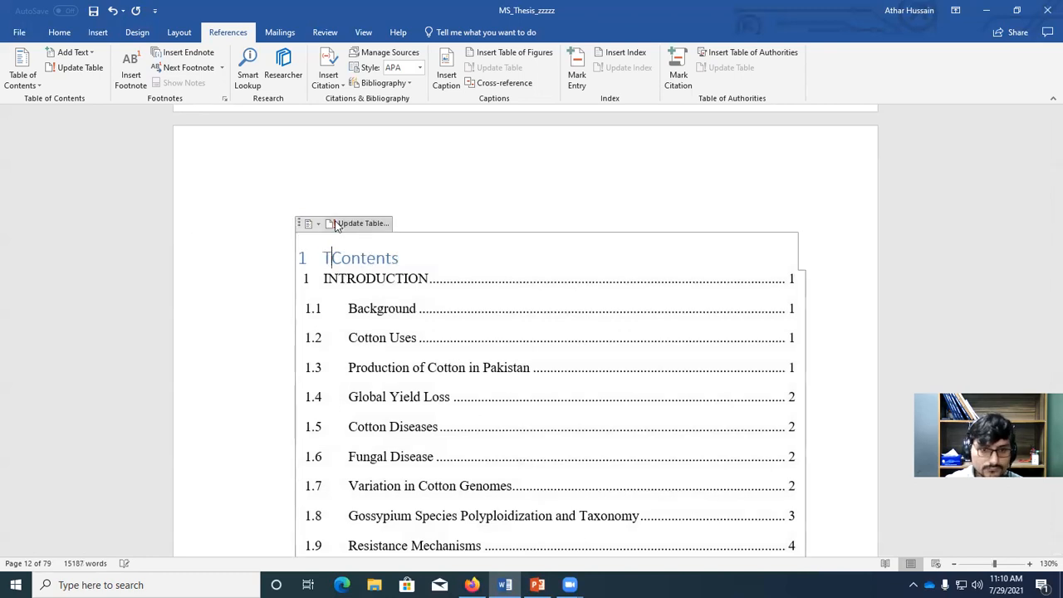
pyautogui.write('able of')
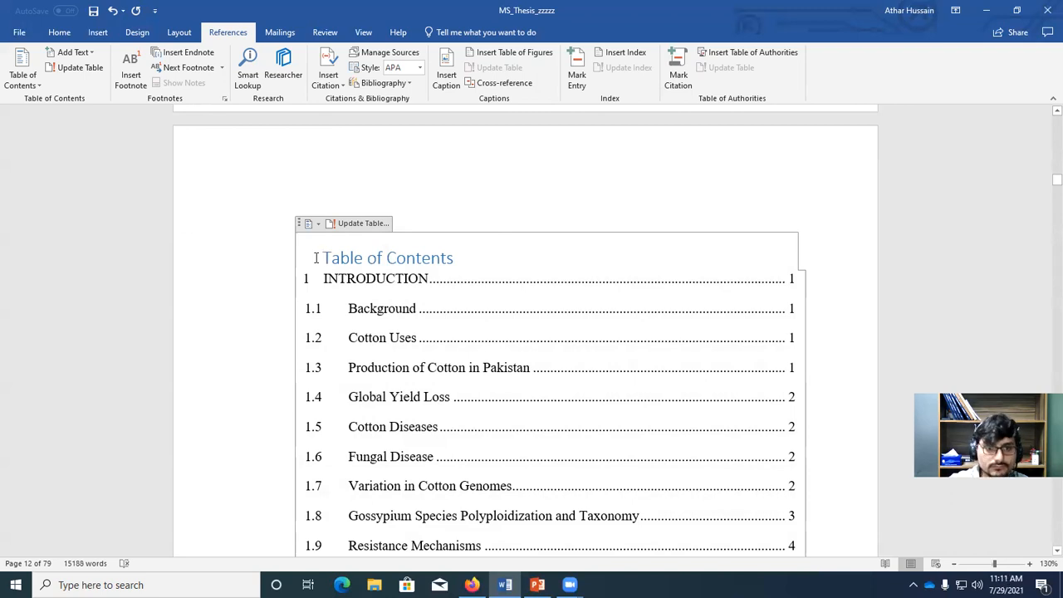
# Step: Review the table of contents from the INTRODUCTION entries through the CHAPTER-4 entries and back to its title
pyautogui.scroll(-2, 684, 315)
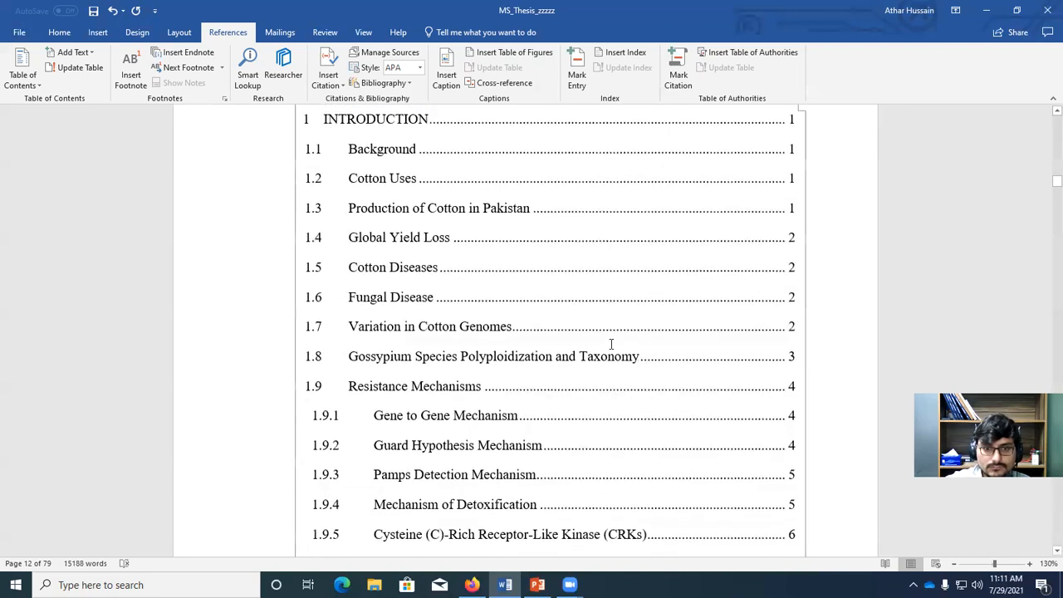
pyautogui.scroll(1, 609, 344)
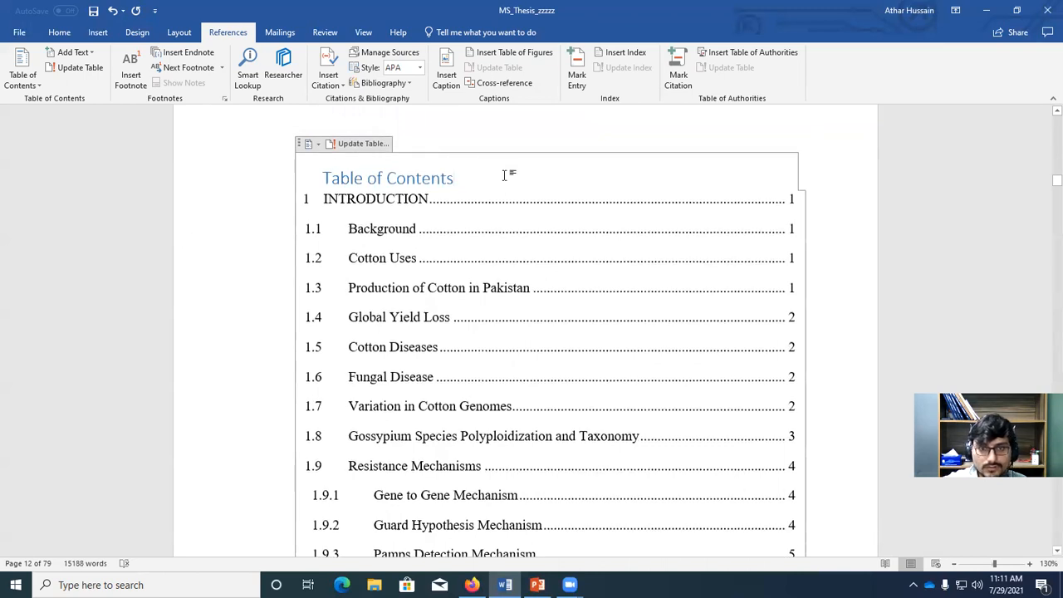
pyautogui.click(567, 297)
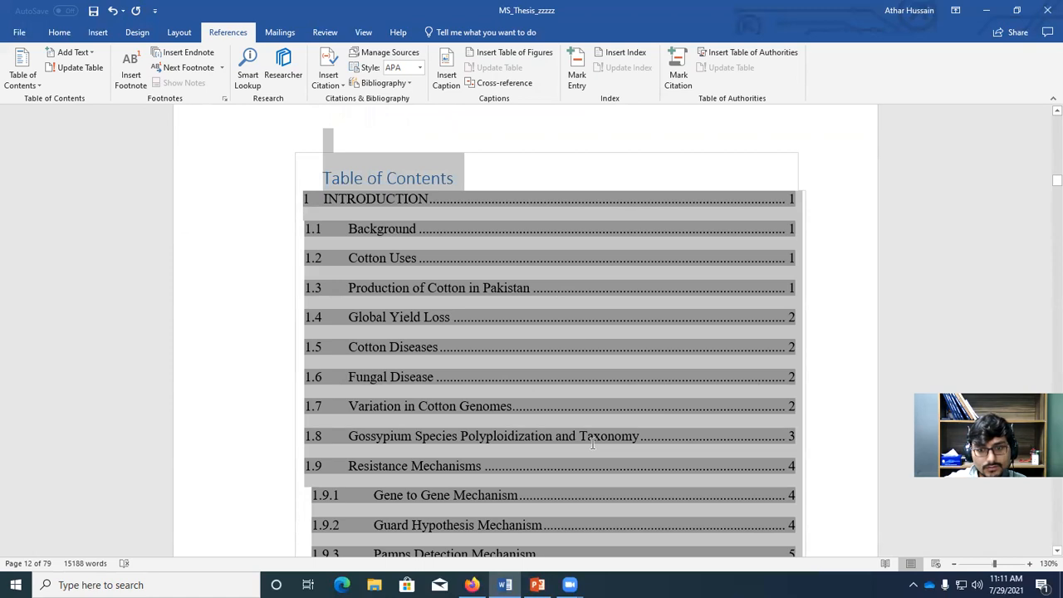
pyautogui.scroll(-3, 601, 548)
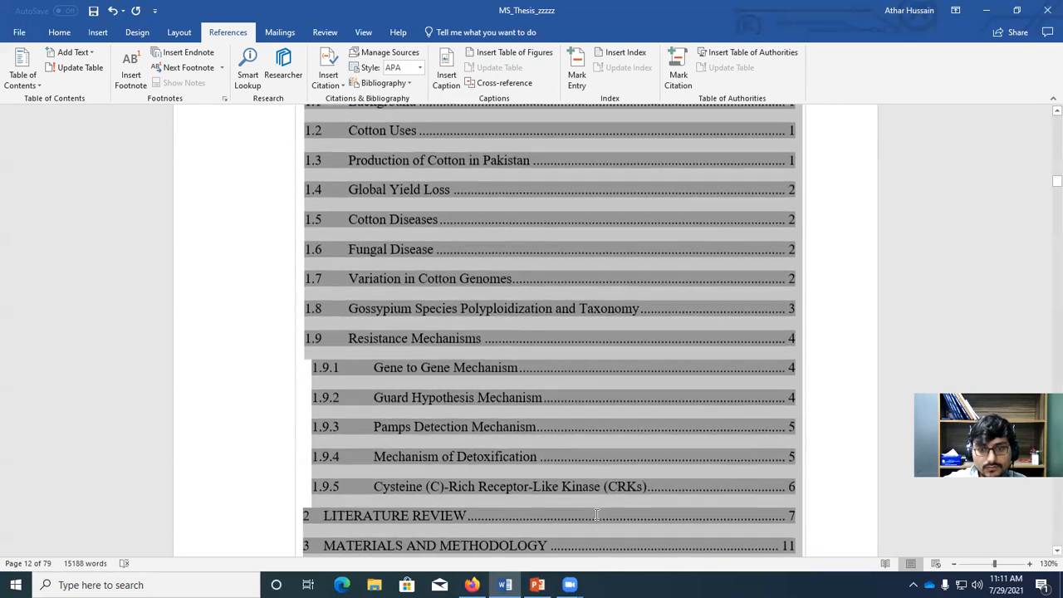
pyautogui.scroll(3, 519, 316)
pyautogui.scroll(-9, 516, 317)
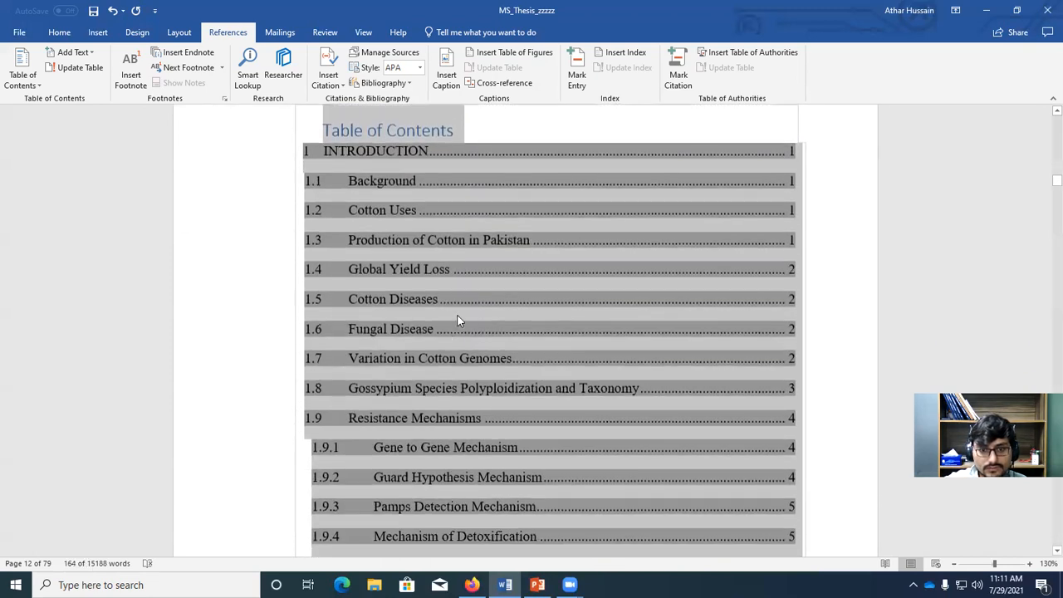
pyautogui.scroll(-8, 506, 349)
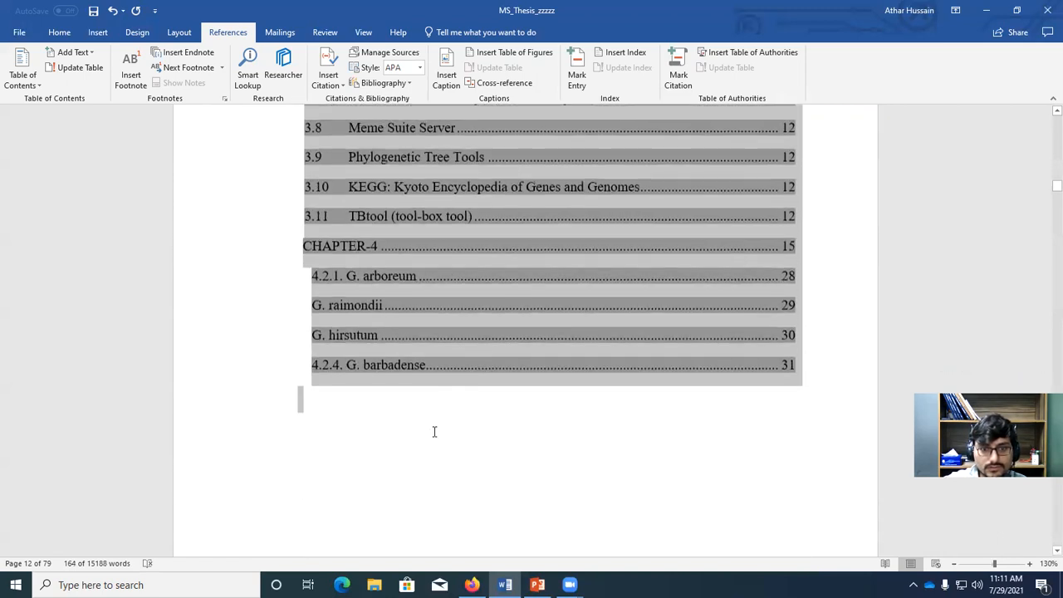
pyautogui.click(416, 479)
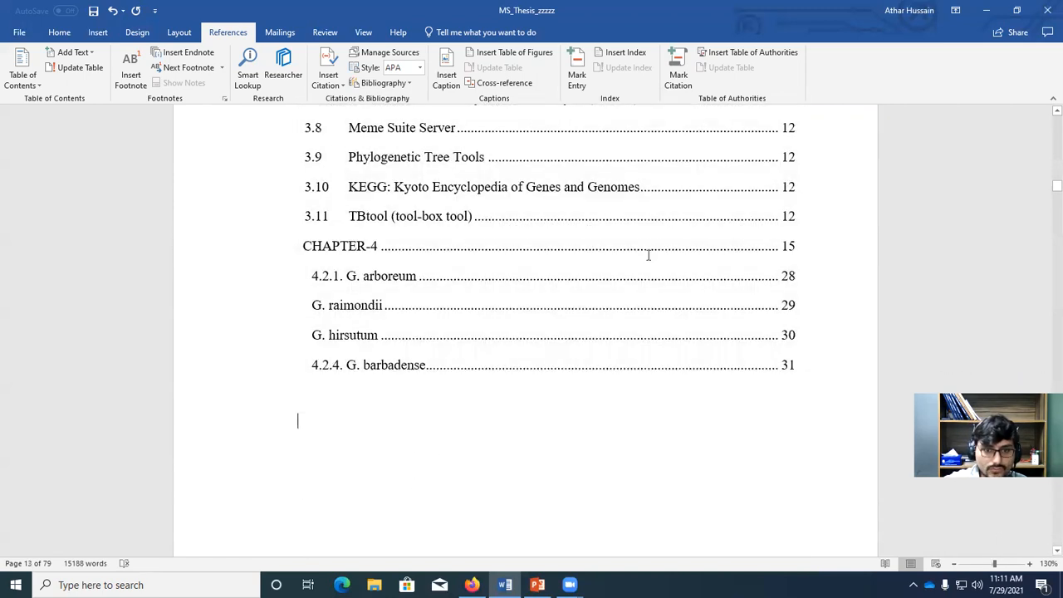
pyautogui.moveTo(379, 430); pyautogui.dragTo(316, 257)
pyautogui.scroll(3, 747, 306)
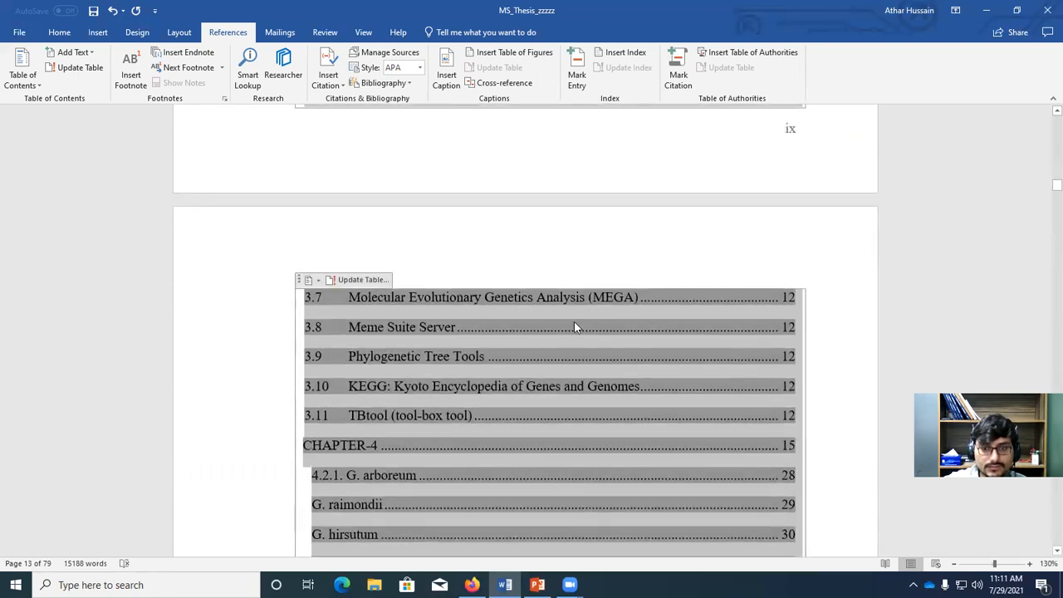
pyautogui.scroll(6, 587, 340)
pyautogui.scroll(5, 587, 340)
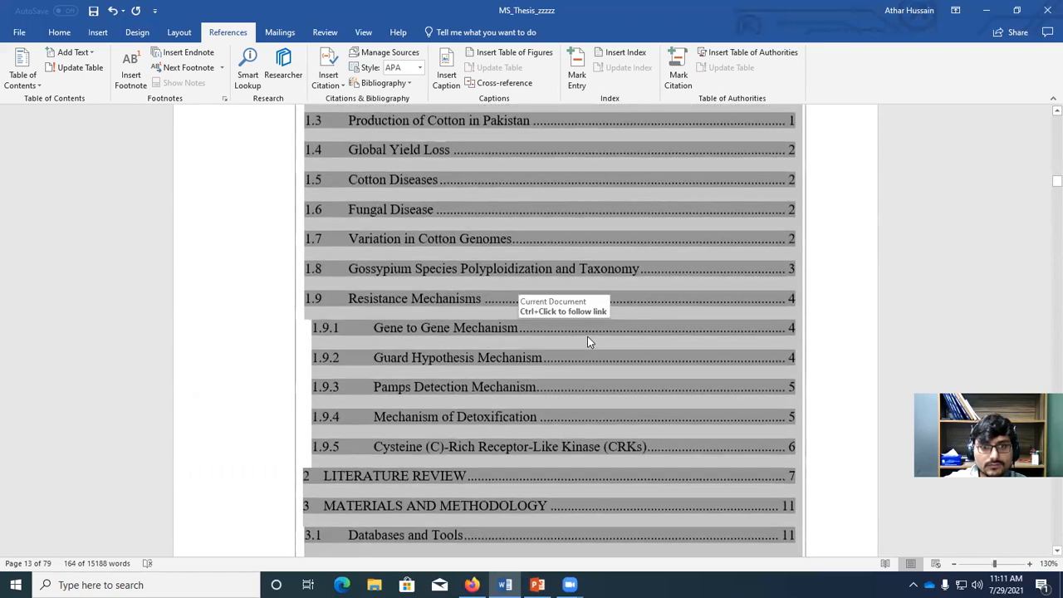
pyautogui.scroll(1, 587, 340)
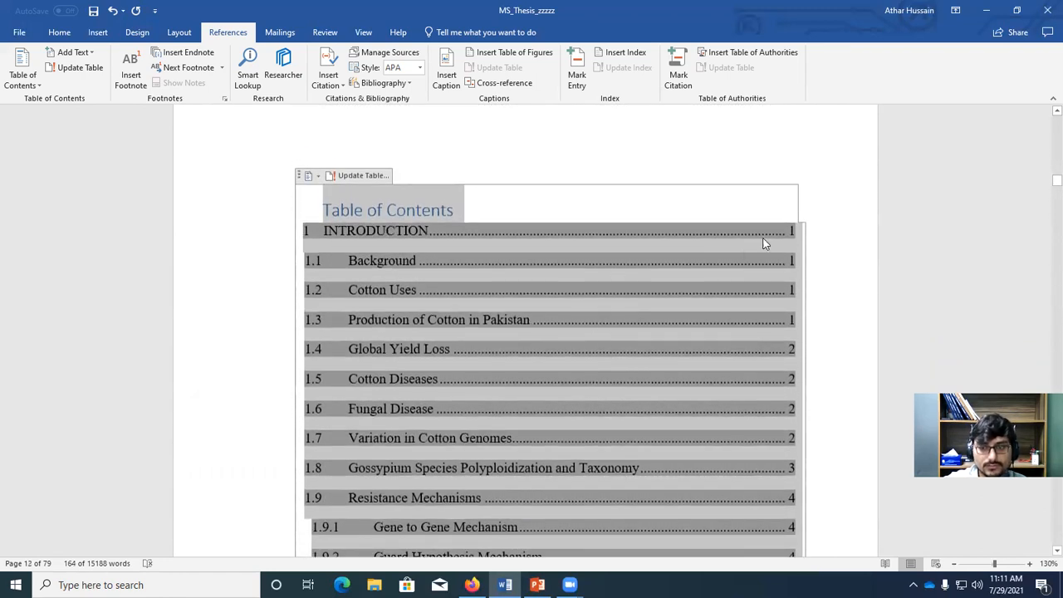
pyautogui.click(822, 191)
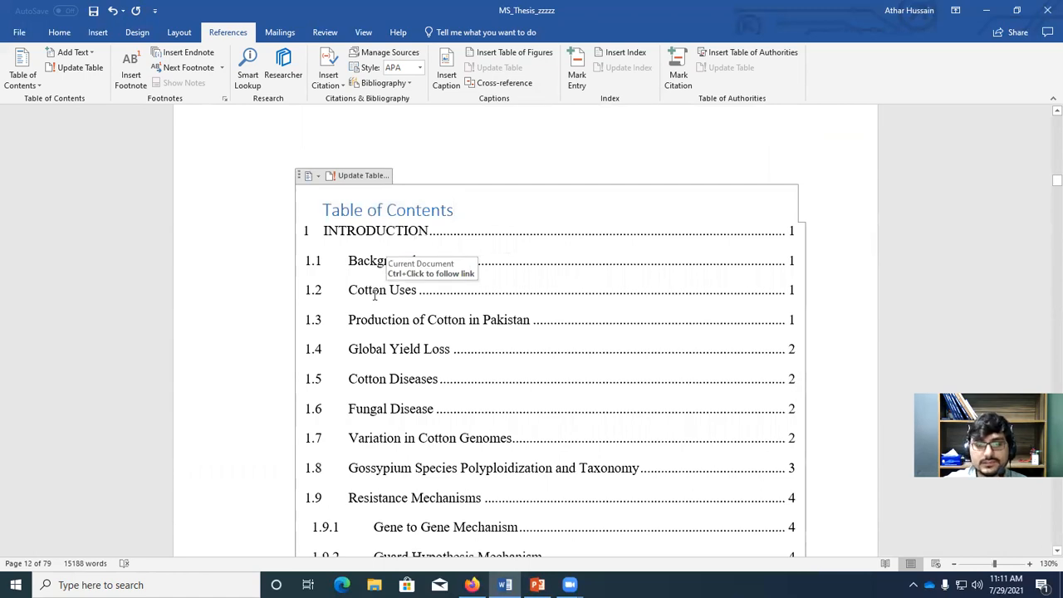
# Step: Update the table of contents with the Update page numbers only option
pyautogui.click(407, 289)
pyautogui.doubleClick(406, 289)
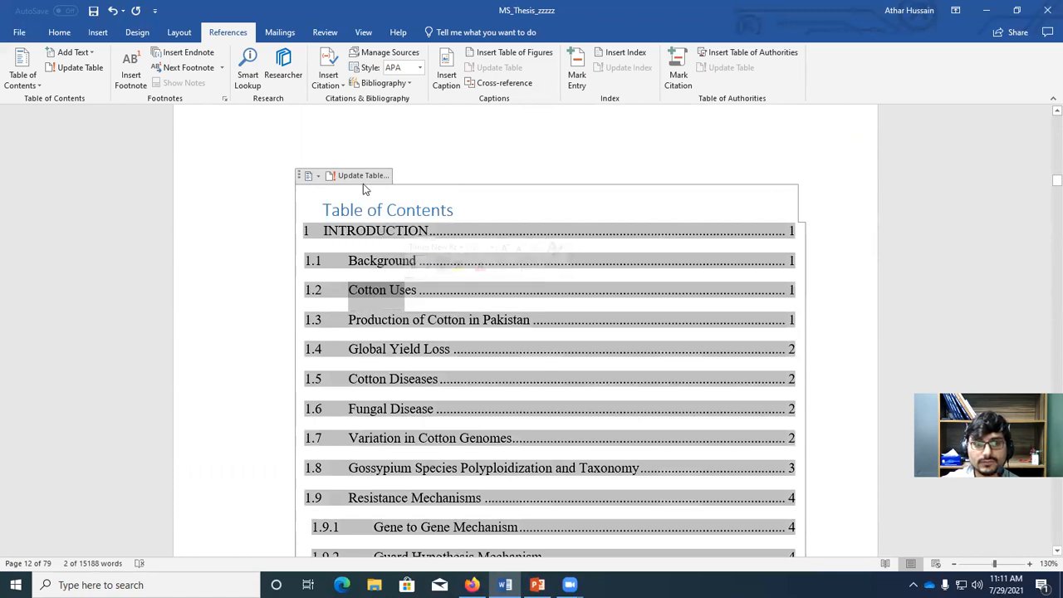
pyautogui.click(355, 177)
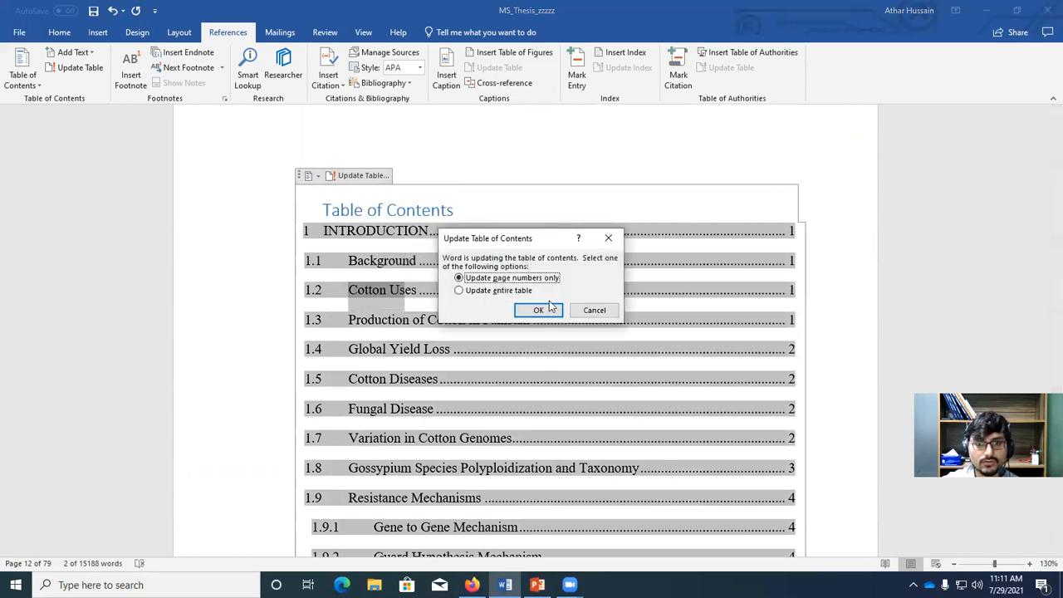
pyautogui.click(538, 310)
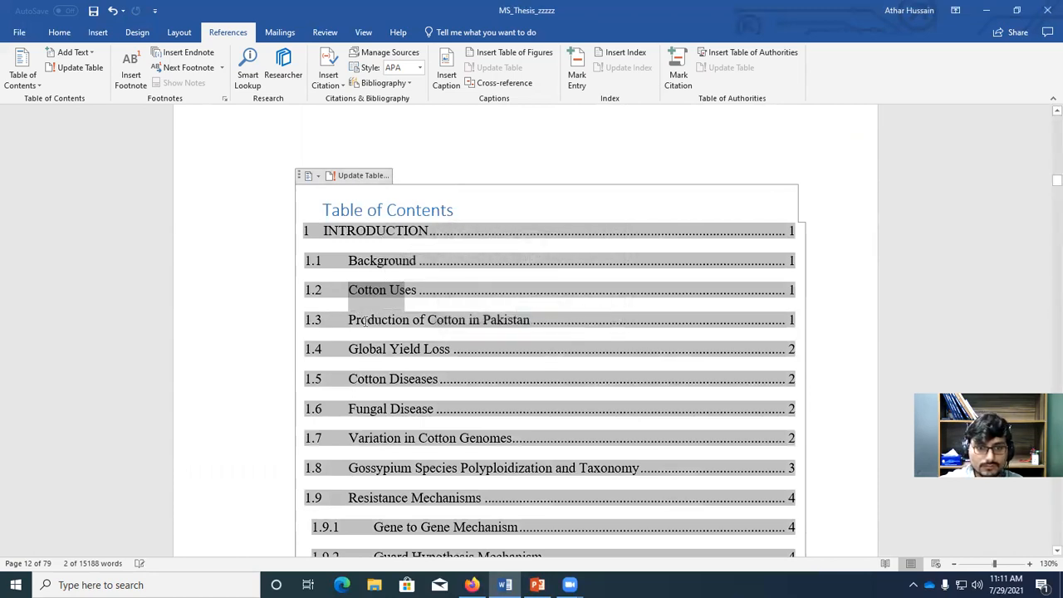
# Step: Change heading 1.3 in the Introduction chapter to read Production/Yield of Cotton in Pakistan
pyautogui.moveTo(465, 323); pyautogui.dragTo(531, 319)
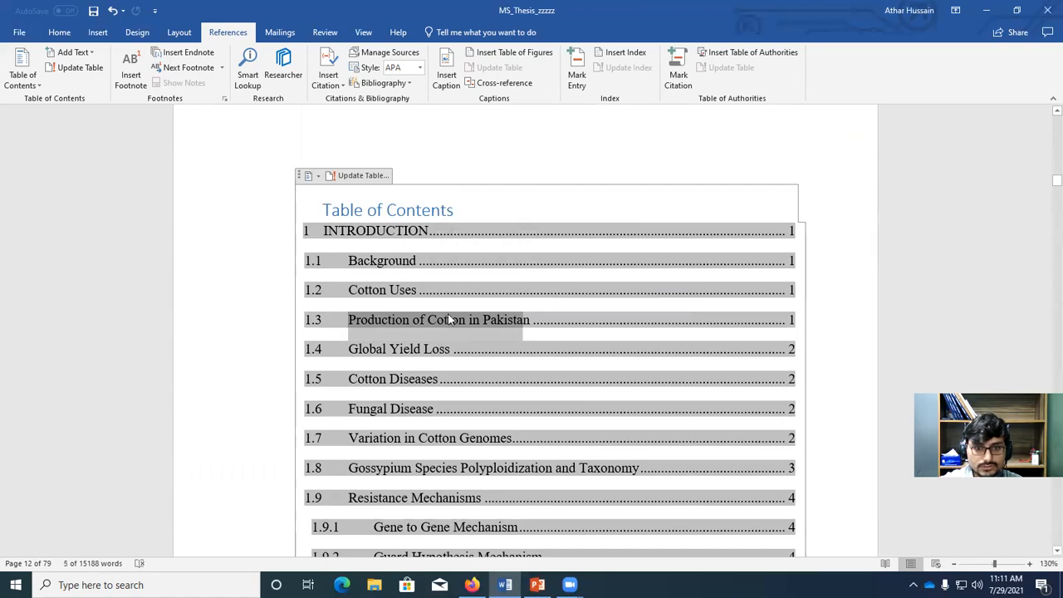
pyautogui.moveTo(1044, 186); pyautogui.dragTo(1045, 212)
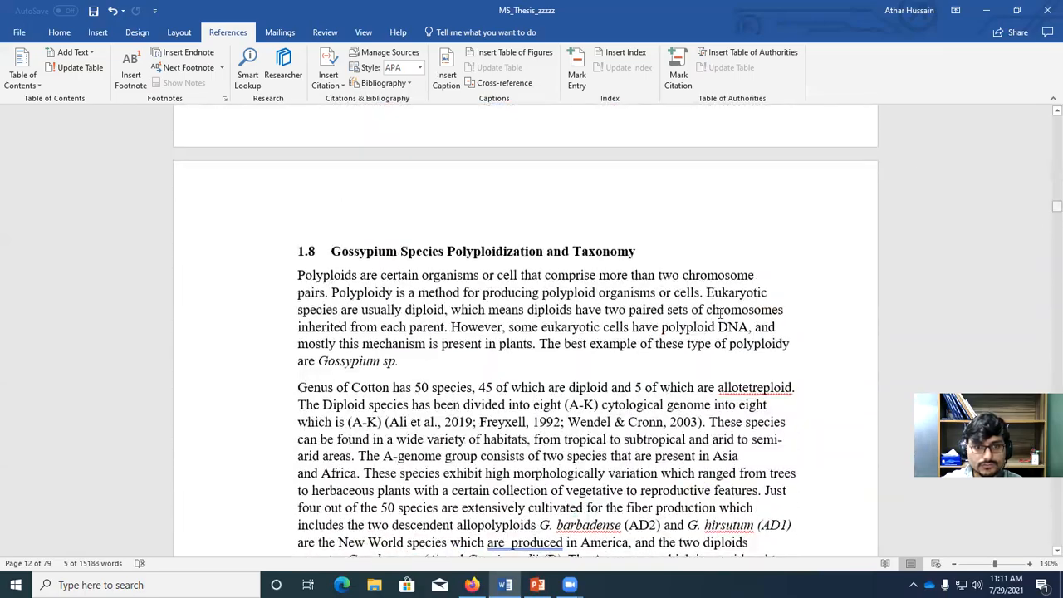
pyautogui.scroll(20, 571, 355)
pyautogui.scroll(9, 571, 355)
pyautogui.scroll(-17, 569, 361)
pyautogui.scroll(-3, 508, 399)
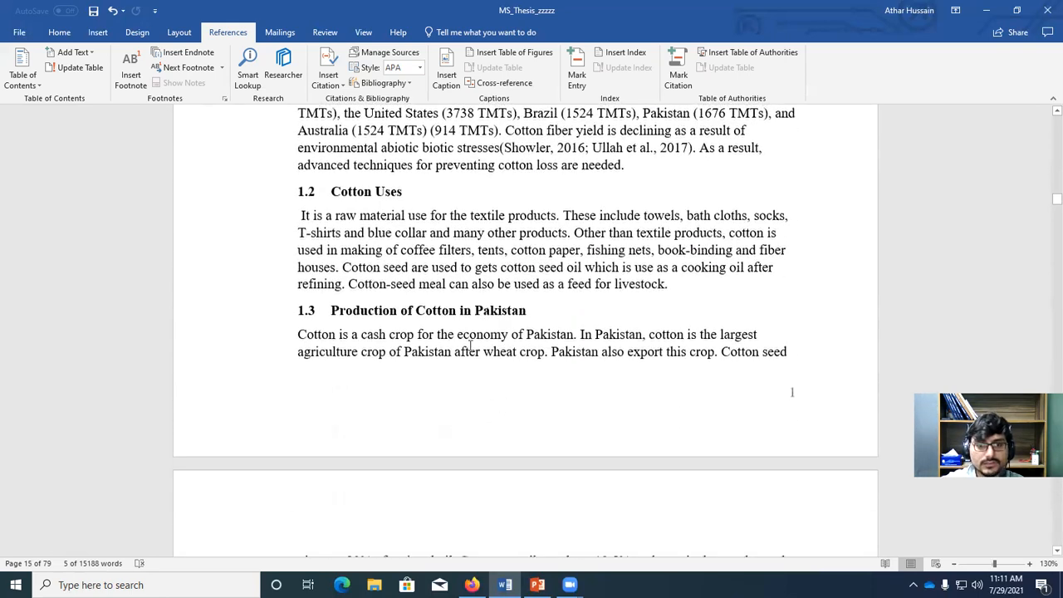
pyautogui.tripleClick(434, 310)
pyautogui.click(434, 311)
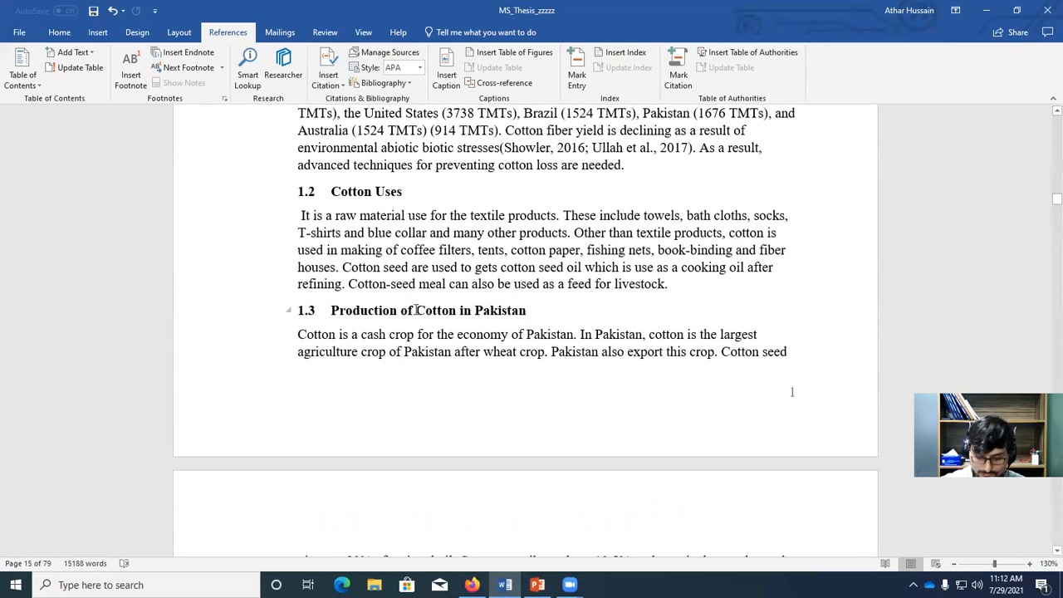
pyautogui.click(399, 311)
pyautogui.write('/yield')
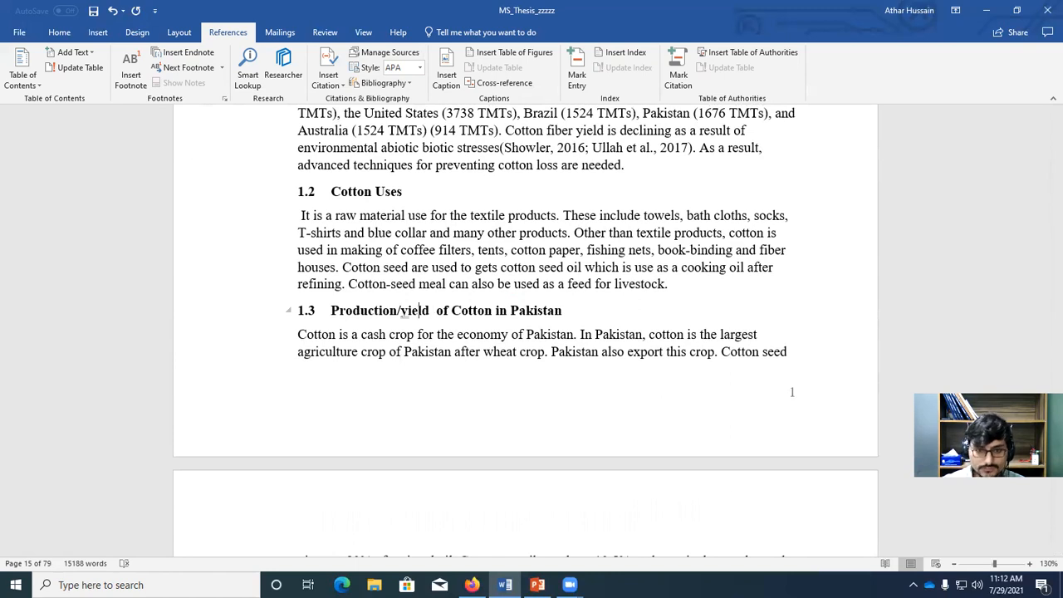
pyautogui.click(407, 310)
pyautogui.press('BackSpace')
pyautogui.write('Y')
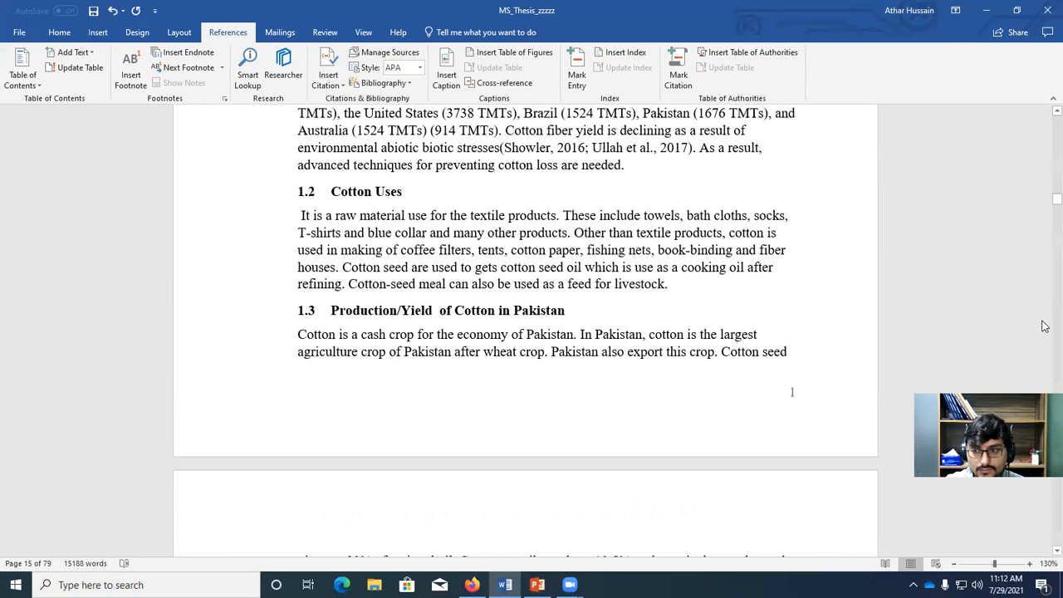
# Step: Update the entire table of contents to include the edited 1.3 heading, and check the entries
pyautogui.scroll(20, 1032, 202)
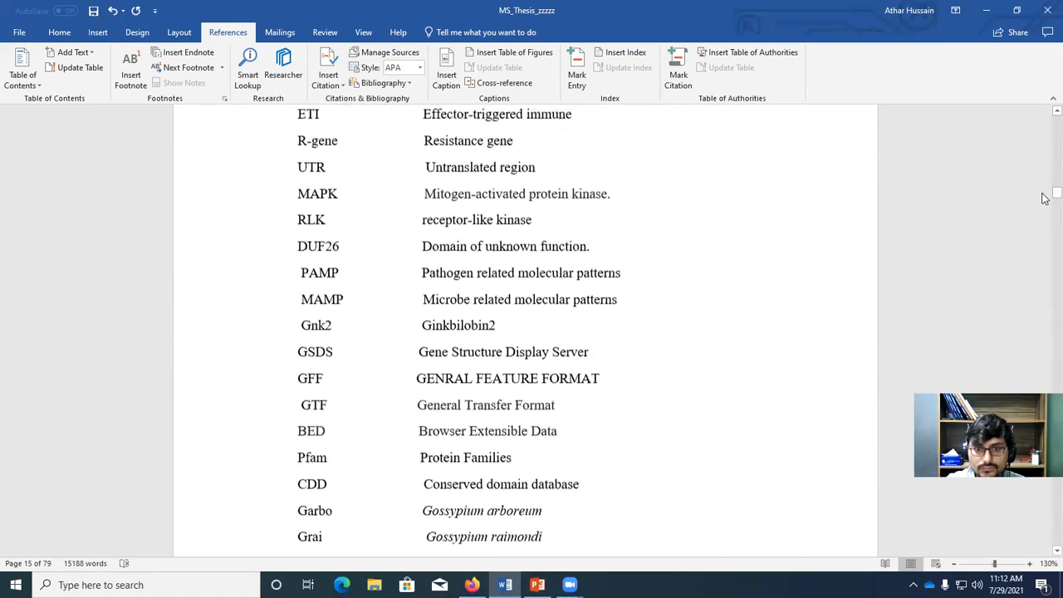
pyautogui.scroll(15, 1044, 183)
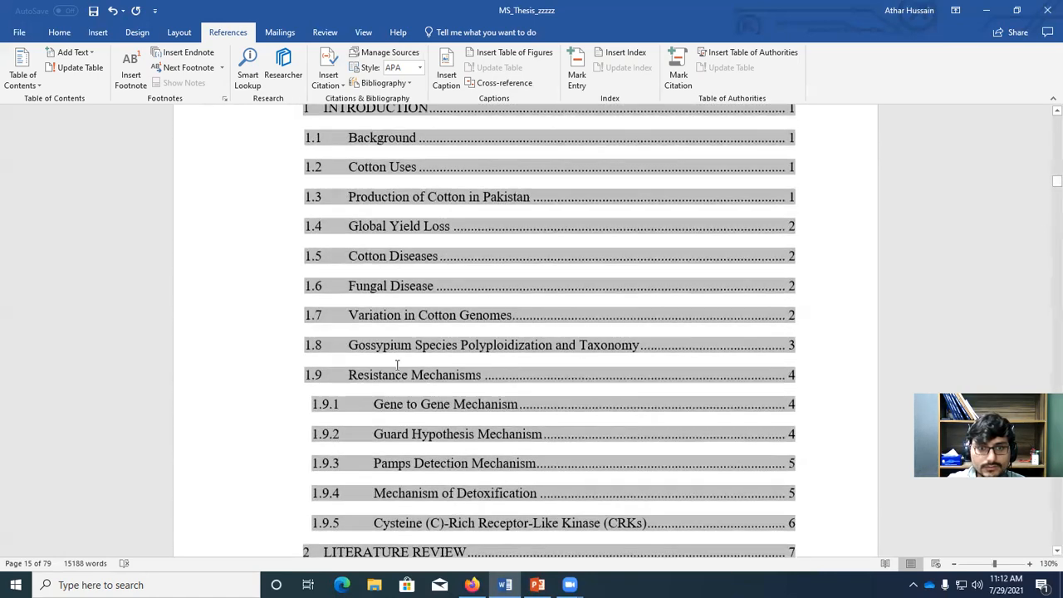
pyautogui.scroll(2, 382, 316)
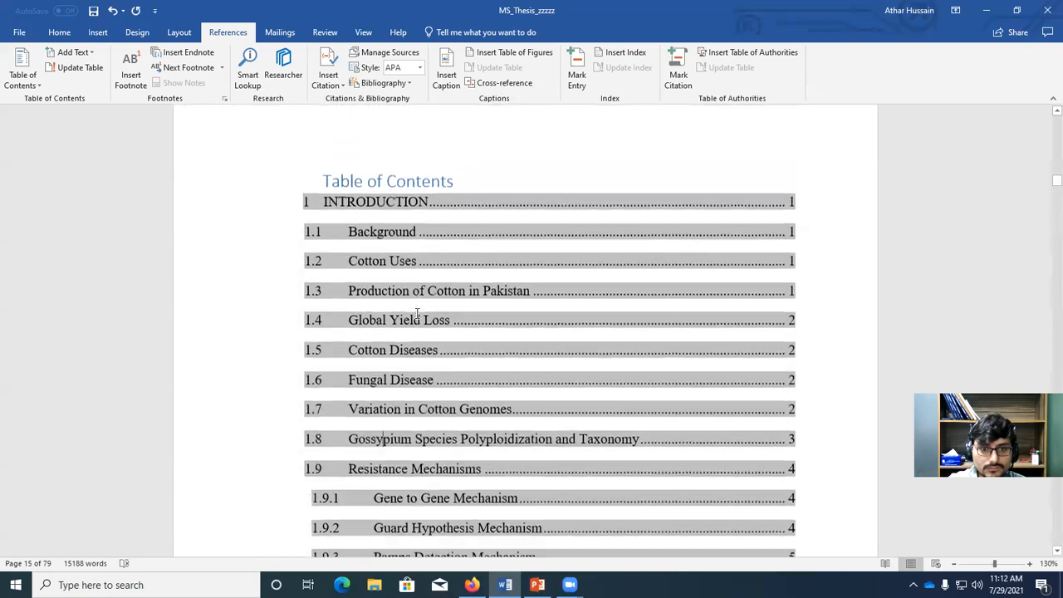
pyautogui.moveTo(365, 283)
pyautogui.mouseDown()
pyautogui.moveTo(453, 249)
pyautogui.moveTo(522, 282)
pyautogui.mouseUp()
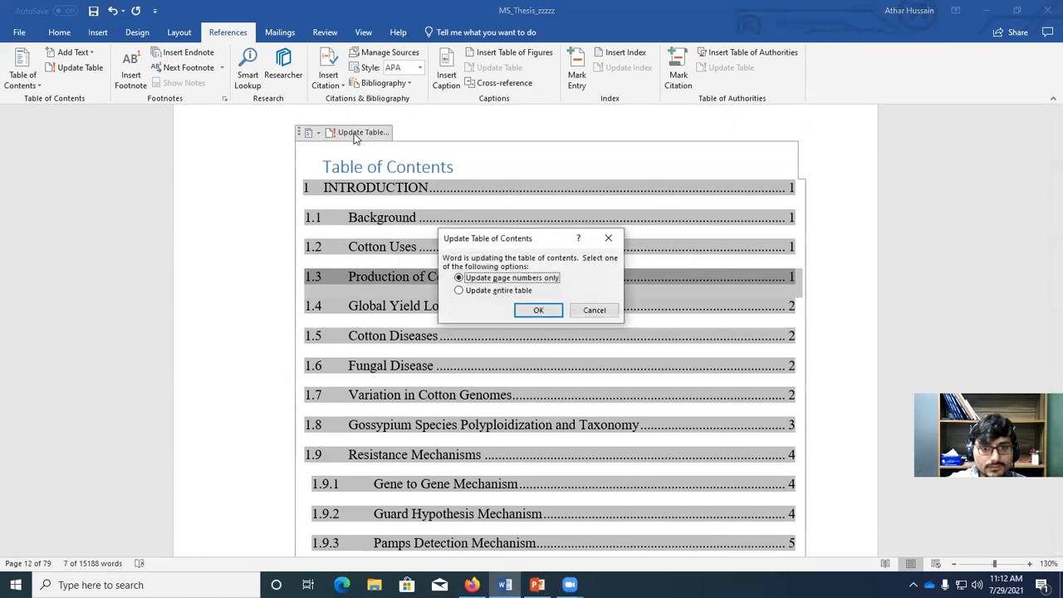
pyautogui.click(459, 291)
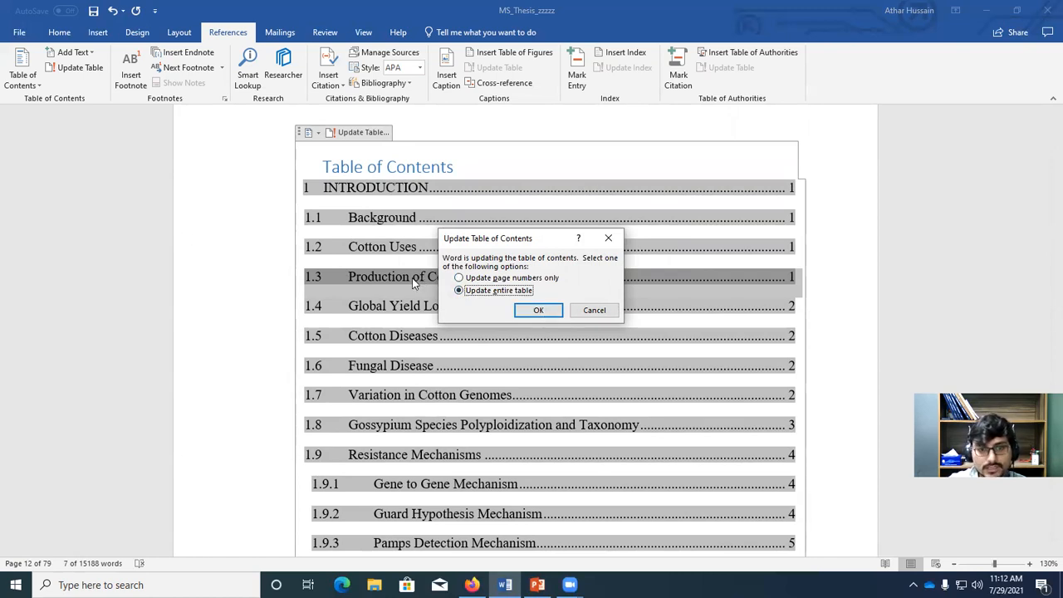
pyautogui.click(540, 307)
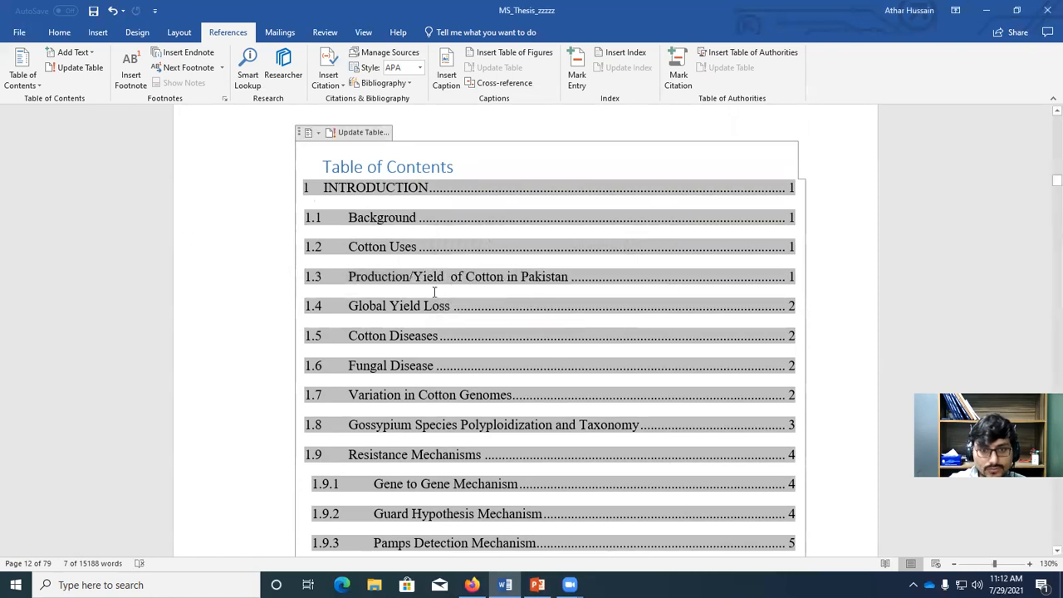
pyautogui.moveTo(349, 278); pyautogui.dragTo(501, 280)
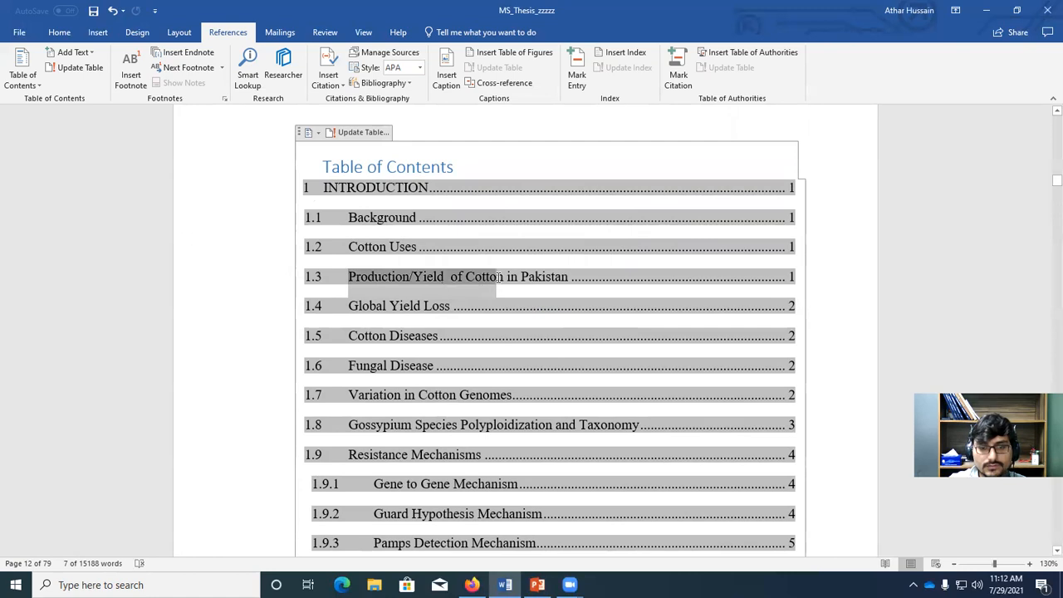
pyautogui.scroll(-1, 766, 220)
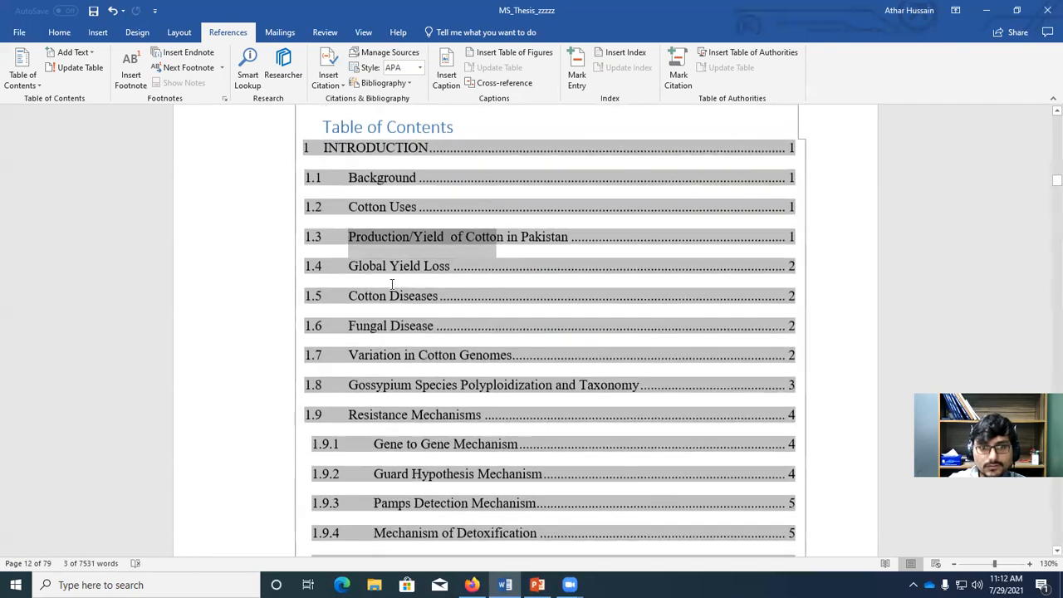
pyautogui.scroll(2, 392, 284)
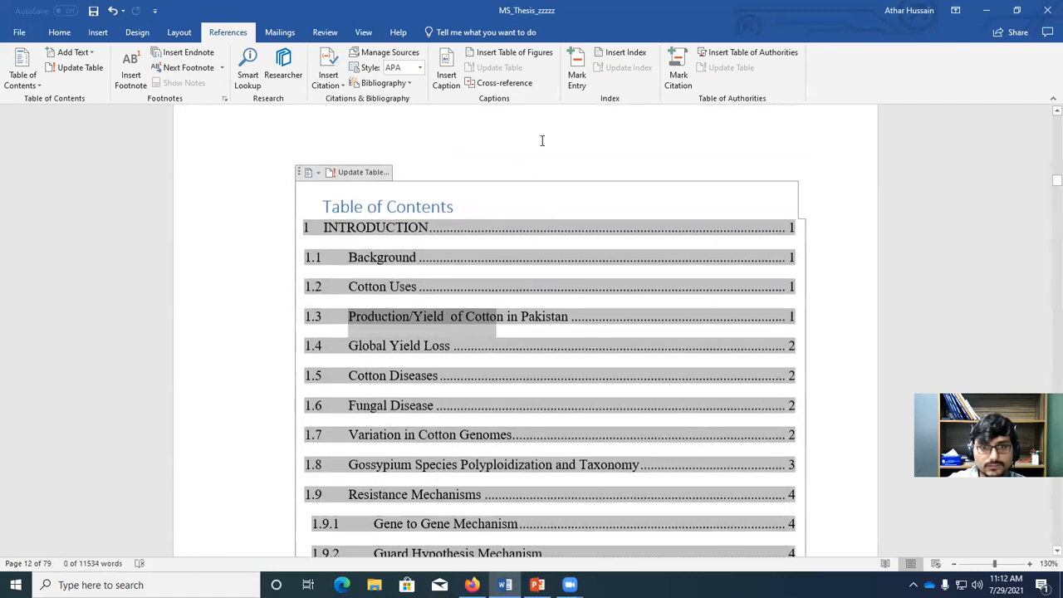
pyautogui.scroll(2, 537, 166)
pyautogui.scroll(-5, 607, 226)
pyautogui.scroll(-8, 607, 227)
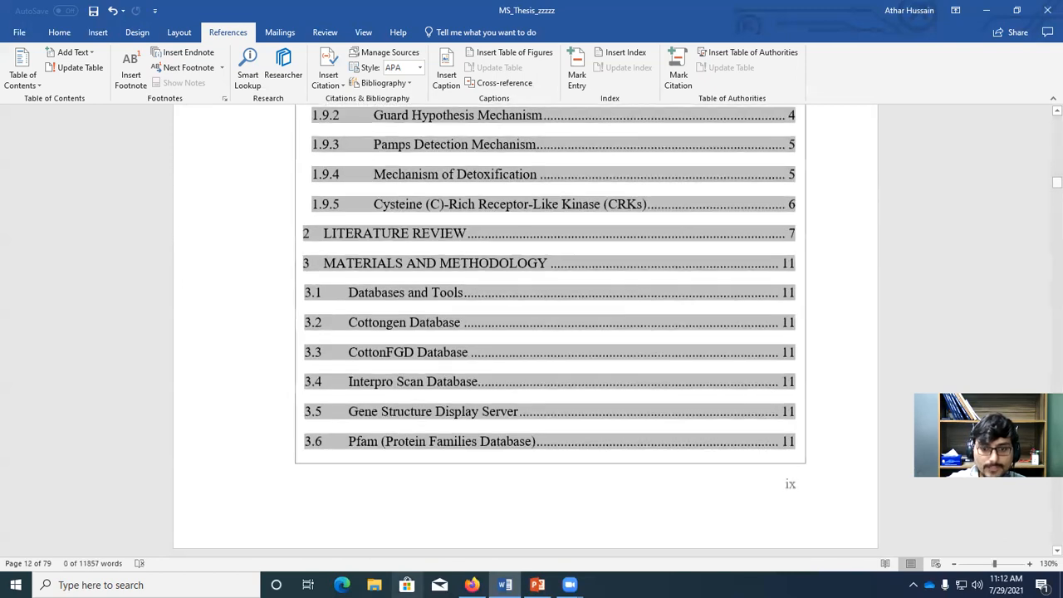
# Step: Switch to the PowerPoint topic slide and highlight List of Tables and List of Figures
pyautogui.click(536, 585)
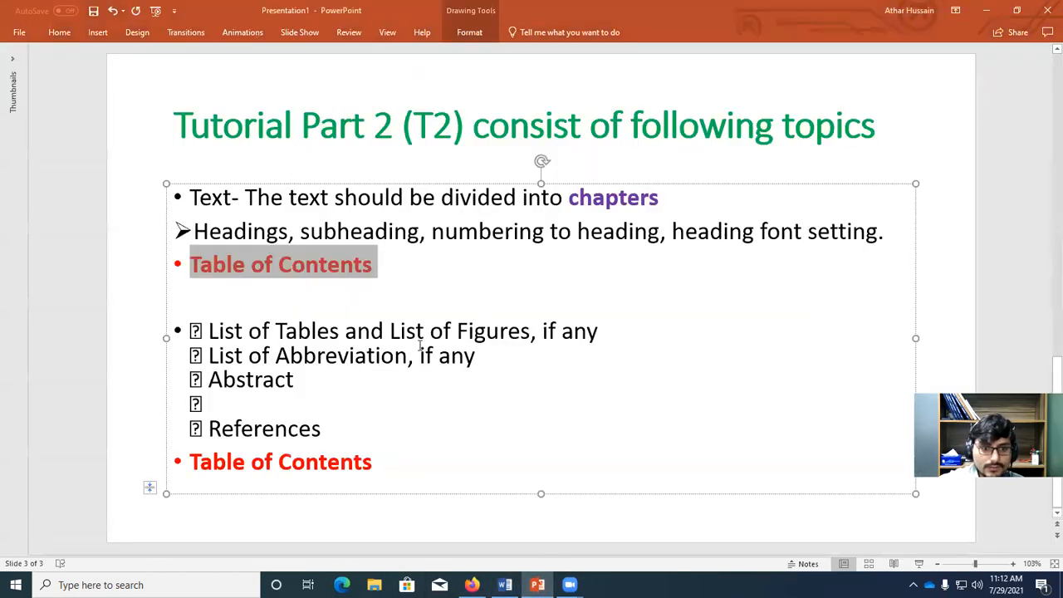
pyautogui.moveTo(209, 330); pyautogui.dragTo(521, 331)
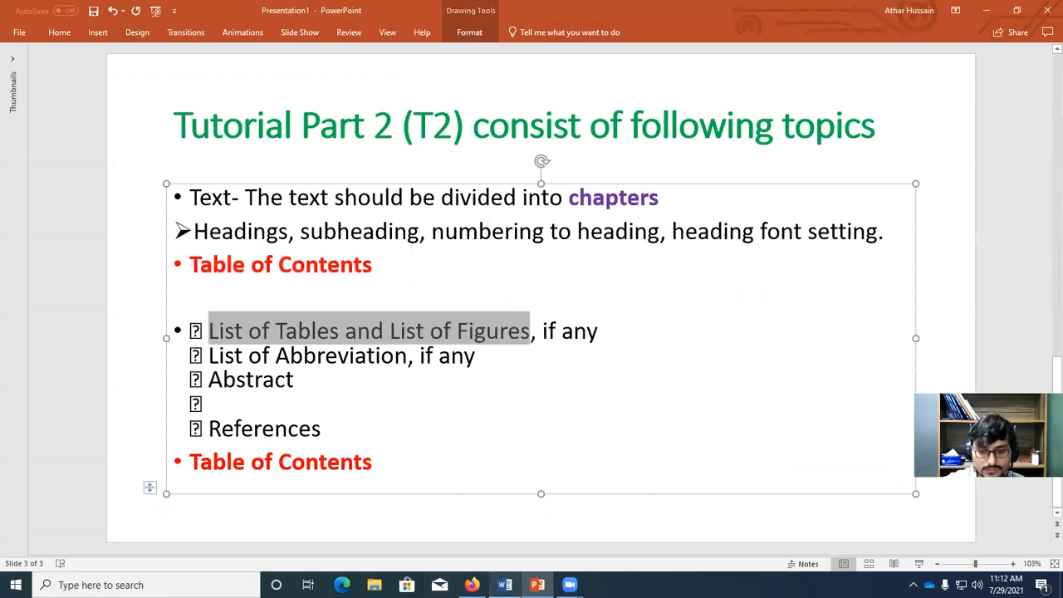
# Step: Switch to the MS thesis in Word and find the R gene classes figure in the Introduction chapter
pyautogui.click(505, 584)
pyautogui.scroll(-10, 984, 249)
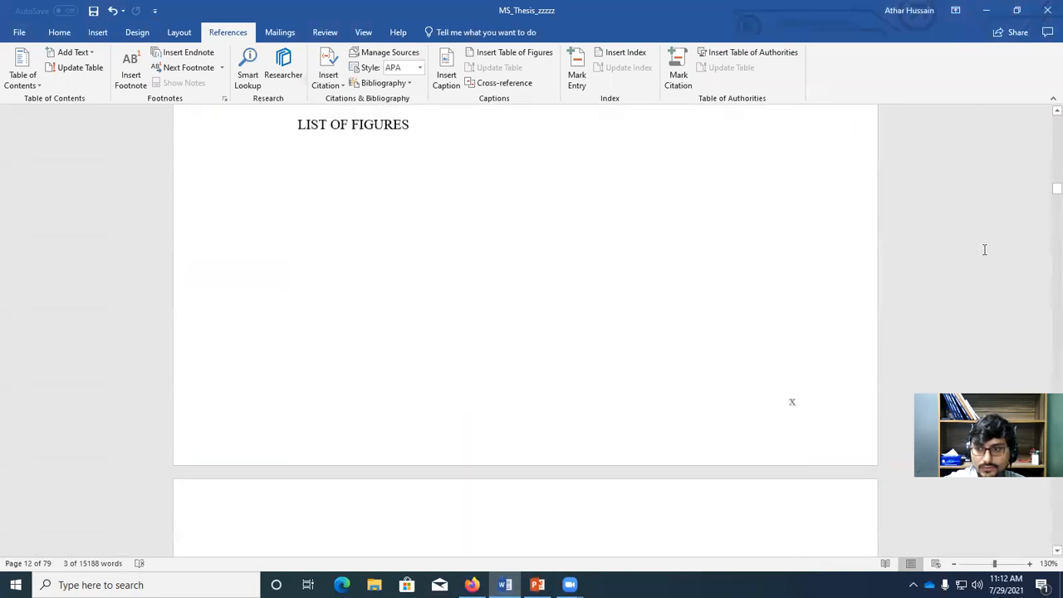
pyautogui.scroll(-5, 1044, 198)
pyautogui.moveTo(1045, 198); pyautogui.dragTo(1044, 226)
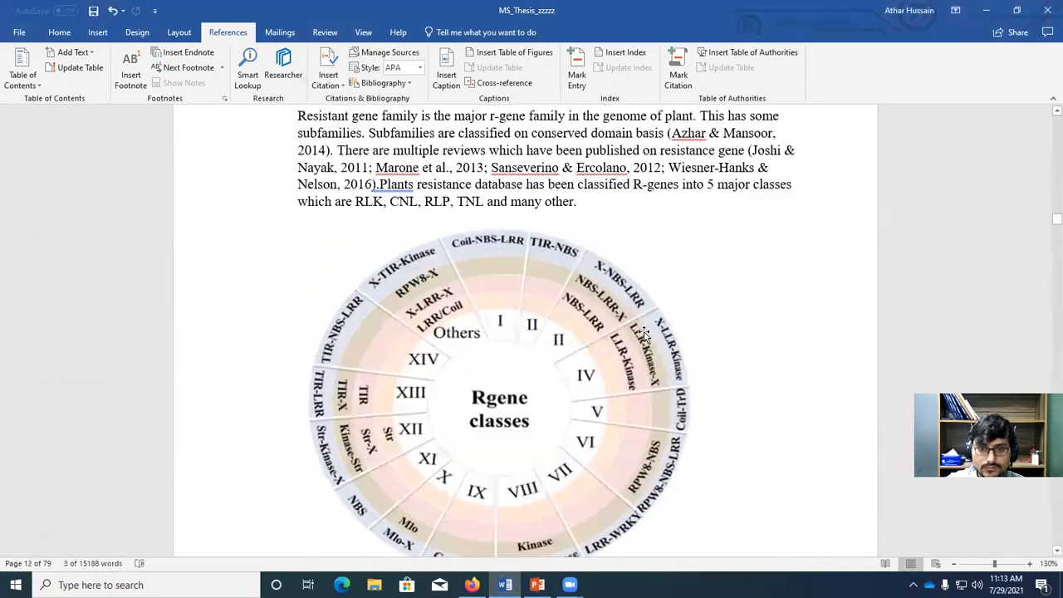
pyautogui.scroll(-2, 555, 342)
pyautogui.click(555, 341)
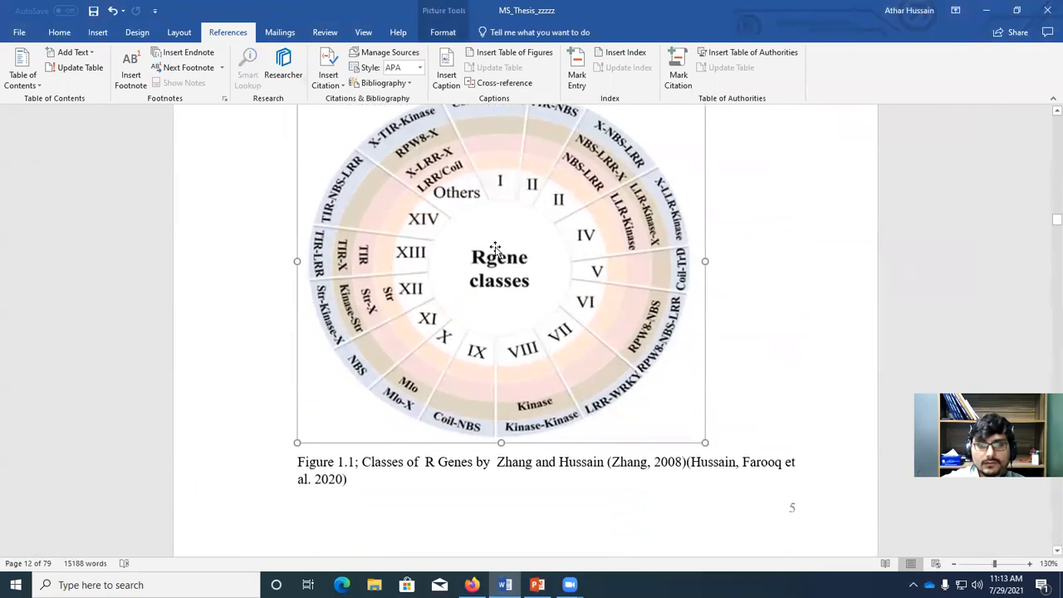
pyautogui.scroll(2, 515, 319)
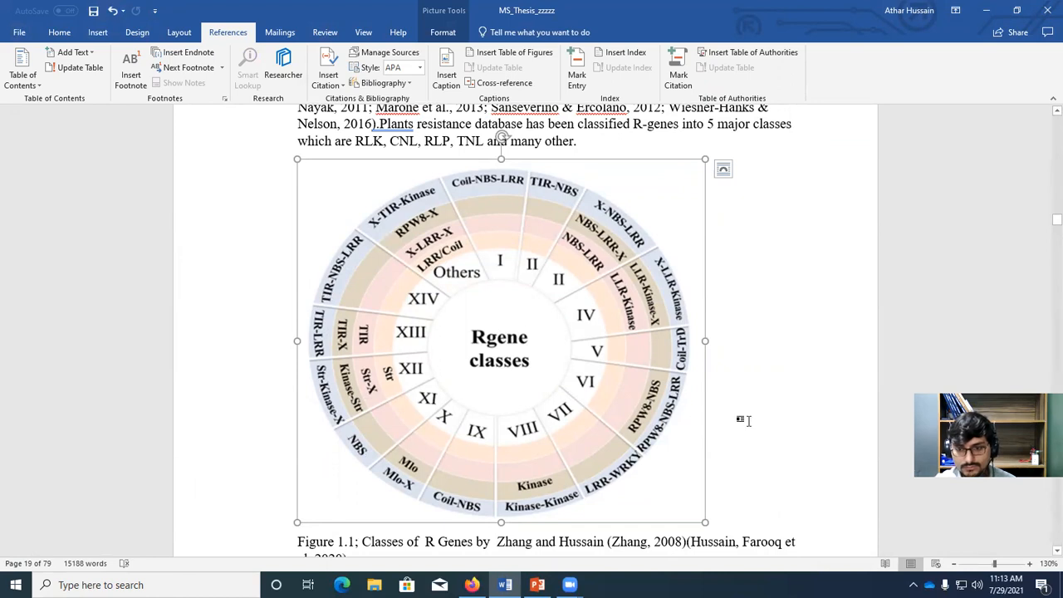
# Step: Examine the manually typed caption under the R gene classes figure, highlighting the whole caption and its descriptive text after the figure number
pyautogui.scroll(-2, 696, 370)
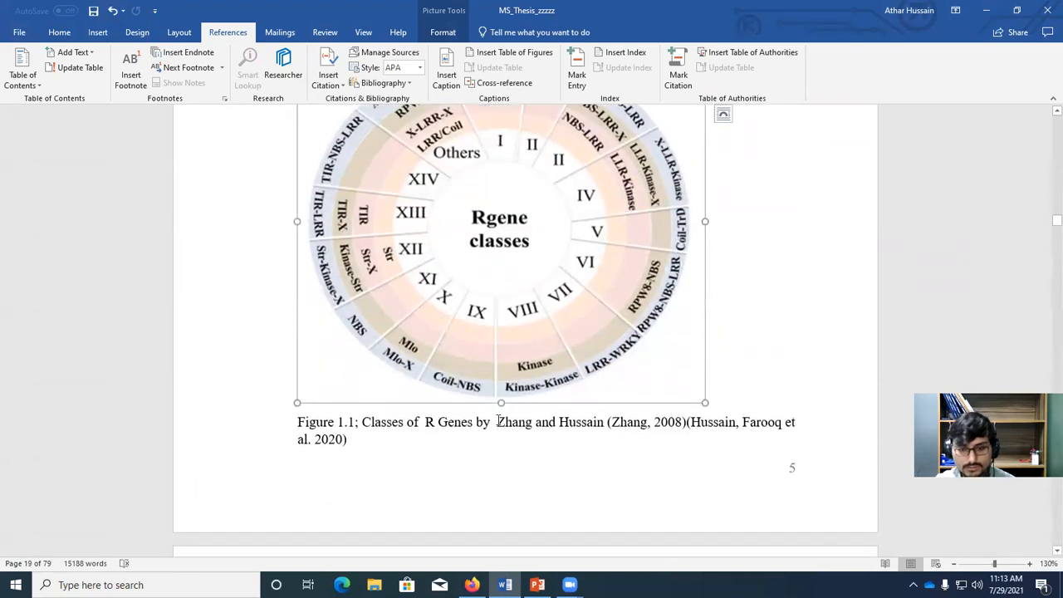
pyautogui.click(374, 439)
pyautogui.tripleClick(369, 442)
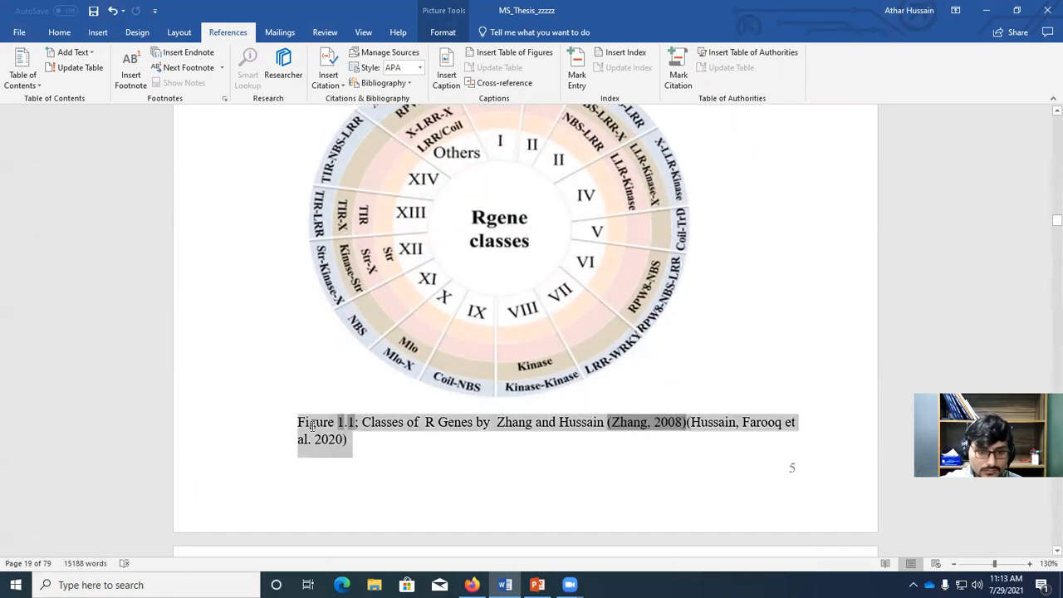
pyautogui.click(363, 447)
pyautogui.moveTo(371, 424); pyautogui.dragTo(779, 435)
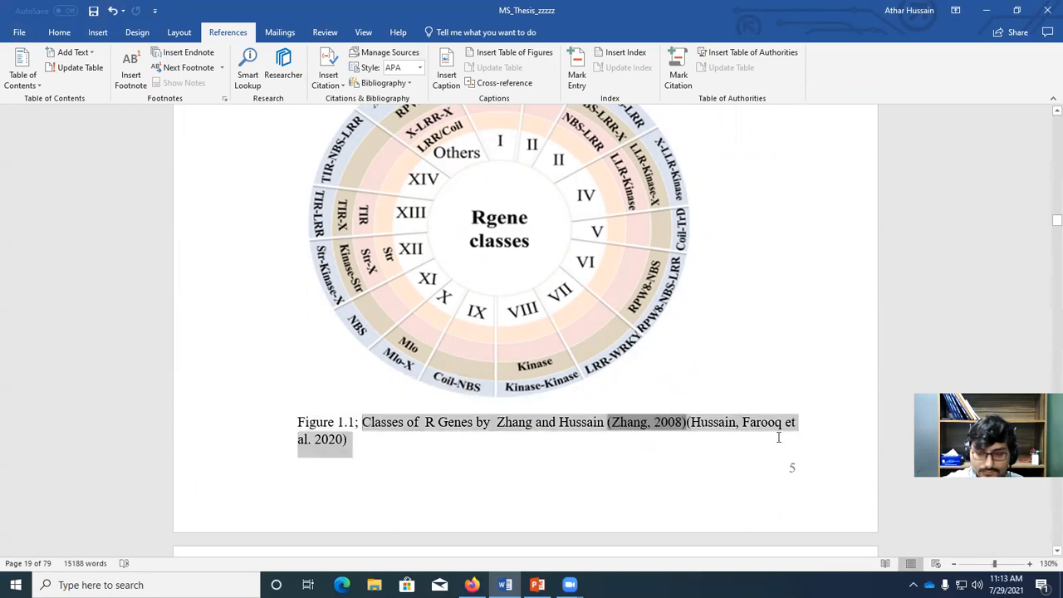
pyautogui.click(752, 445)
# Step: Insert a new blank paragraph between the R gene classes figure and its existing caption
pyautogui.click(507, 268)
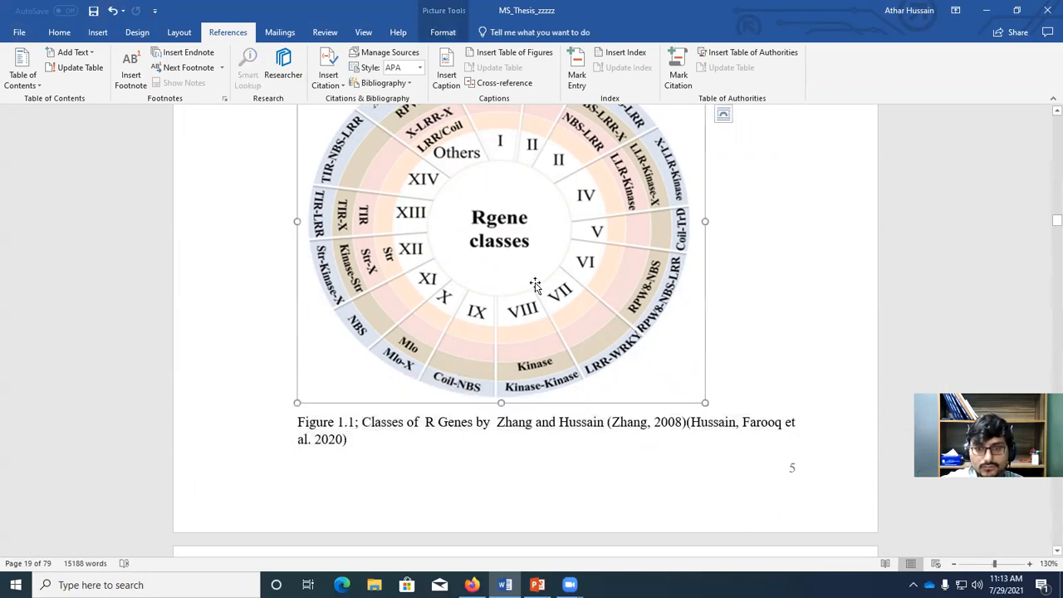
pyautogui.click(719, 380)
pyautogui.press('Return')
pyautogui.scroll(-3, 520, 230)
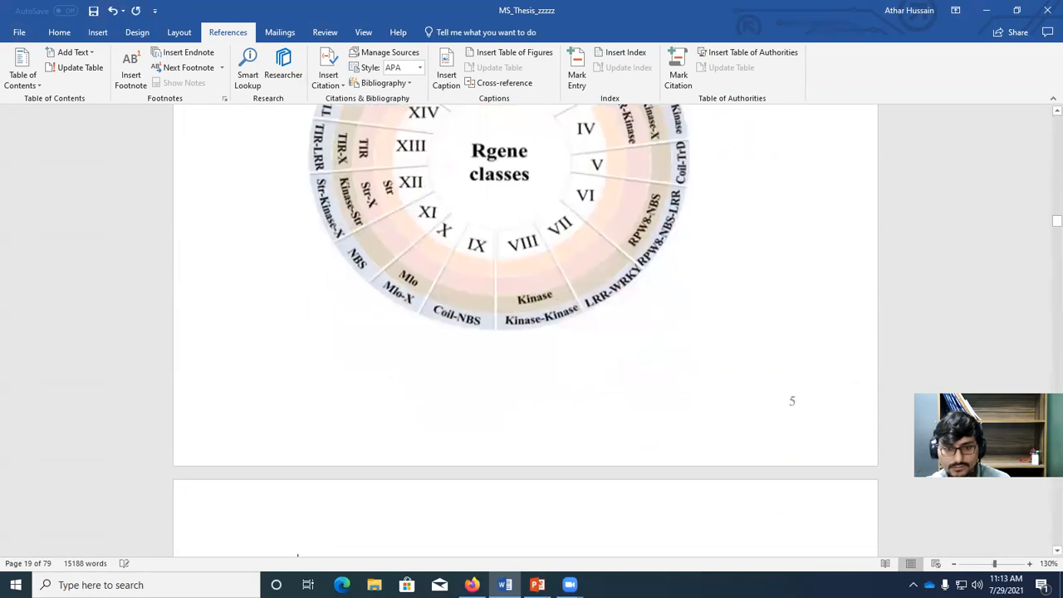
# Step: Insert an automatically numbered caption with the label Figure below the circular Rgene classes picture
pyautogui.click(517, 208)
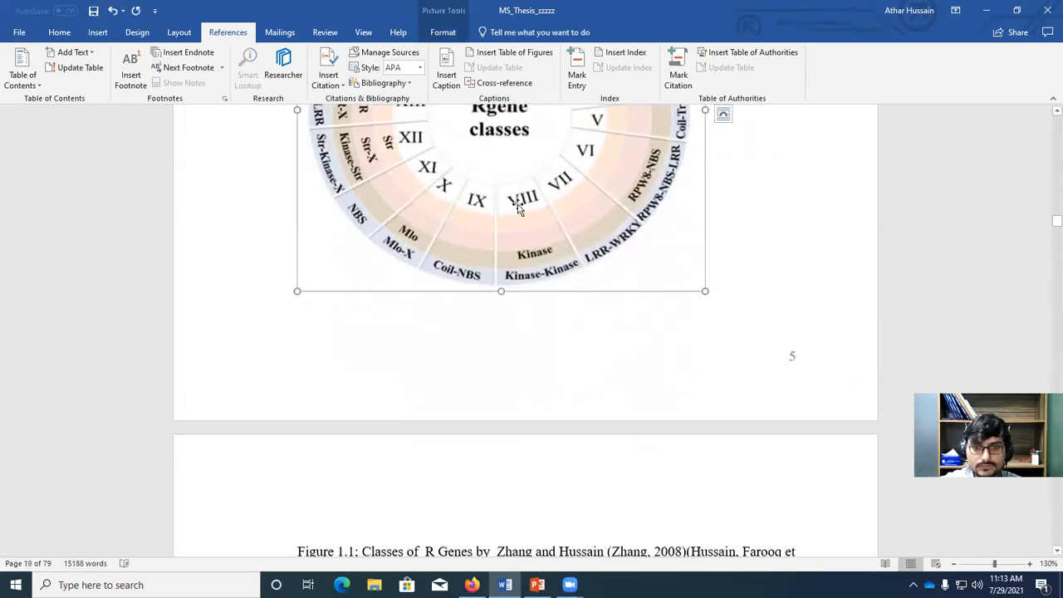
pyautogui.rightClick(517, 209)
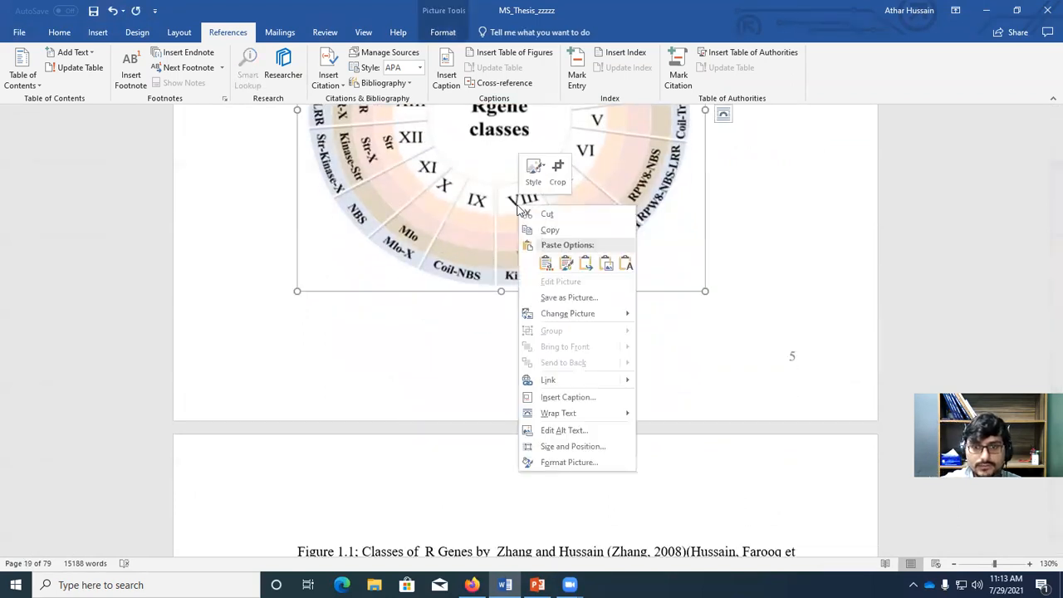
pyautogui.click(583, 398)
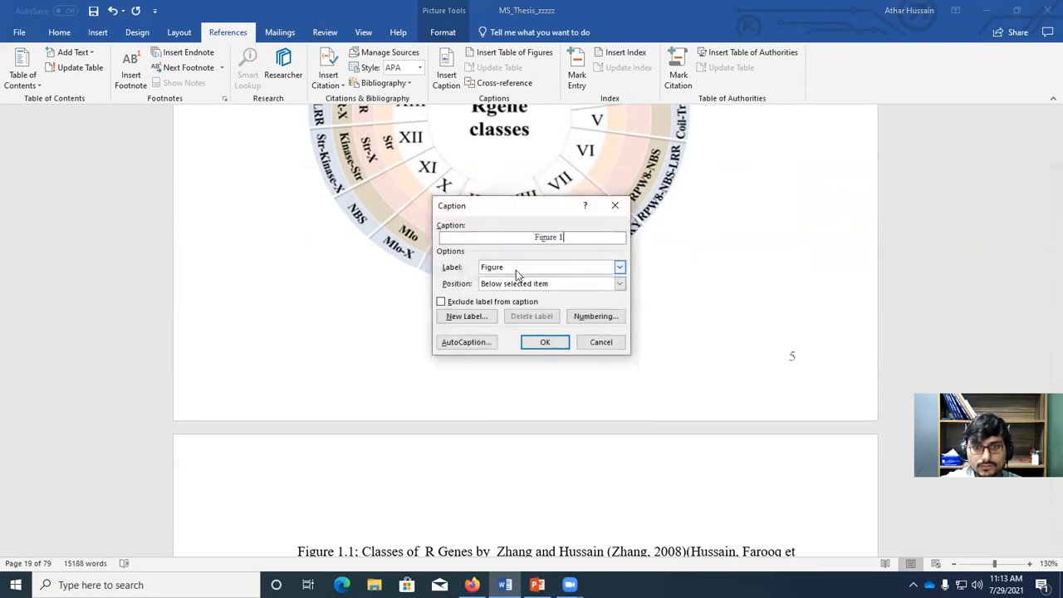
pyautogui.click(552, 341)
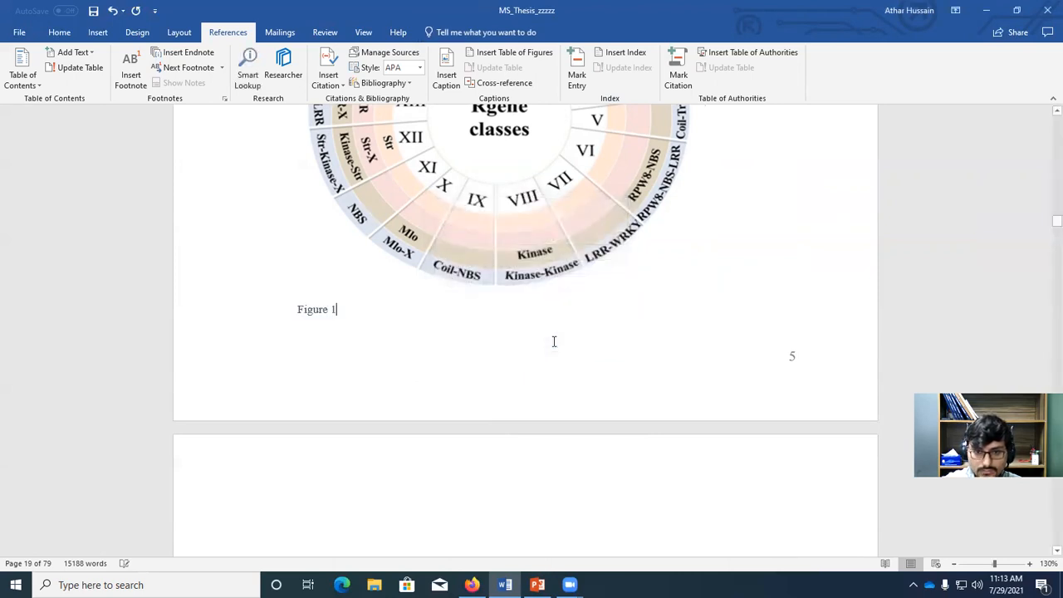
# Step: Copy the description starting "Classes of R Genes", with its citations, from the old Figure 1.2 caption into the new caption under the picture
pyautogui.scroll(-4, 535, 338)
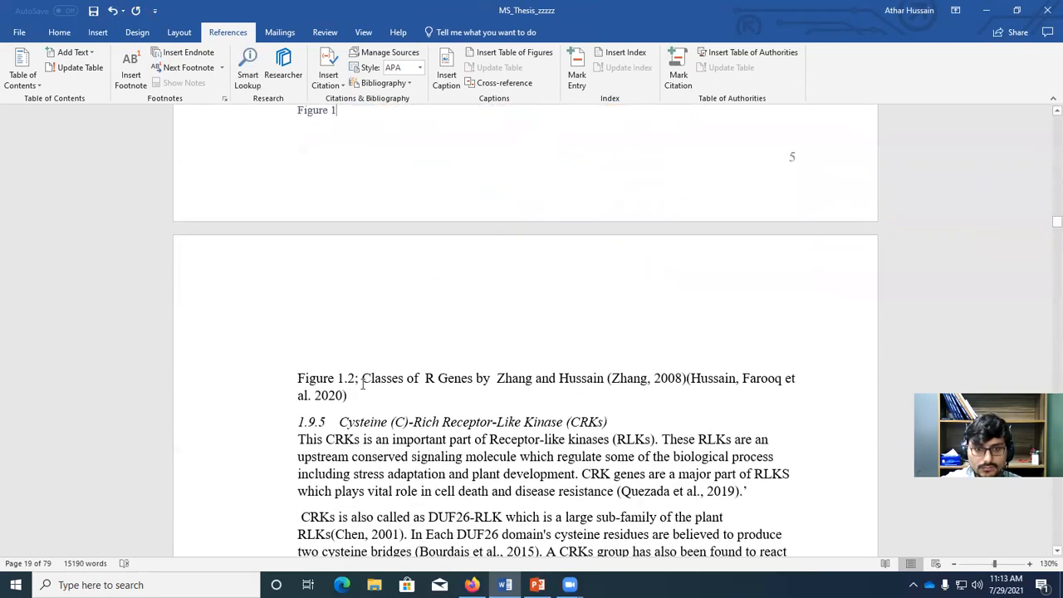
pyautogui.moveTo(363, 378); pyautogui.dragTo(350, 399)
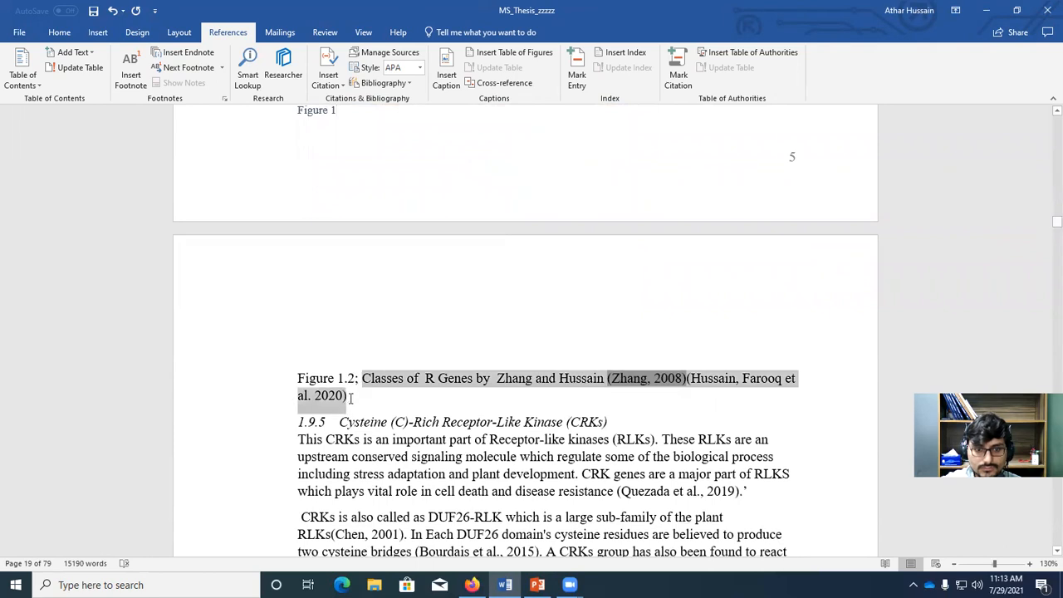
pyautogui.rightClick(573, 382)
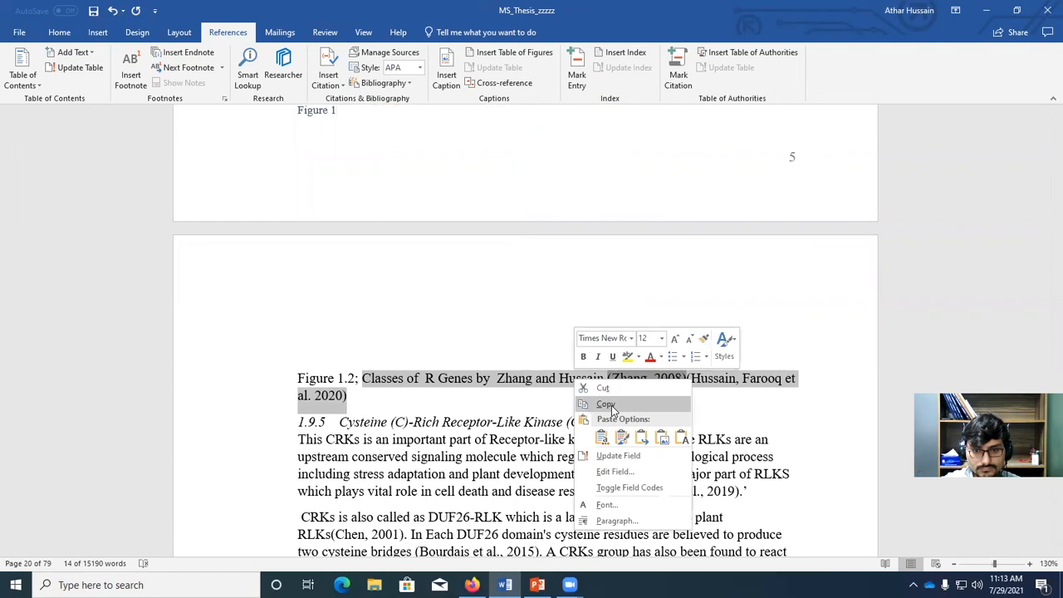
pyautogui.click(606, 404)
pyautogui.scroll(1, 341, 198)
pyautogui.click(339, 189)
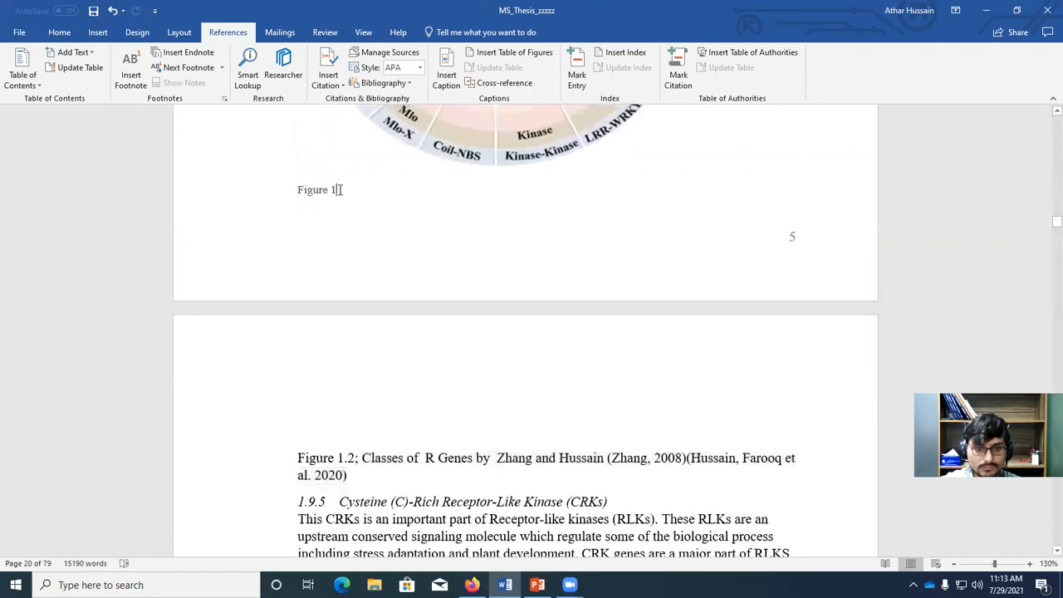
pyautogui.hotkey('ctrl', 'v')
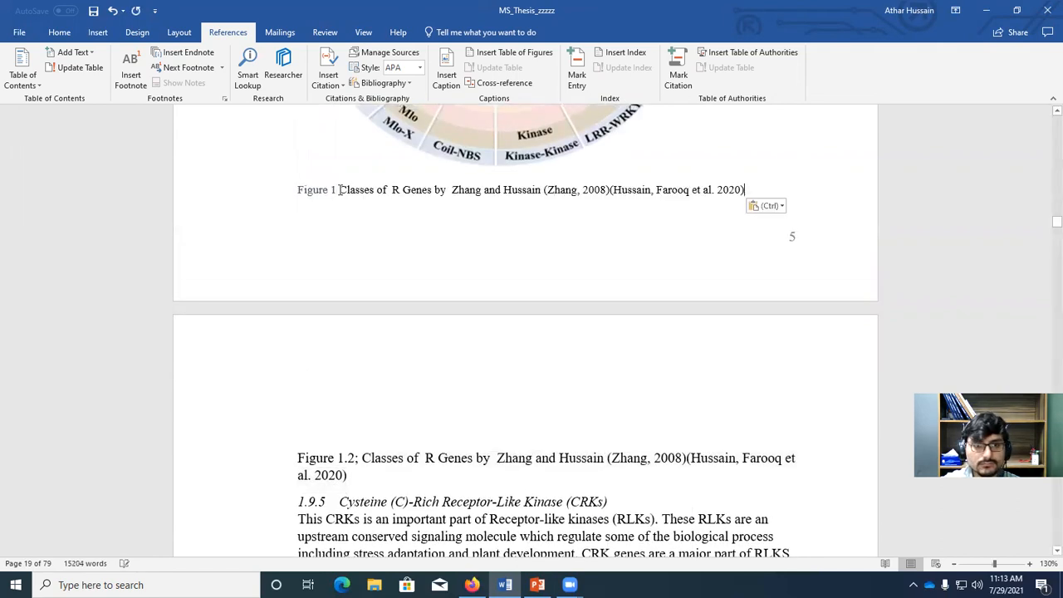
pyautogui.tripleClick(432, 189)
pyautogui.click(577, 242)
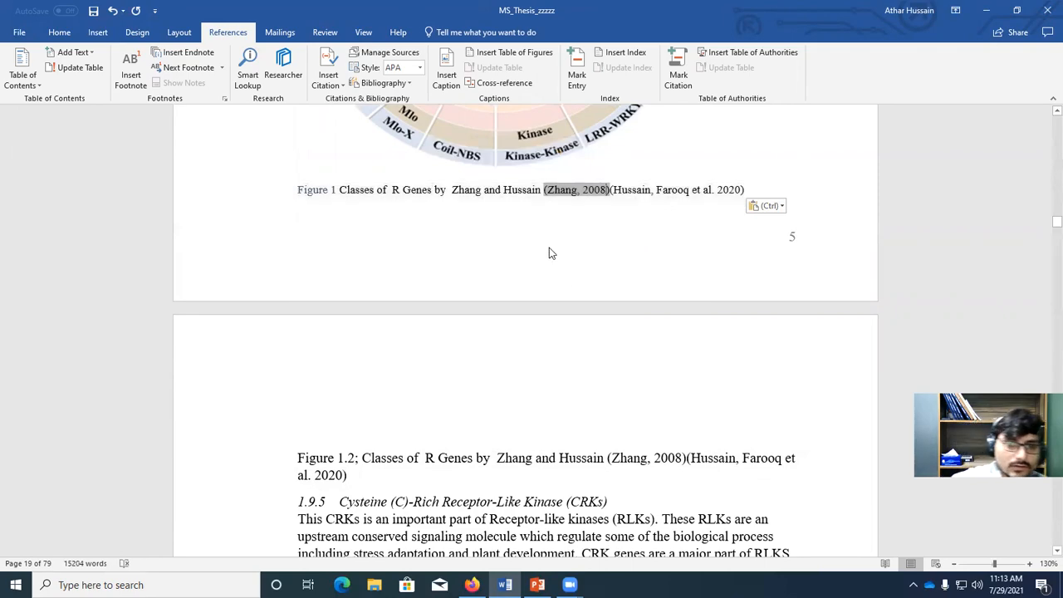
# Step: Insert a caption with the label Figure below the chromosome bar chart in section 4.2.1, G. arboreum
pyautogui.scroll(-10, 559, 254)
pyautogui.scroll(-15, 556, 387)
pyautogui.scroll(-20, 585, 399)
pyautogui.scroll(-20, 586, 408)
pyautogui.scroll(5, 582, 413)
pyautogui.scroll(-8, 1047, 237)
pyautogui.moveTo(1045, 283); pyautogui.dragTo(1045, 347)
pyautogui.click(427, 370)
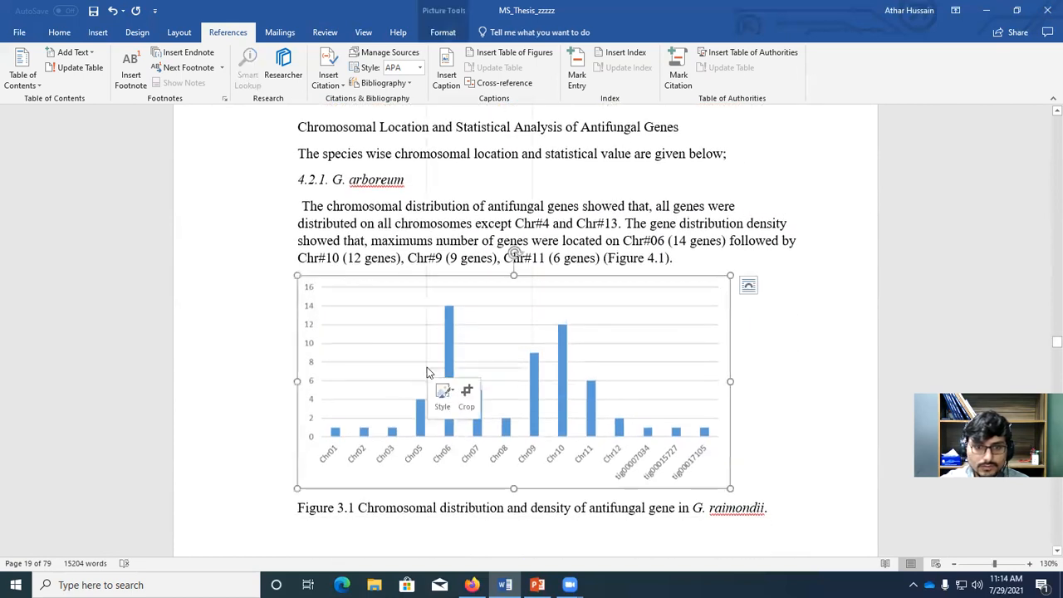
pyautogui.rightClick(426, 371)
pyautogui.click(479, 295)
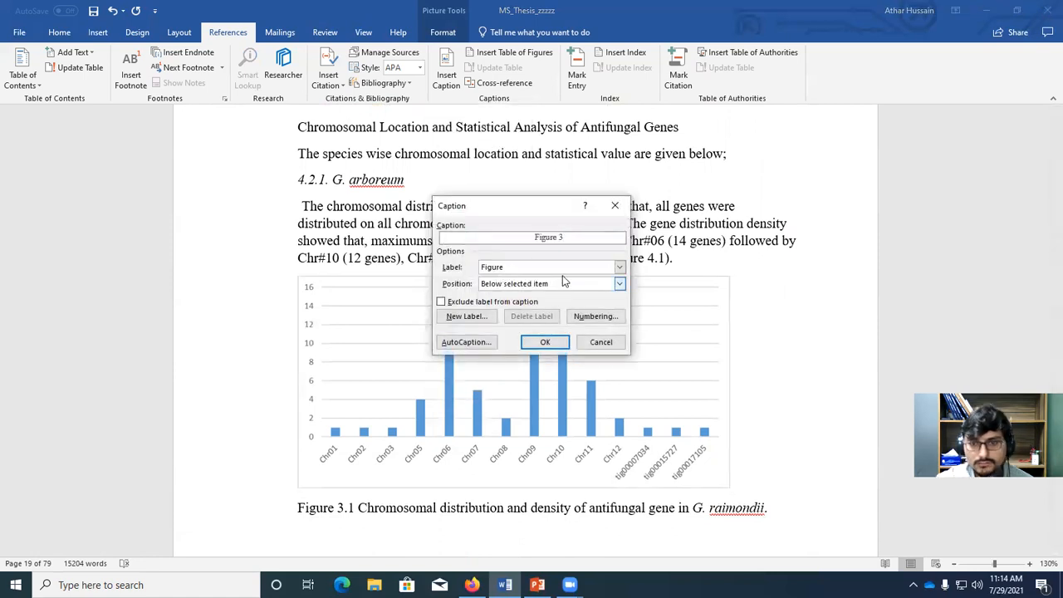
pyautogui.click(549, 346)
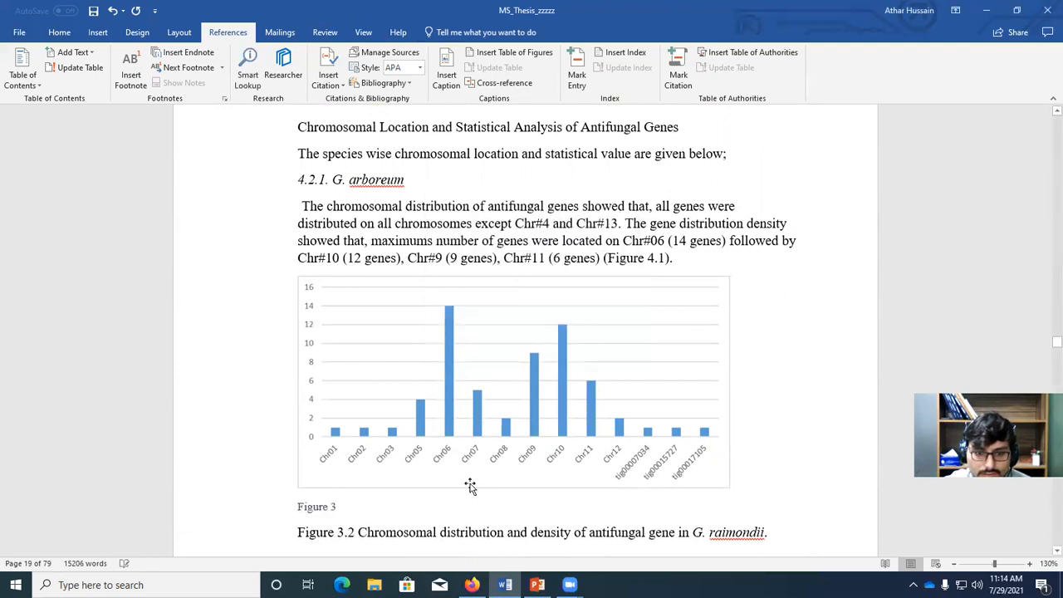
# Step: Add the description "chromsomal location of CRK gene" after the number in the bar chart's new caption
pyautogui.scroll(-1, 470, 486)
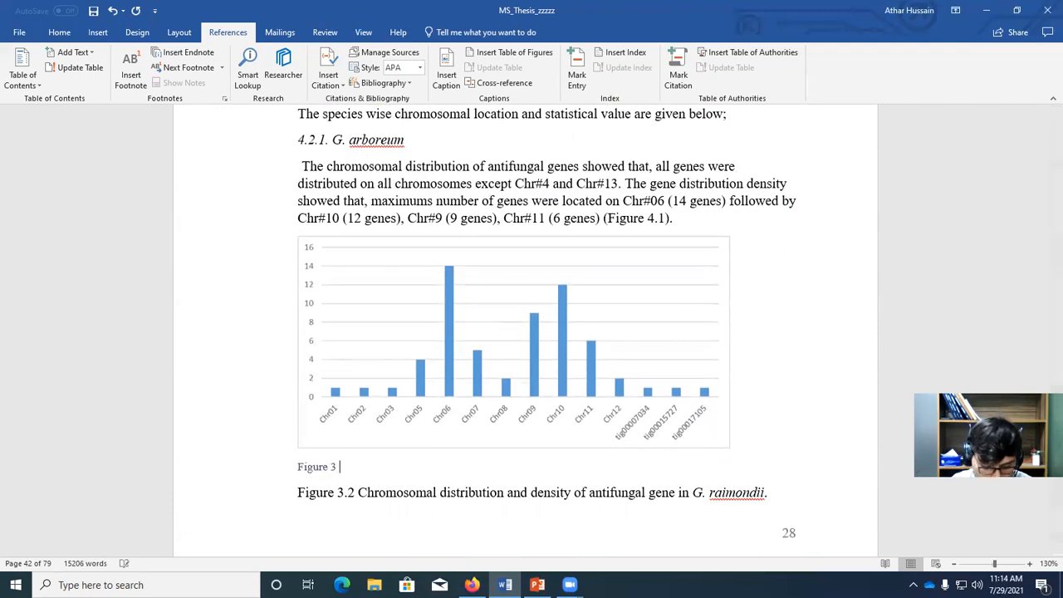
pyautogui.write('chromsomal location of CR')
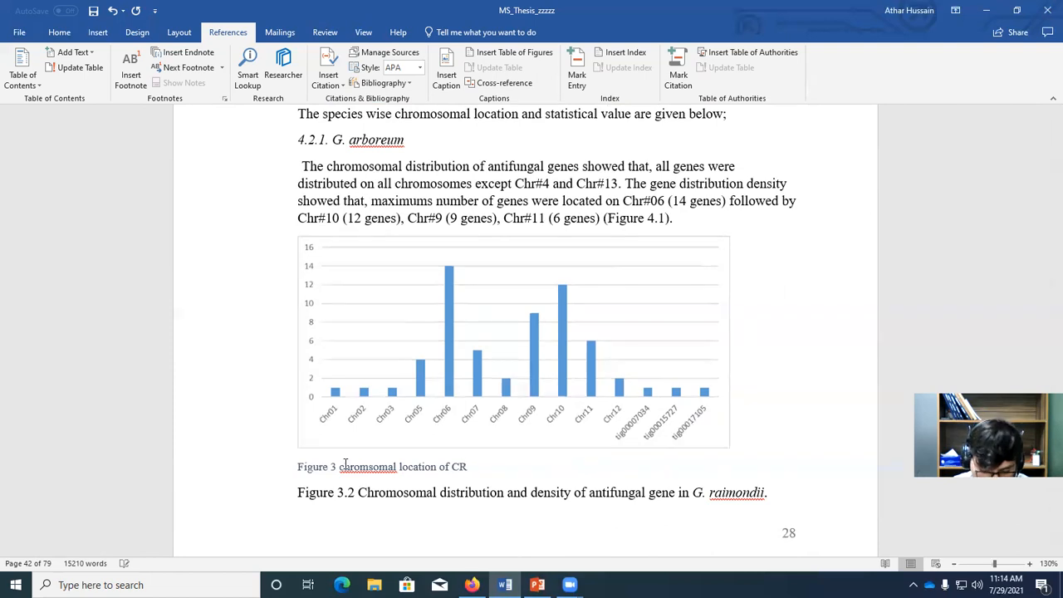
pyautogui.write('K geems')
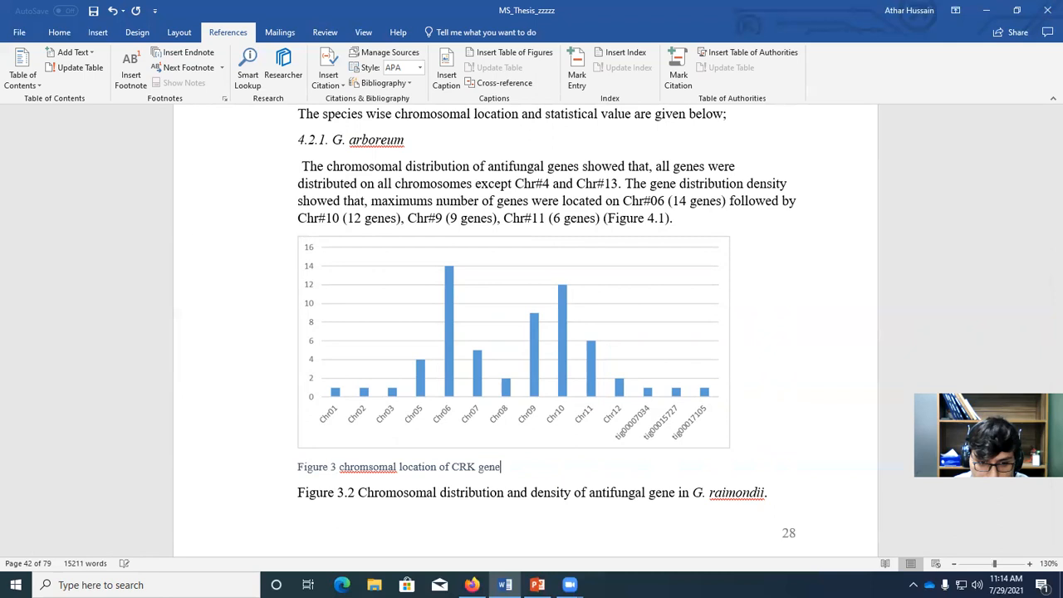
# Step: Delete the old Figure 3.2 caption line and correct the misspelled word in the new caption to "chromosomal"
pyautogui.tripleClick(380, 496)
pyautogui.press('Delete')
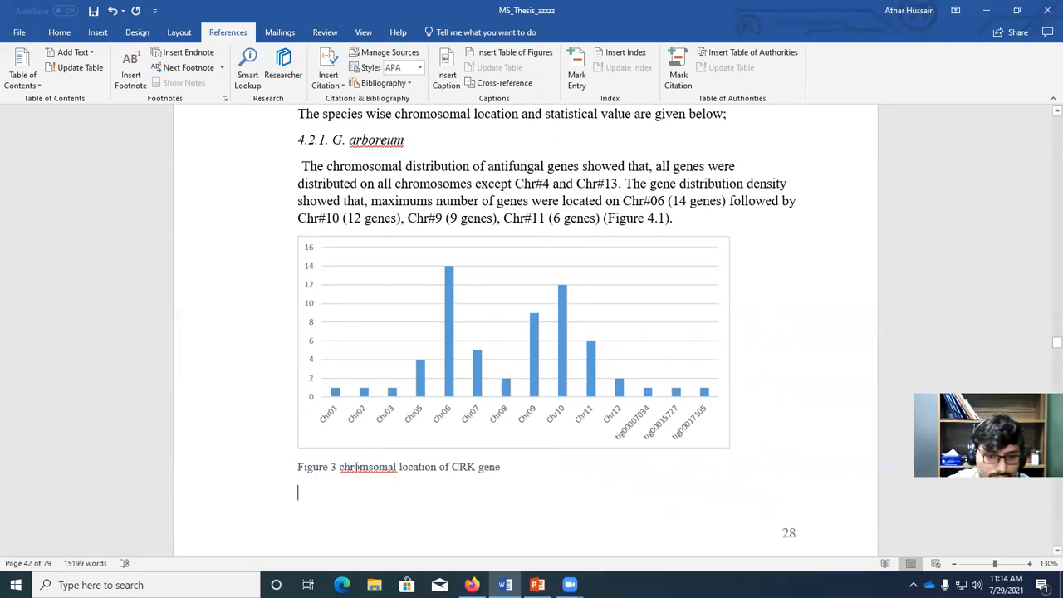
pyautogui.rightClick(402, 459)
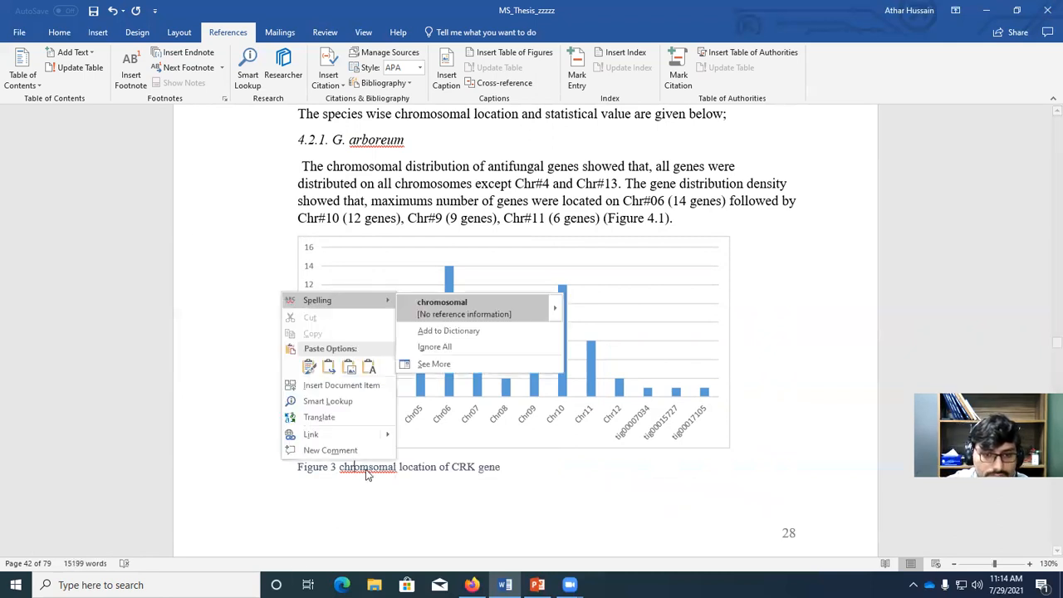
pyautogui.click(479, 307)
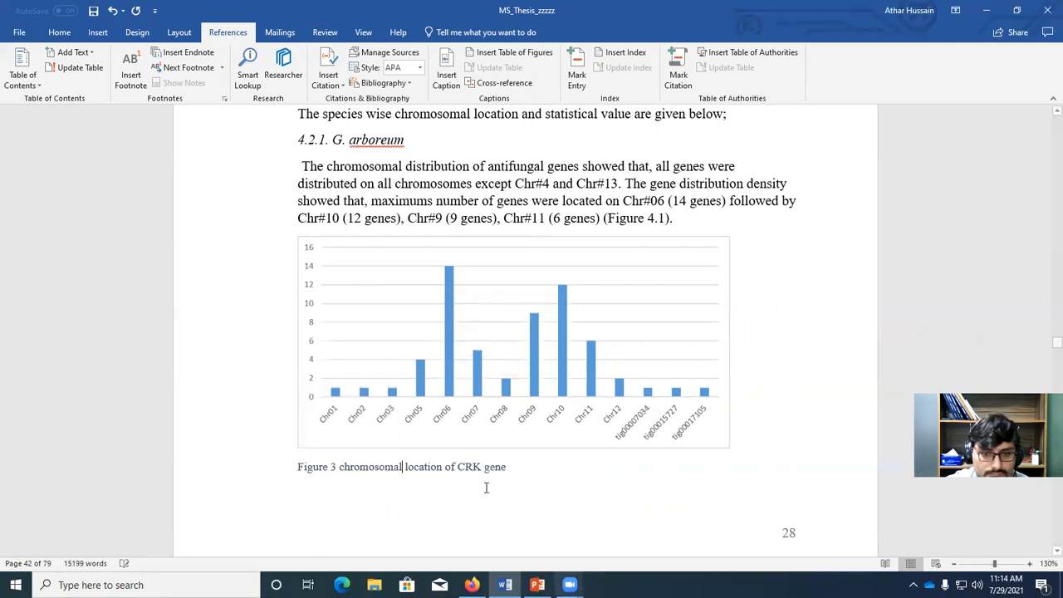
# Step: Examine the automatic label and number in the bar chart's caption and the section text around it
pyautogui.click(332, 468)
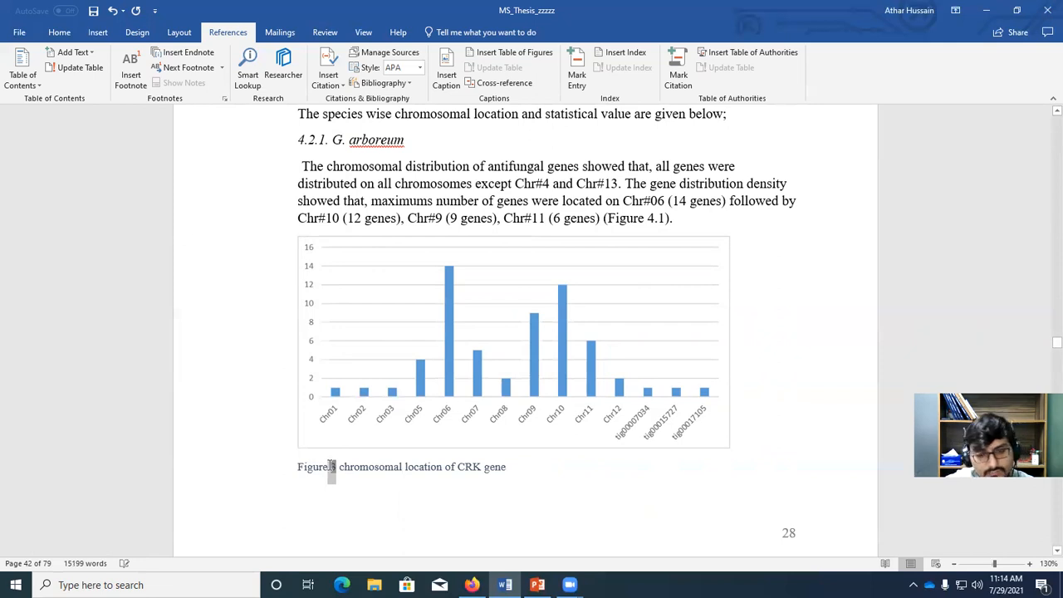
pyautogui.doubleClick(331, 468)
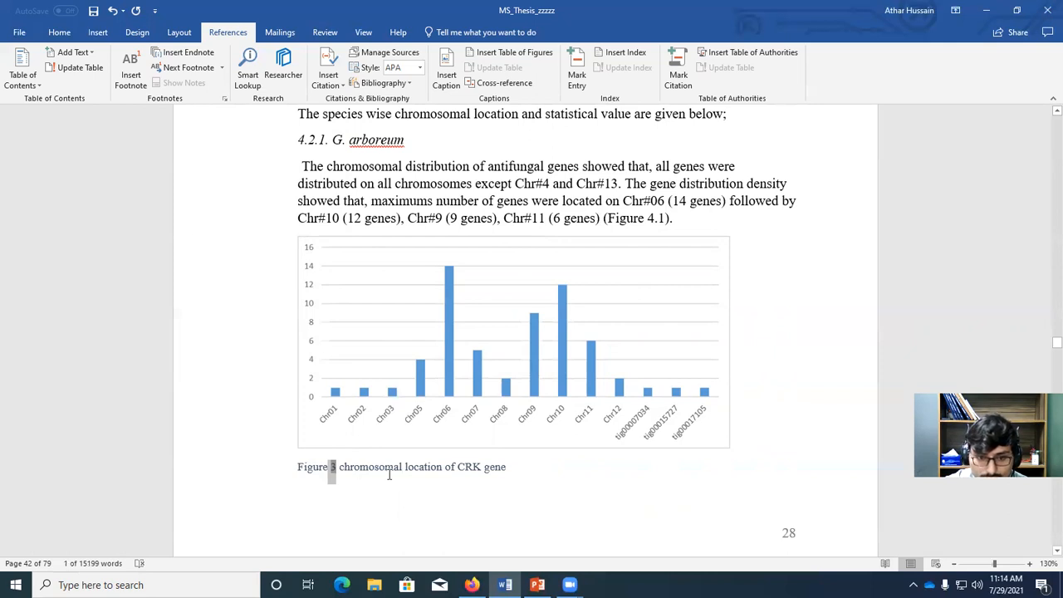
pyautogui.scroll(-3, 388, 475)
pyautogui.click(367, 329)
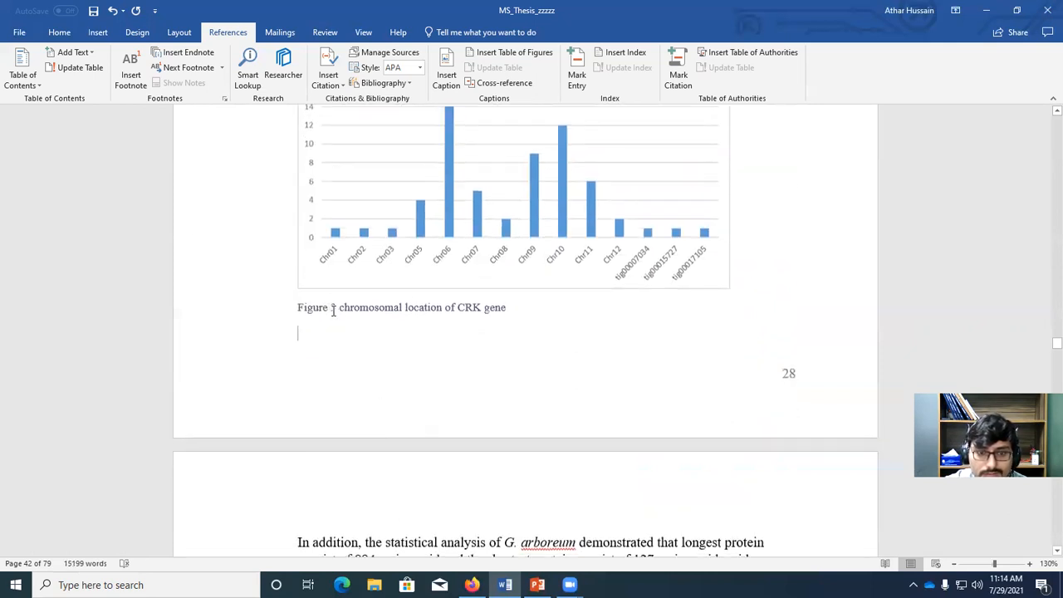
pyautogui.scroll(6, 390, 336)
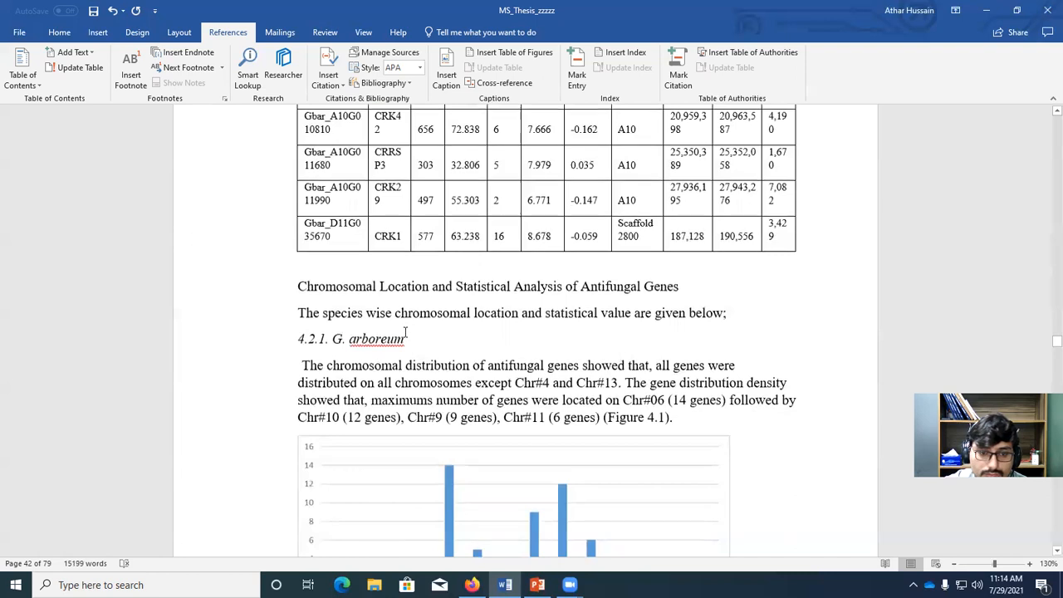
pyautogui.scroll(-4, 406, 330)
pyautogui.moveTo(334, 467); pyautogui.dragTo(325, 467)
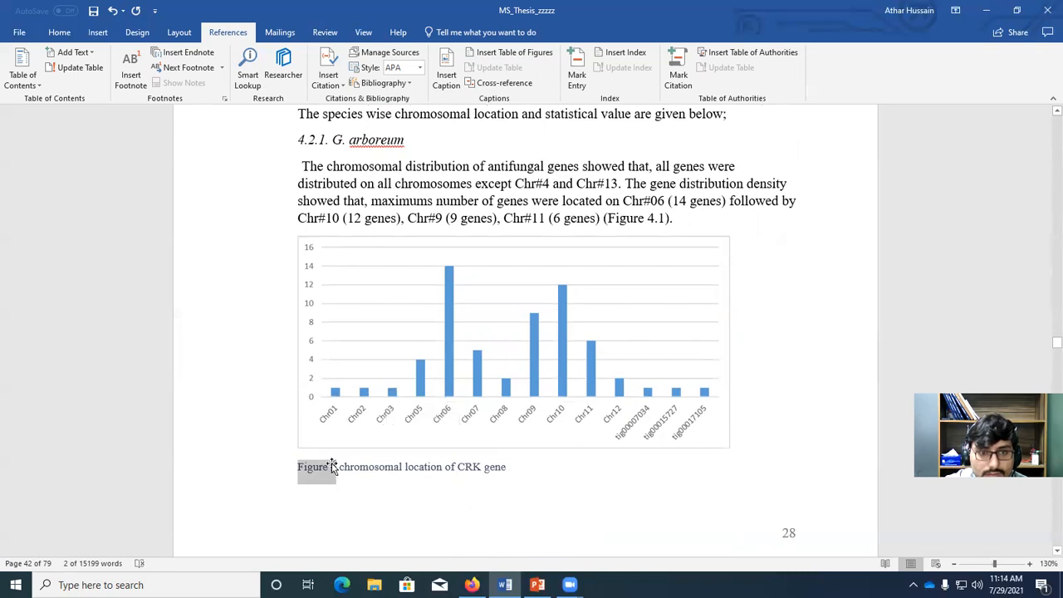
pyautogui.scroll(4, 333, 461)
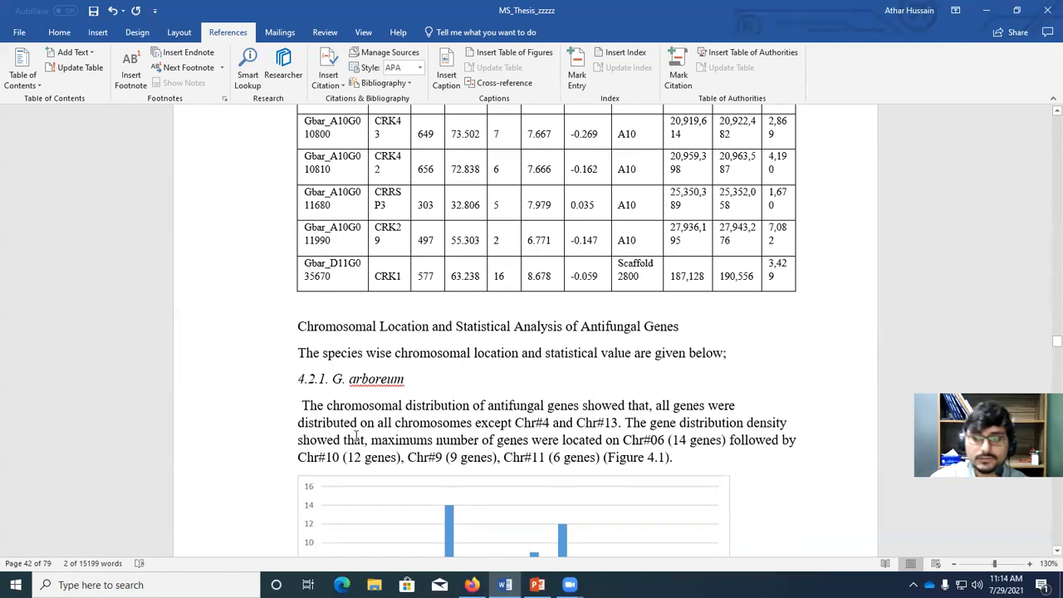
# Step: Insert a caption with the label Figure below the scatter chart of molecular weight, charge, isoelectric point and hydropathy
pyautogui.scroll(-17, 336, 368)
pyautogui.scroll(2, 403, 349)
pyautogui.scroll(3, 466, 299)
pyautogui.scroll(-4, 469, 299)
pyautogui.rightClick(502, 252)
pyautogui.click(488, 259)
pyautogui.rightClick(488, 260)
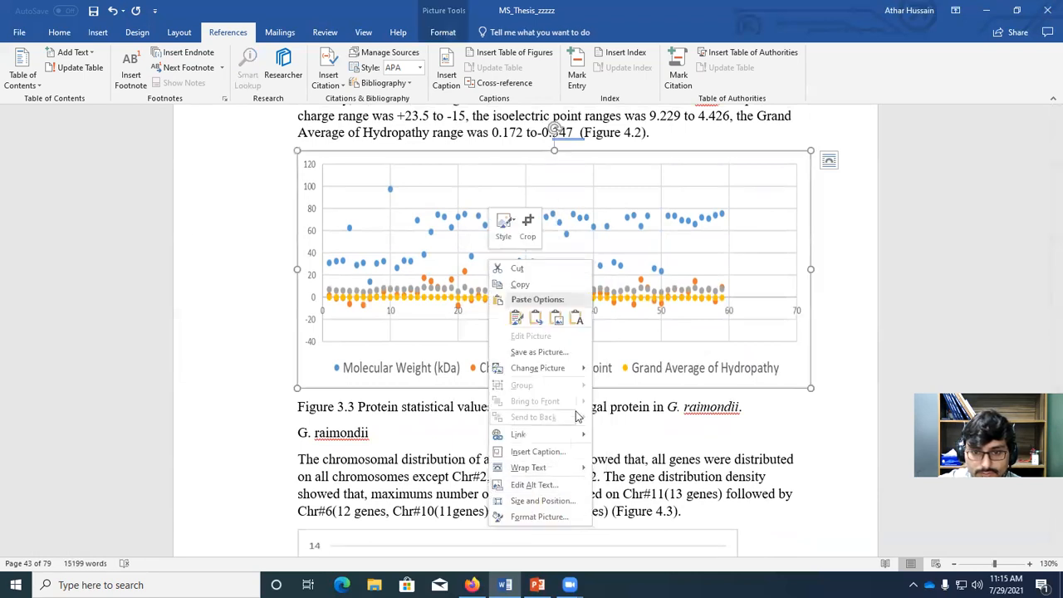
pyautogui.click(542, 453)
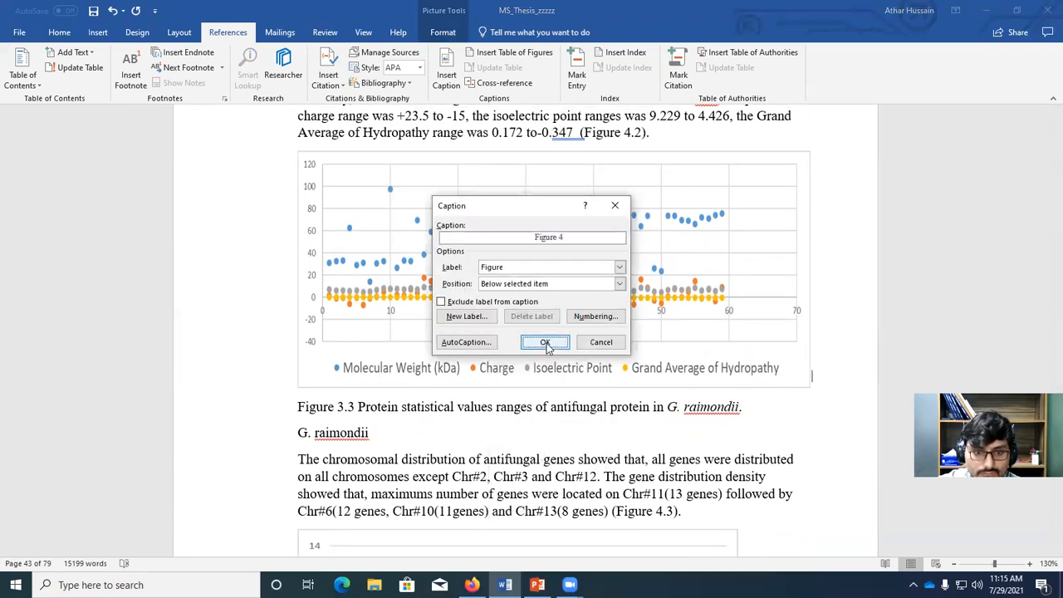
pyautogui.click(545, 342)
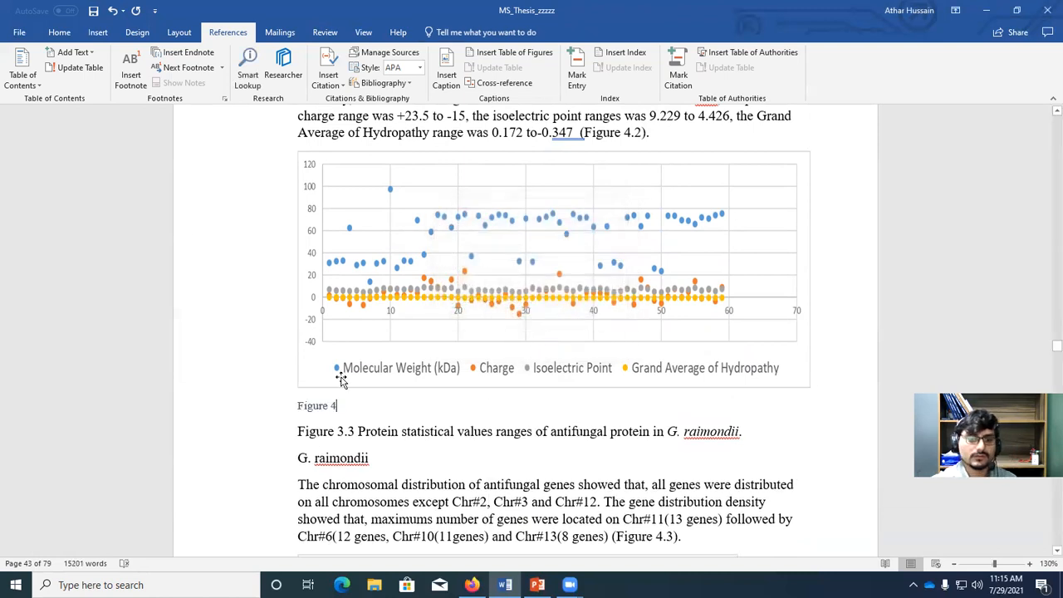
# Step: Compare the automatic numbering of the scatter chart's caption with the bar chart's caption and the old Figure 3.3 caption
pyautogui.moveTo(338, 405); pyautogui.dragTo(313, 406)
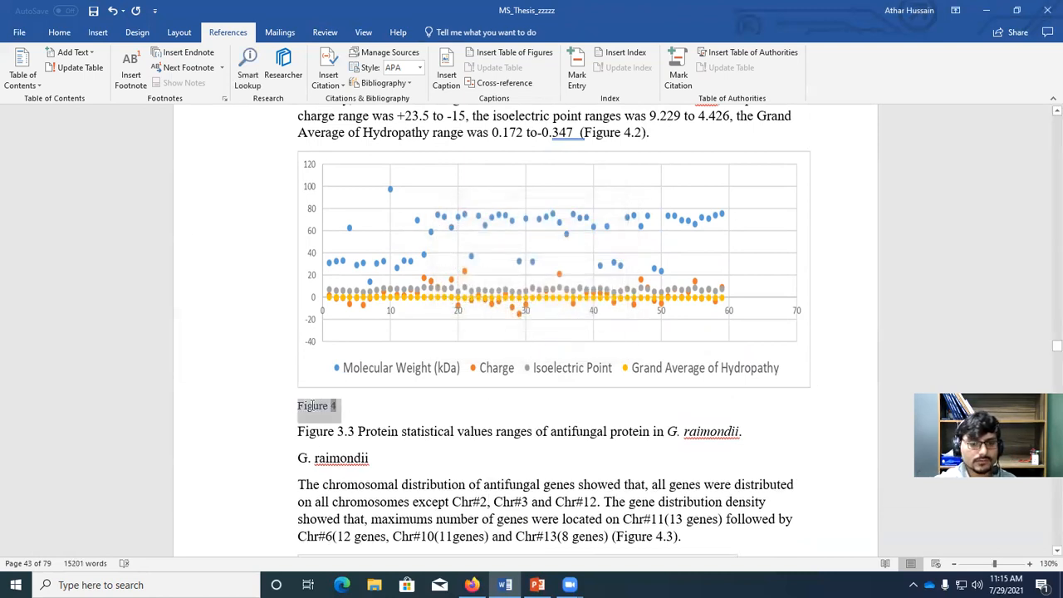
pyautogui.scroll(9, 446, 316)
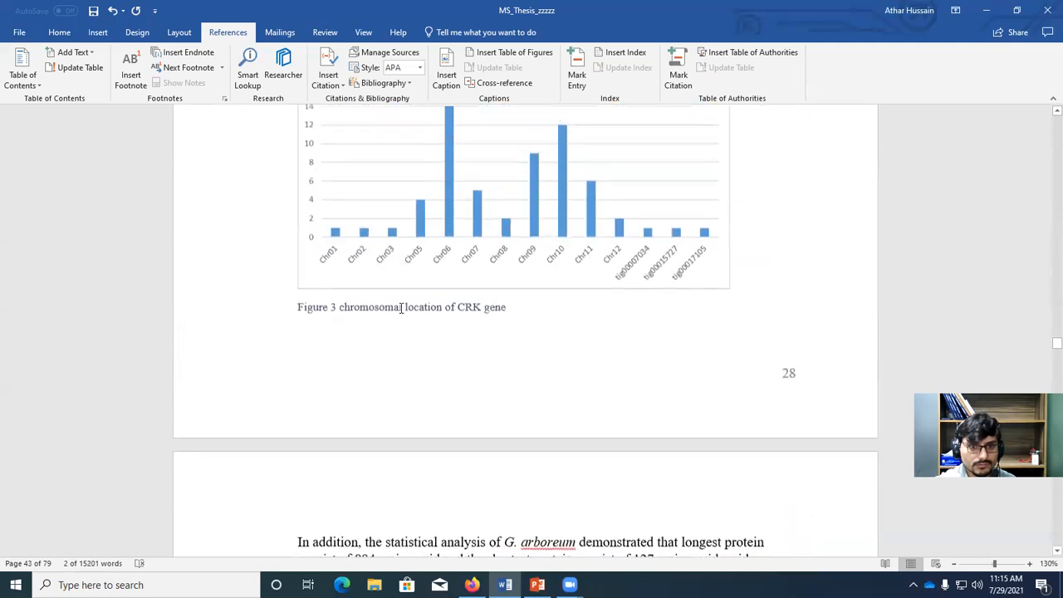
pyautogui.click(316, 311)
pyautogui.scroll(-10, 311, 432)
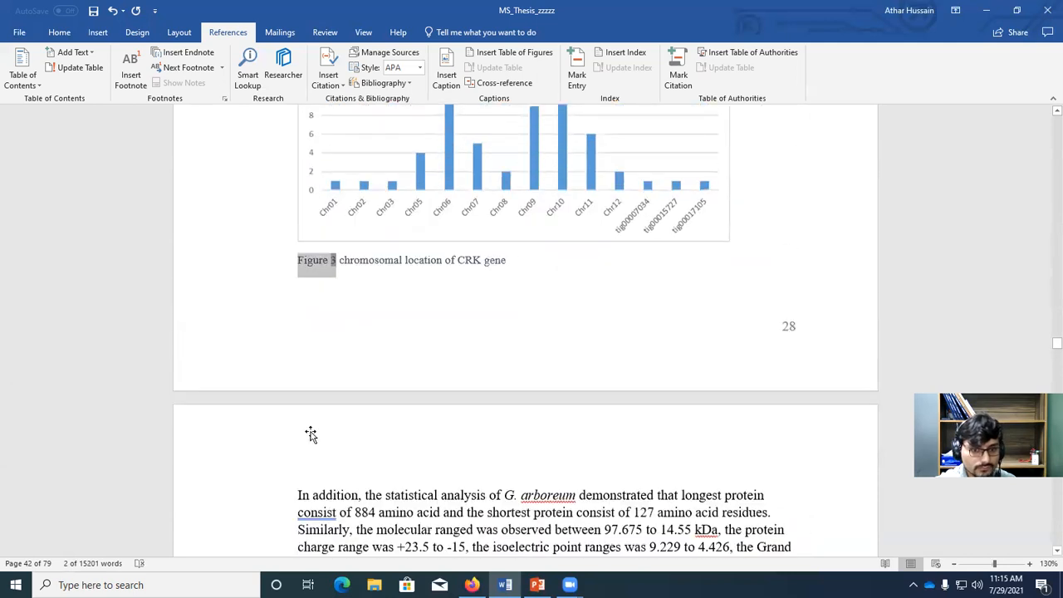
pyautogui.click(335, 406)
pyautogui.click(335, 406)
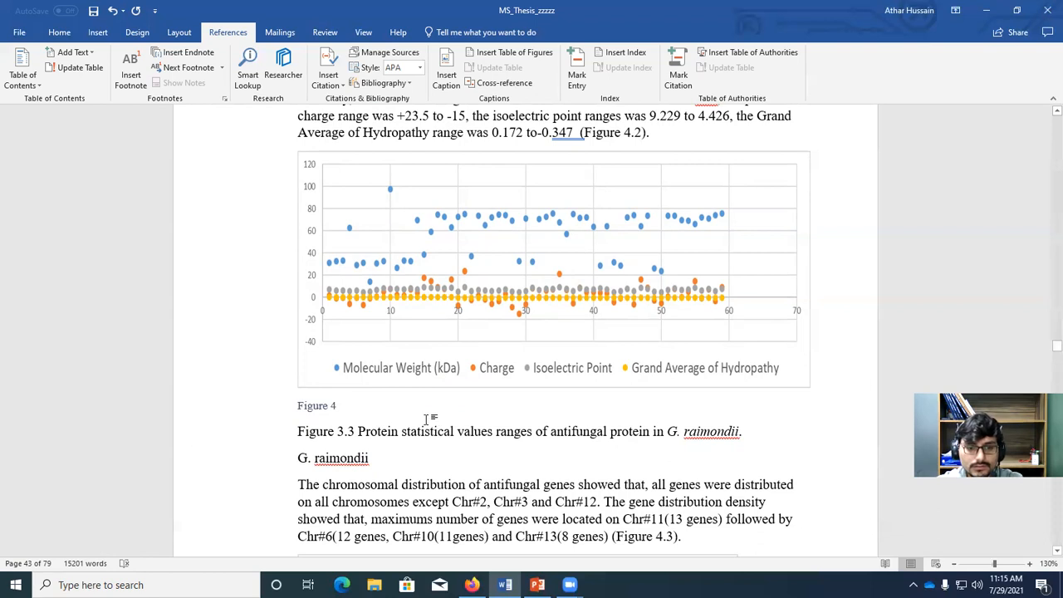
pyautogui.moveTo(356, 431); pyautogui.dragTo(335, 433)
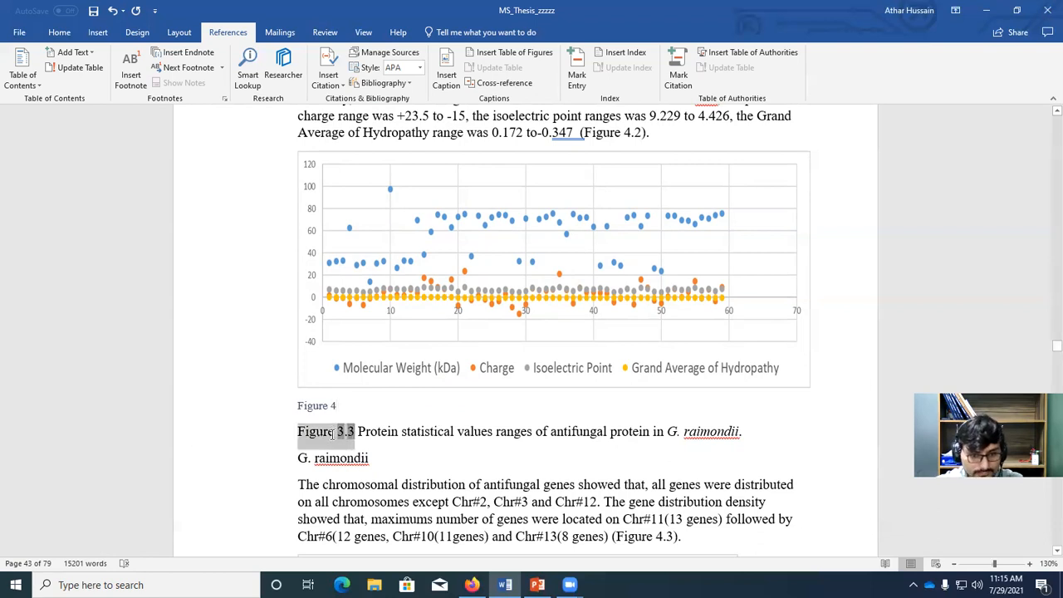
pyautogui.tripleClick(335, 433)
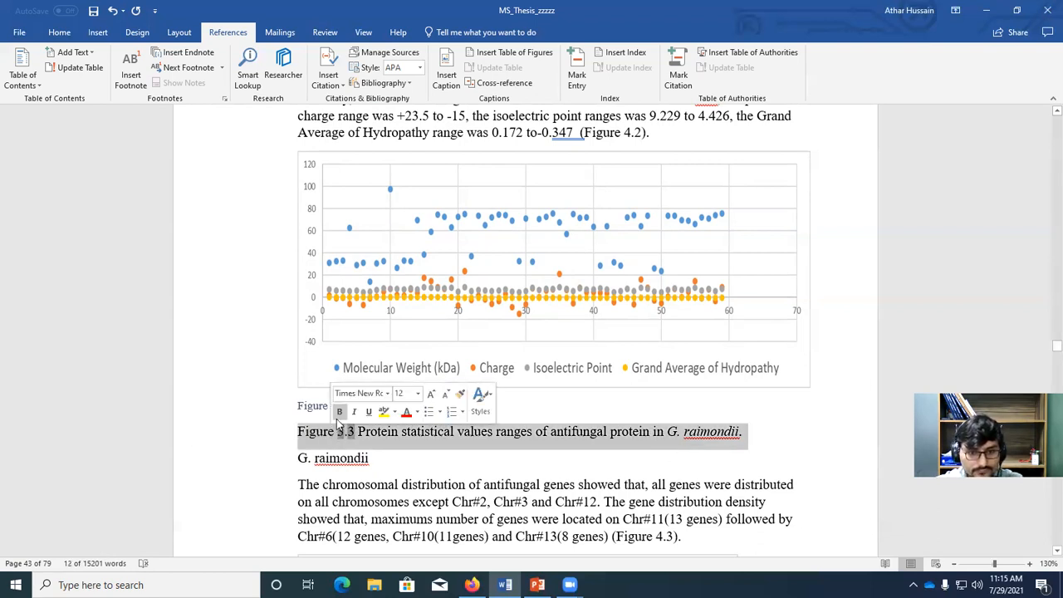
pyautogui.click(321, 395)
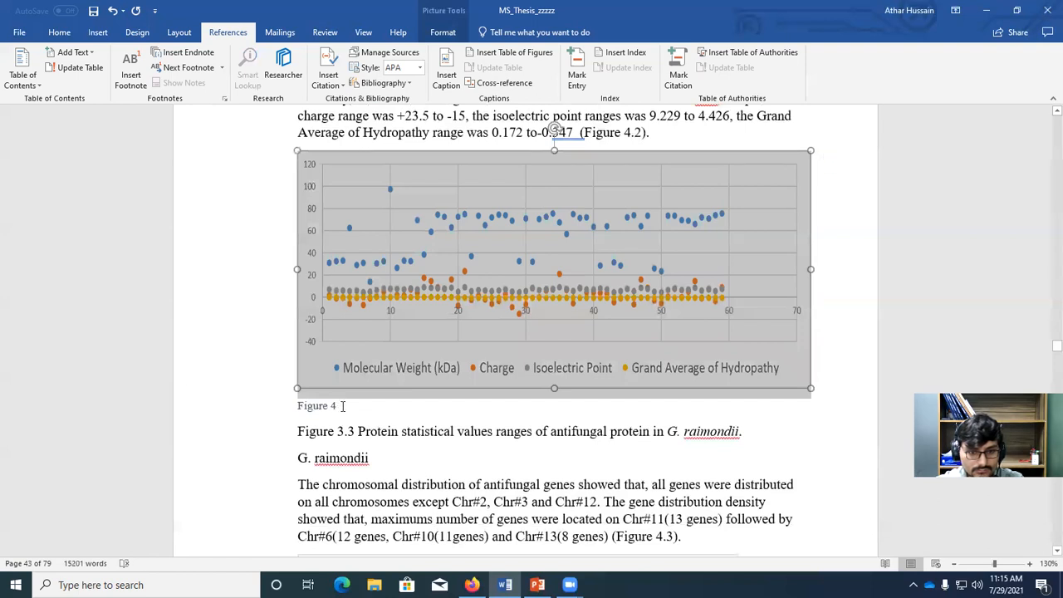
# Step: Complete the scatter chart's new automatic caption with the text "Protein statistical analysis"
pyautogui.click(341, 406)
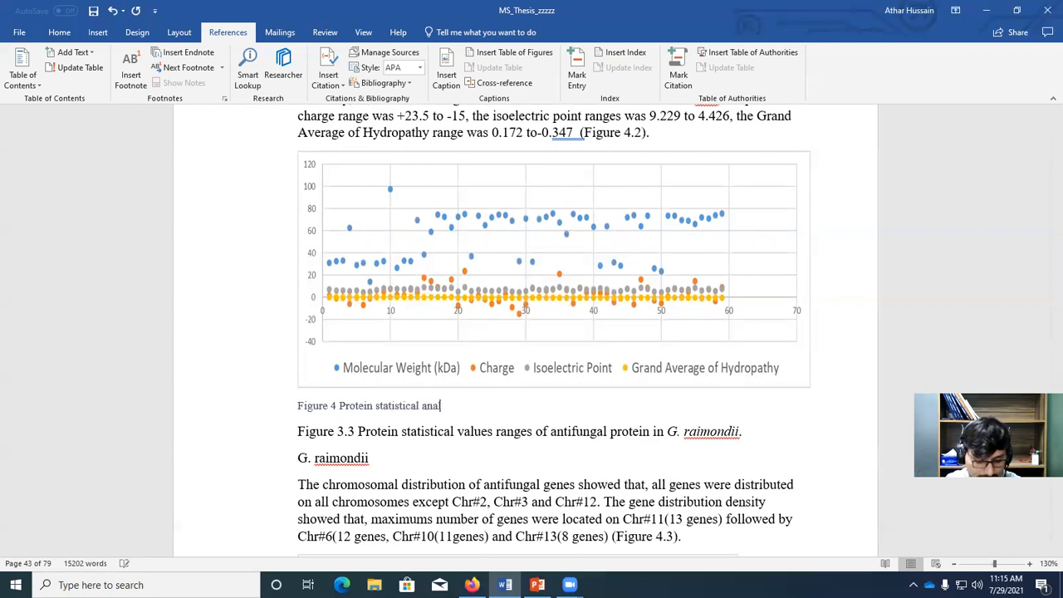
pyautogui.press('Down')
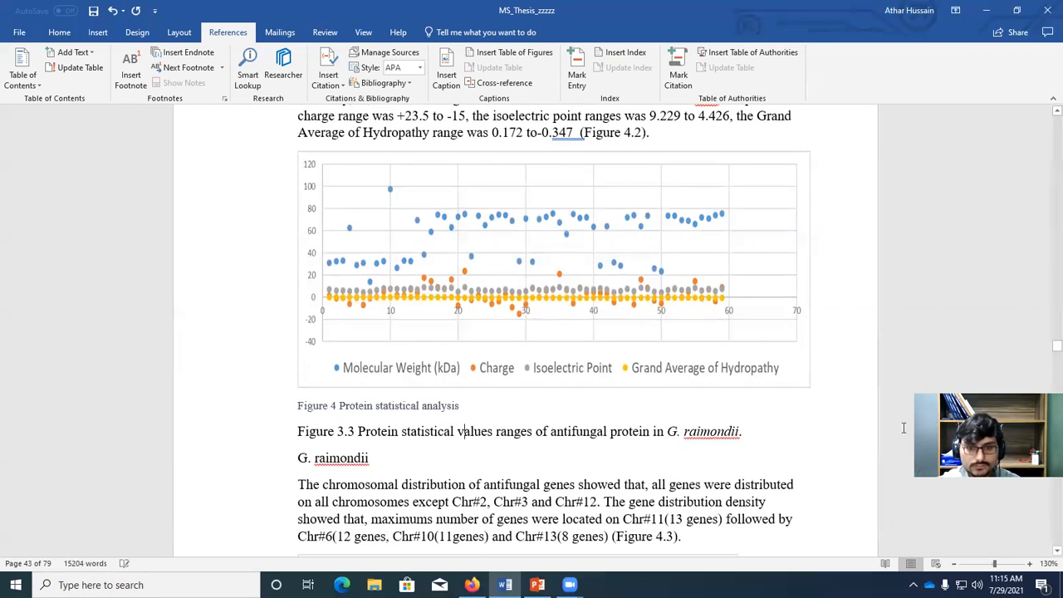
# Step: Insert a page break before the LIST OF FIGURES heading in the thesis front matter
pyautogui.moveTo(1045, 348); pyautogui.dragTo(1045, 153)
pyautogui.scroll(4, 398, 436)
pyautogui.scroll(-5, 473, 424)
pyautogui.scroll(-20, 485, 440)
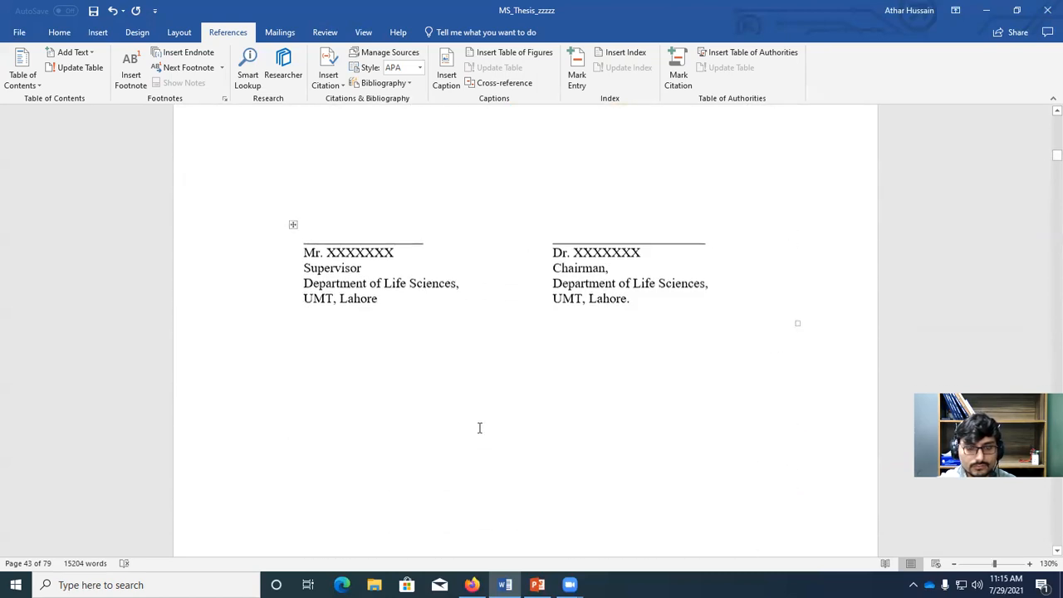
pyautogui.scroll(-20, 477, 428)
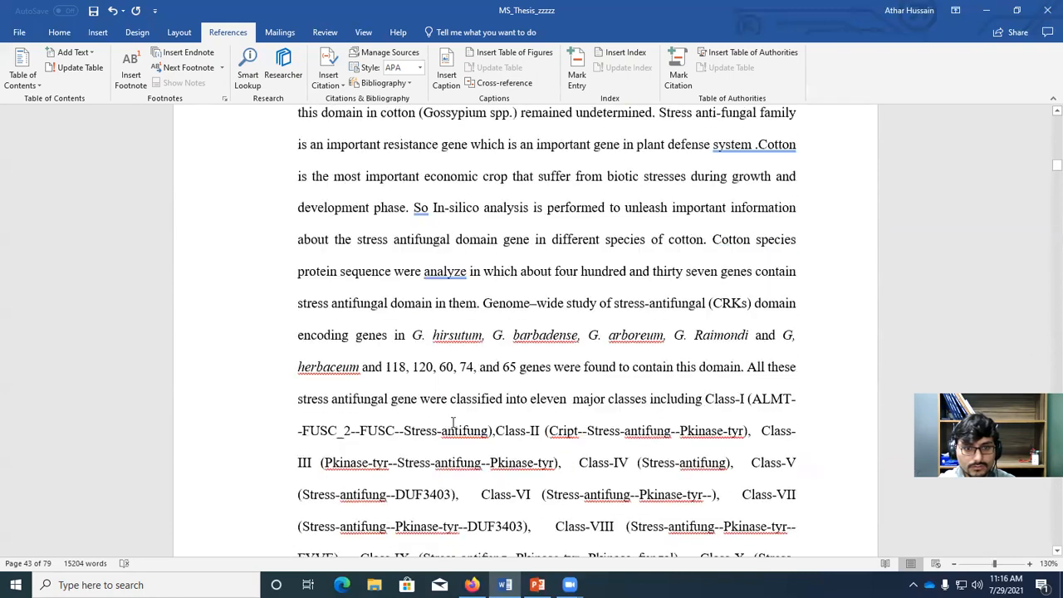
pyautogui.scroll(-20, 456, 420)
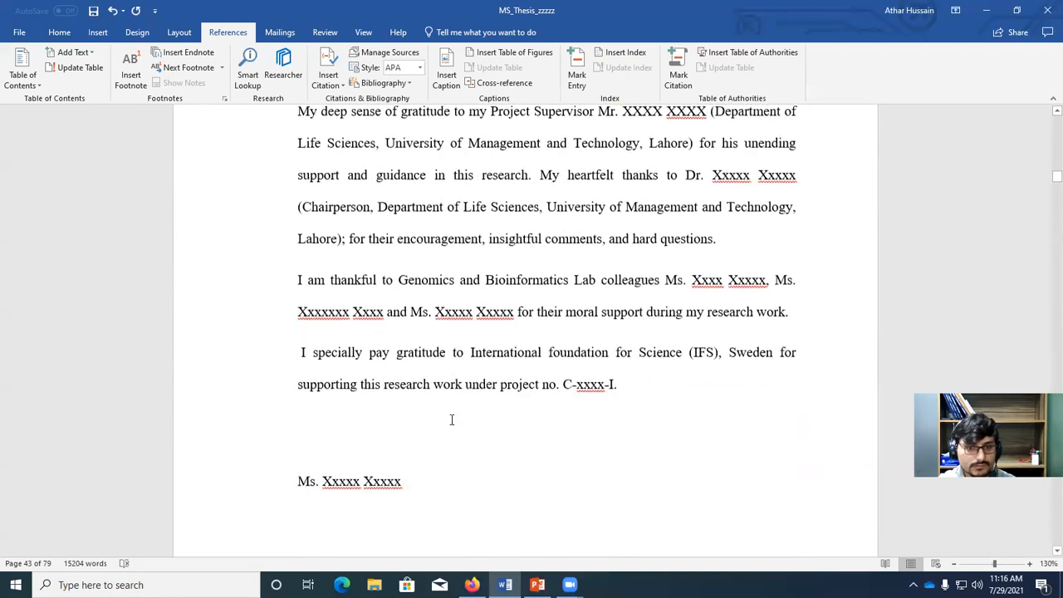
pyautogui.scroll(-7, 453, 419)
pyautogui.scroll(6, 457, 427)
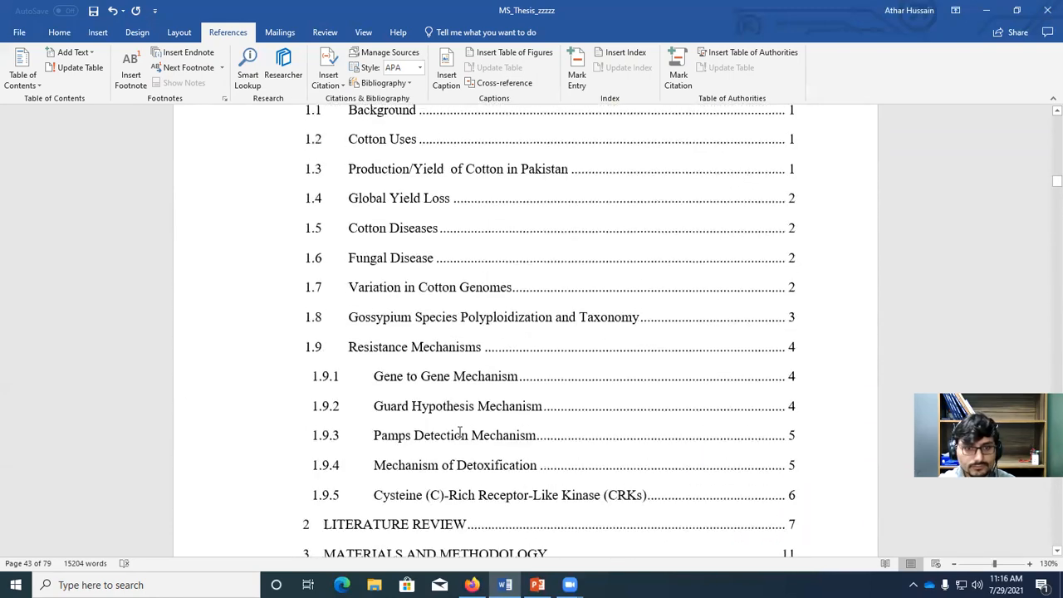
pyautogui.scroll(3, 459, 431)
pyautogui.scroll(-12, 458, 432)
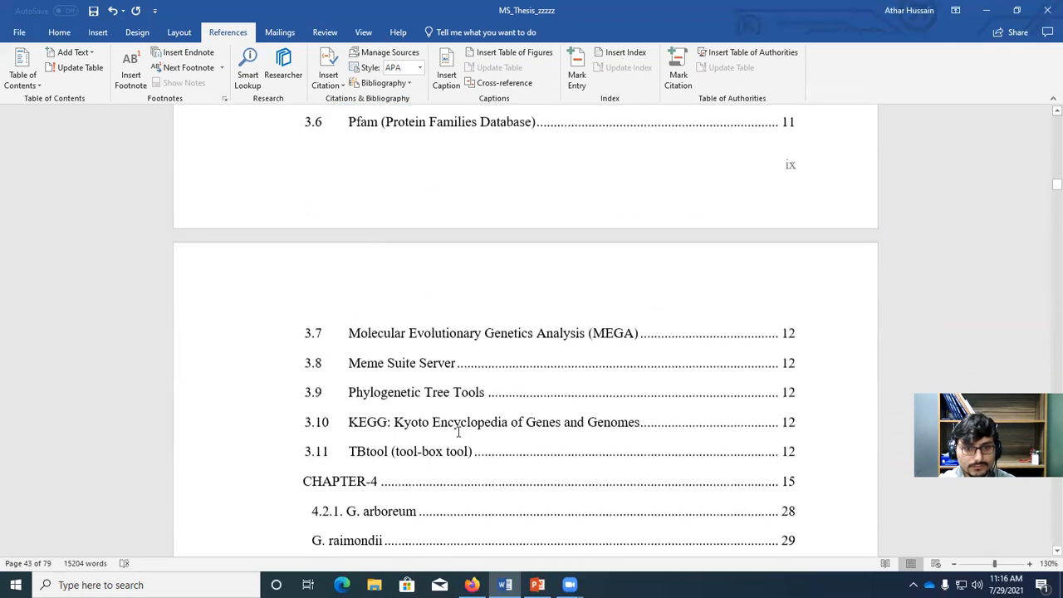
pyautogui.scroll(-5, 457, 431)
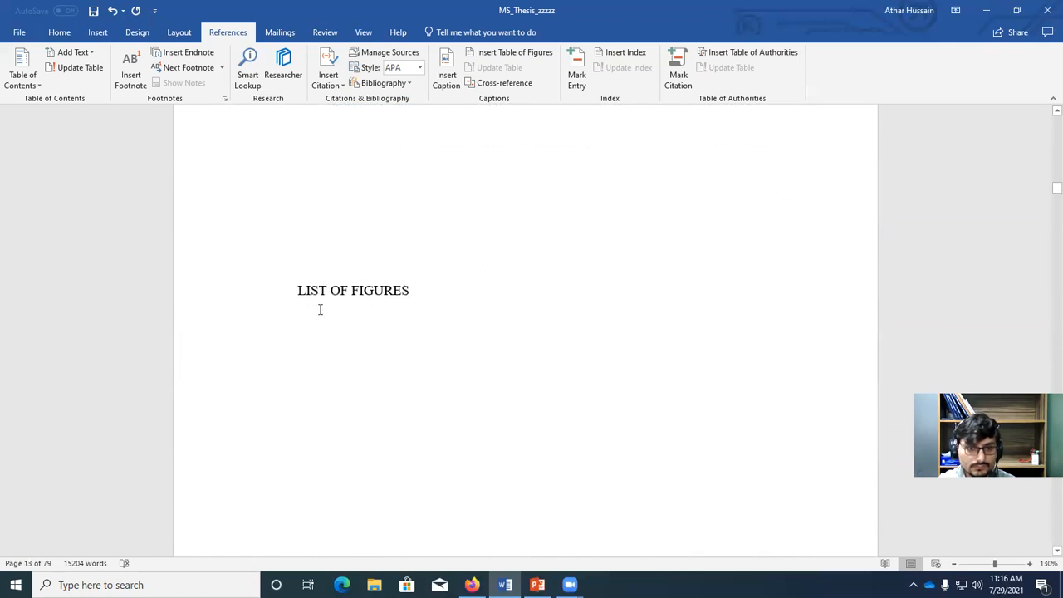
pyautogui.click(59, 33)
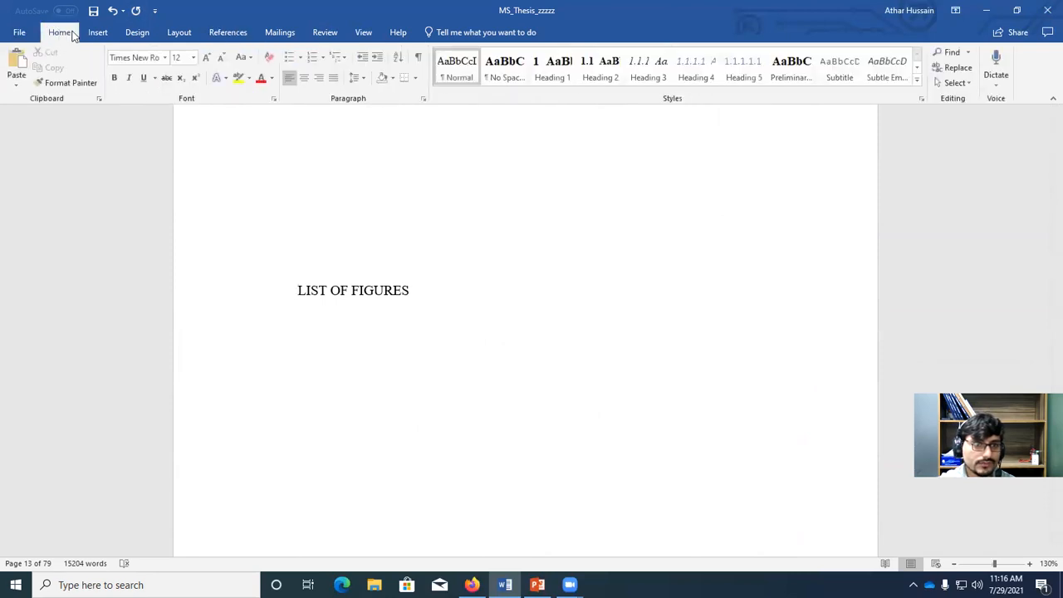
pyautogui.click(98, 32)
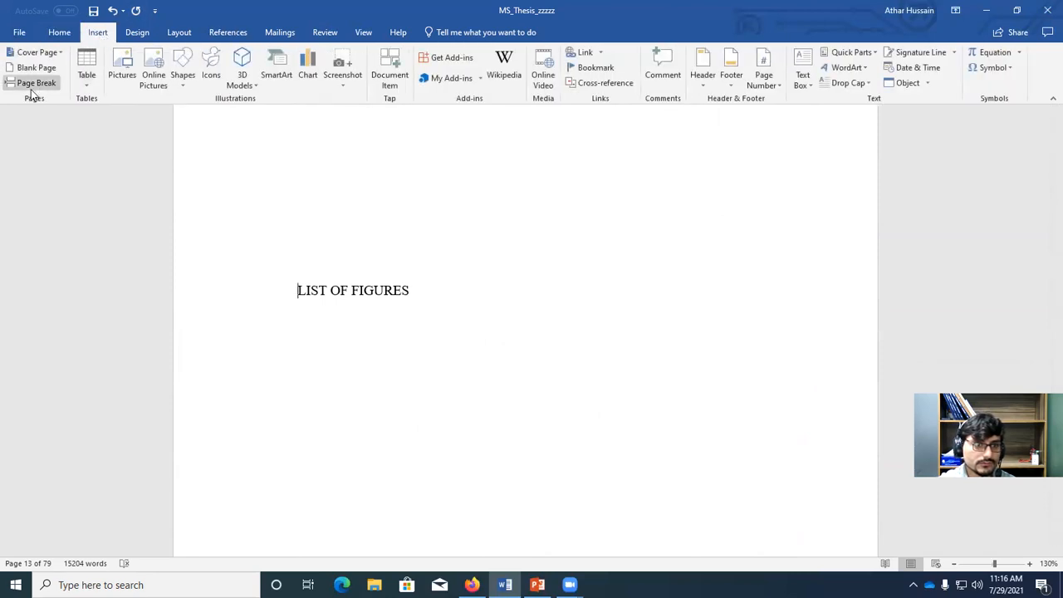
pyautogui.click(22, 87)
pyautogui.scroll(-3, 384, 387)
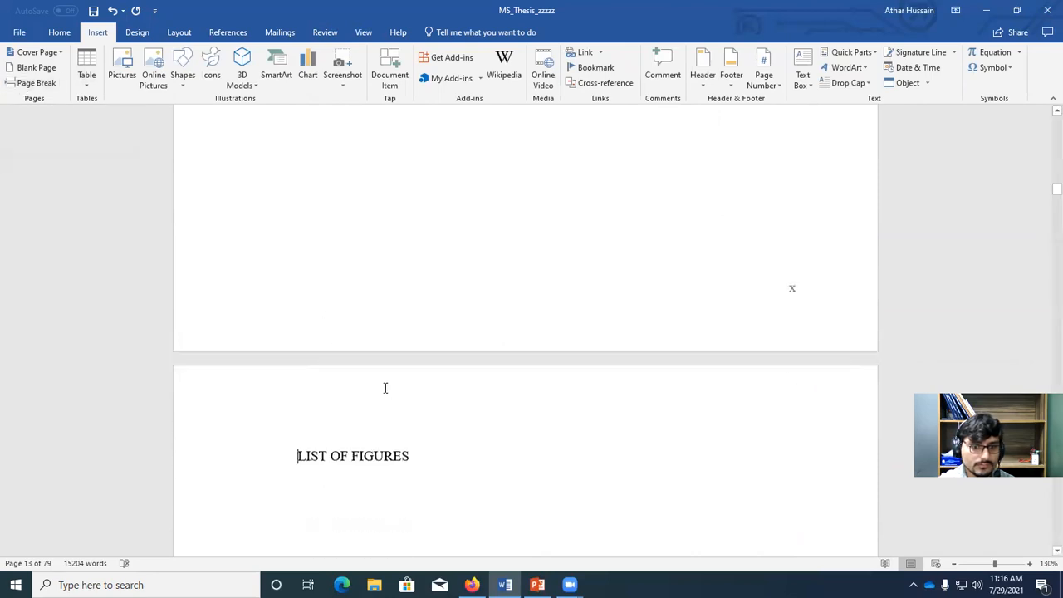
# Step: Add an empty line below the LIST OF FIGURES heading and open the Table of Figures settings for it
pyautogui.click(428, 310)
pyautogui.press('Return')
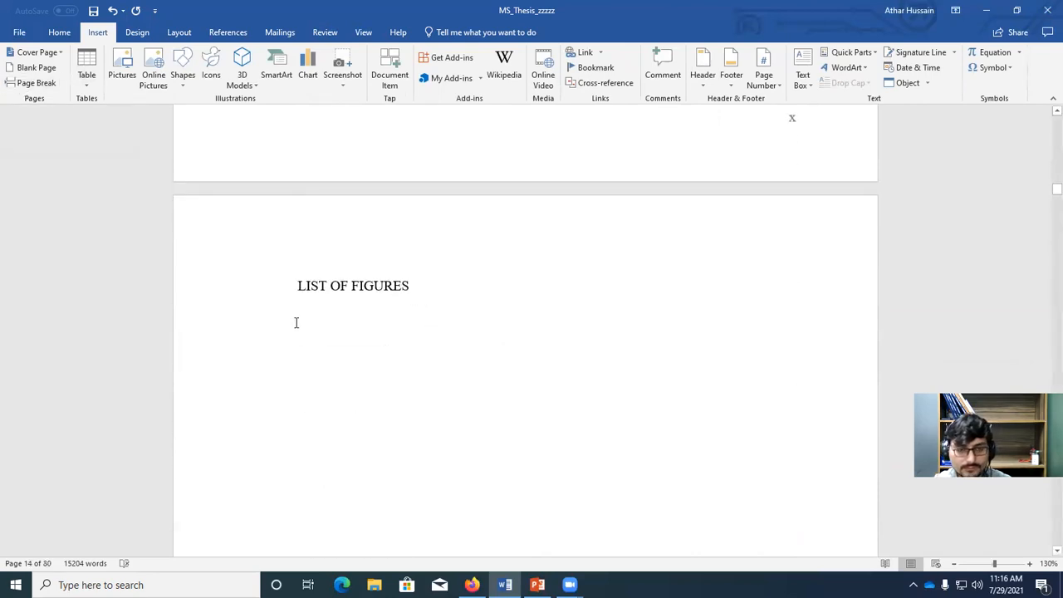
pyautogui.click(223, 33)
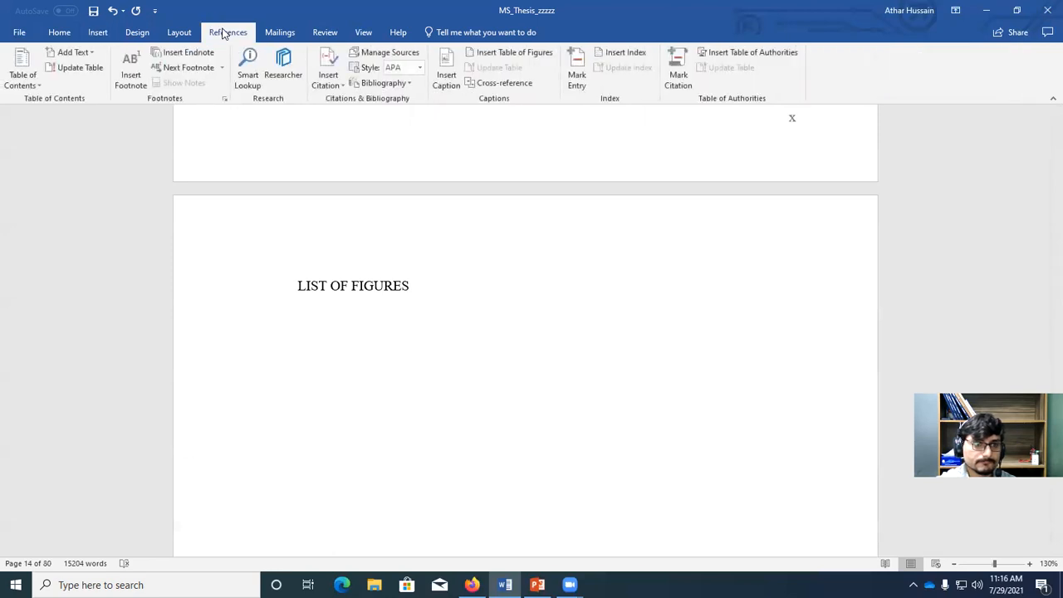
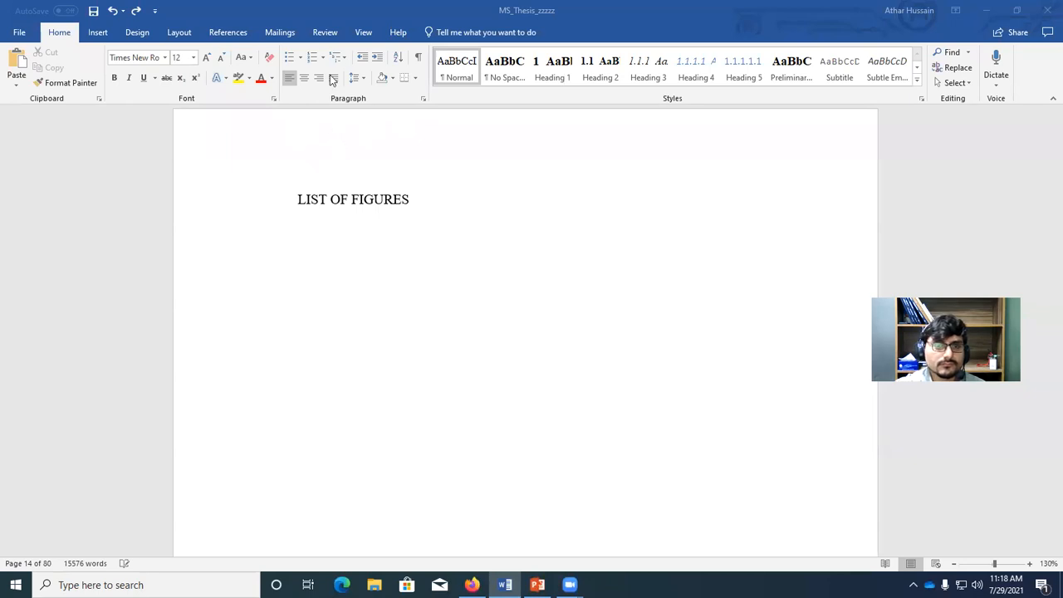
pyautogui.click(229, 33)
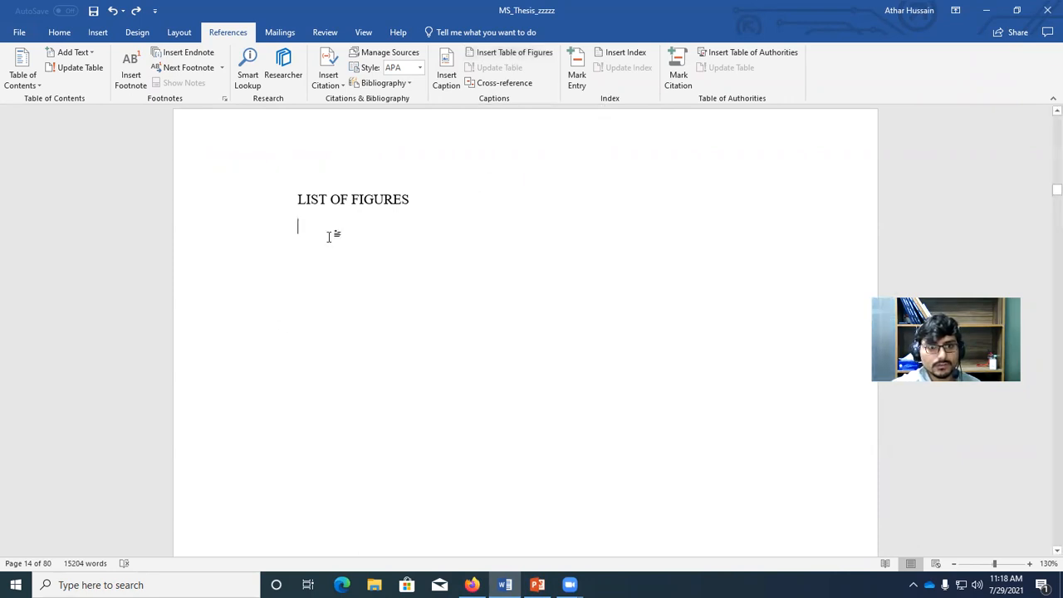
pyautogui.click(493, 53)
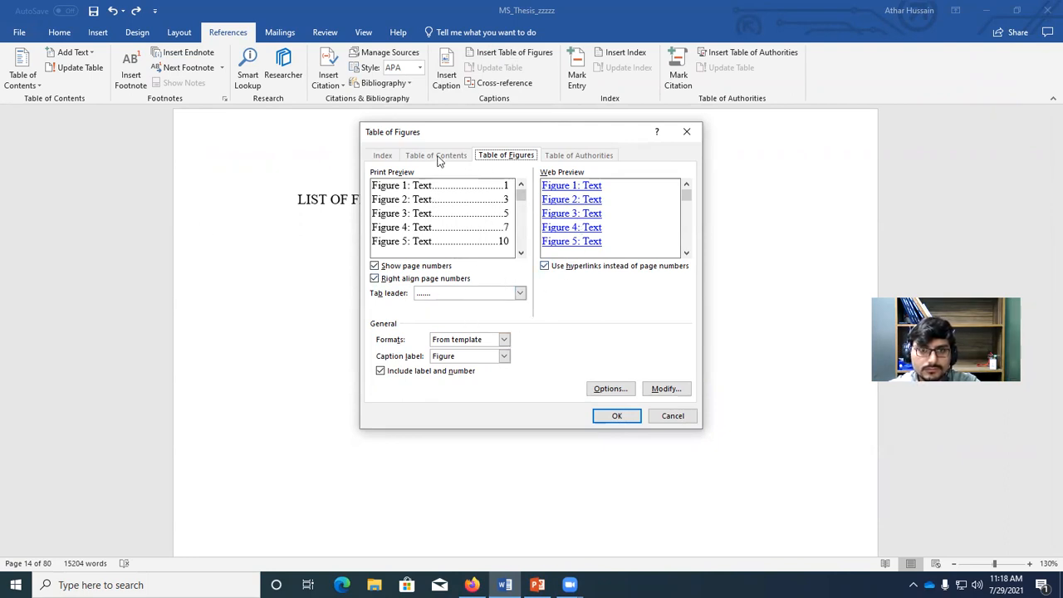
# Step: Try the page-number option and the dashed and underlined tab leaders for the table of figures, then restore the dotted leader
pyautogui.click(374, 267)
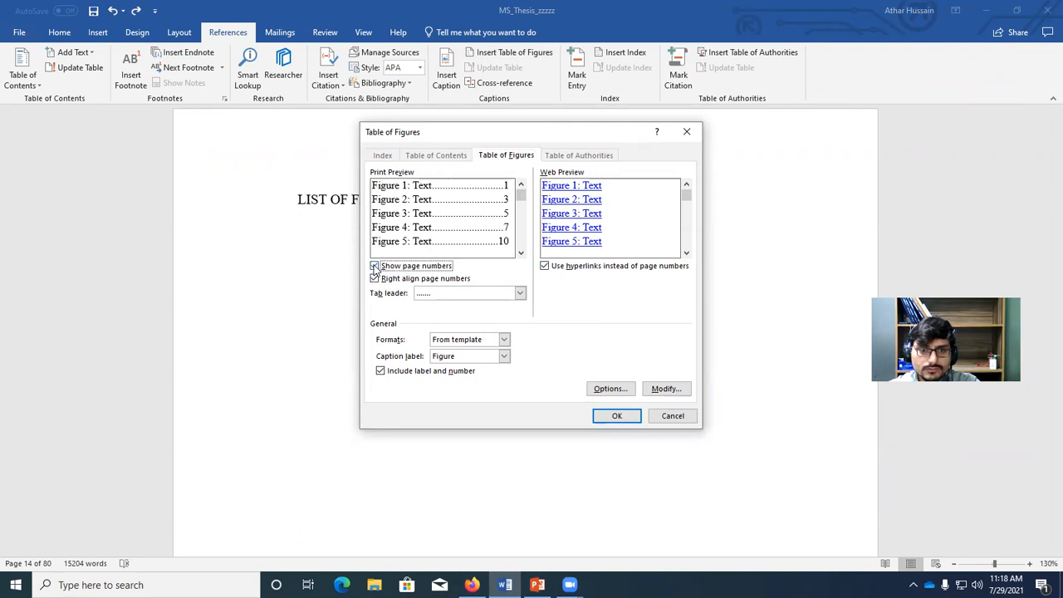
pyautogui.click(375, 266)
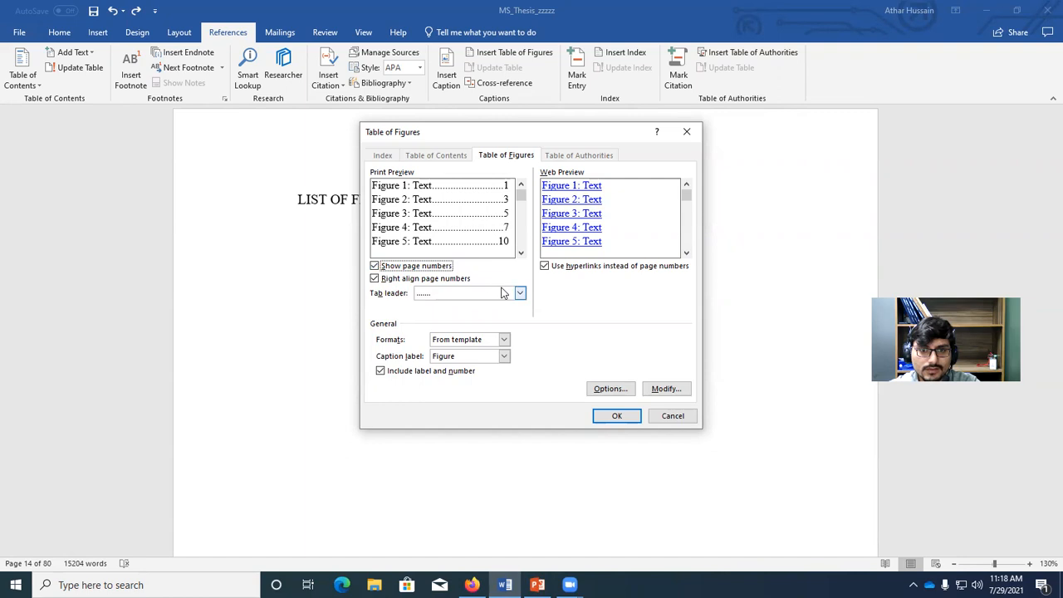
pyautogui.click(521, 296)
pyautogui.click(455, 325)
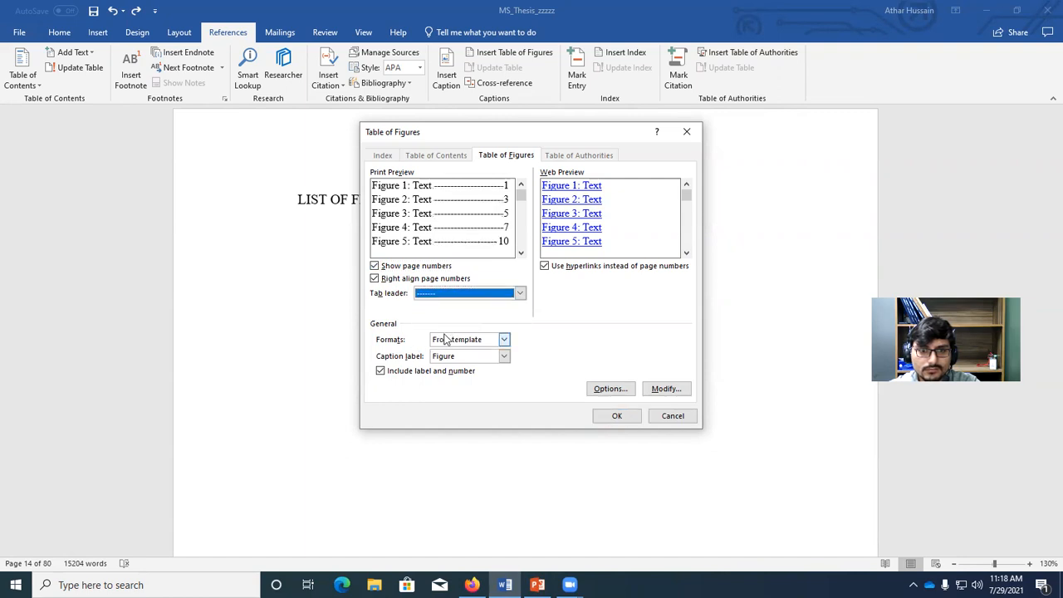
pyautogui.click(521, 296)
pyautogui.click(462, 333)
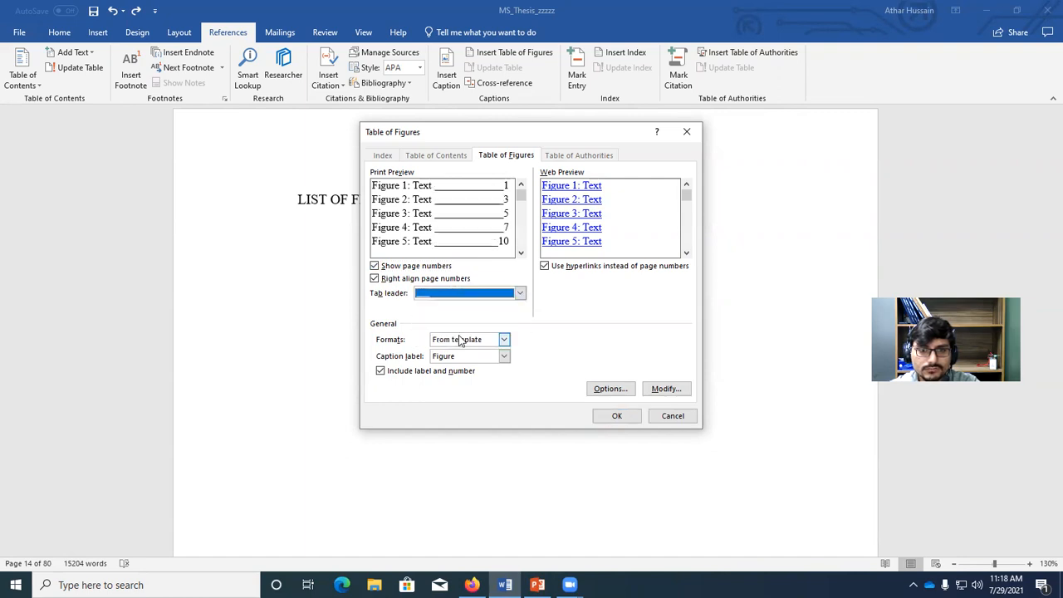
pyautogui.click(521, 296)
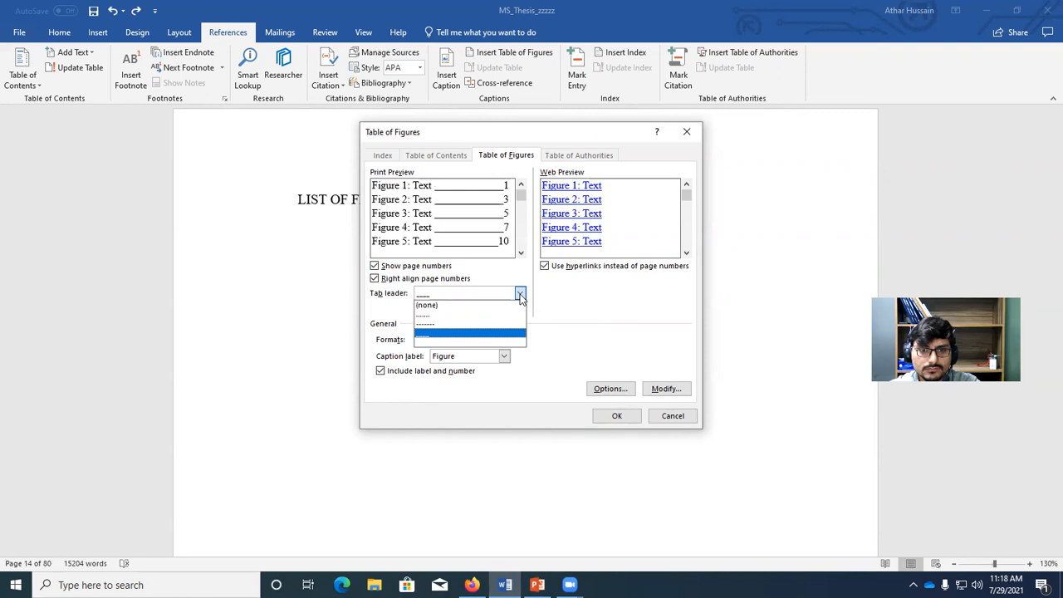
pyautogui.click(446, 320)
# Step: Switch to the thesis guidelines PDF in Firefox and examine the dot leaders in its sample table of contents
pyautogui.click(472, 584)
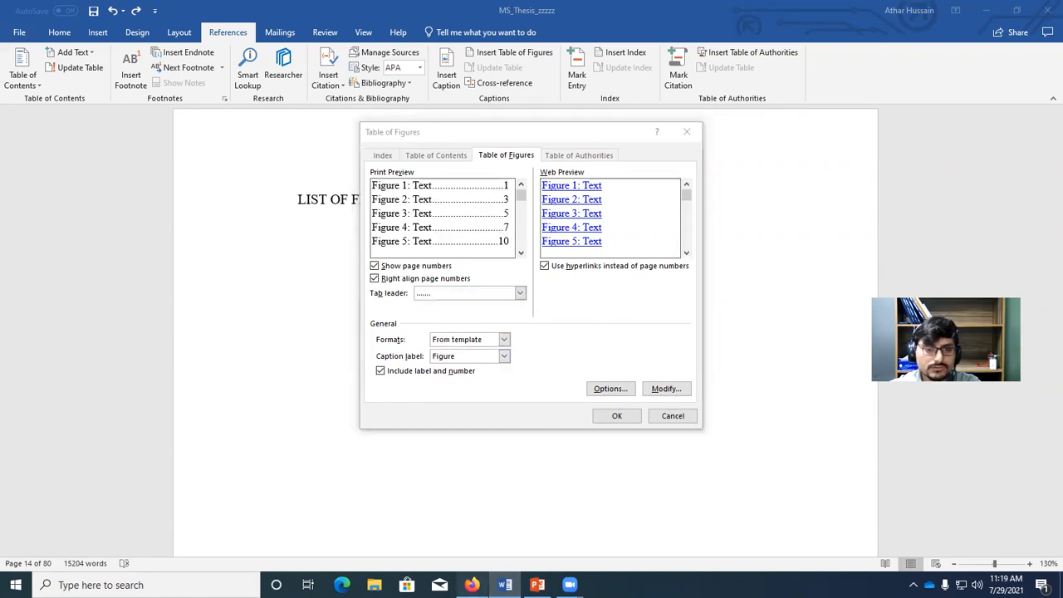
pyautogui.scroll(-4, 487, 324)
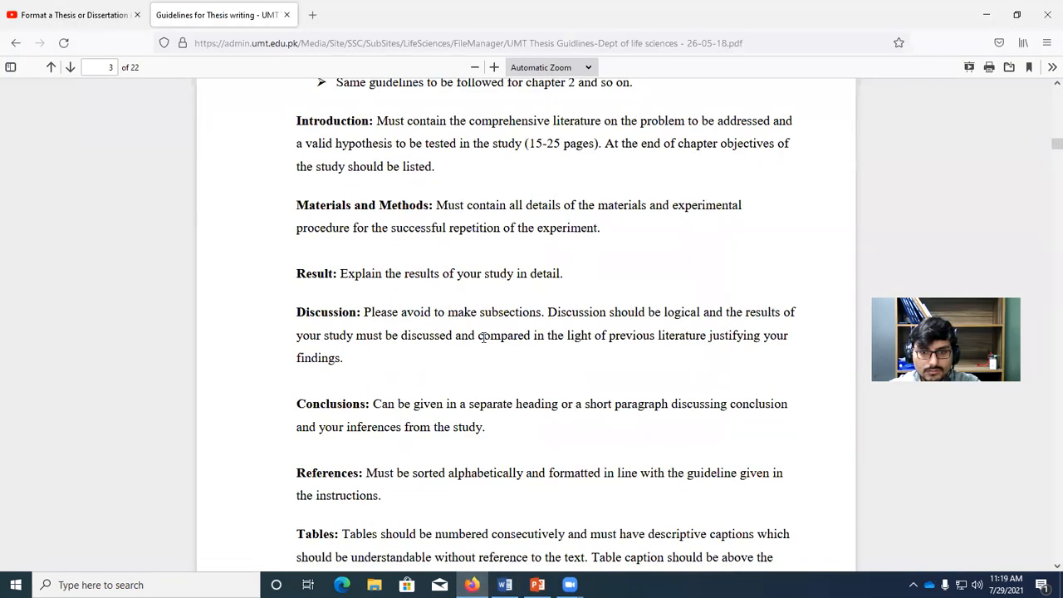
pyautogui.scroll(-20, 481, 336)
pyautogui.scroll(-20, 485, 338)
pyautogui.scroll(5, 484, 345)
pyautogui.scroll(-19, 486, 342)
pyautogui.scroll(-18, 488, 341)
pyautogui.scroll(-18, 488, 342)
pyautogui.scroll(-18, 488, 341)
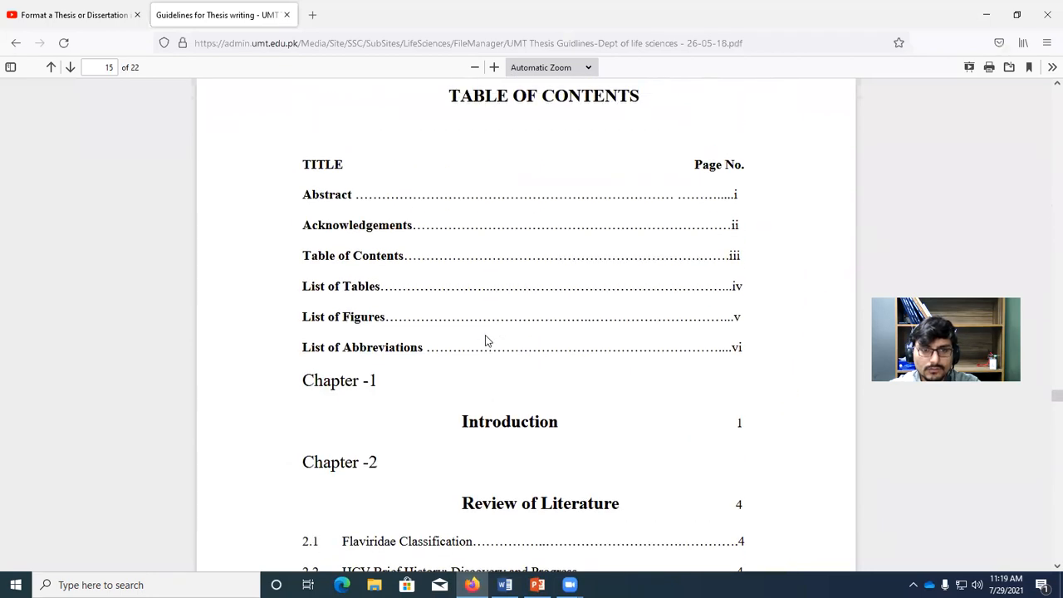
pyautogui.scroll(1, 379, 212)
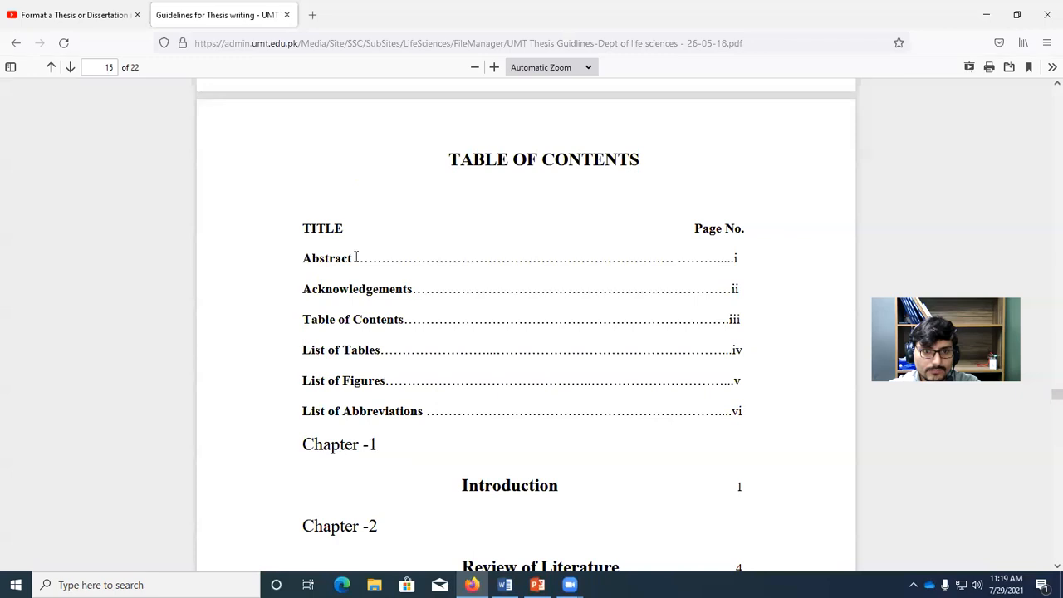
pyautogui.moveTo(353, 260); pyautogui.dragTo(699, 259)
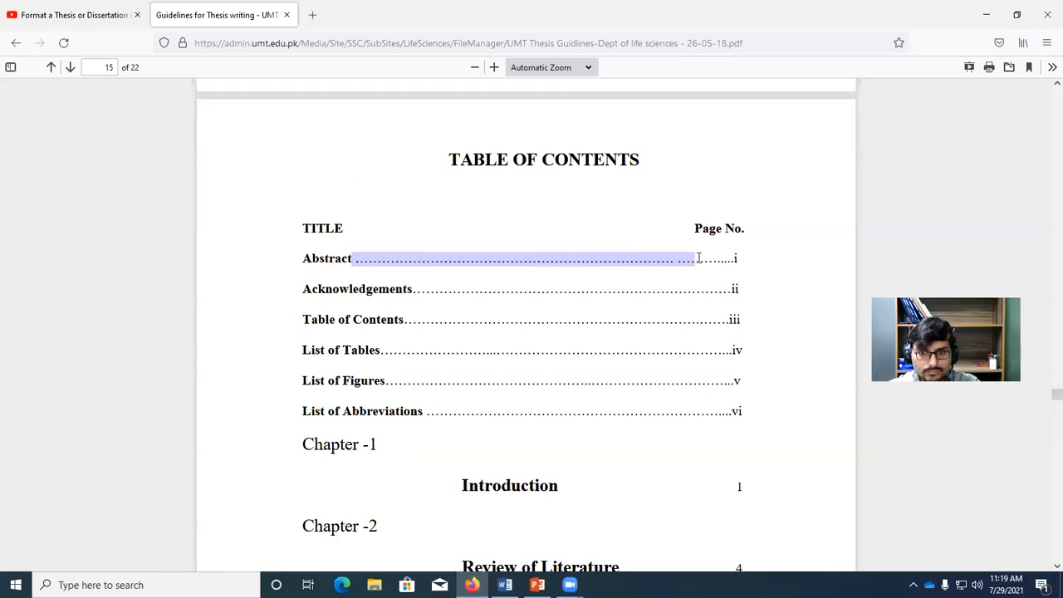
# Step: Examine the layout of the sample List of Tables and List of Figures in the guidelines, including the first figure's title
pyautogui.scroll(-7, 479, 379)
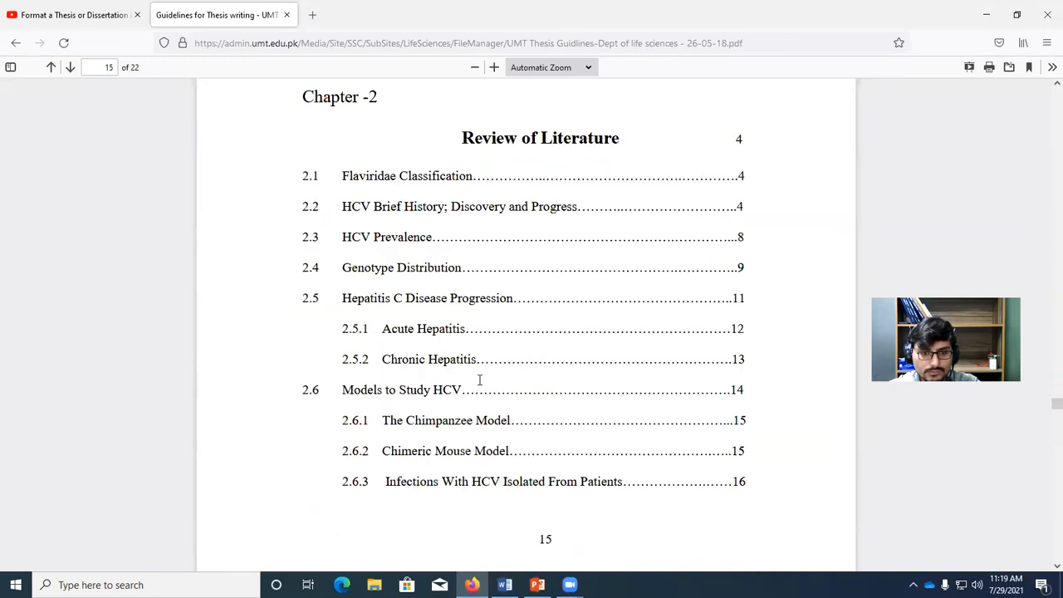
pyautogui.scroll(-20, 480, 370)
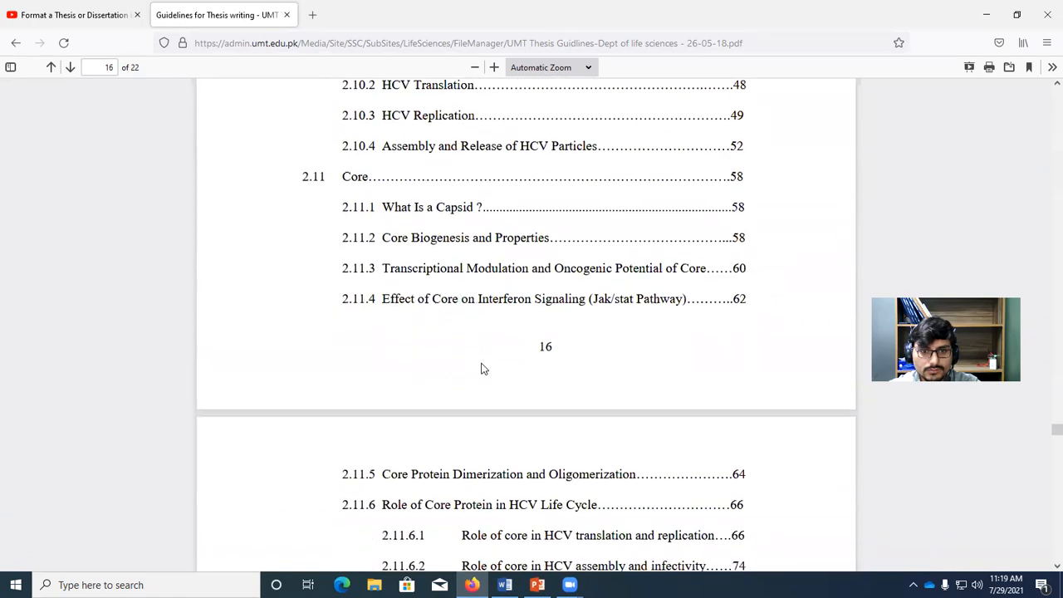
pyautogui.scroll(-15, 481, 368)
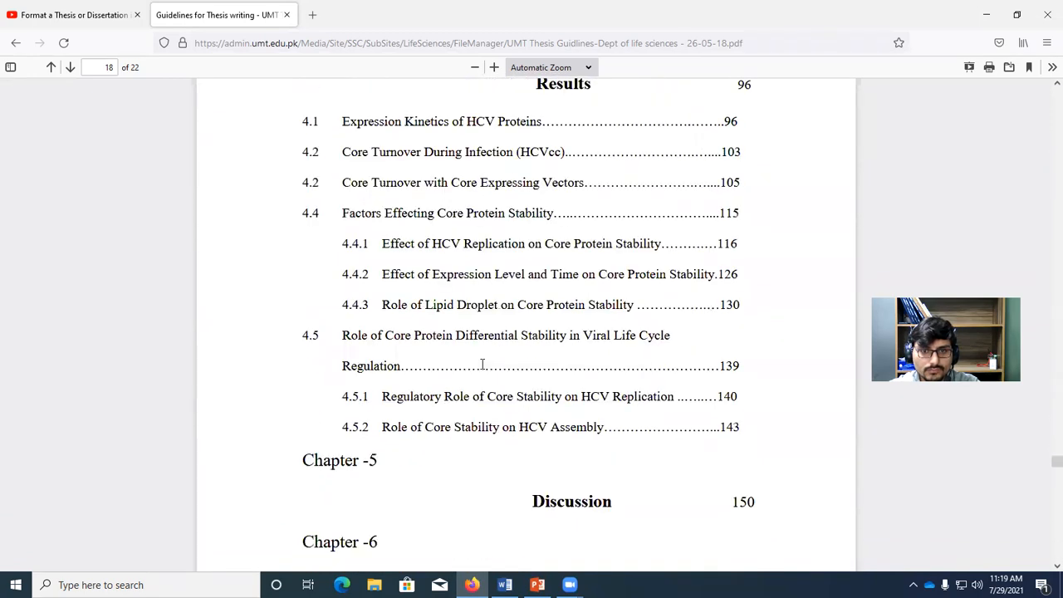
pyautogui.scroll(-5, 481, 369)
pyautogui.scroll(-8, 482, 370)
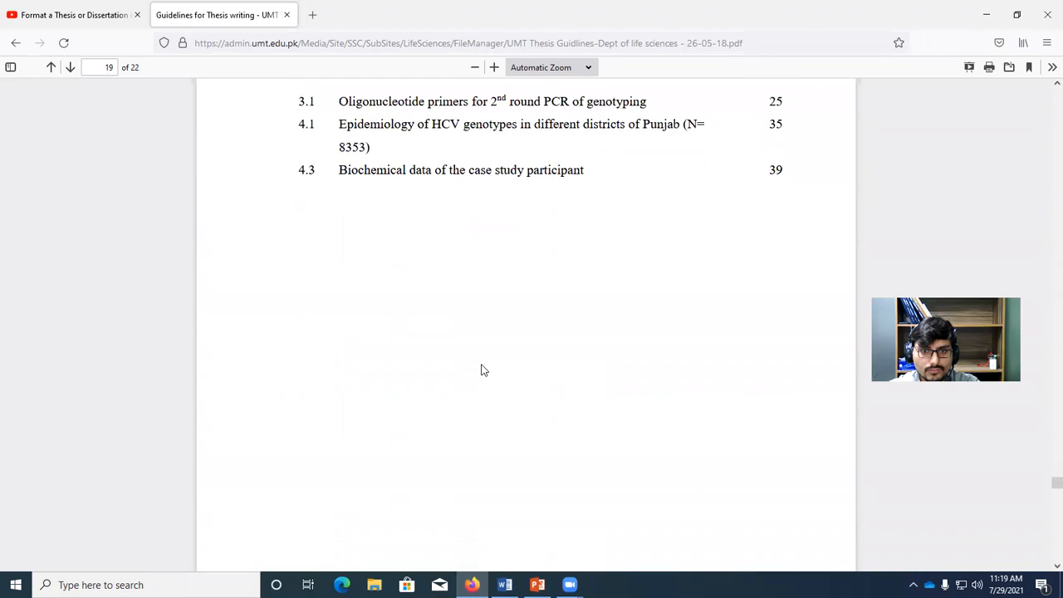
pyautogui.scroll(2, 482, 370)
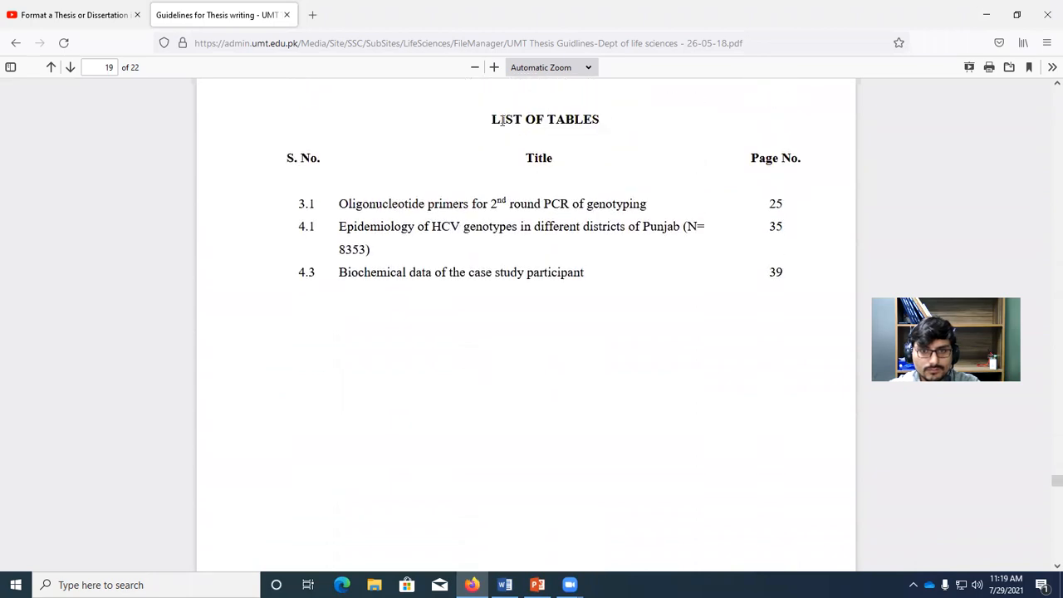
pyautogui.scroll(-10, 510, 274)
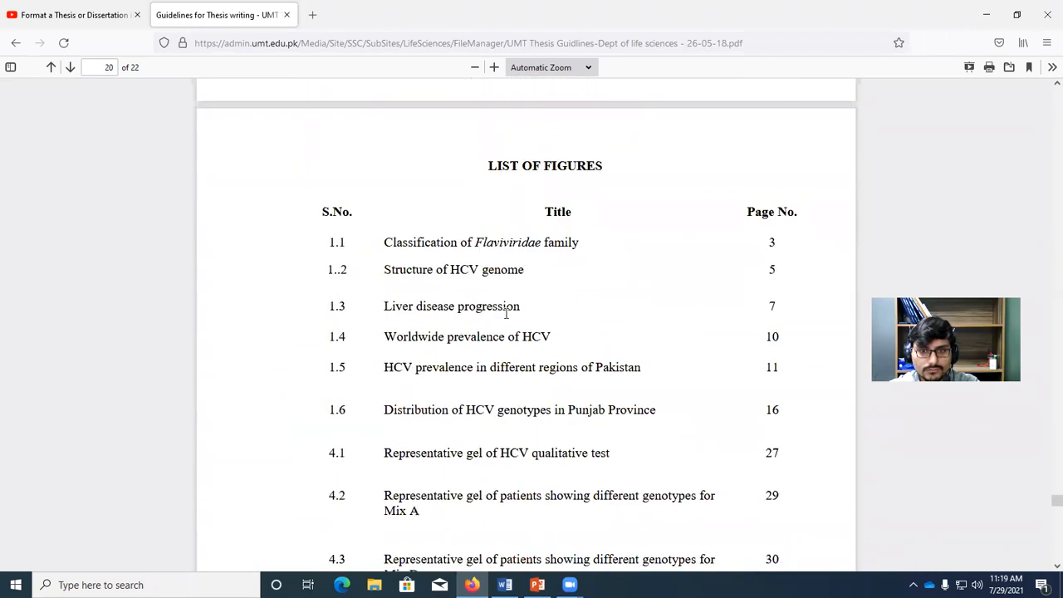
pyautogui.scroll(-1, 509, 309)
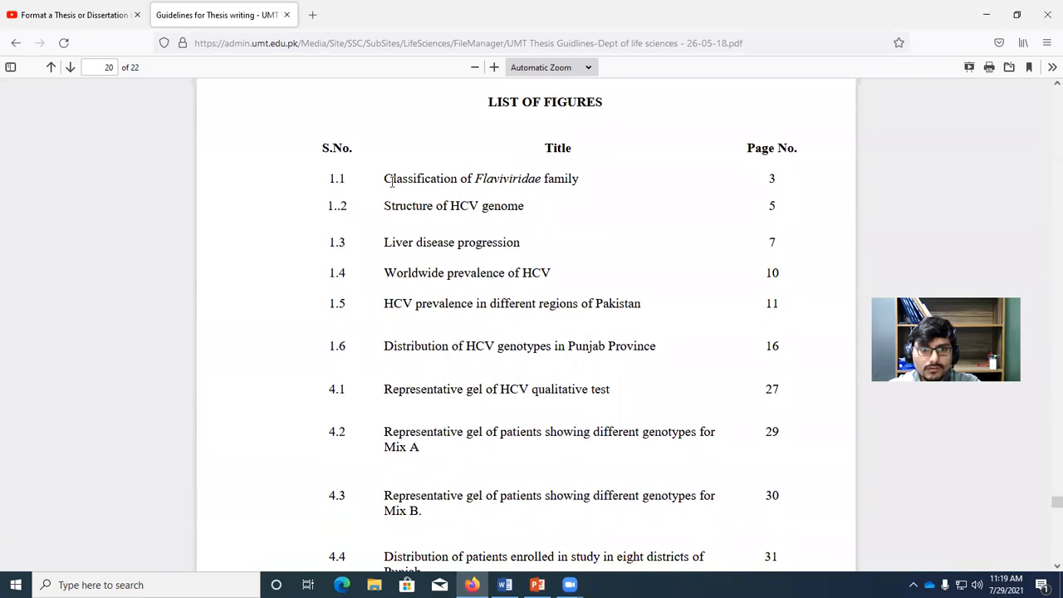
pyautogui.moveTo(385, 178); pyautogui.dragTo(577, 178)
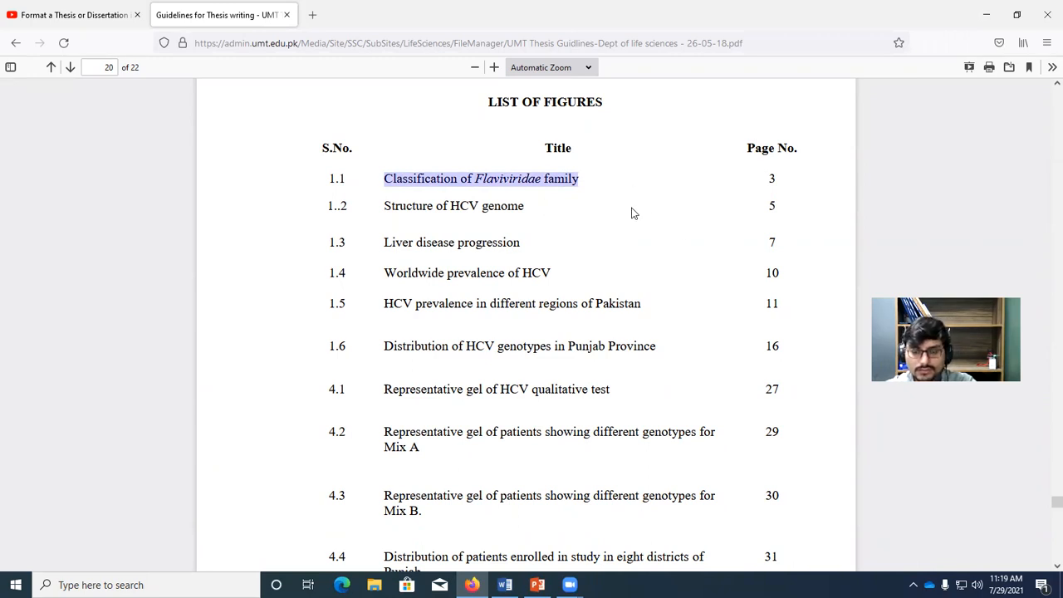
pyautogui.moveTo(504, 584)
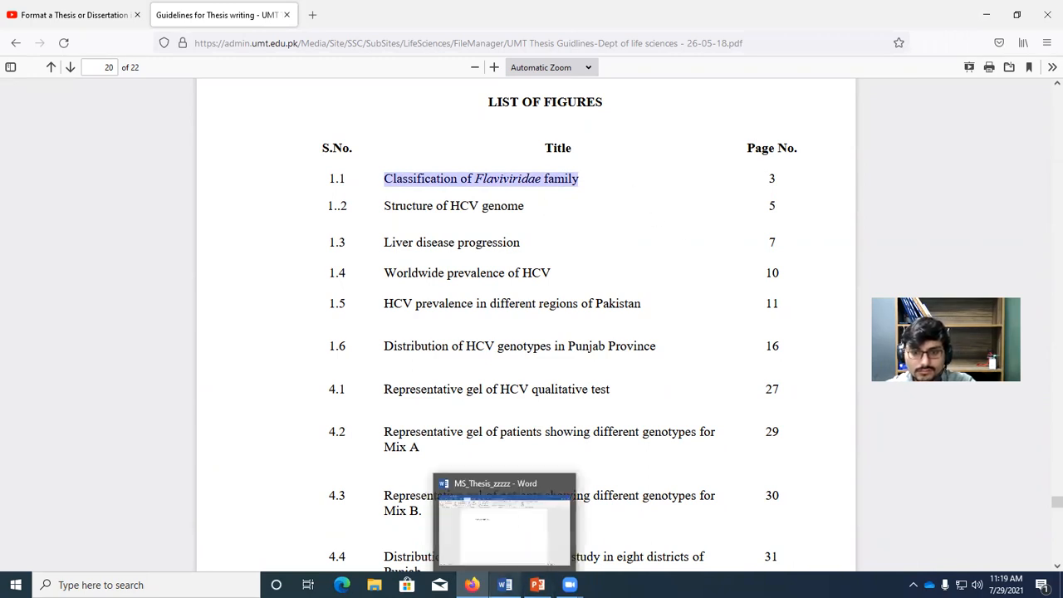
# Step: Switch back to the thesis in Word and set the table of figures' tab leader to (none)
pyautogui.click(508, 457)
pyautogui.click(516, 294)
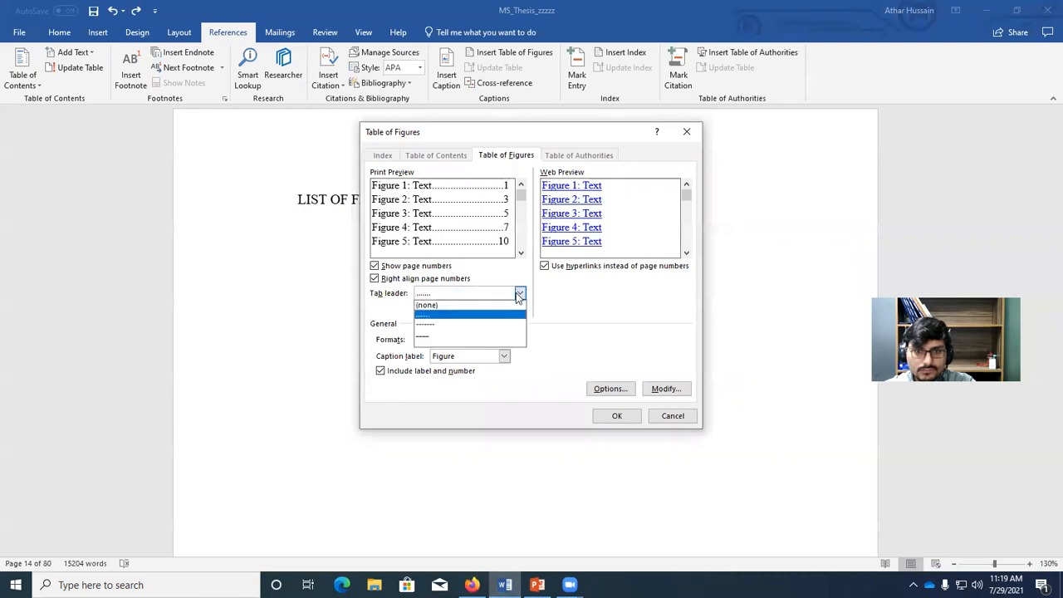
pyautogui.click(480, 305)
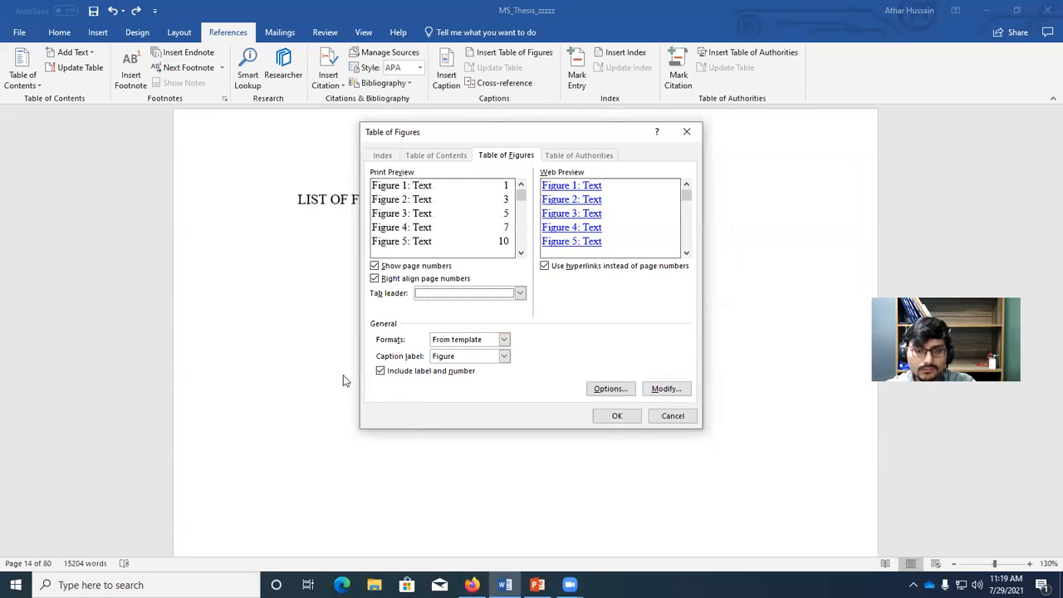
# Step: Keep the Table of Figures style for the entries and insert the list below the LIST OF FIGURES heading
pyautogui.click(669, 389)
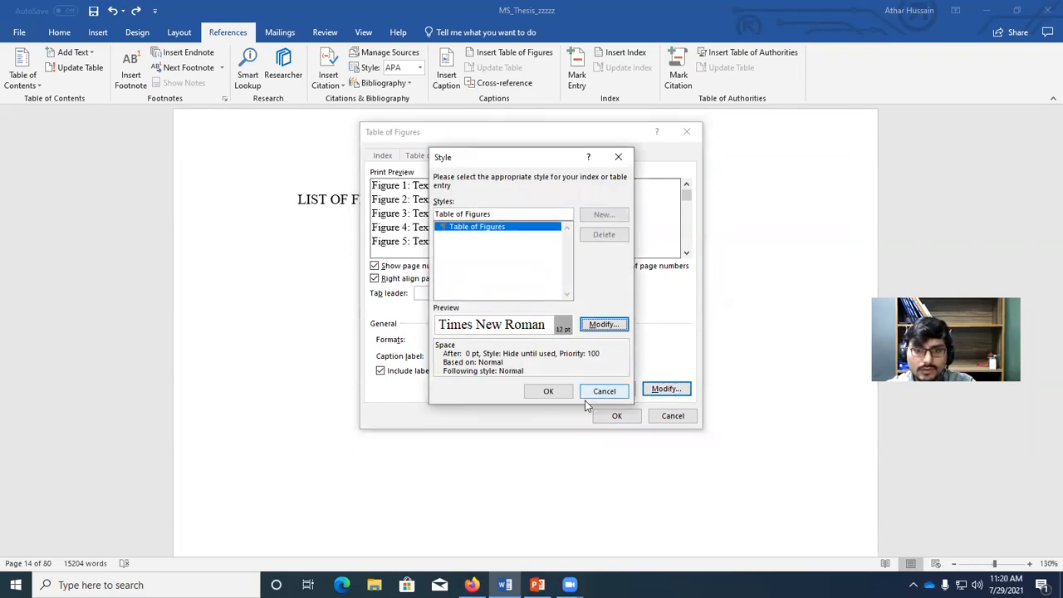
pyautogui.click(556, 396)
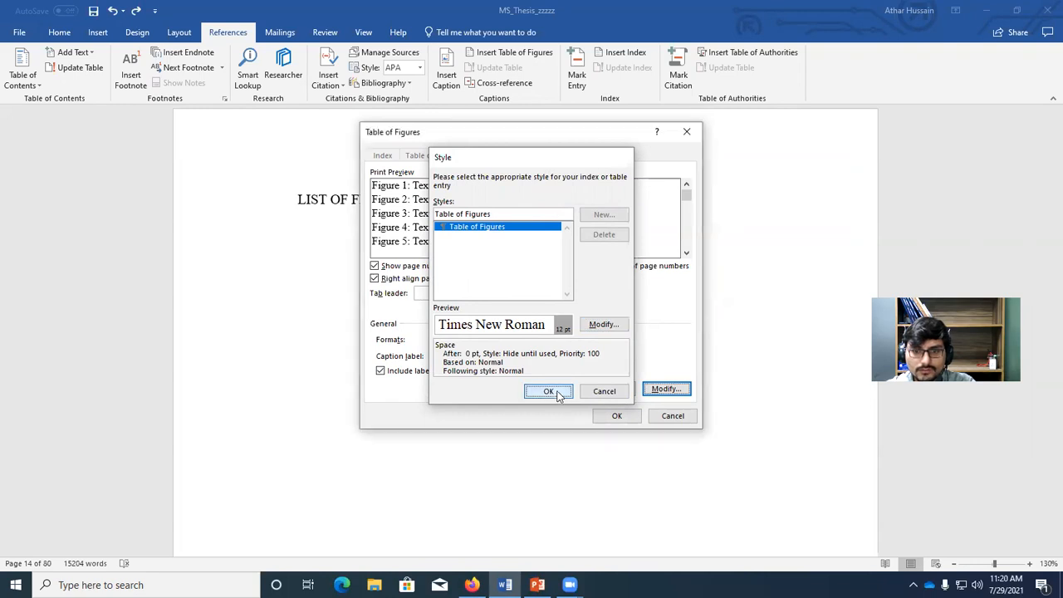
pyautogui.click(617, 417)
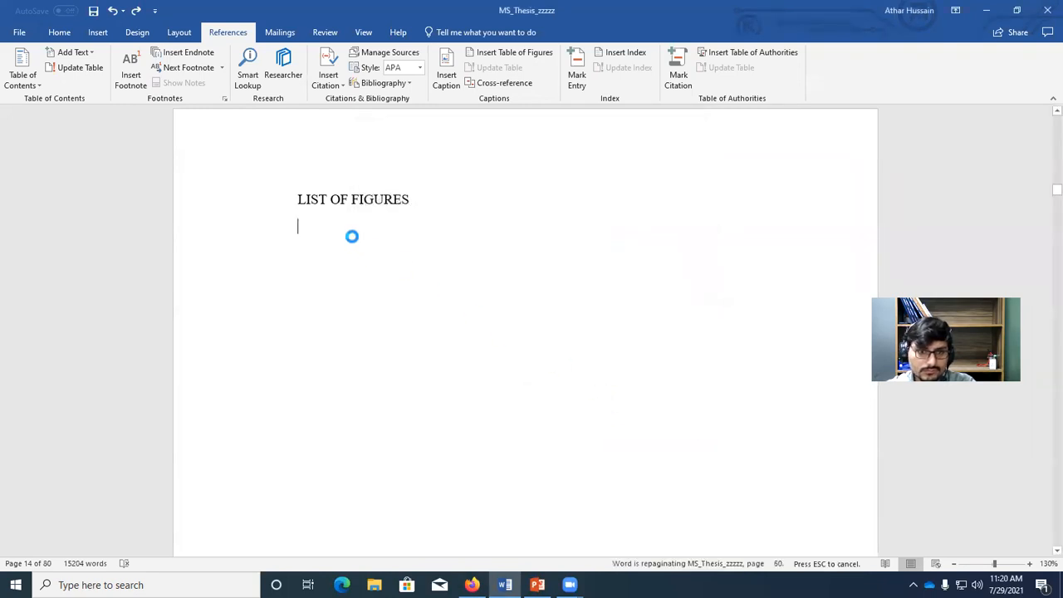
# Step: Examine the generated list of figures, checking the entries' label, numbering and titles, including the Figure 4 entry
pyautogui.scroll(-3, 354, 235)
pyautogui.moveTo(367, 531); pyautogui.dragTo(280, 465)
pyautogui.scroll(-3, 465, 449)
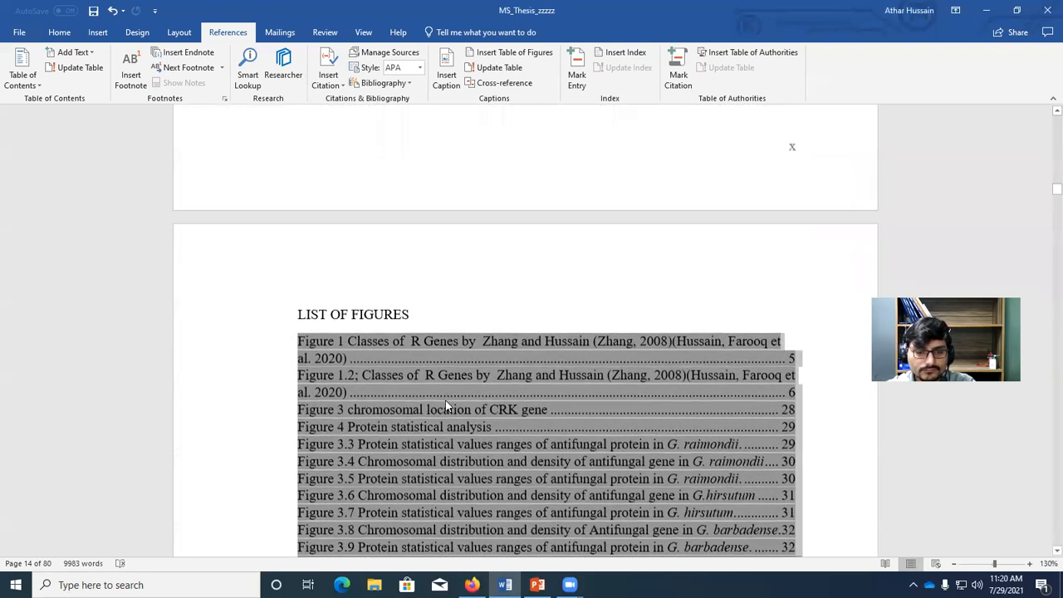
pyautogui.scroll(-2, 443, 378)
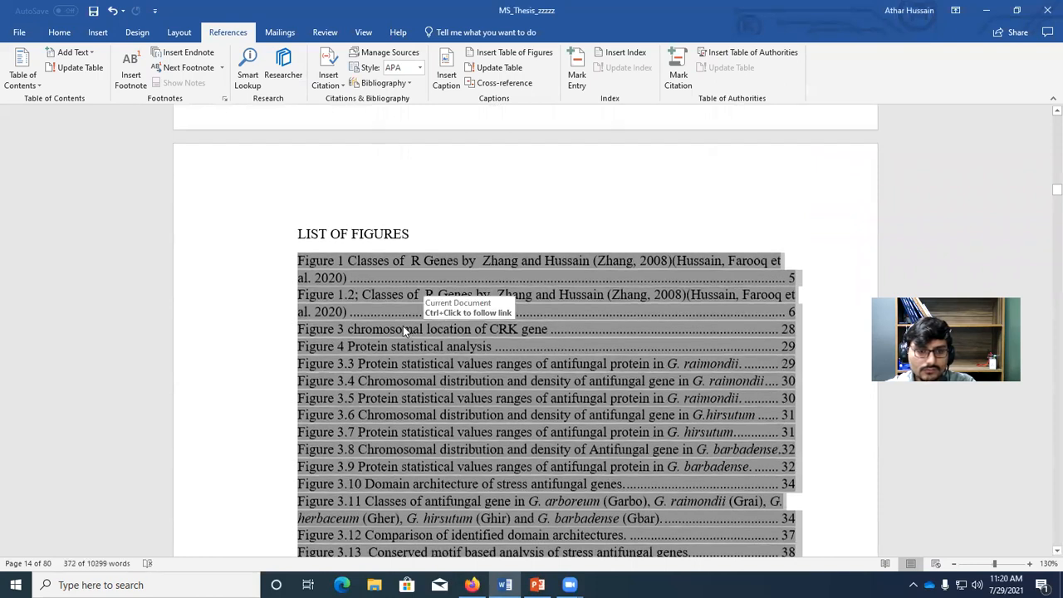
pyautogui.doubleClick(370, 344)
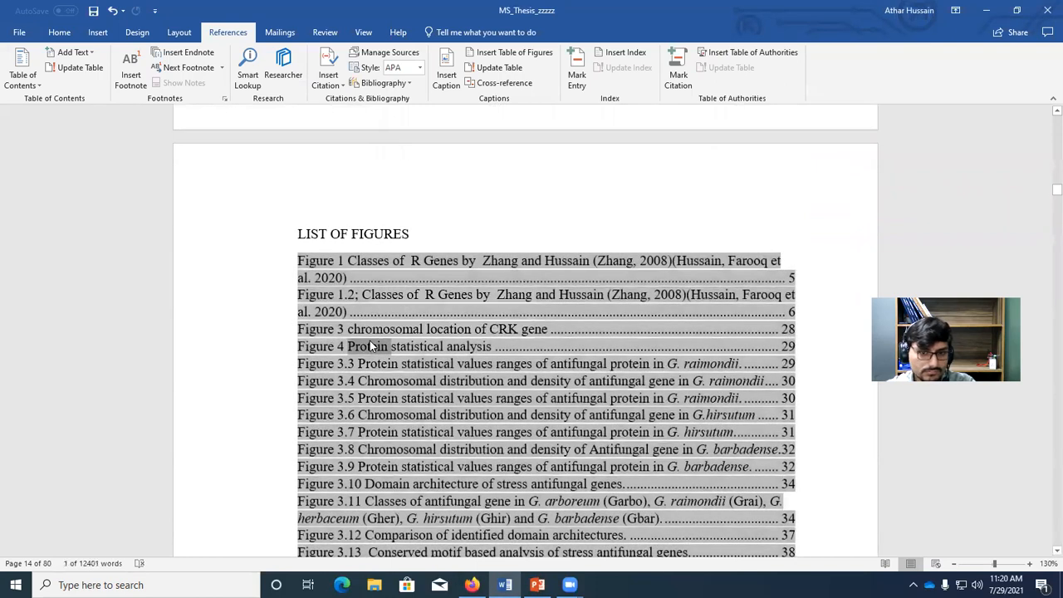
pyautogui.click(495, 213)
pyautogui.scroll(-2, 350, 359)
pyautogui.scroll(1, 356, 332)
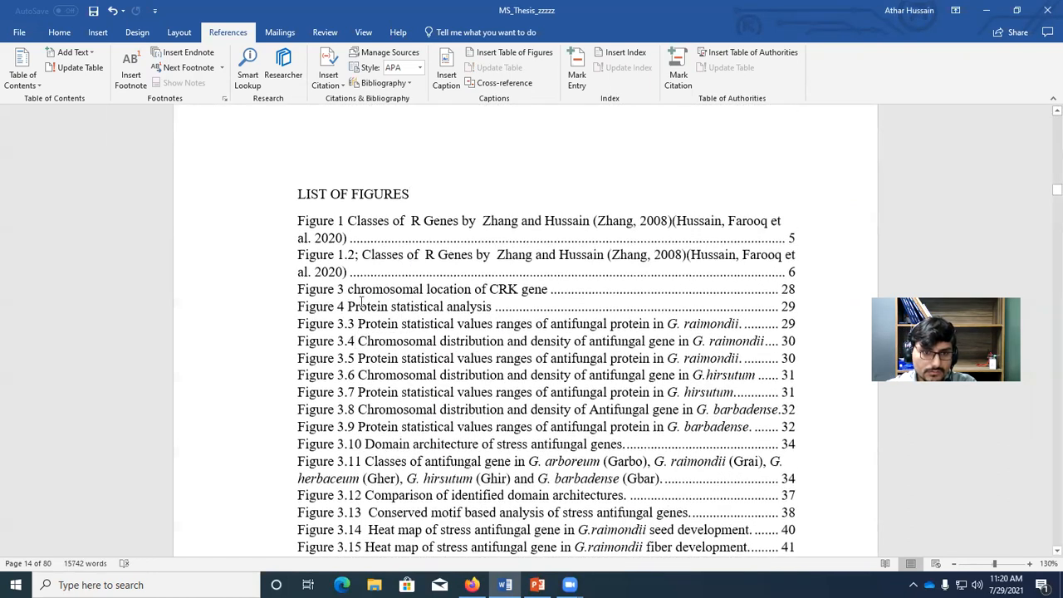
pyautogui.moveTo(342, 307); pyautogui.dragTo(297, 307)
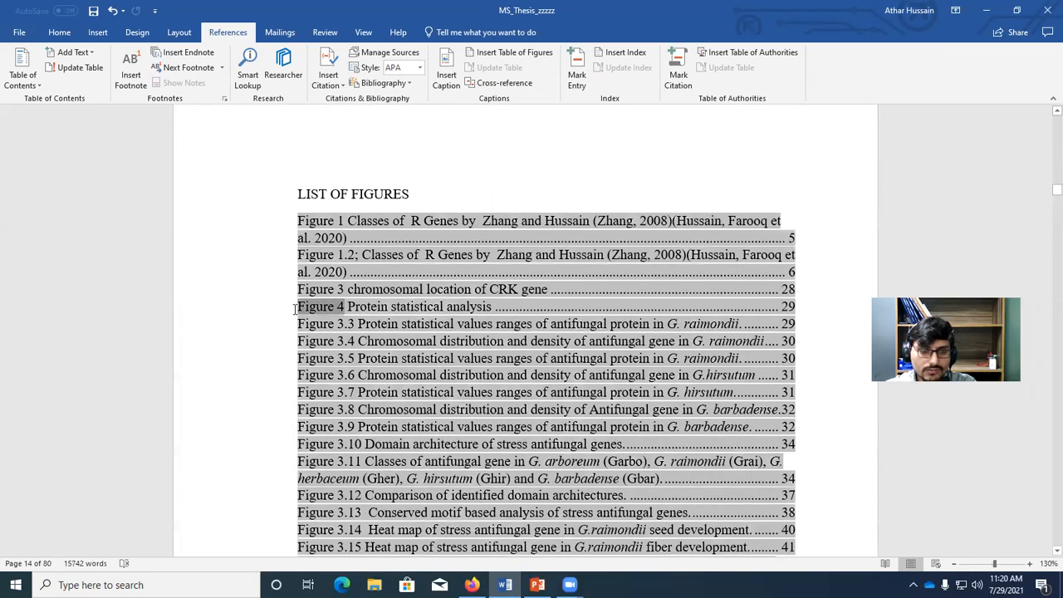
pyautogui.click(359, 328)
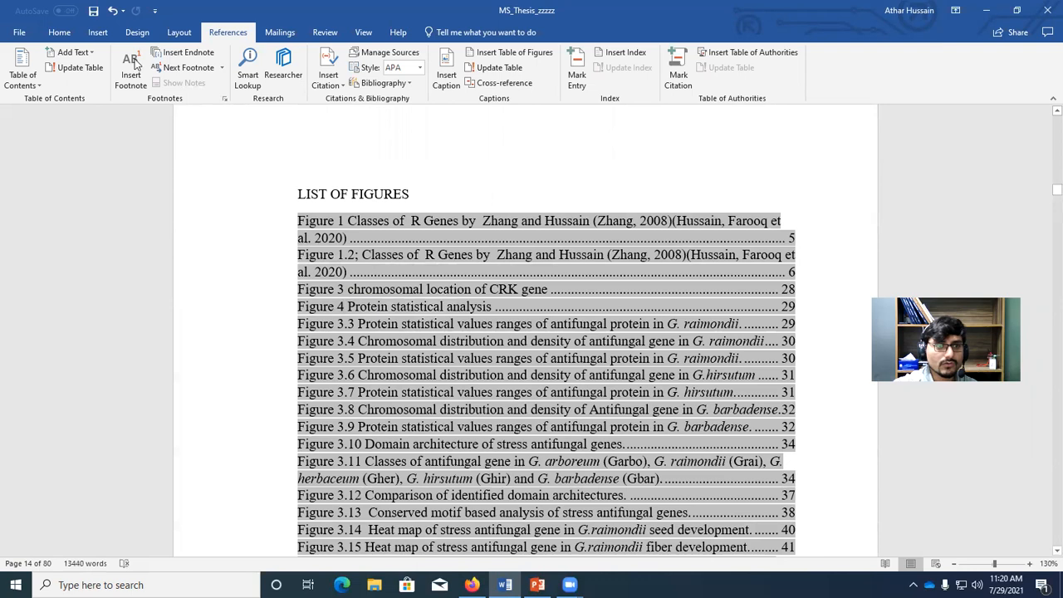
# Step: Select the "Figure 1" label in the first figure's caption and open the Caption style for modification
pyautogui.click(57, 33)
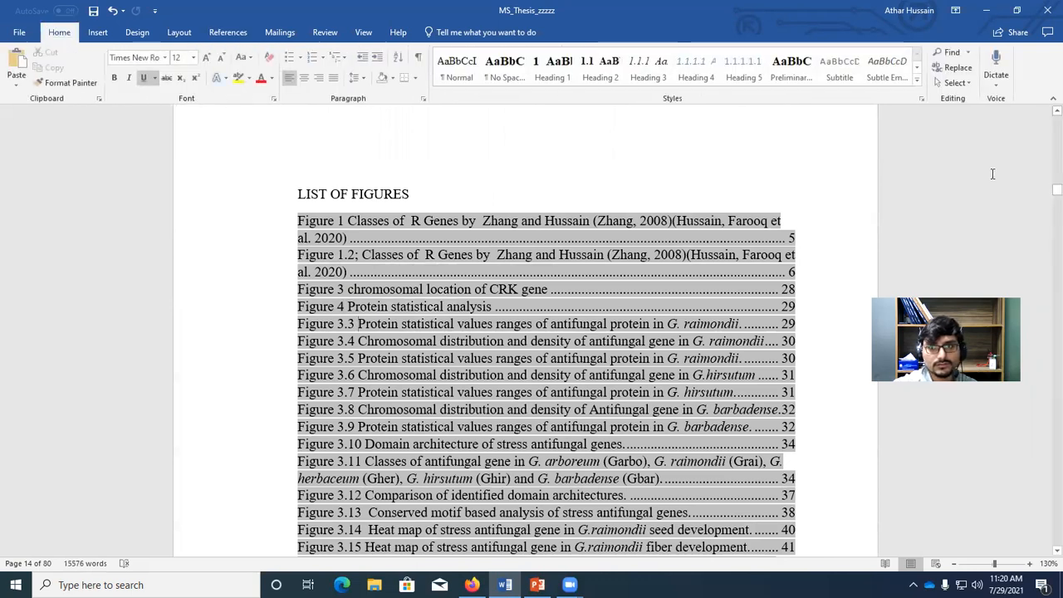
pyautogui.moveTo(1045, 197); pyautogui.dragTo(1046, 233)
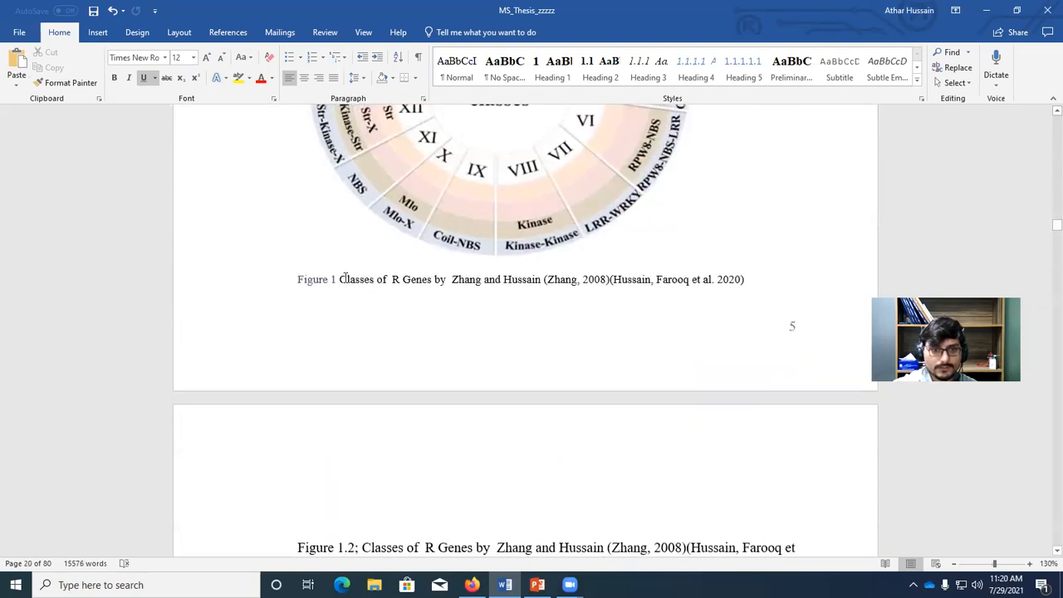
pyautogui.moveTo(342, 279); pyautogui.dragTo(308, 281)
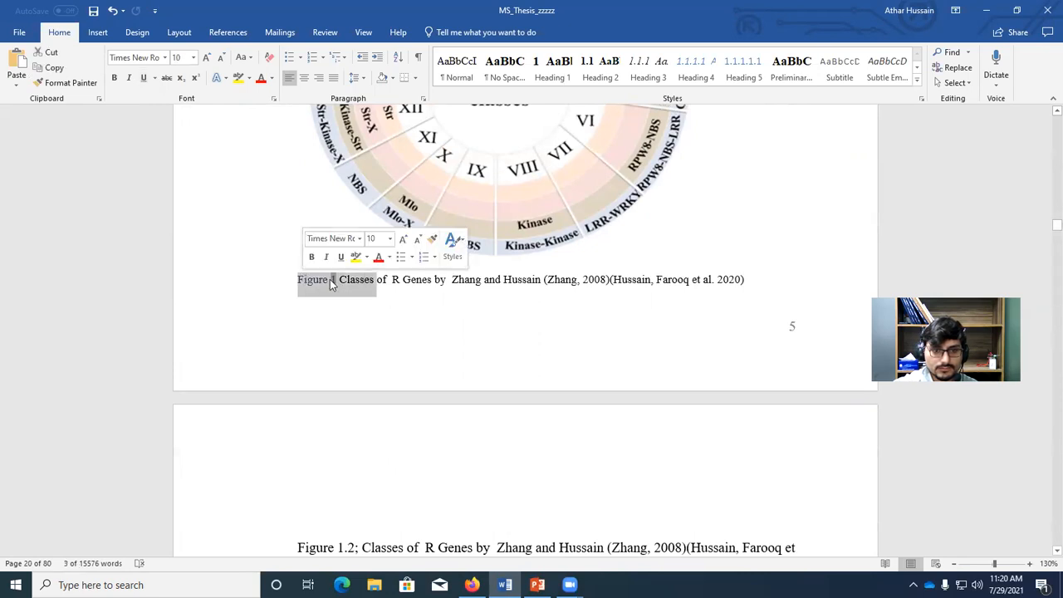
pyautogui.click(332, 281)
pyautogui.moveTo(333, 280); pyautogui.dragTo(298, 281)
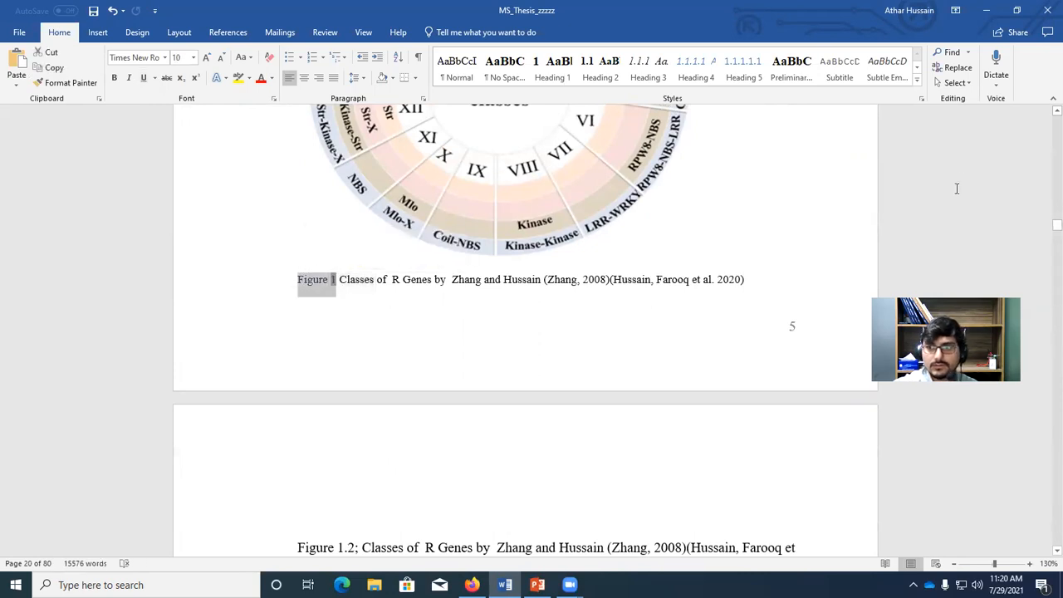
pyautogui.click(917, 81)
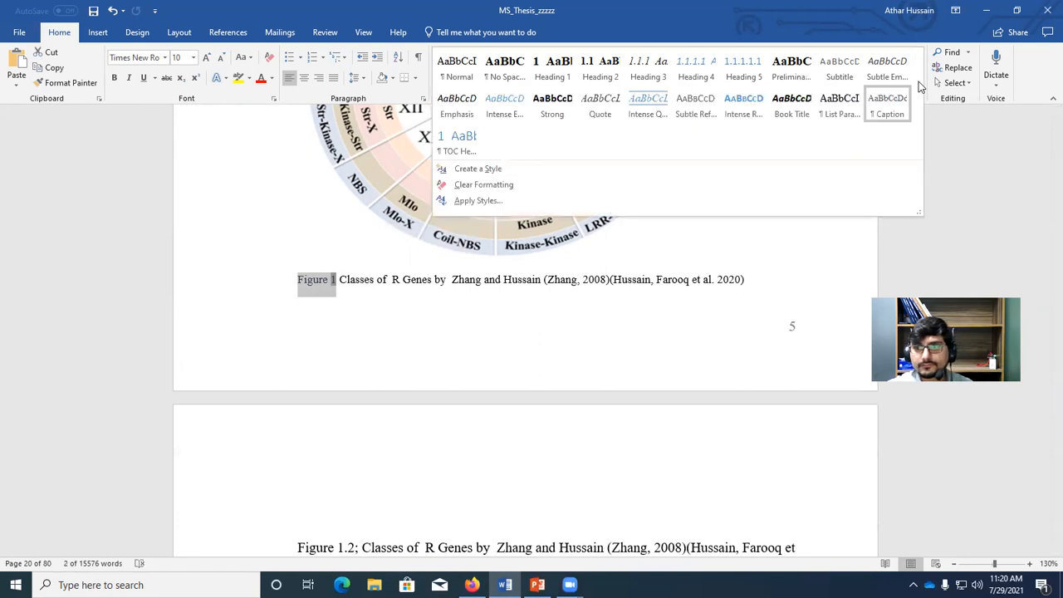
pyautogui.rightClick(890, 109)
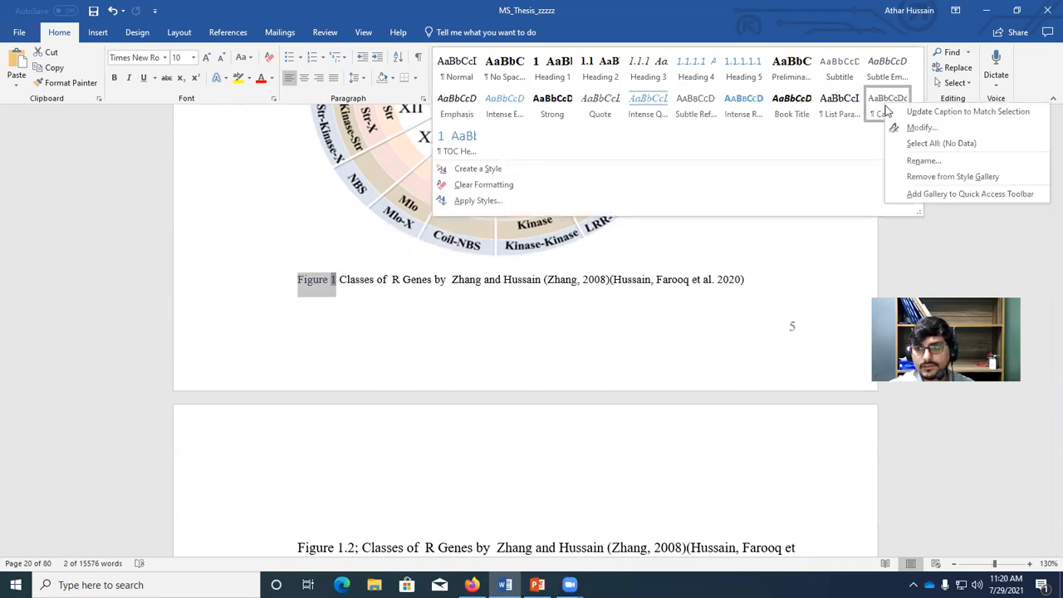
pyautogui.click(913, 129)
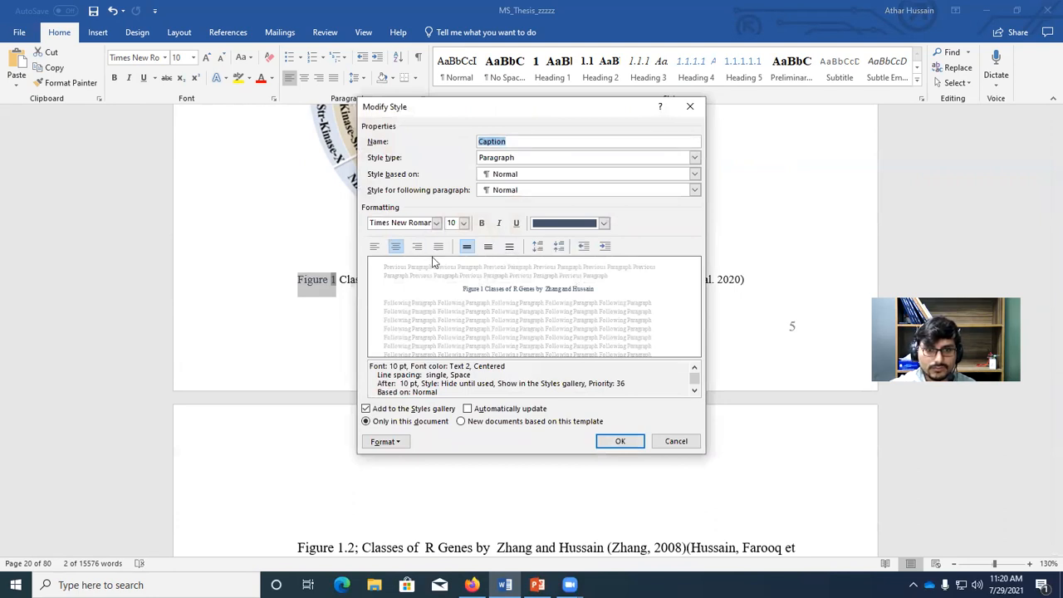
# Step: Add 1., 2., 3. numbering to the Caption style, keeping the 1, 2, 3 number style with left alignment
pyautogui.click(384, 441)
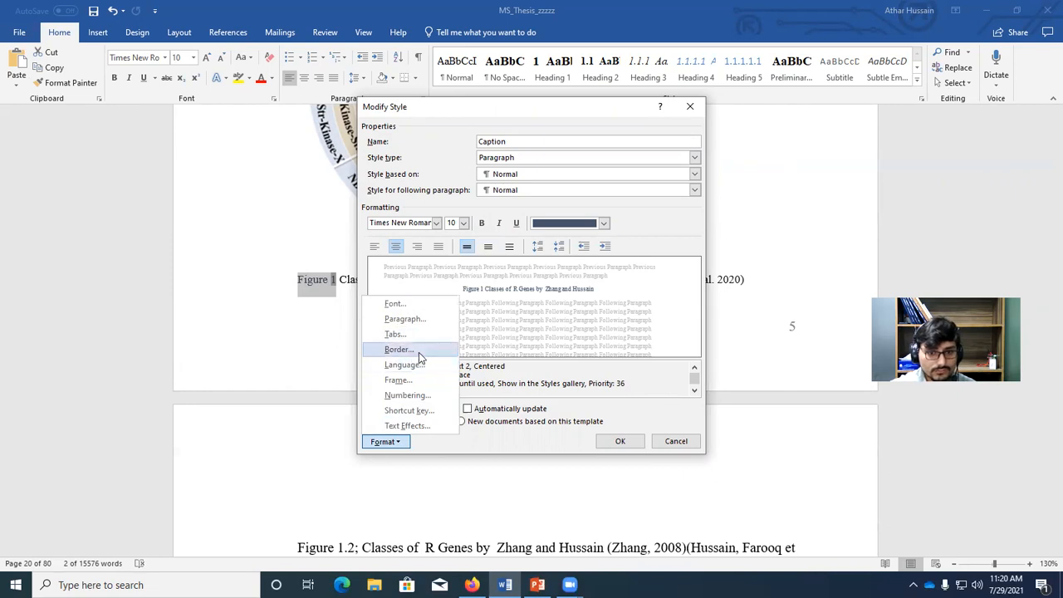
pyautogui.click(423, 397)
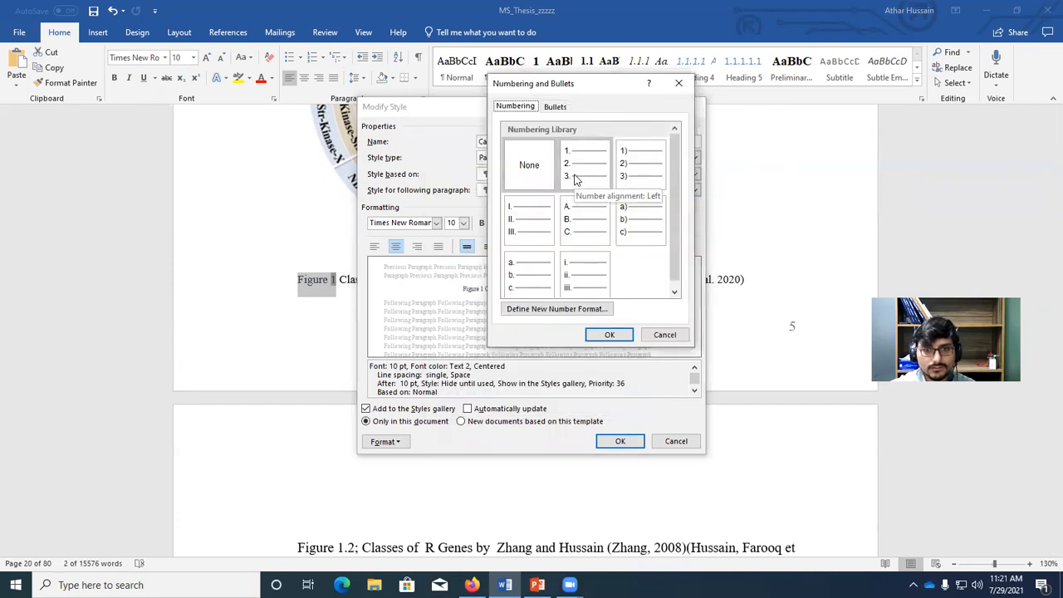
pyautogui.click(575, 166)
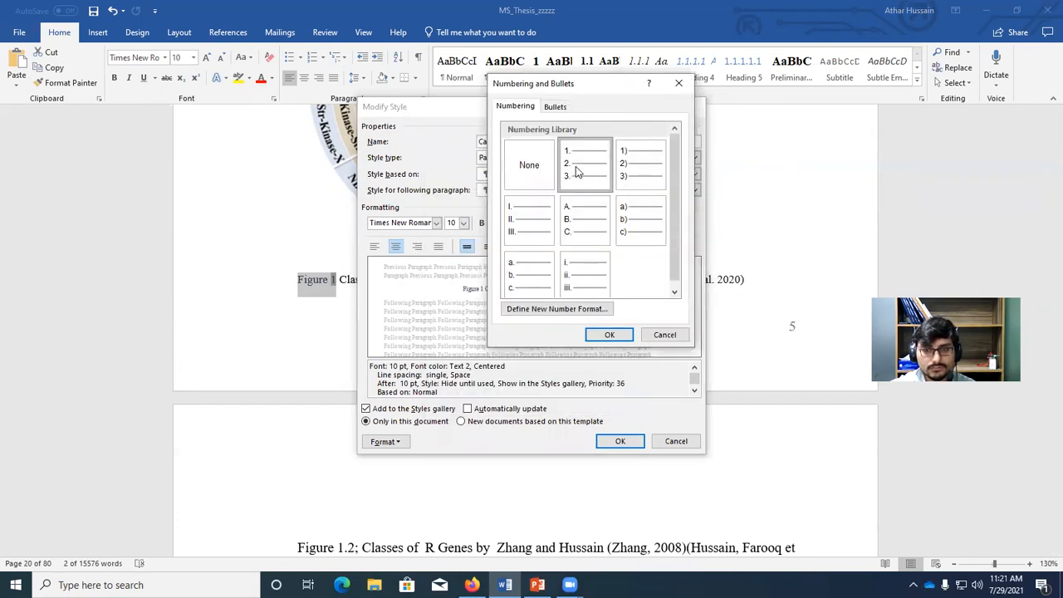
pyautogui.click(558, 308)
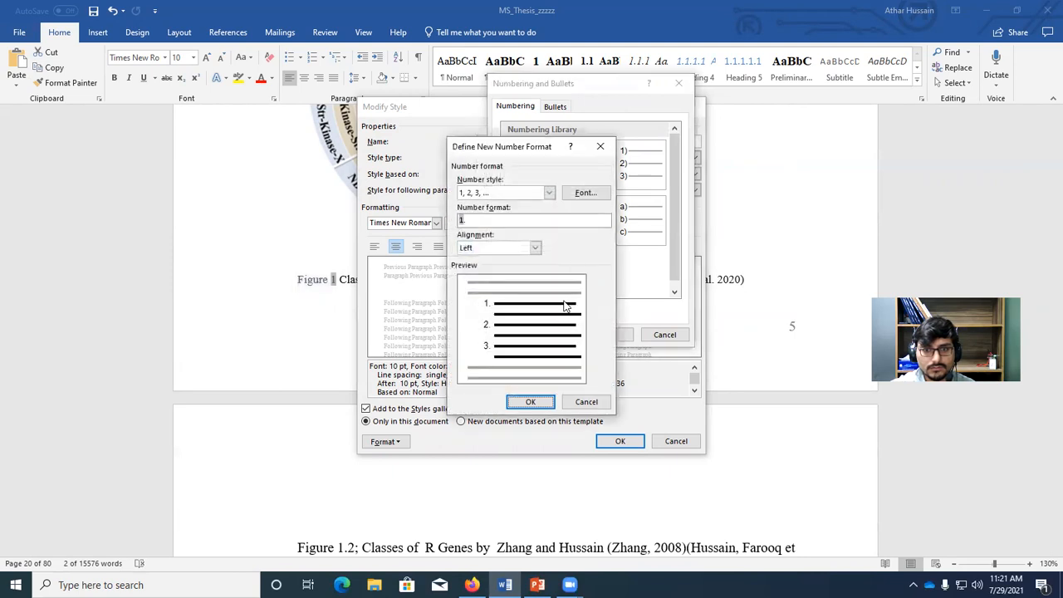
pyautogui.click(549, 192)
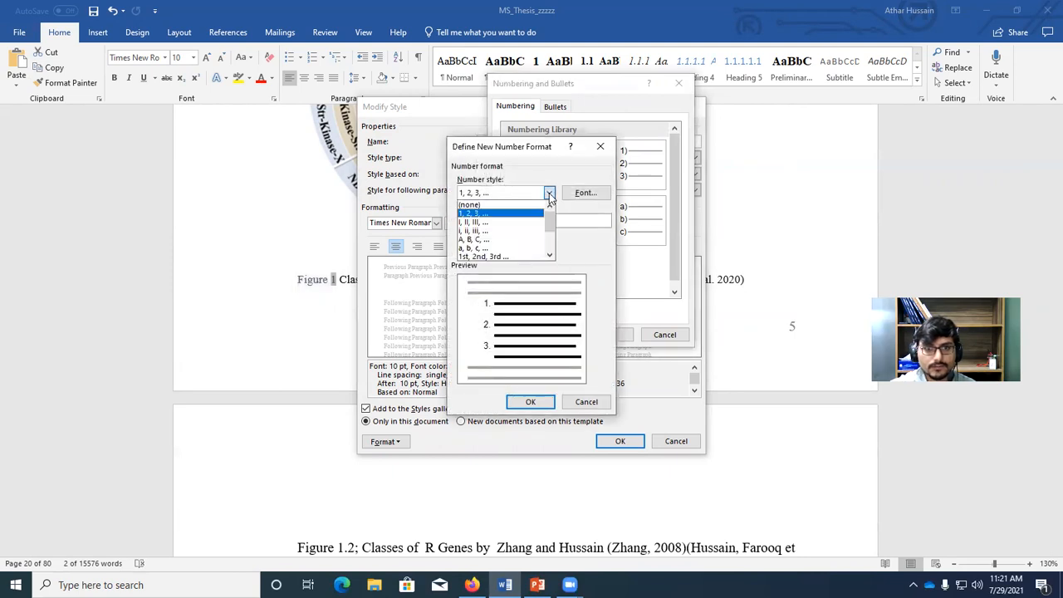
pyautogui.click(549, 192)
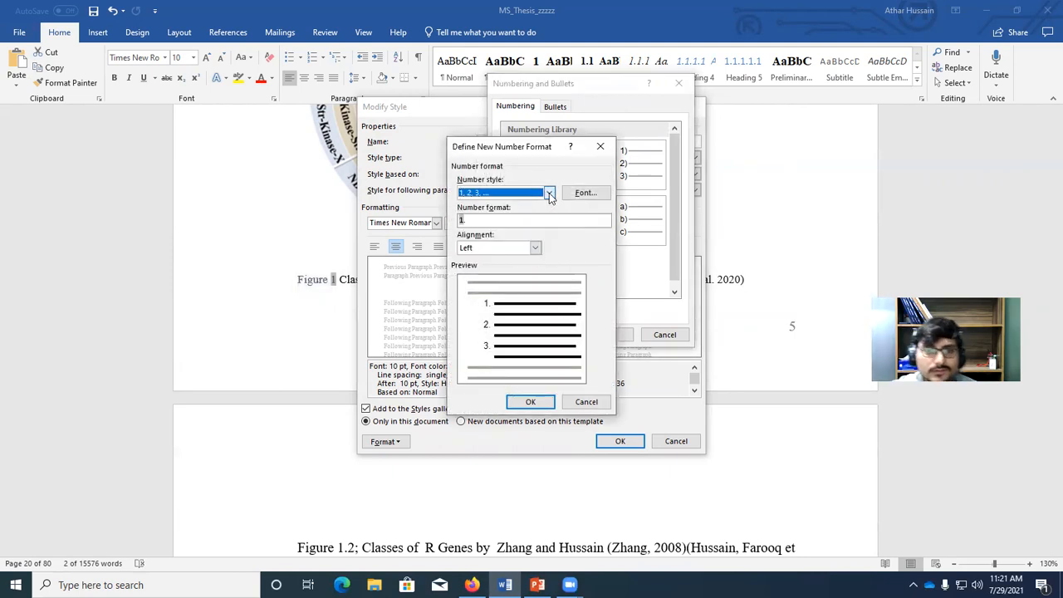
pyautogui.click(549, 193)
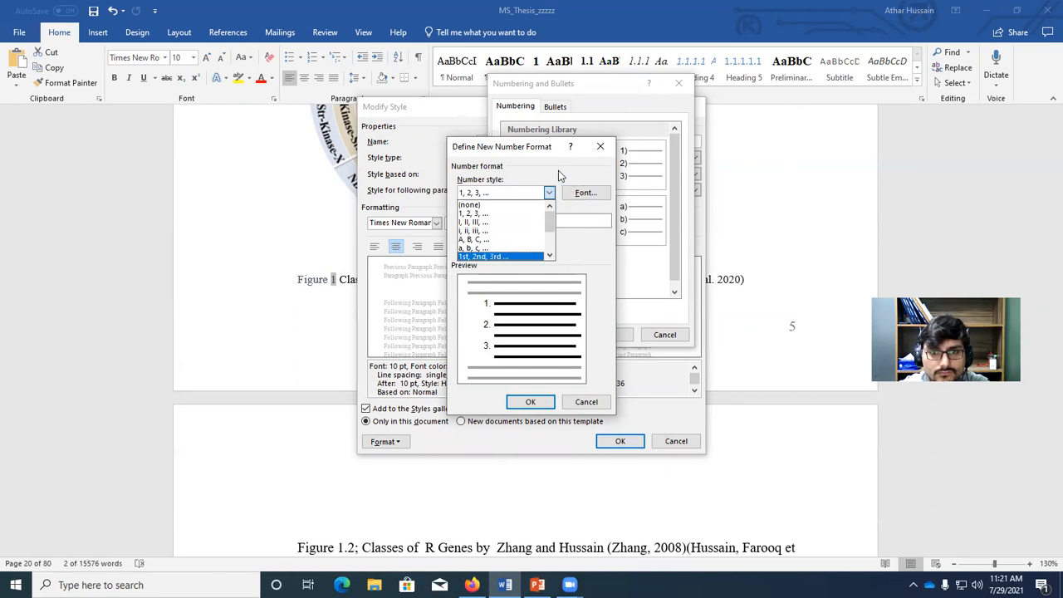
pyautogui.click(558, 170)
pyautogui.click(472, 221)
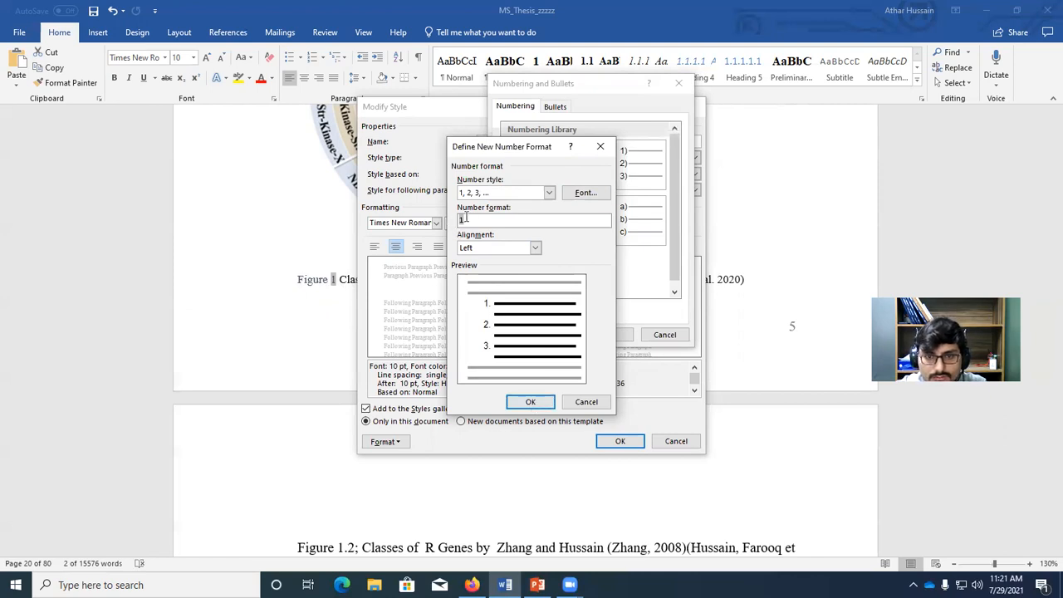
pyautogui.click(530, 403)
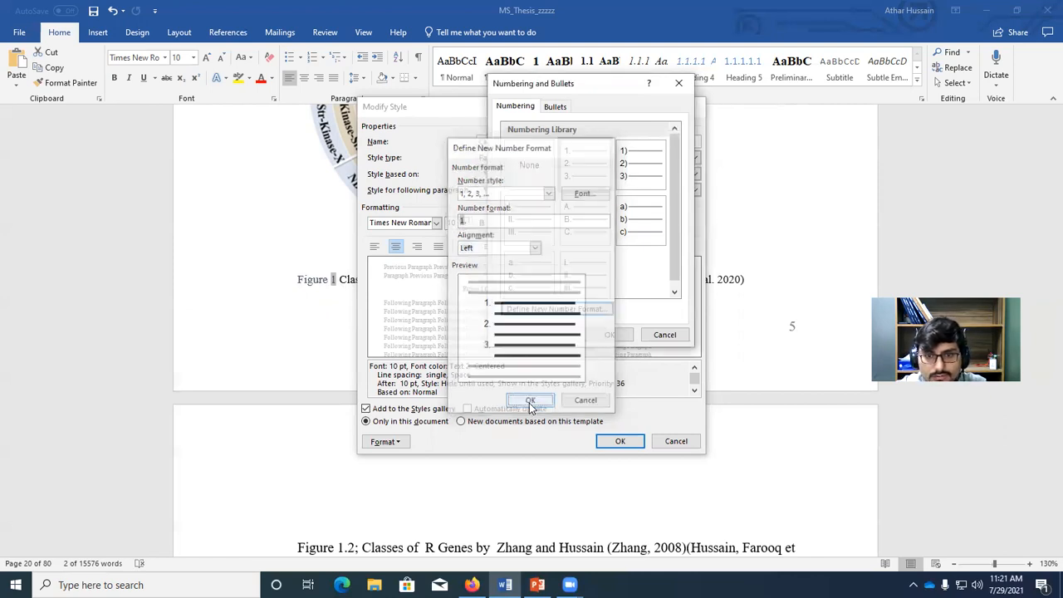
pyautogui.click(585, 171)
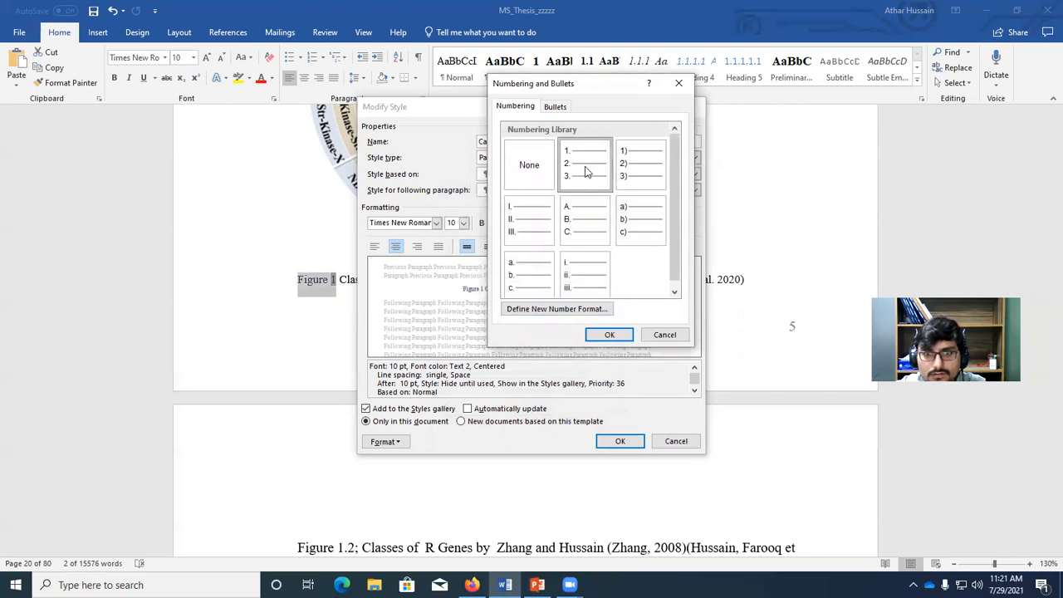
pyautogui.click(609, 334)
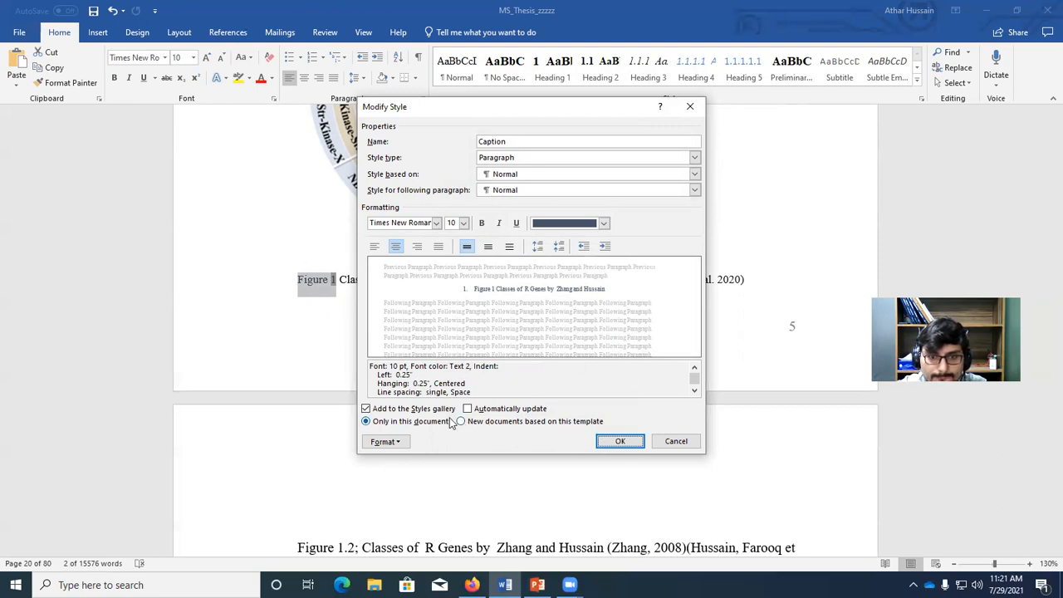
# Step: Keep the Caption style's type as Paragraph and base the style on Heading 1
pyautogui.click(696, 157)
pyautogui.click(697, 157)
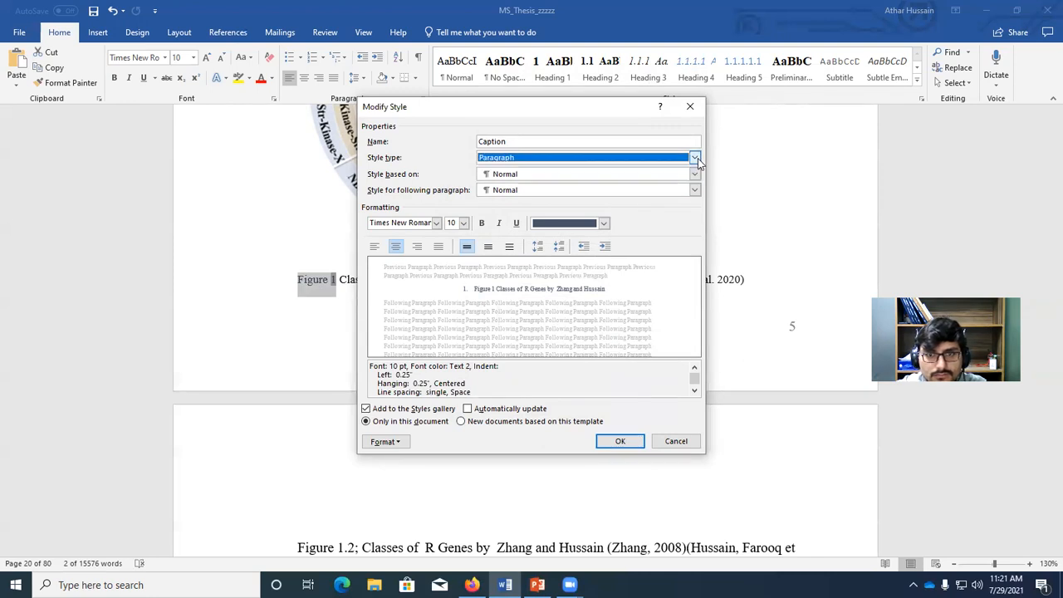
pyautogui.click(695, 174)
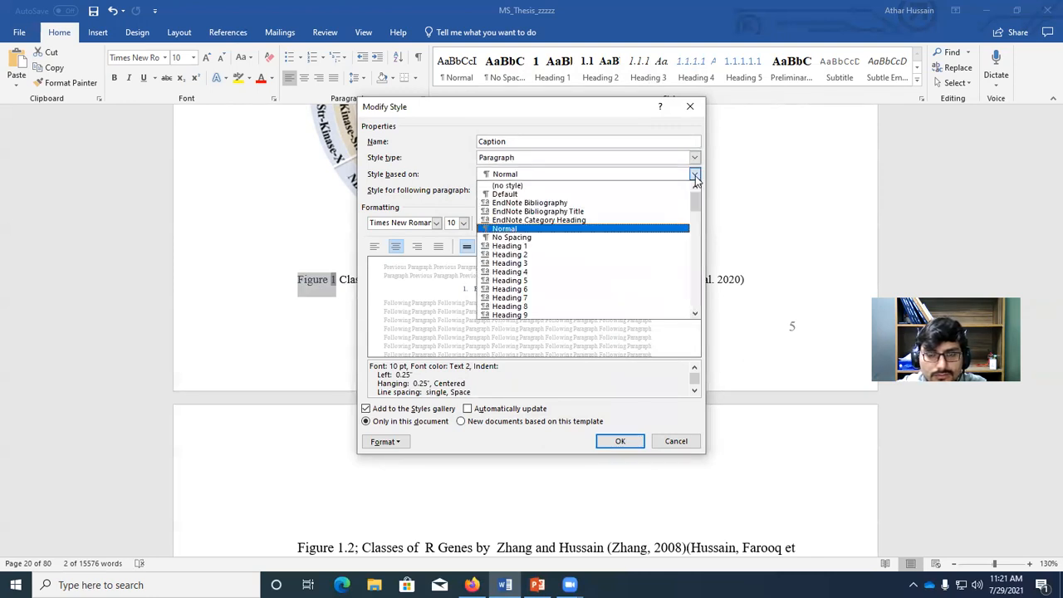
pyautogui.click(695, 175)
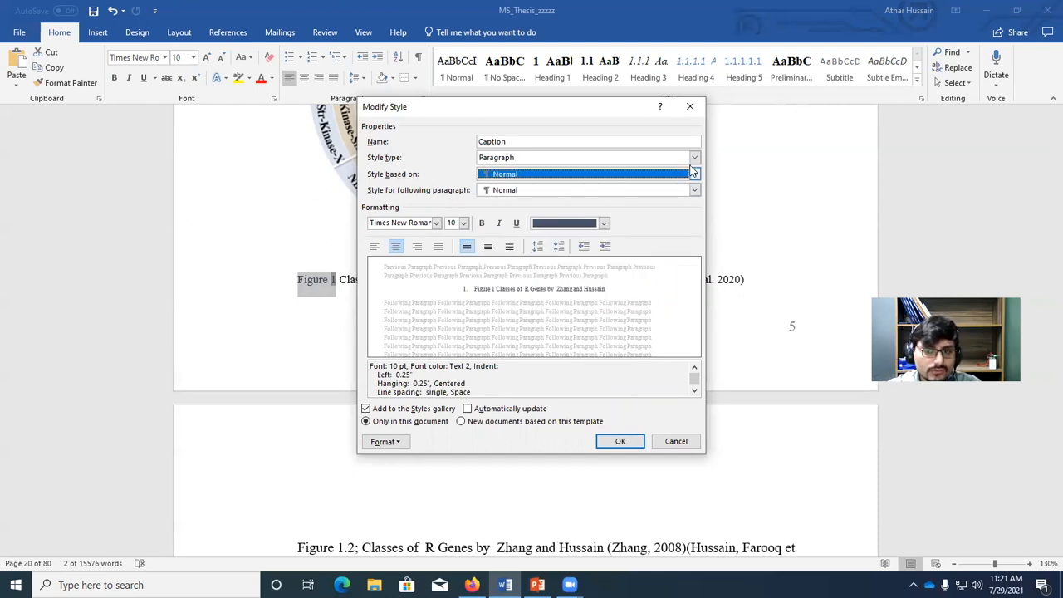
pyautogui.click(695, 174)
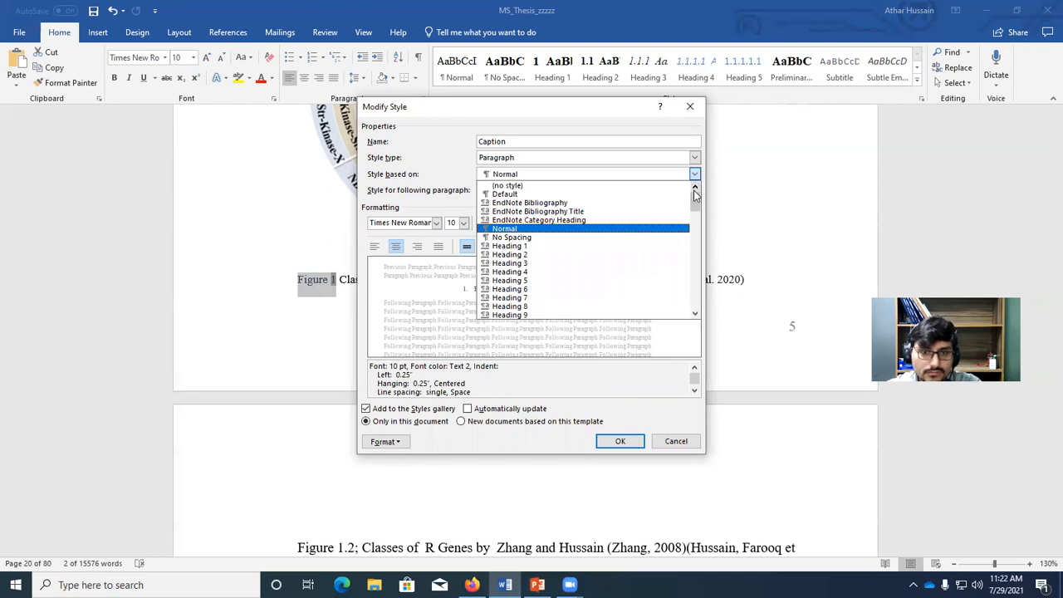
pyautogui.scroll(-2, 675, 266)
pyautogui.scroll(-2, 674, 266)
pyautogui.scroll(3, 656, 249)
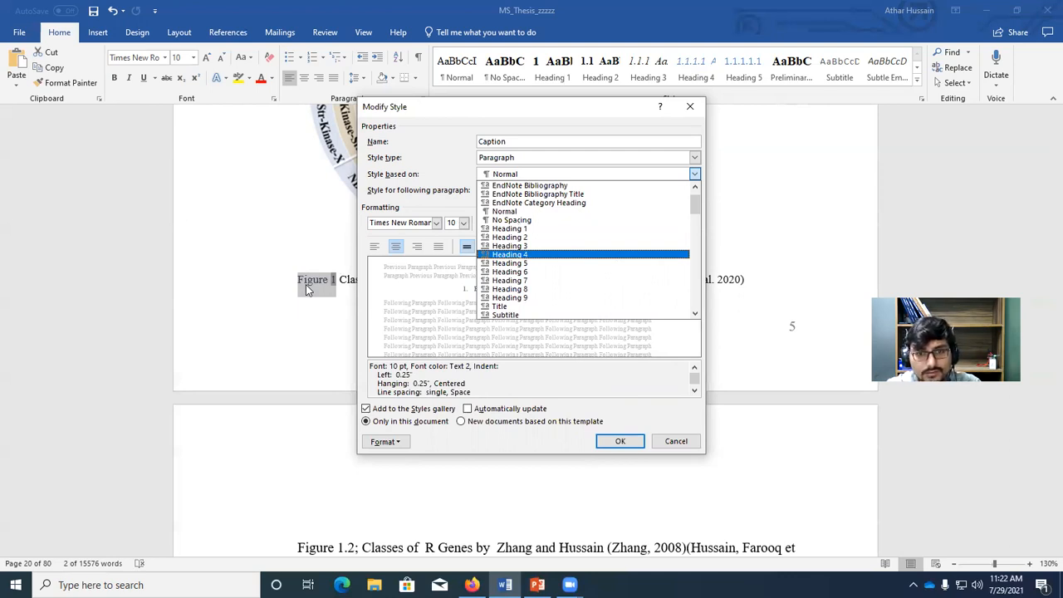
pyautogui.click(551, 229)
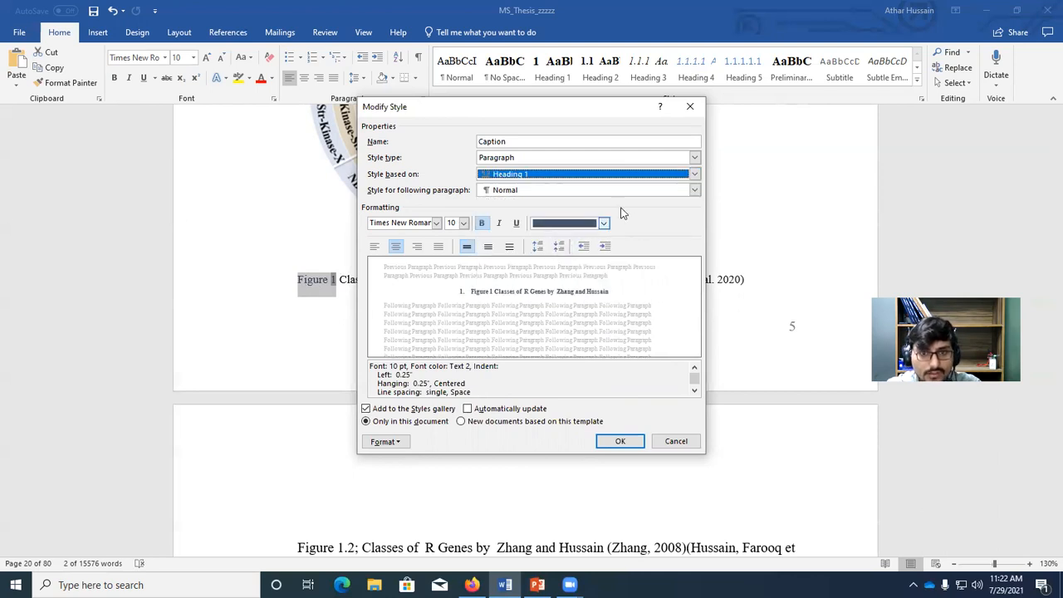
# Step: Keep Heading 1 as the Caption style's base, apply the modified style, and check the first figure's caption
pyautogui.click(695, 174)
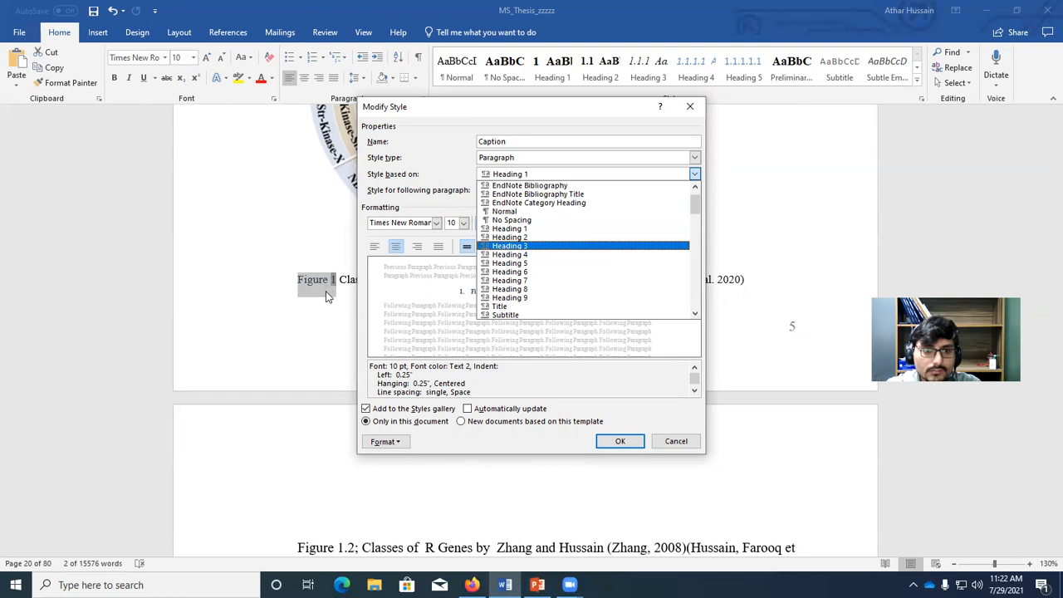
pyautogui.click(537, 232)
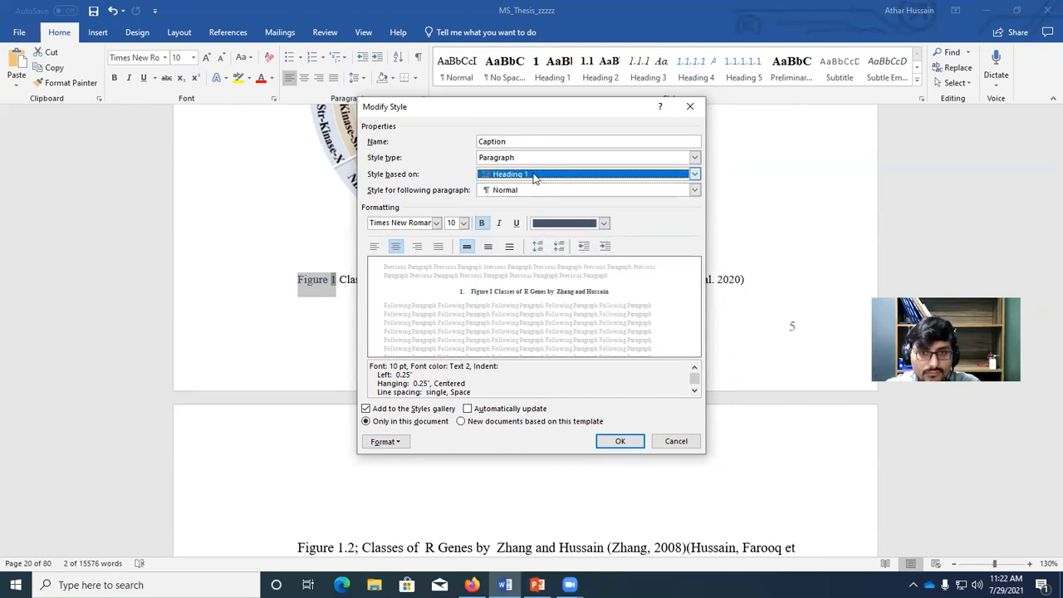
pyautogui.click(623, 442)
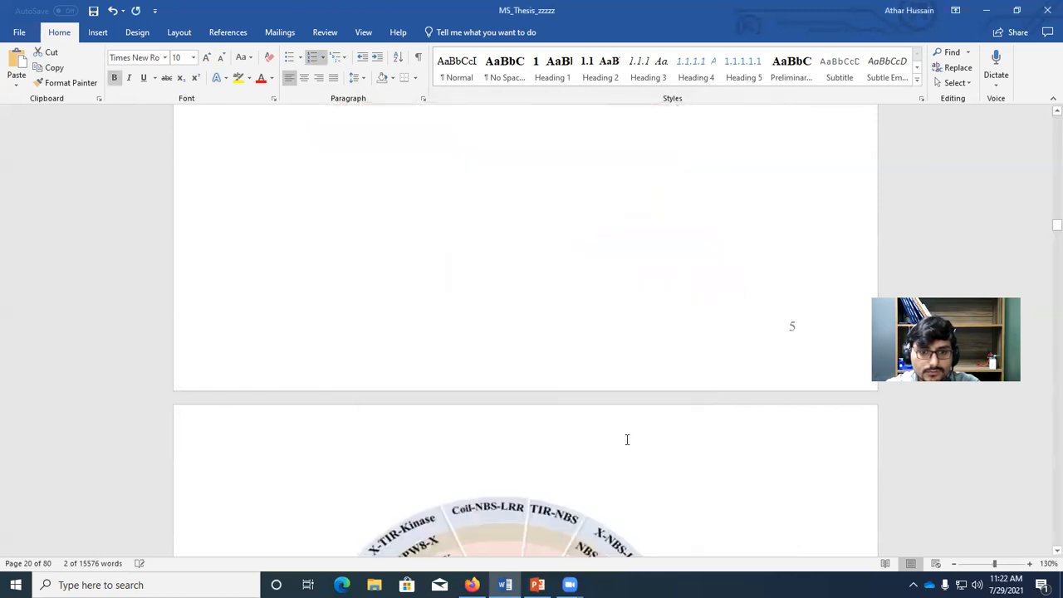
pyautogui.scroll(-5, 567, 423)
pyautogui.scroll(-2, 567, 424)
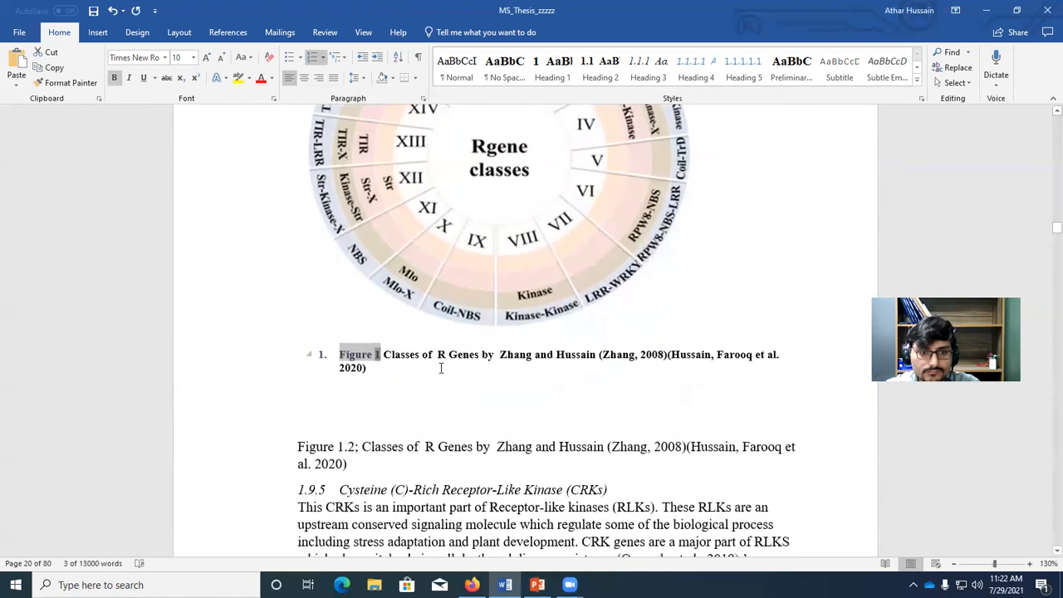
pyautogui.click(419, 385)
# Step: Locate the chromosomal location bar chart in Chapter 4 and examine its caption's numbering
pyautogui.scroll(-20, 418, 385)
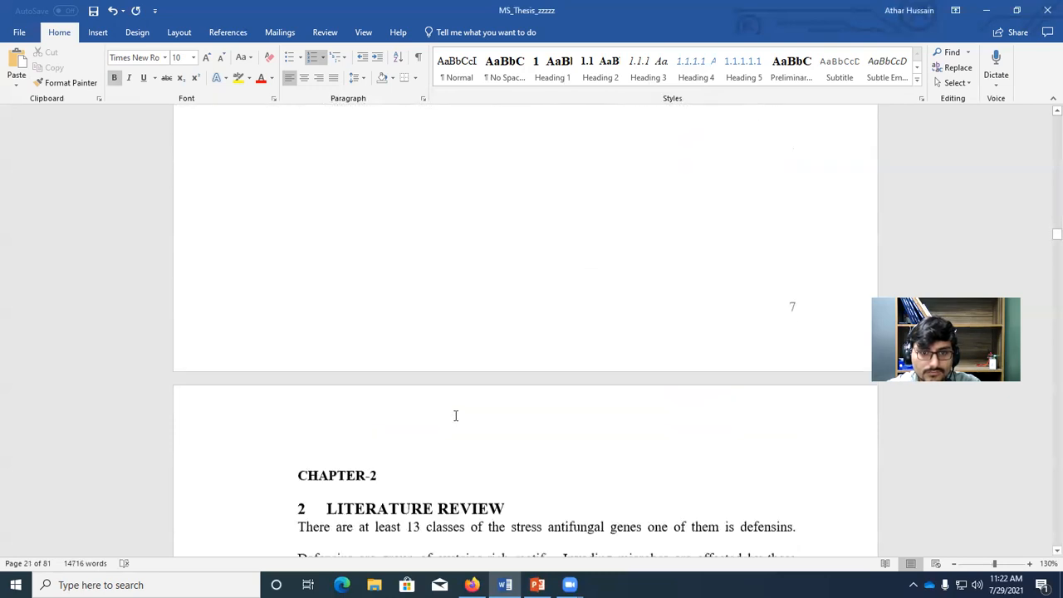
pyautogui.scroll(-20, 641, 257)
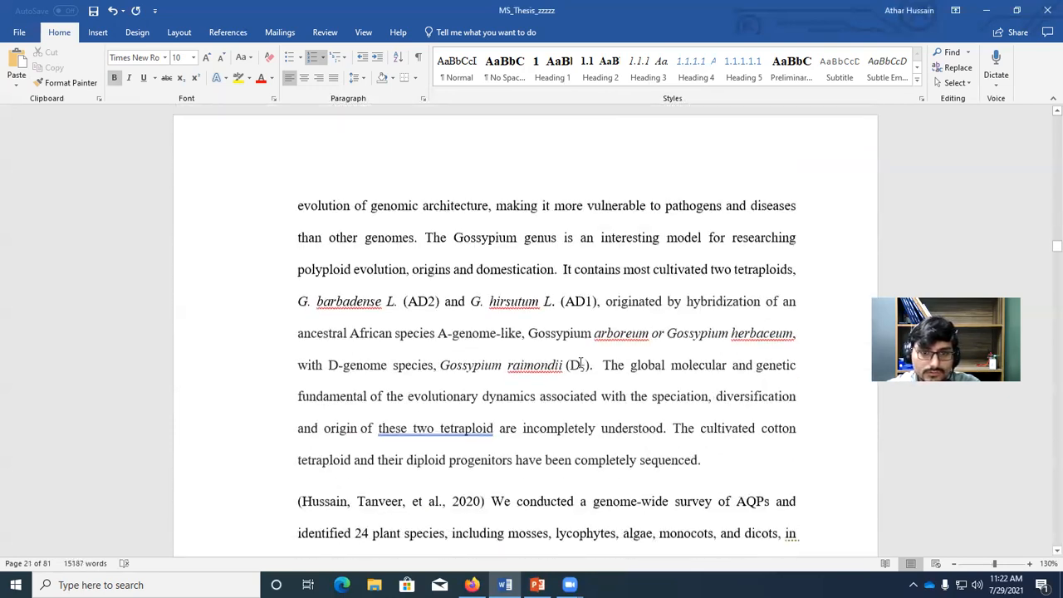
pyautogui.scroll(-20, 544, 367)
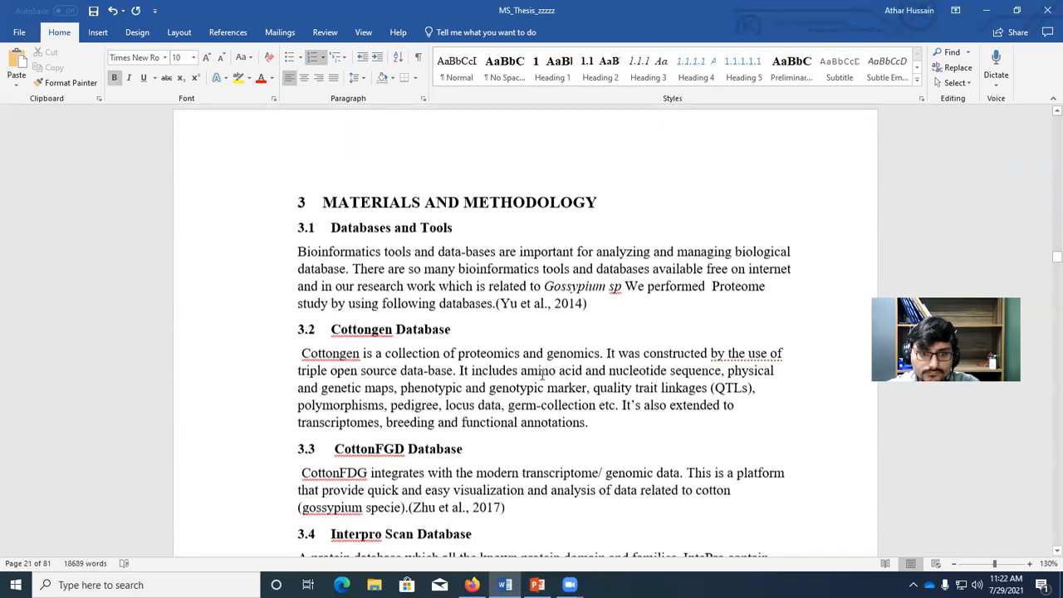
pyautogui.scroll(-20, 541, 375)
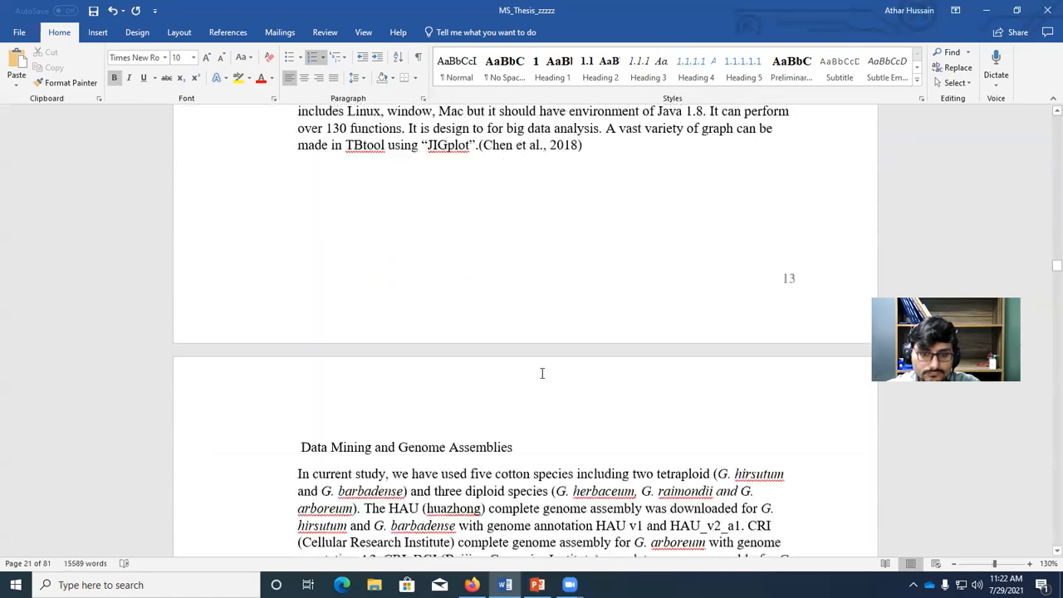
pyautogui.scroll(-20, 541, 373)
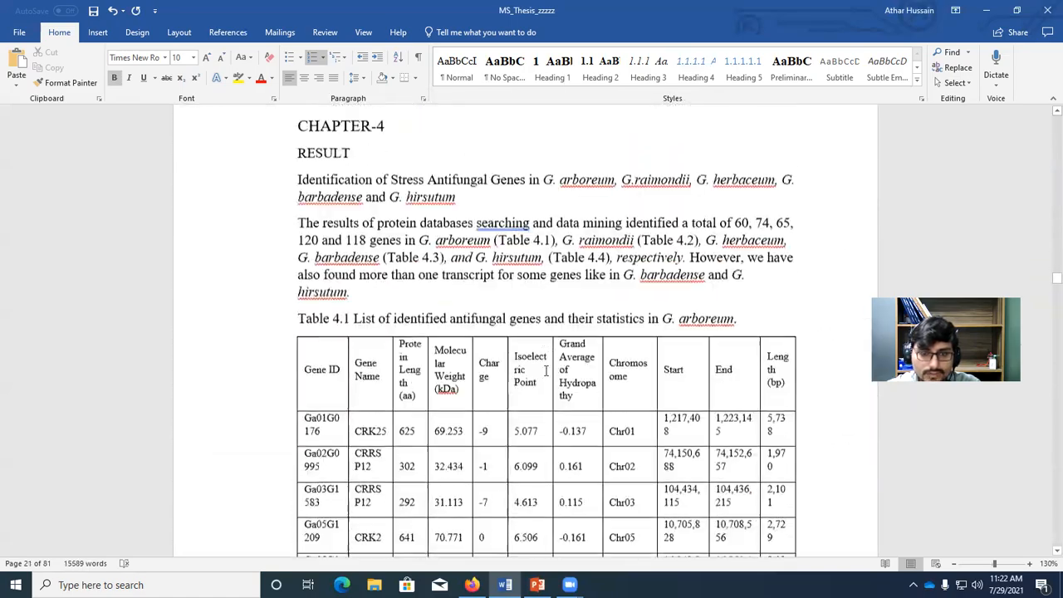
pyautogui.scroll(-10, 546, 371)
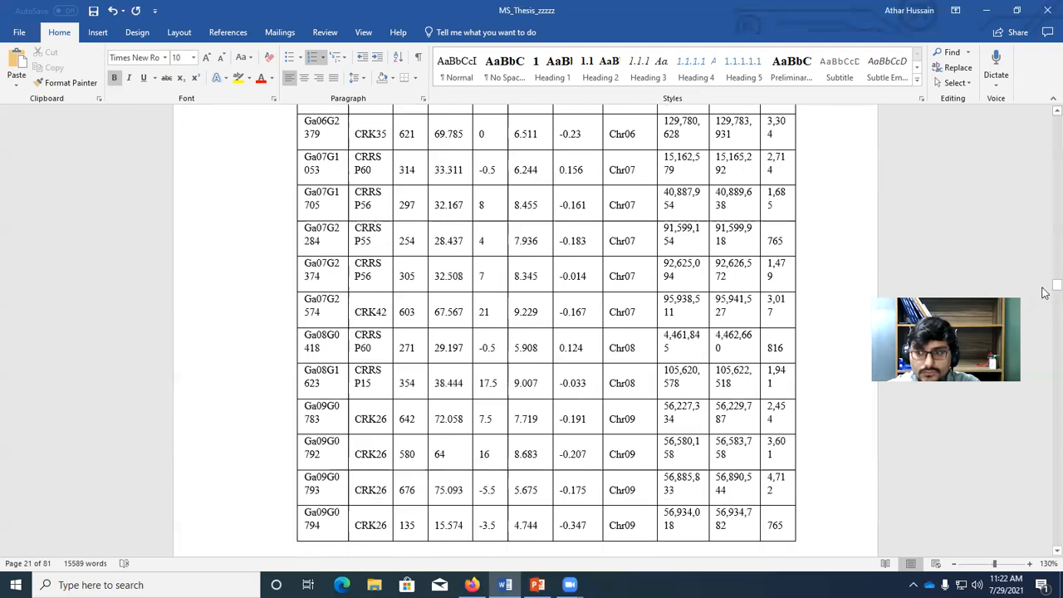
pyautogui.moveTo(1046, 302); pyautogui.dragTo(1044, 351)
pyautogui.click(500, 351)
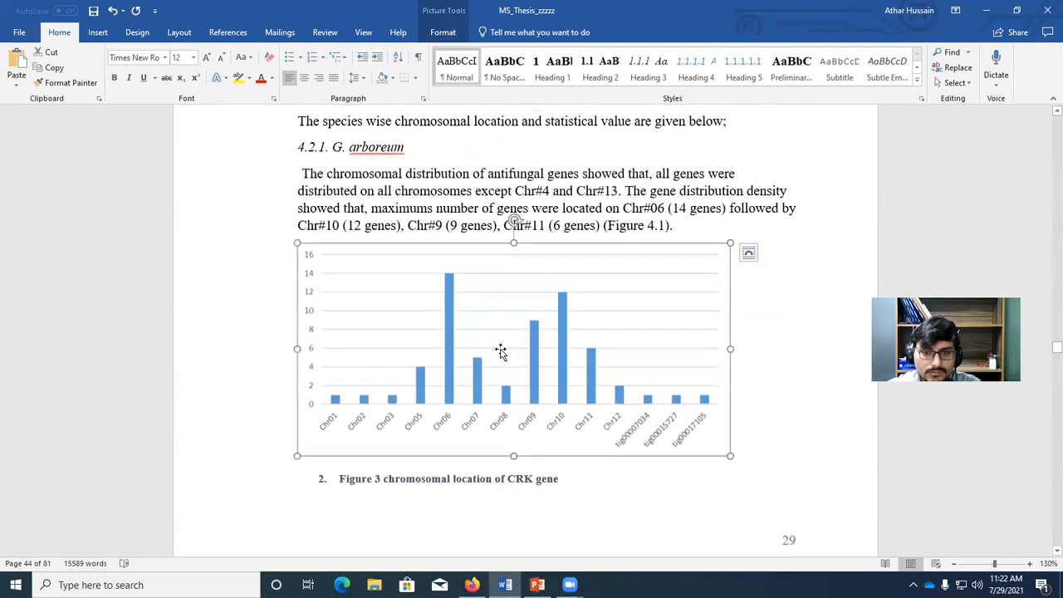
pyautogui.rightClick(501, 356)
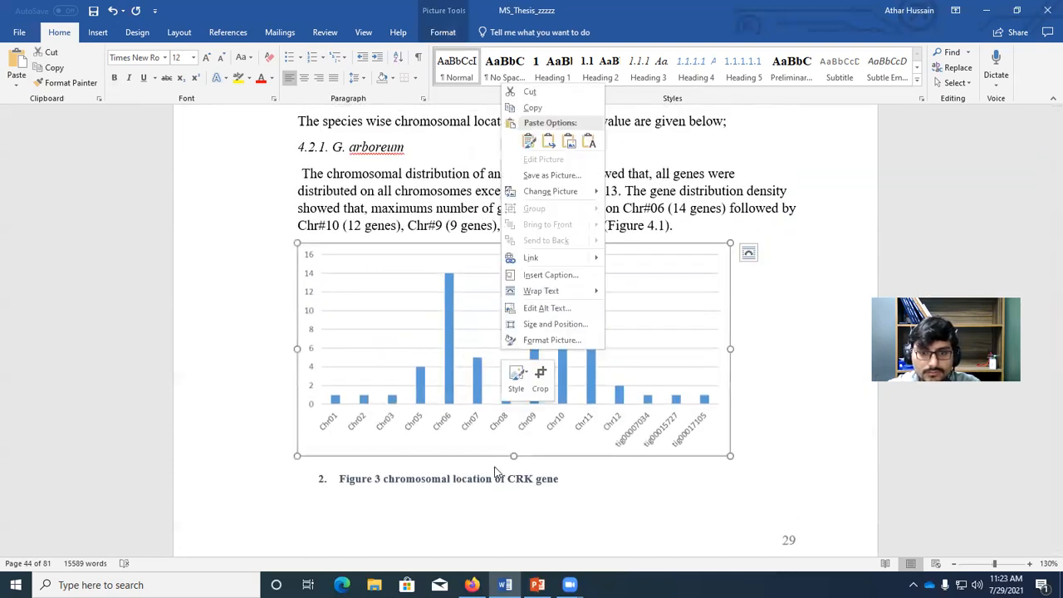
pyautogui.press('Escape')
# Step: Select the "Figure 3 chromosomal" caption text and review its font, color, text effects, underline and advanced character settings
pyautogui.click(381, 479)
pyautogui.moveTo(390, 480); pyautogui.dragTo(338, 479)
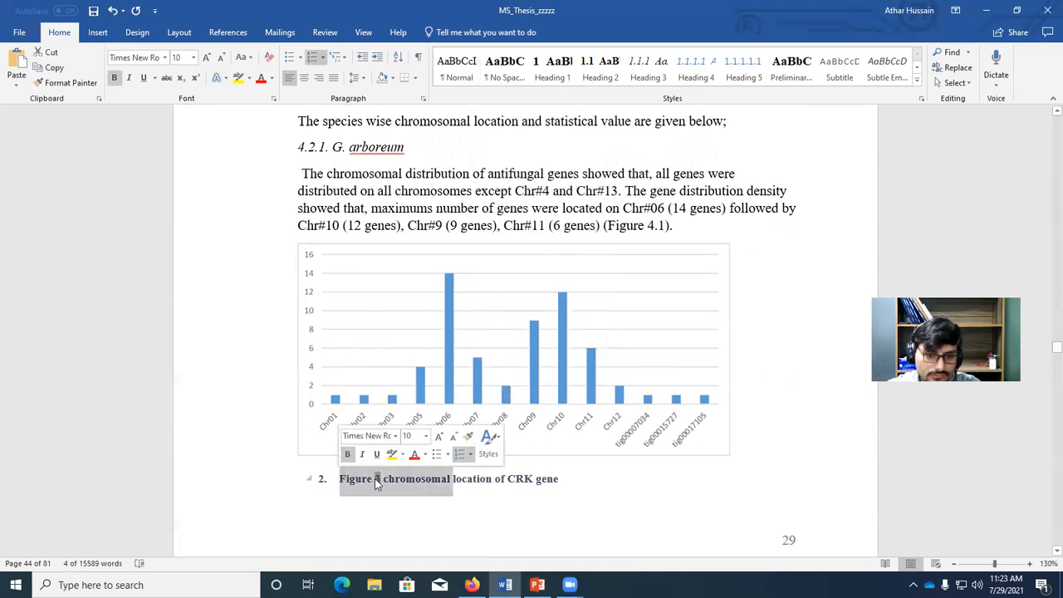
pyautogui.rightClick(375, 478)
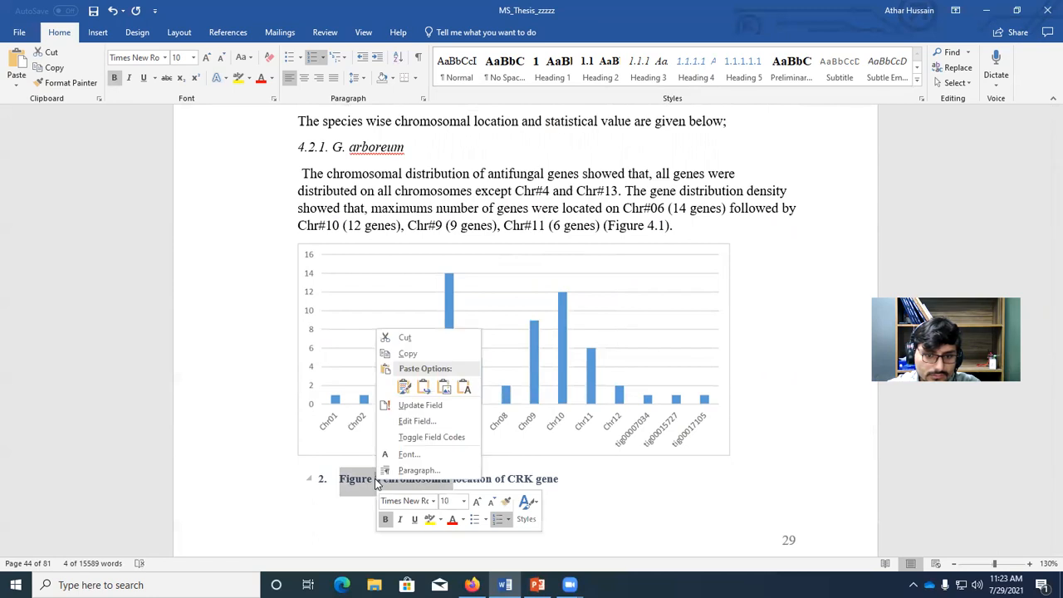
pyautogui.click(412, 455)
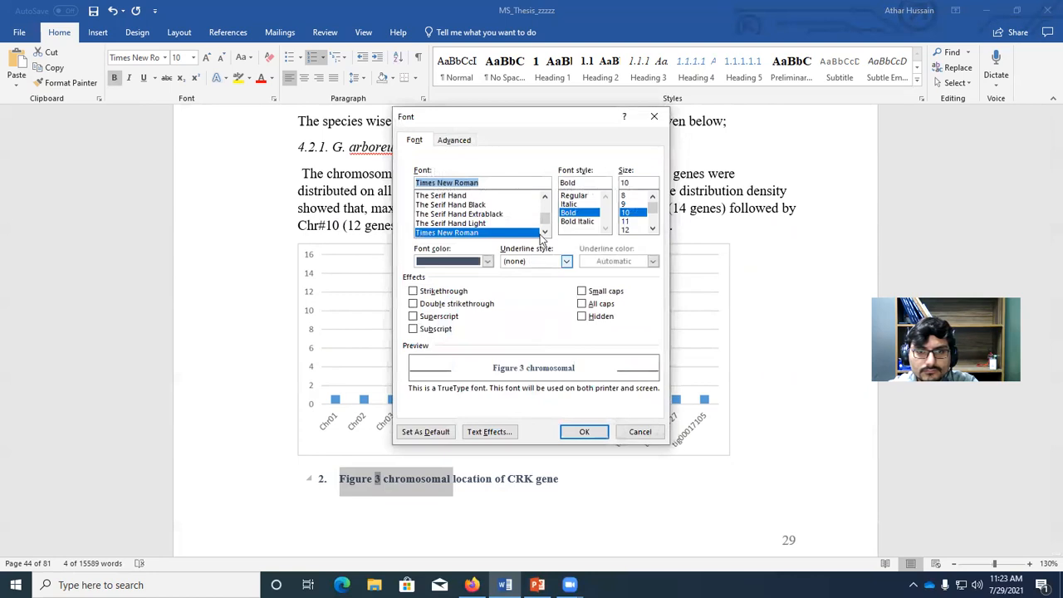
pyautogui.scroll(-1, 502, 265)
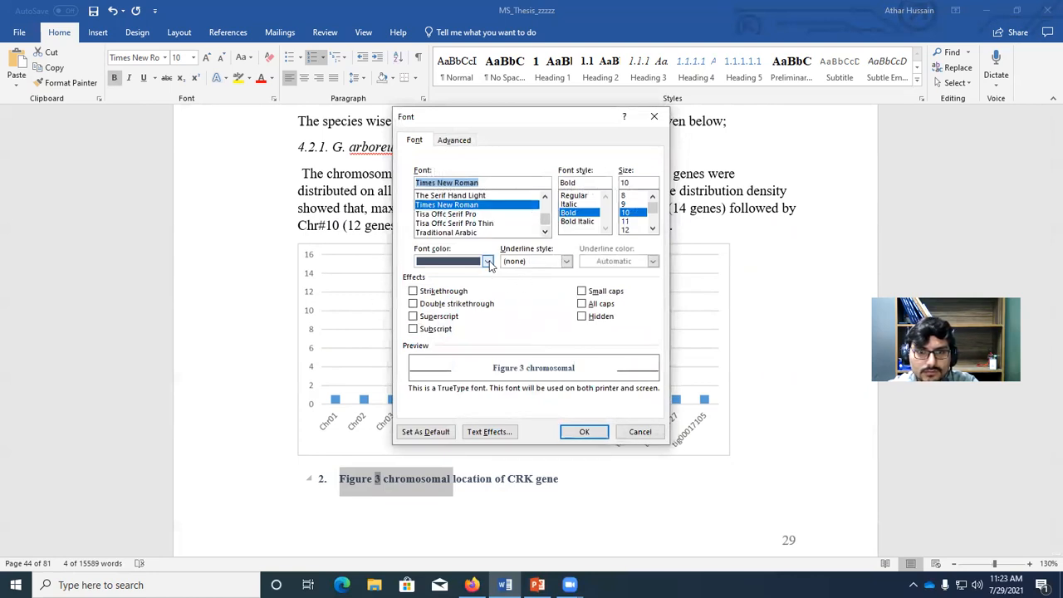
pyautogui.click(488, 262)
pyautogui.click(488, 262)
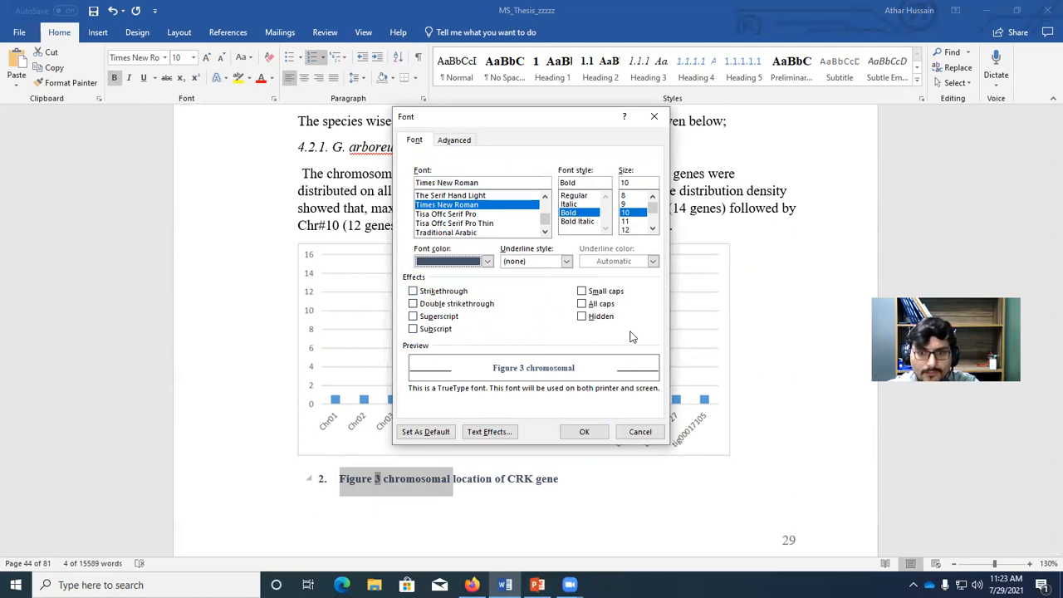
pyautogui.click(480, 432)
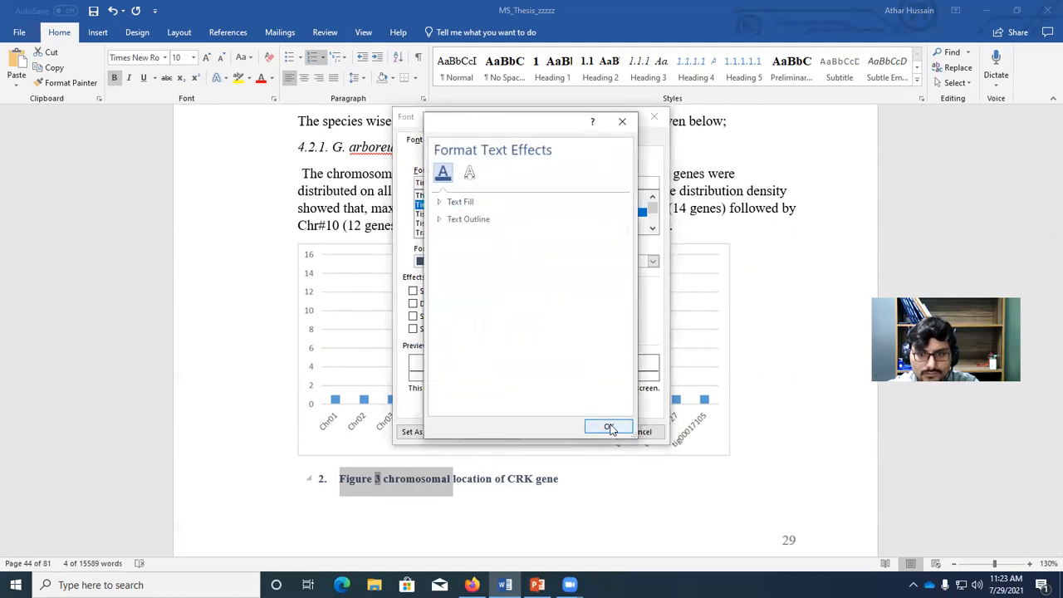
pyautogui.click(608, 426)
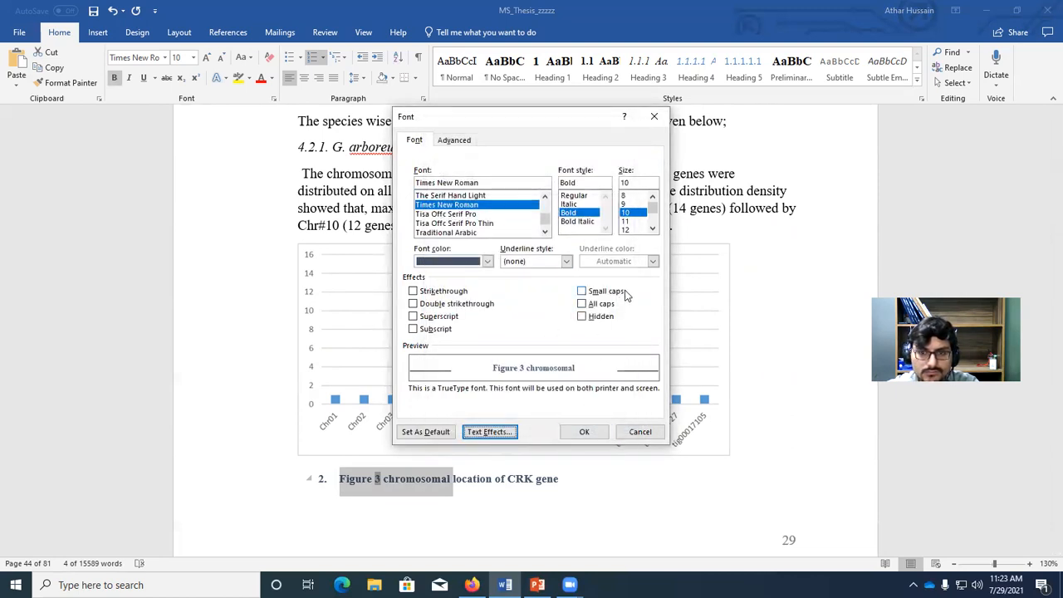
pyautogui.click(567, 261)
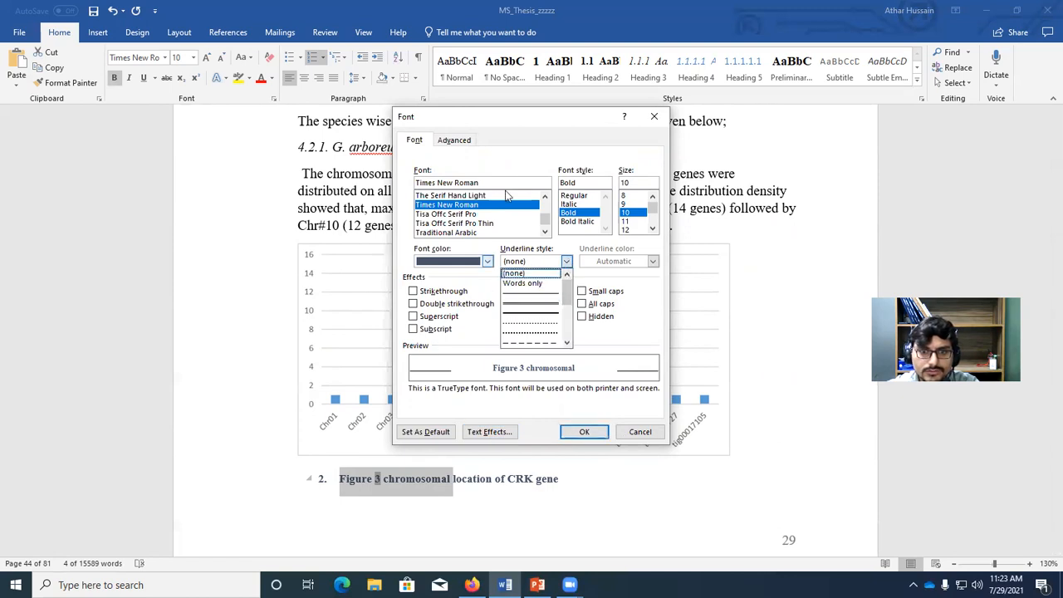
pyautogui.click(455, 139)
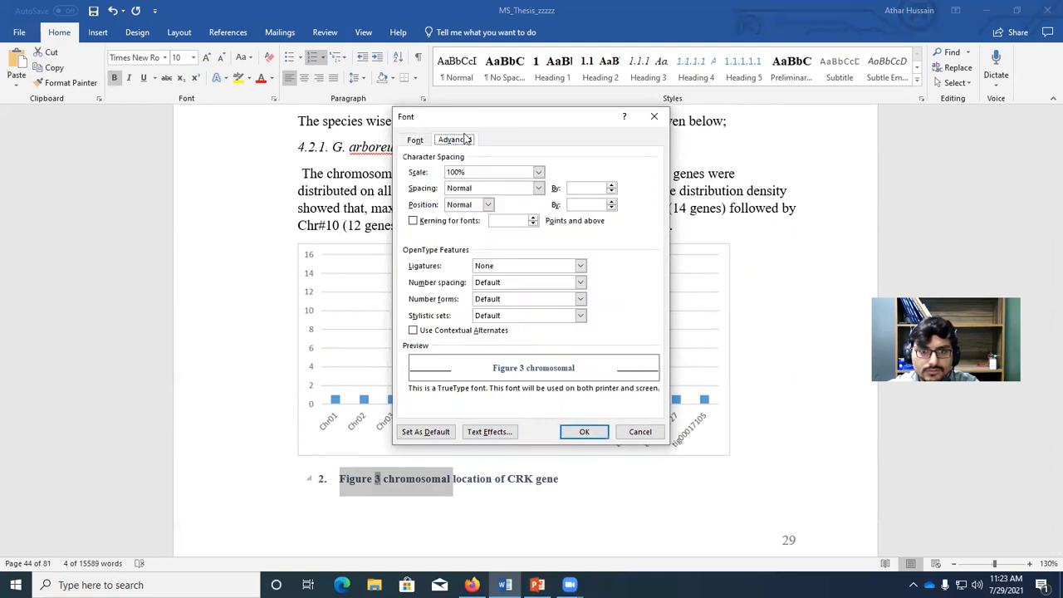
pyautogui.click(415, 139)
pyautogui.click(584, 432)
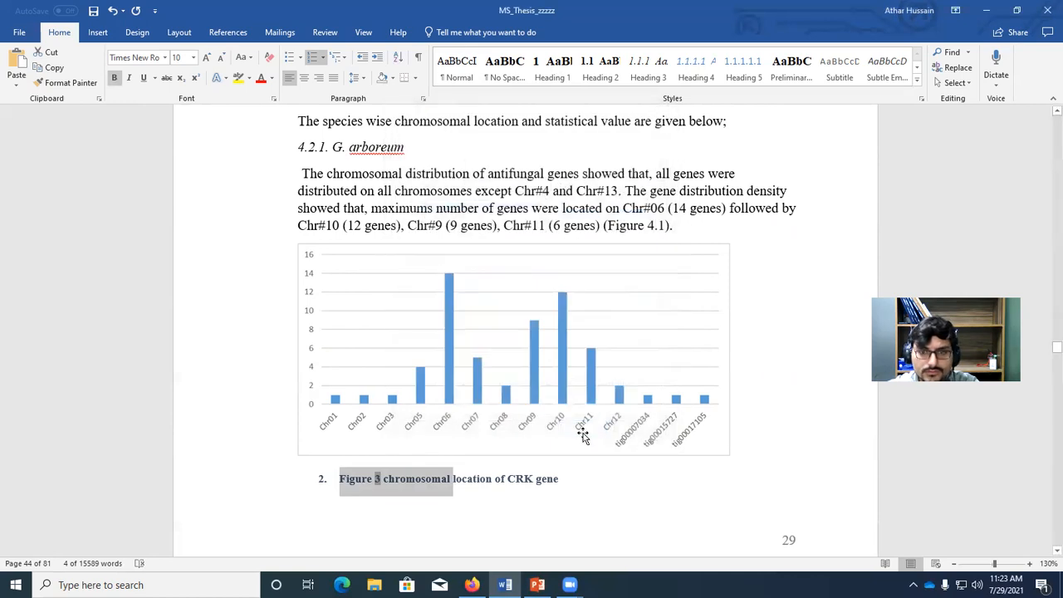
# Step: Review the options available for the Caption style in the styles gallery
pyautogui.click(918, 80)
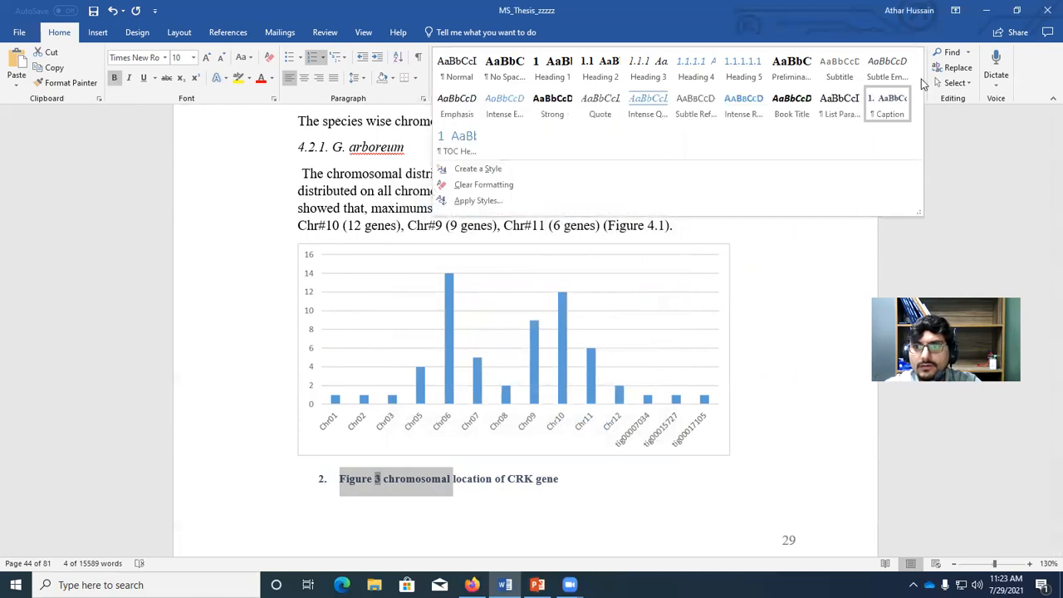
pyautogui.rightClick(884, 102)
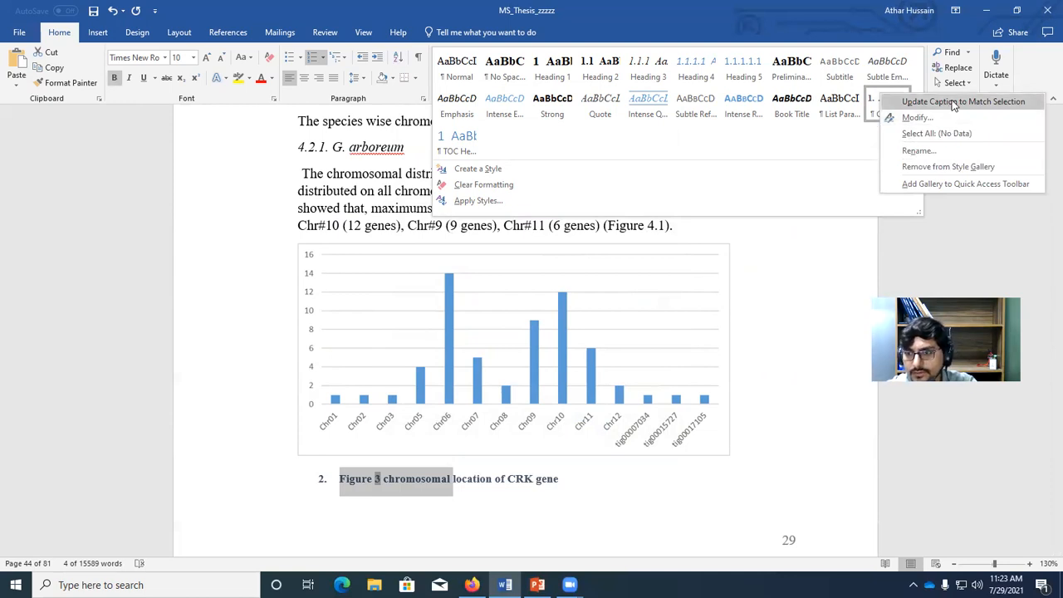
pyautogui.click(785, 273)
# Step: Update the entire table of figures under the LIST OF FIGURES heading, including entries and page numbers
pyautogui.scroll(3, 717, 412)
pyautogui.scroll(3, 718, 412)
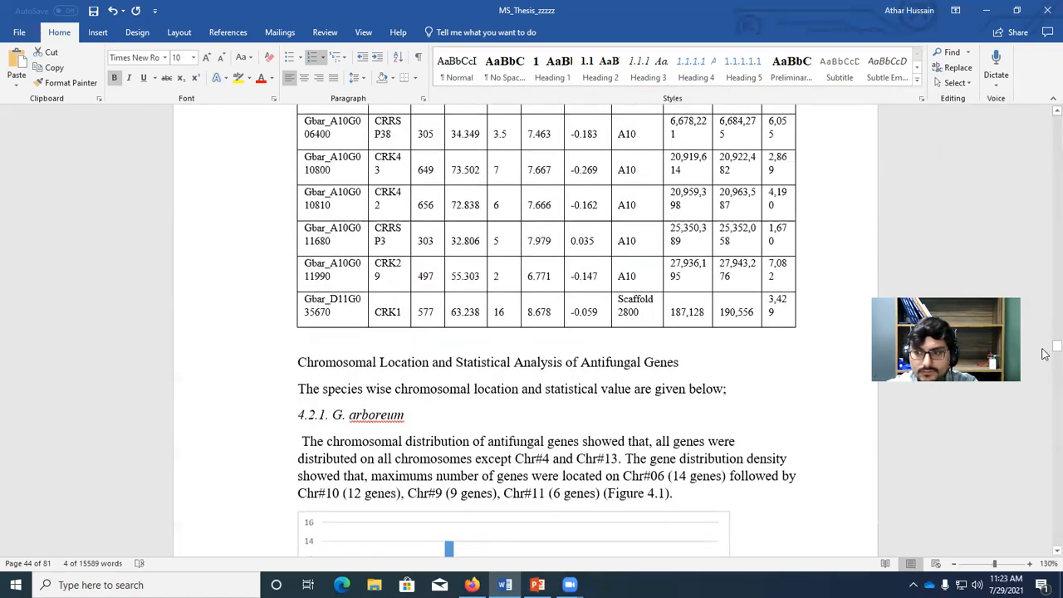
pyautogui.moveTo(1048, 344); pyautogui.dragTo(1045, 197)
pyautogui.tripleClick(386, 174)
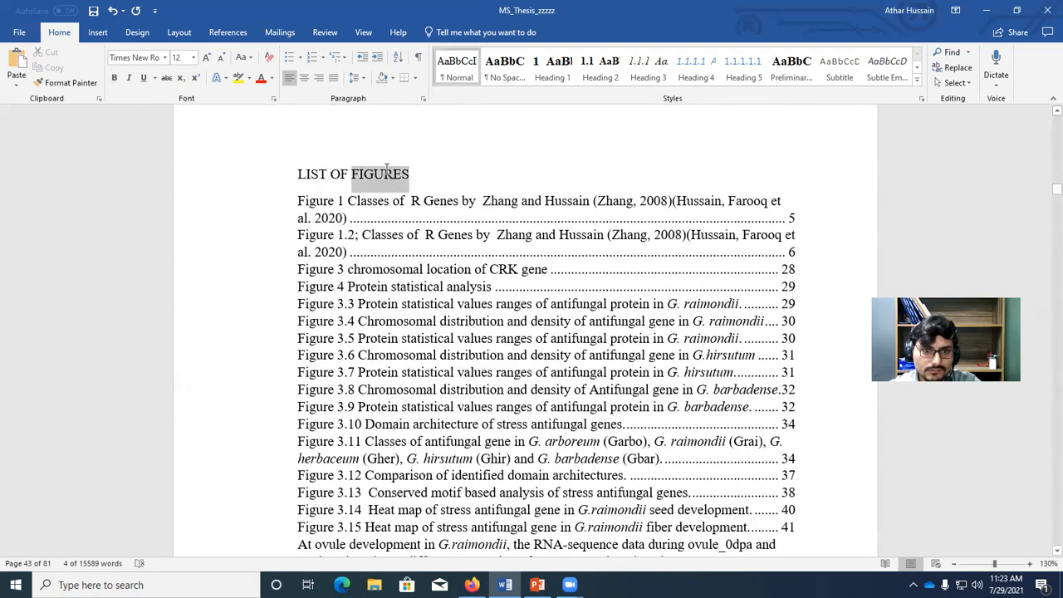
pyautogui.scroll(-15, 631, 293)
pyautogui.scroll(-10, 631, 293)
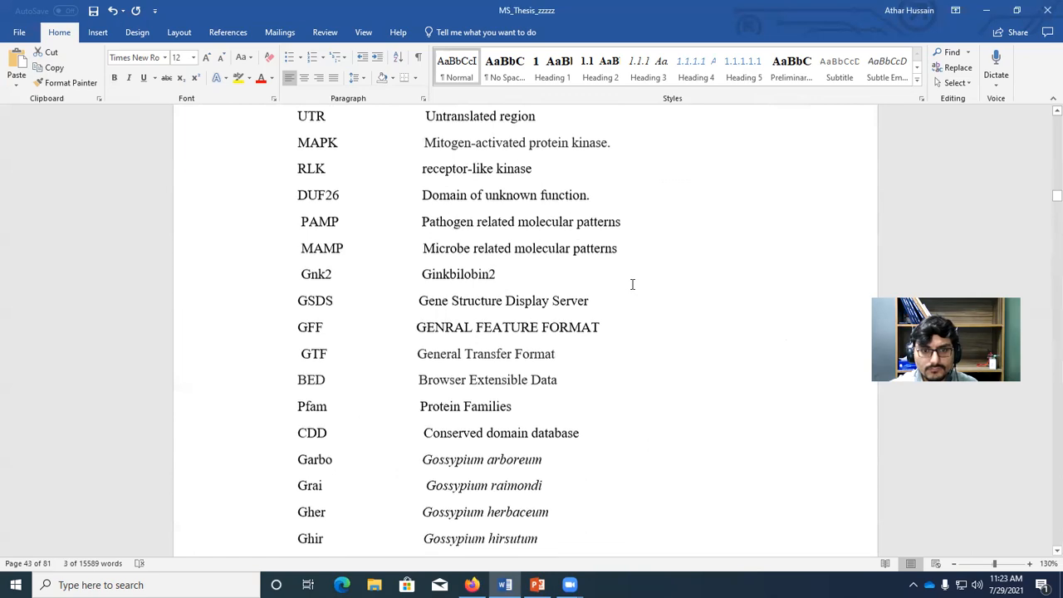
pyautogui.scroll(12, 603, 307)
pyautogui.scroll(8, 590, 275)
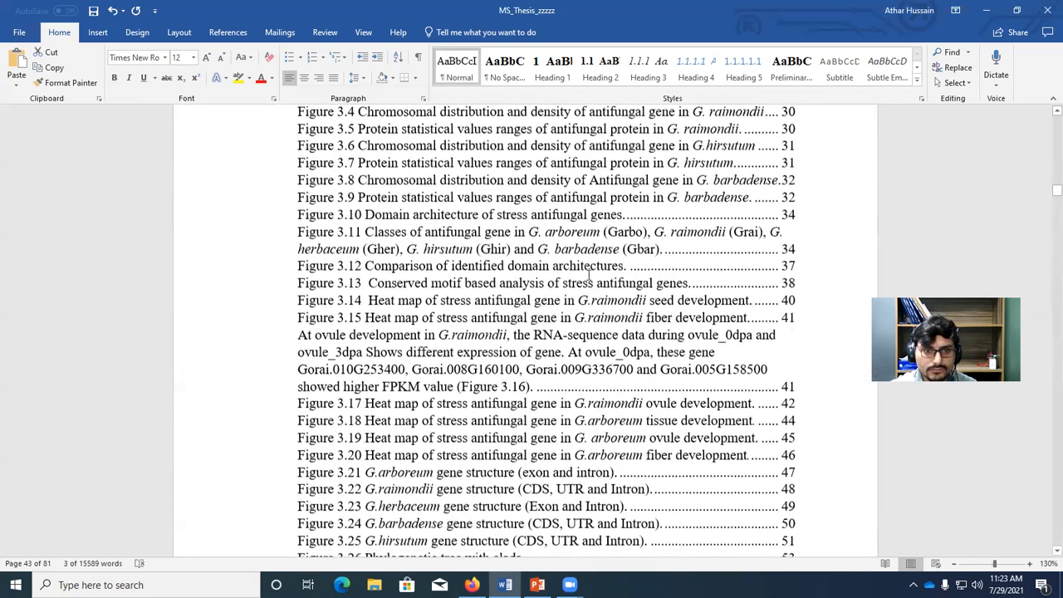
pyautogui.click(352, 209)
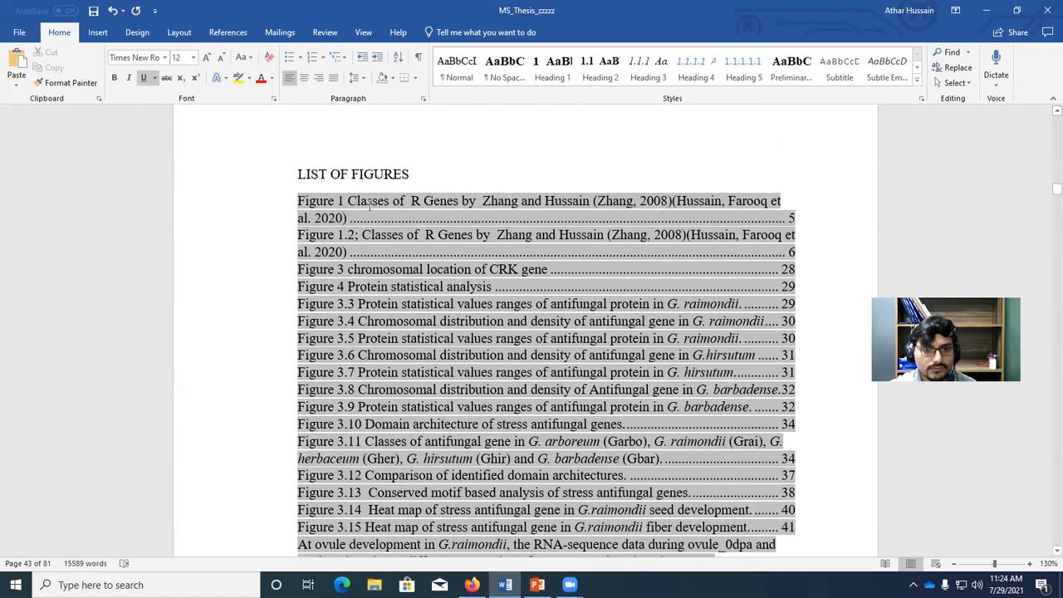
pyautogui.rightClick(370, 207)
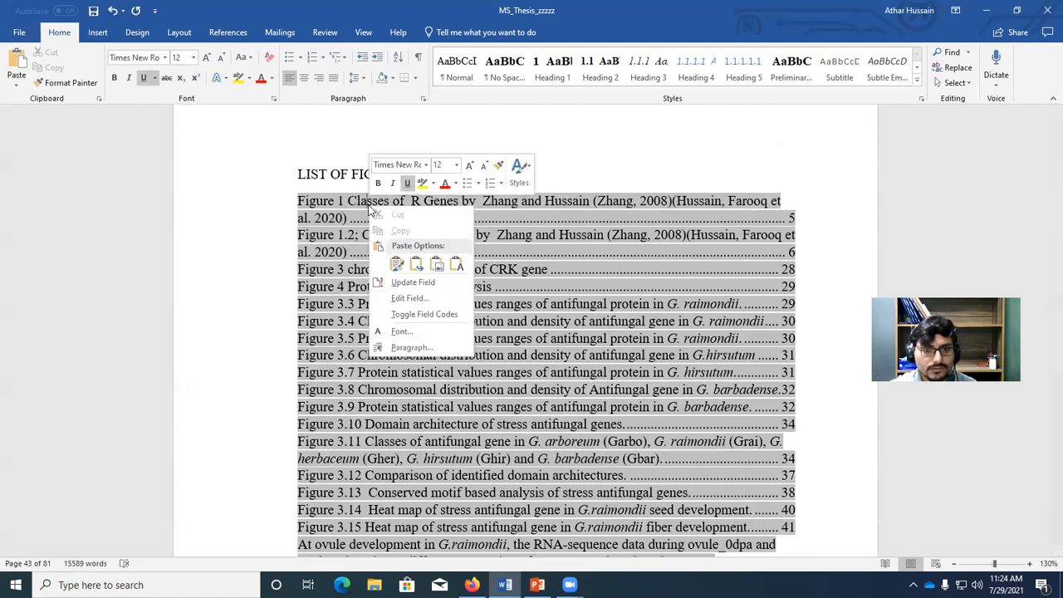
pyautogui.click(416, 284)
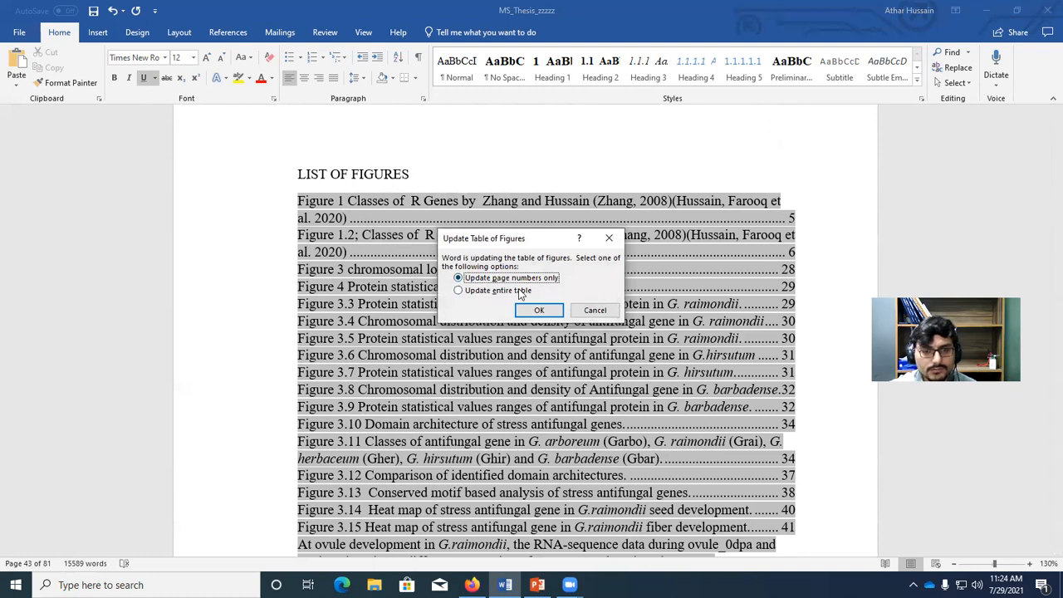
pyautogui.click(458, 291)
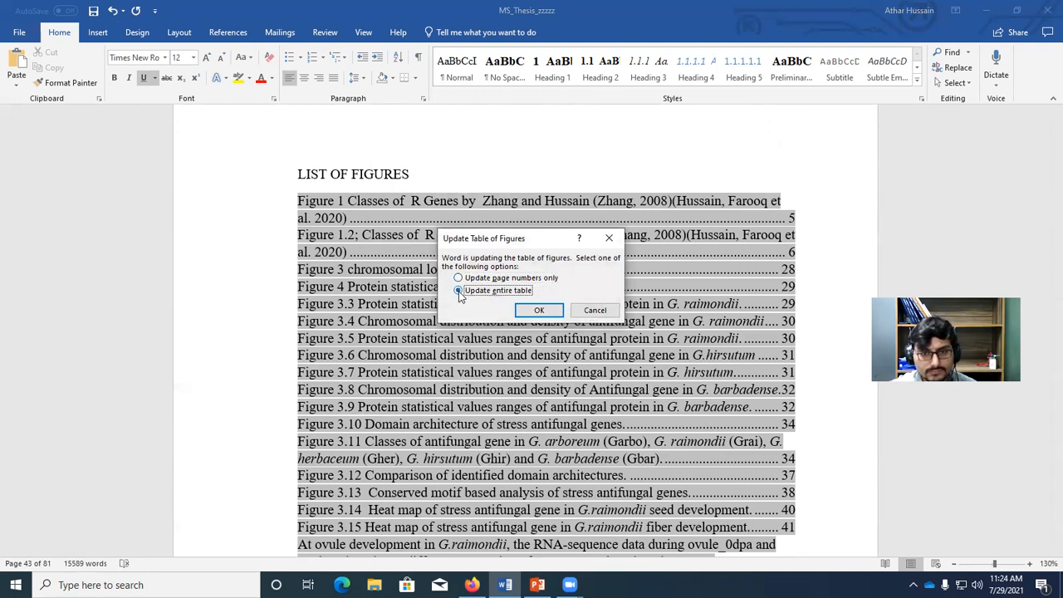
pyautogui.click(539, 311)
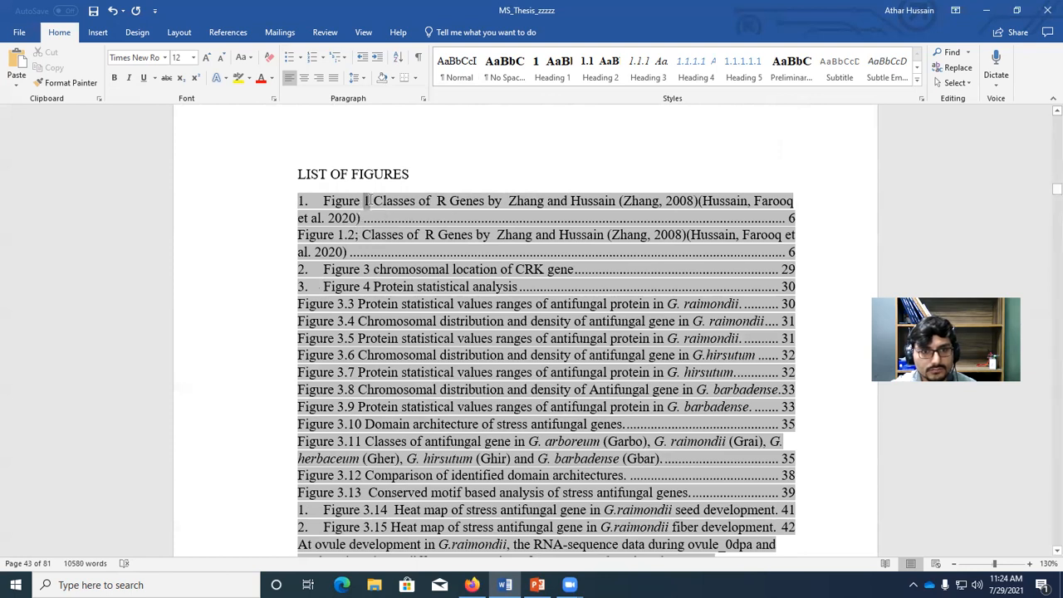
# Step: Check the numbering of the Figure 1.2, Figure 3.3 and Figure 3.4 entries in the updated list of figures
pyautogui.doubleClick(347, 235)
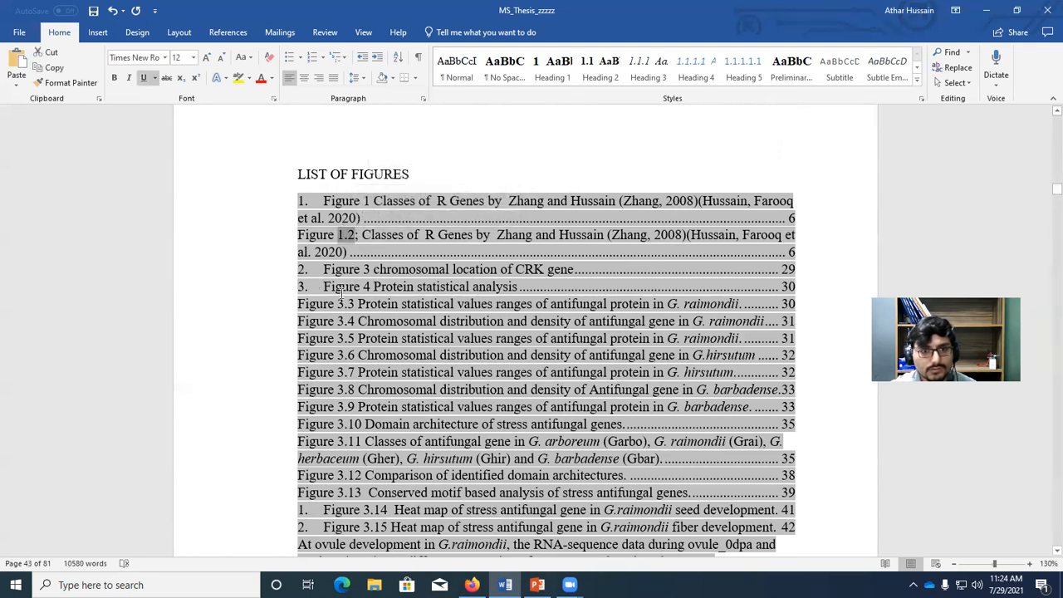
pyautogui.moveTo(338, 303); pyautogui.dragTo(355, 304)
pyautogui.click(344, 320)
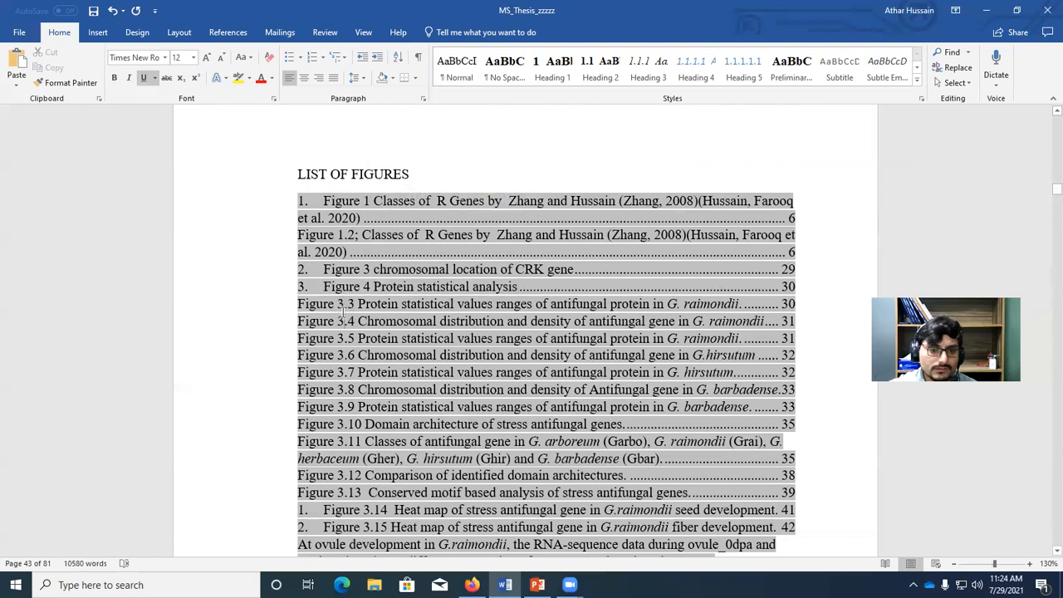
# Step: Examine the numbering and captions of all entries in the updated list of figures, through to the Figure 3.28 entry
pyautogui.moveTo(299, 201); pyautogui.dragTo(501, 441)
pyautogui.scroll(-8, 499, 440)
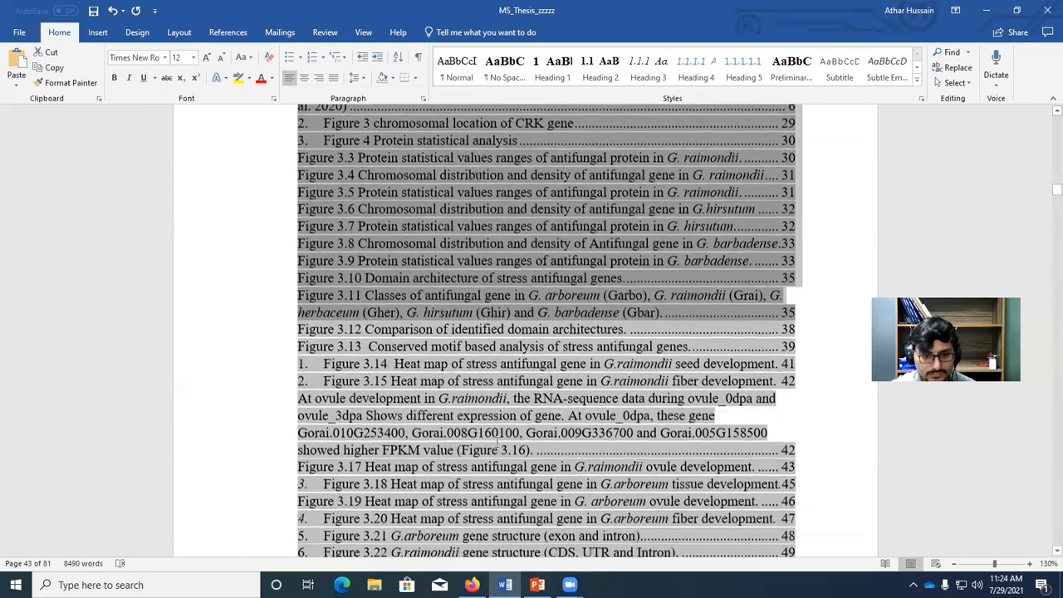
pyautogui.scroll(-10, 491, 436)
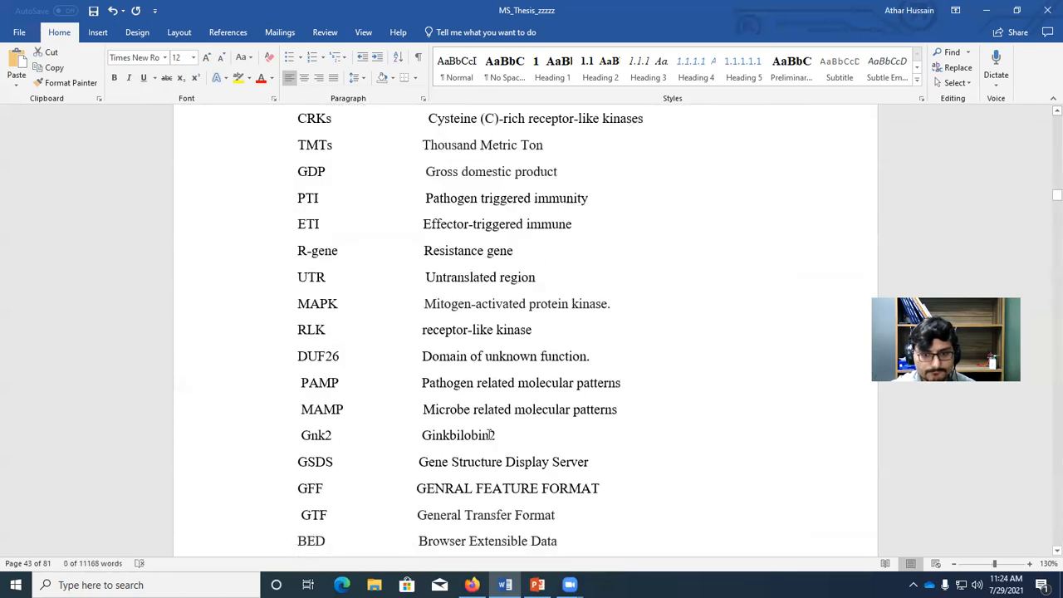
pyautogui.scroll(5, 491, 432)
pyautogui.scroll(5, 462, 387)
pyautogui.scroll(-7, 462, 387)
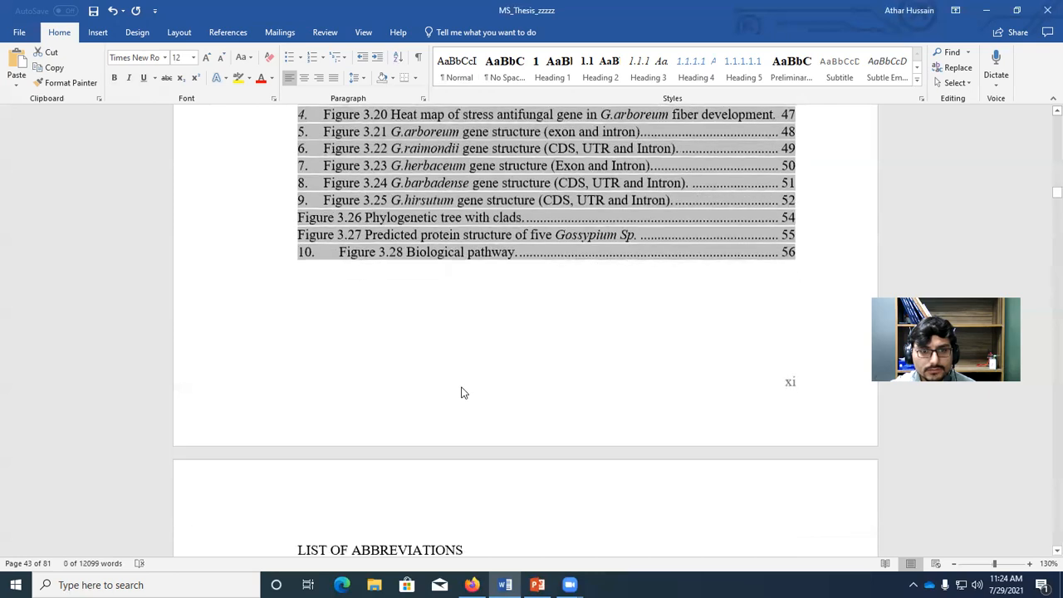
pyautogui.scroll(7, 462, 387)
pyautogui.scroll(20, 456, 375)
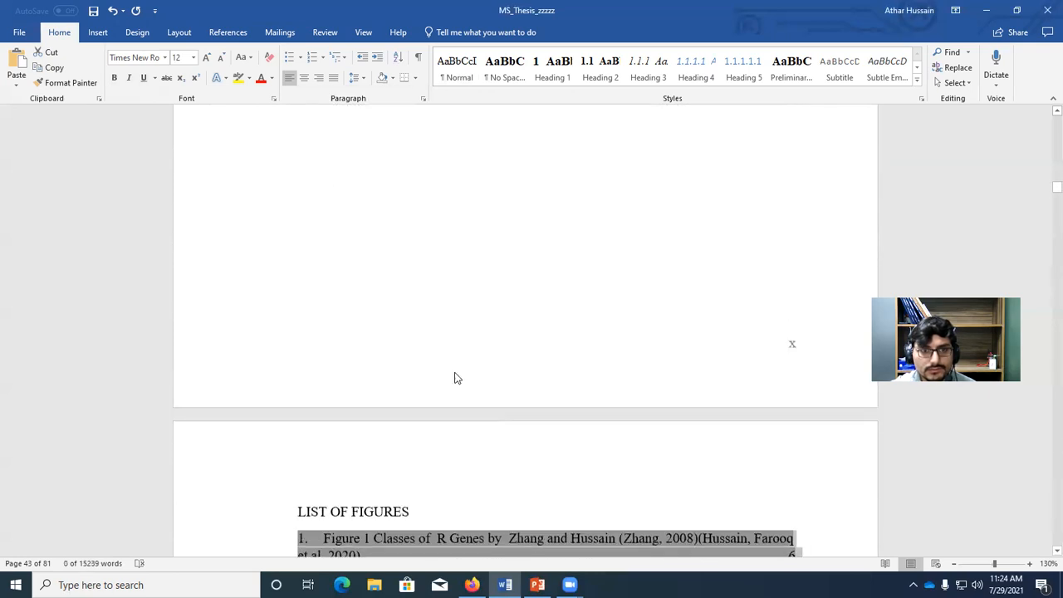
# Step: Add the heading "List of Table" on its own line directly above the LIST OF FIGURES heading
pyautogui.scroll(-5, 413, 342)
pyautogui.click(398, 360)
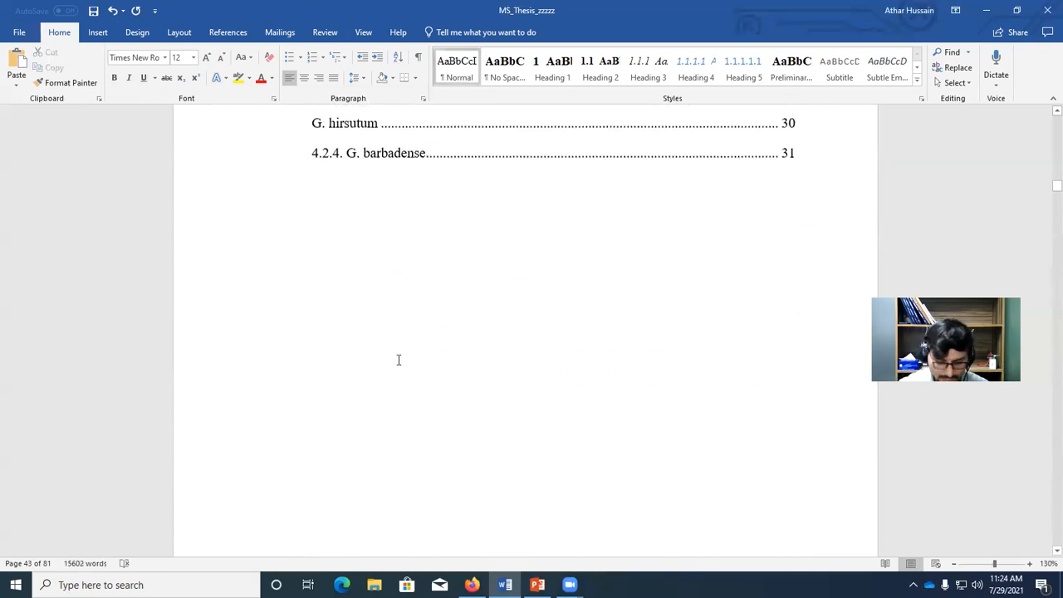
pyautogui.write('List of Tab')
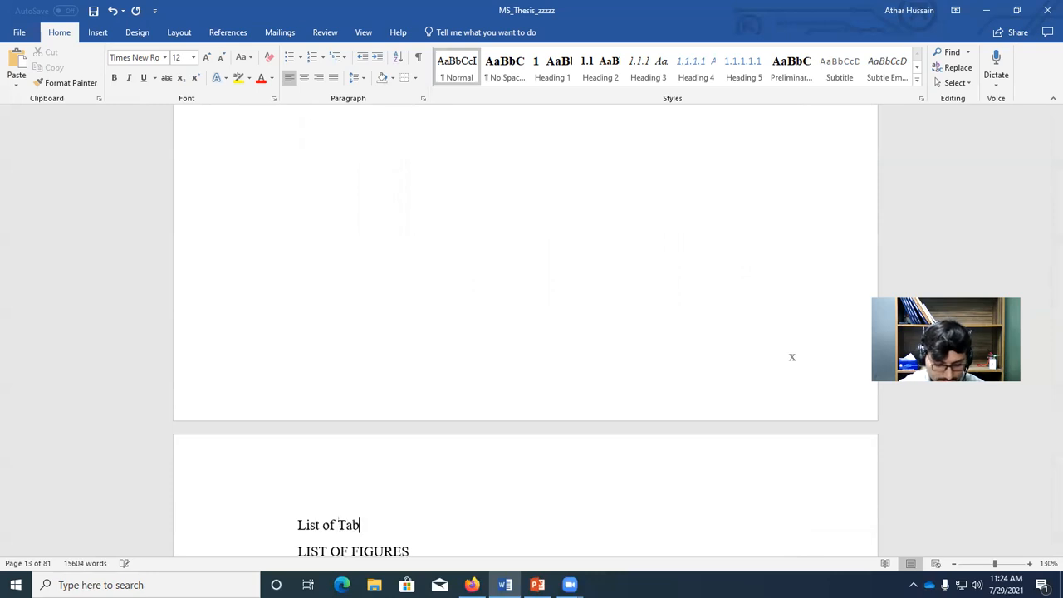
pyautogui.write('le')
pyautogui.press('Return')
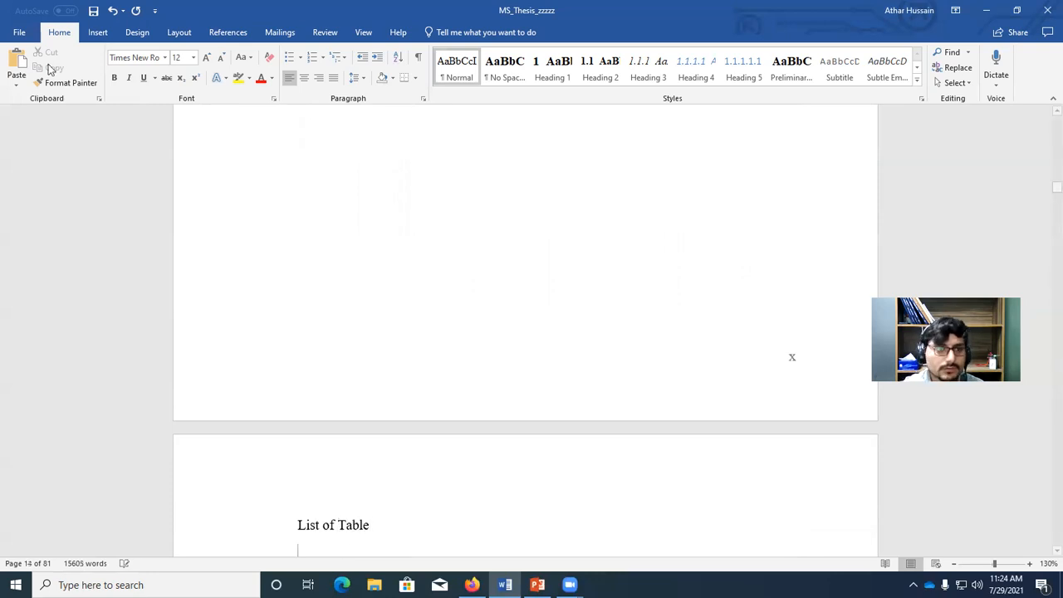
# Step: Insert a page break below the "List of Table" heading so the list of figures starts on a separate page
pyautogui.click(93, 31)
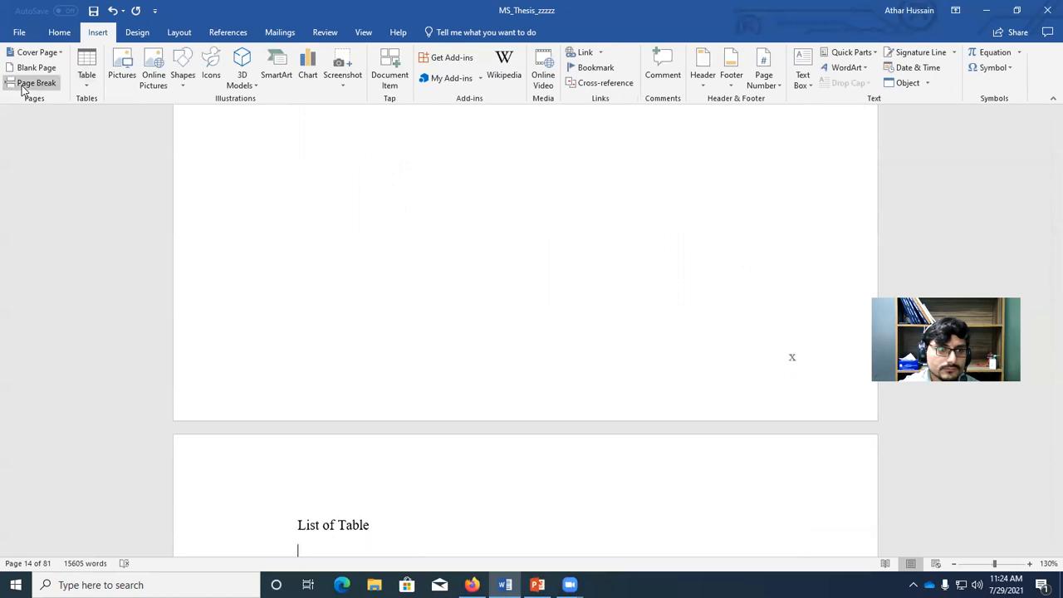
pyautogui.click(32, 82)
pyautogui.scroll(-2, 329, 517)
pyautogui.scroll(10, 368, 391)
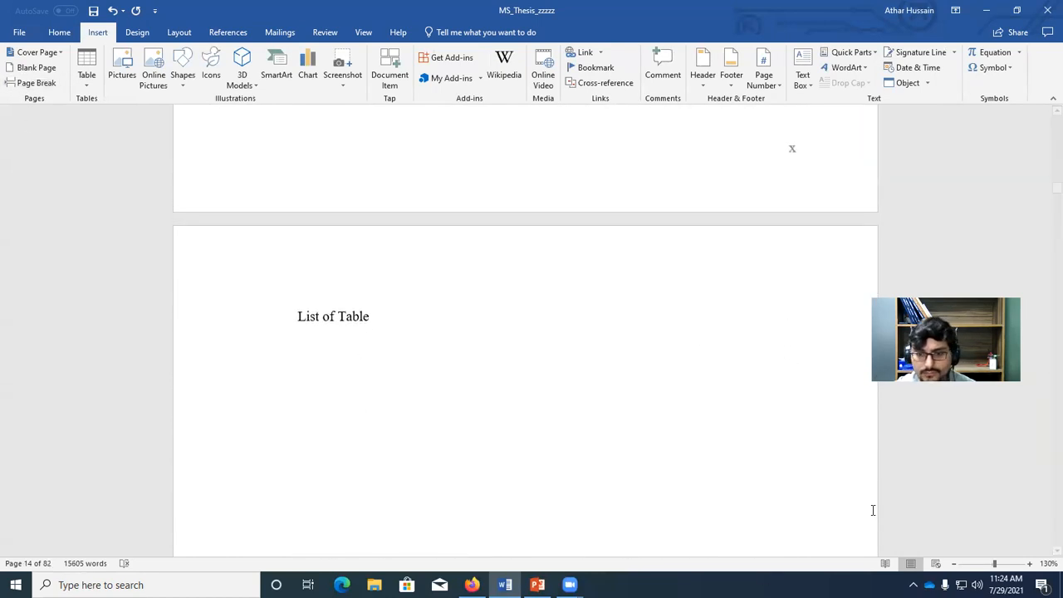
pyautogui.scroll(-2, 764, 310)
# Step: Try to select the whole Table 4.1 of identified antifungal genes in Chapter 4
pyautogui.moveTo(1056, 188); pyautogui.dragTo(1044, 282)
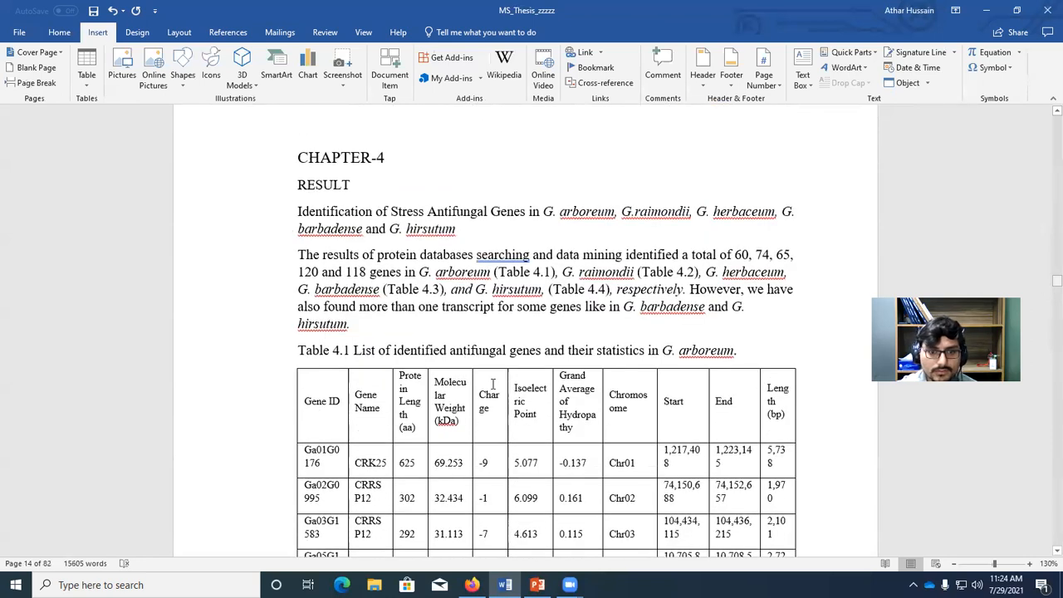
pyautogui.click(301, 368)
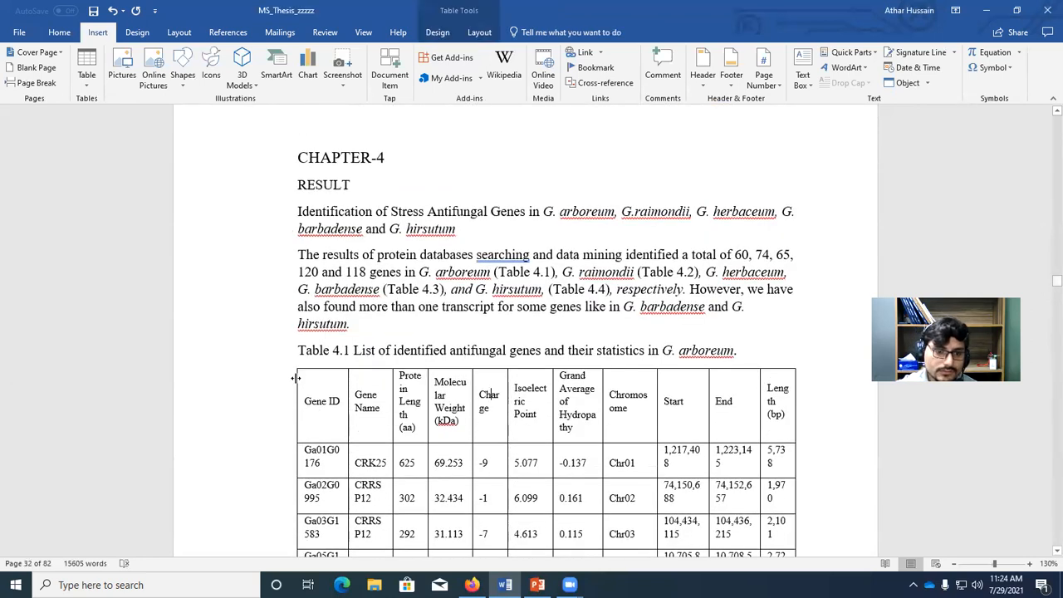
pyautogui.click(301, 368)
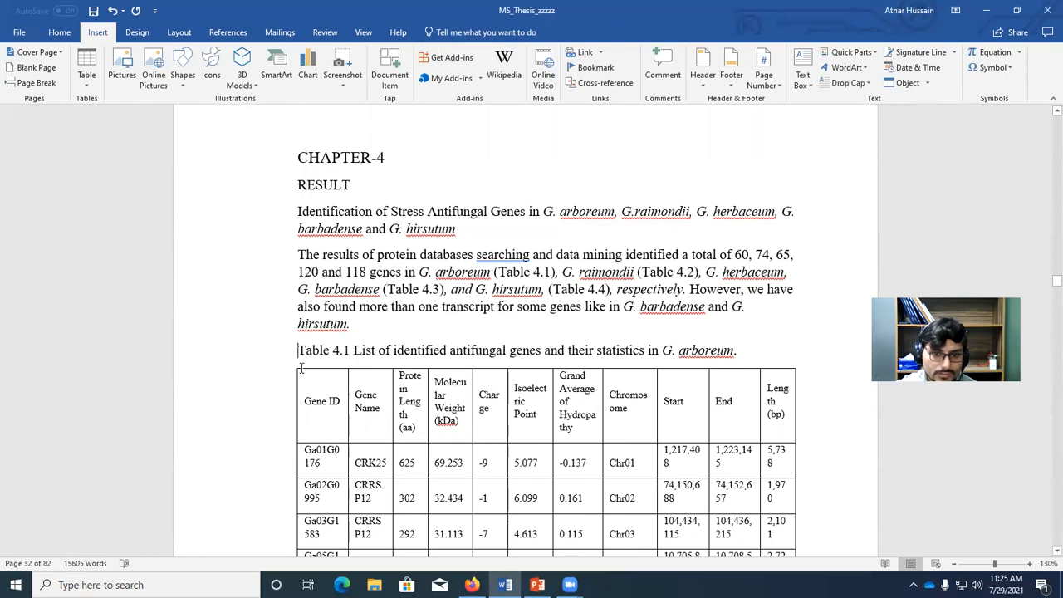
pyautogui.scroll(-12, 550, 401)
pyautogui.scroll(3, 550, 401)
pyautogui.scroll(8, 551, 401)
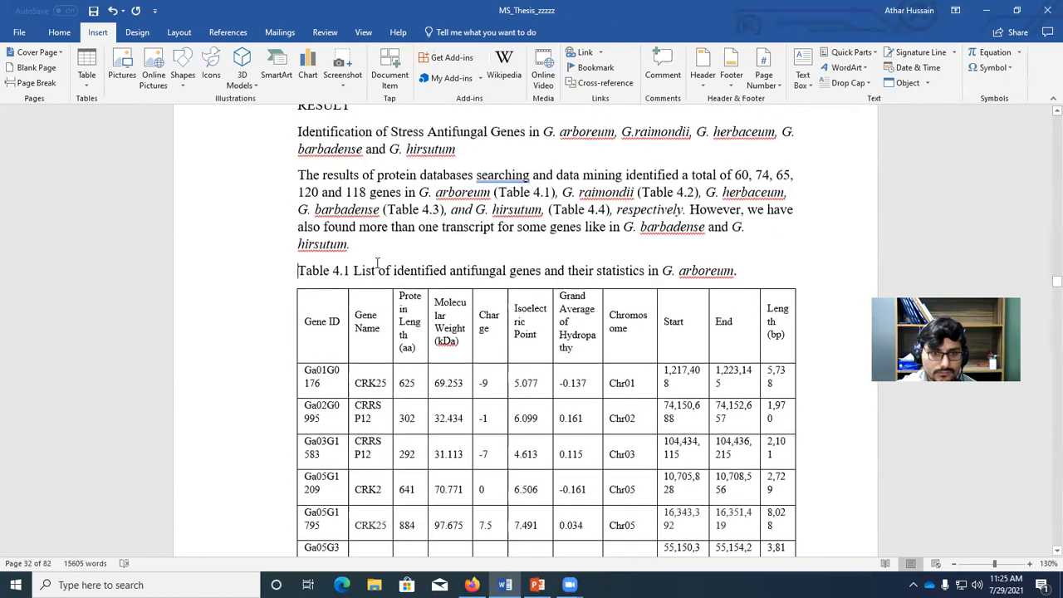
pyautogui.click(290, 306)
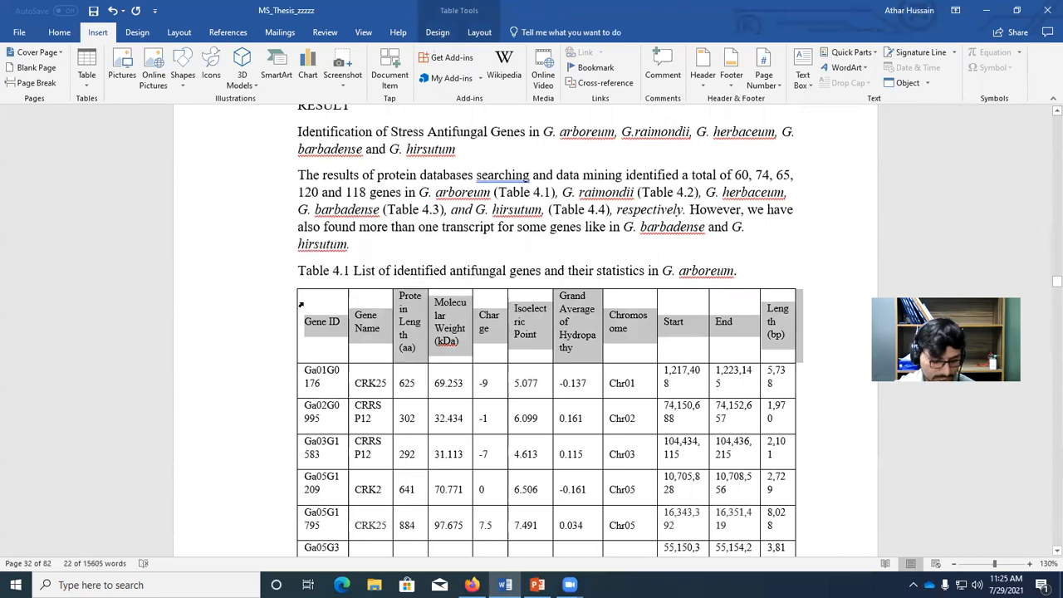
pyautogui.click(301, 272)
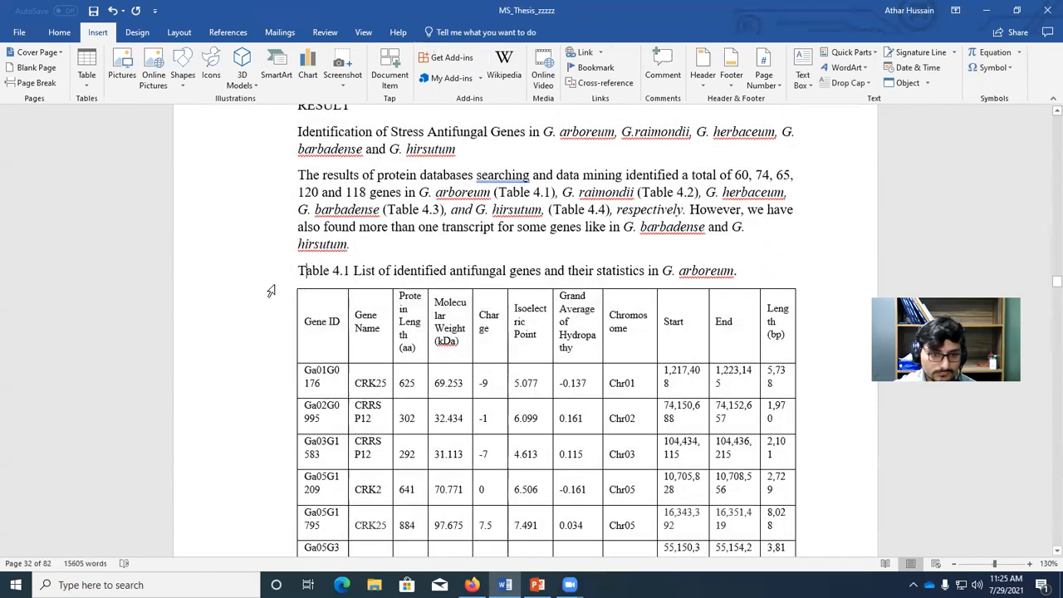
# Step: Select the entire Table 4.5 of stress antifungal gene subclasses, from its header through the Class_XLIII row
pyautogui.moveTo(1056, 281); pyautogui.dragTo(1045, 386)
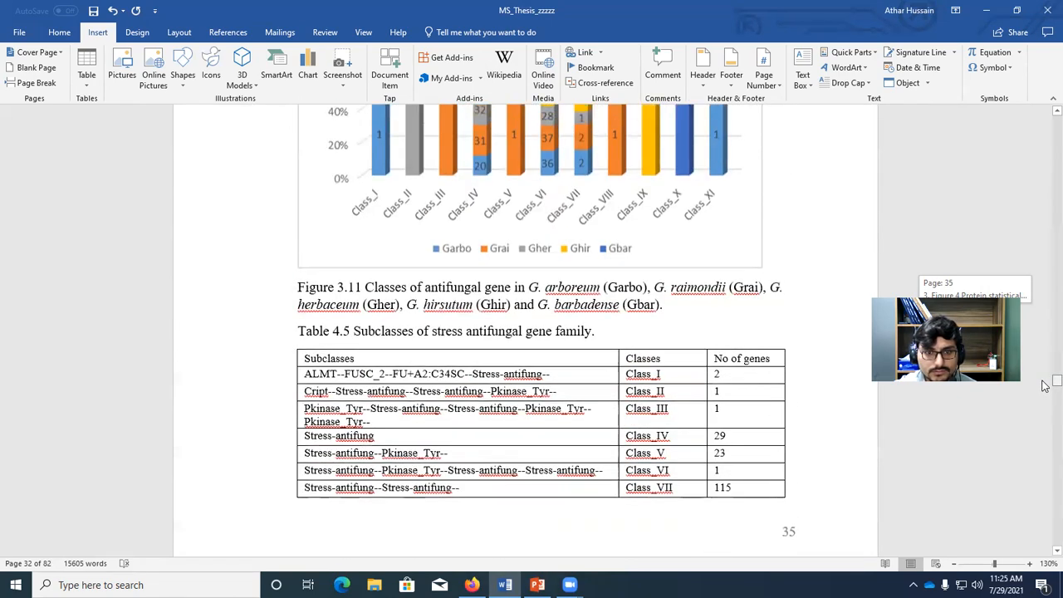
pyautogui.click(322, 476)
pyautogui.scroll(3, 321, 476)
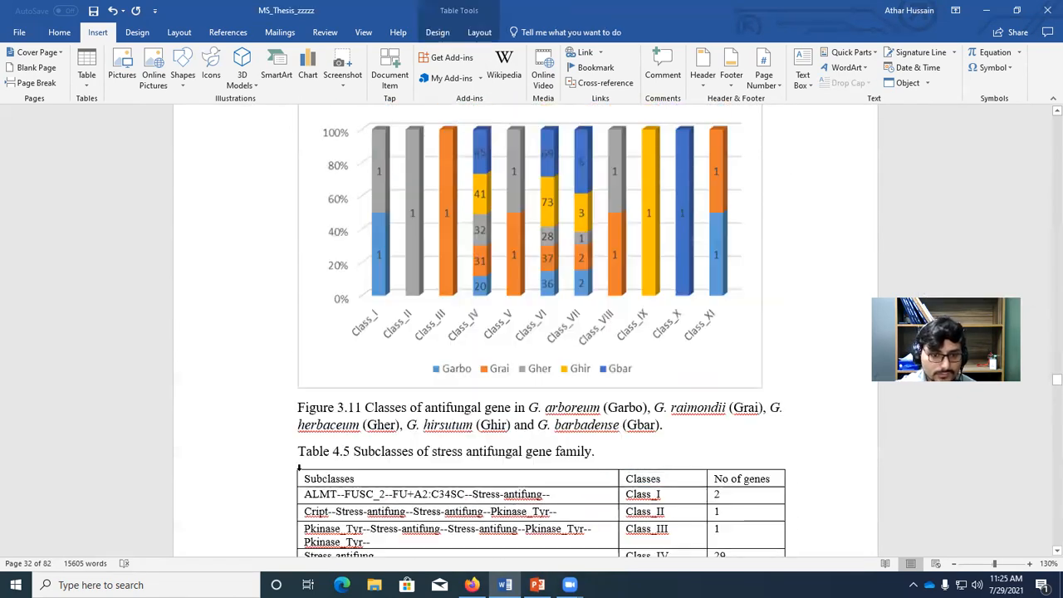
pyautogui.click(297, 468)
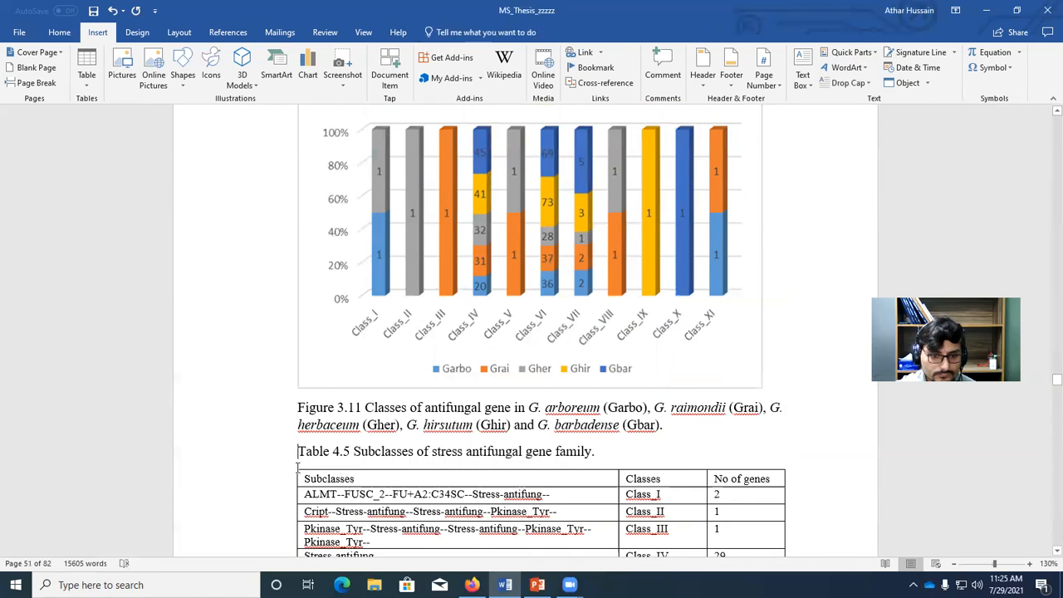
pyautogui.click(296, 466)
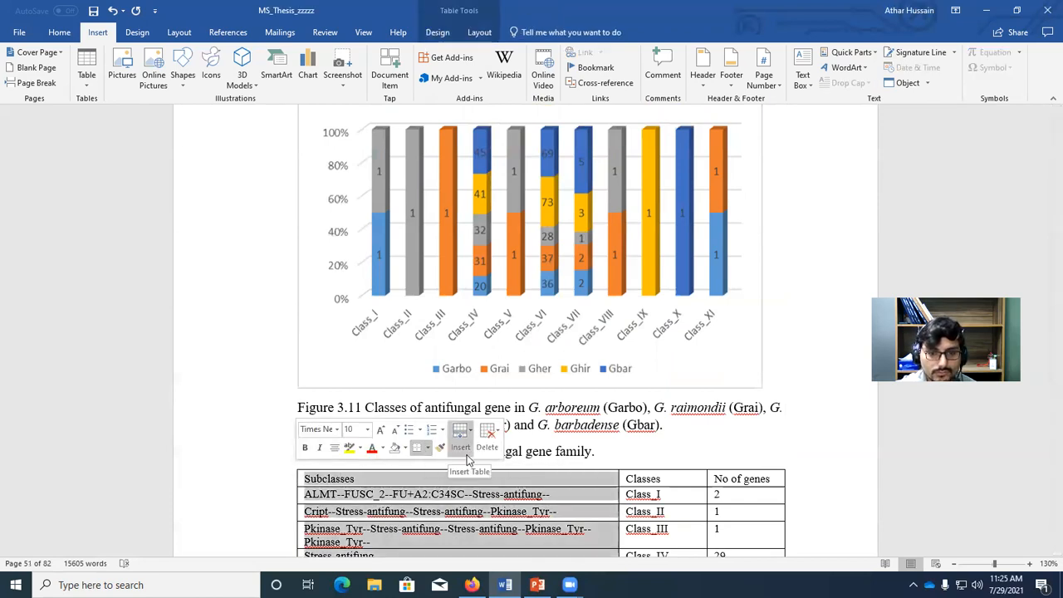
pyautogui.scroll(-15, 660, 316)
pyautogui.scroll(-12, 733, 291)
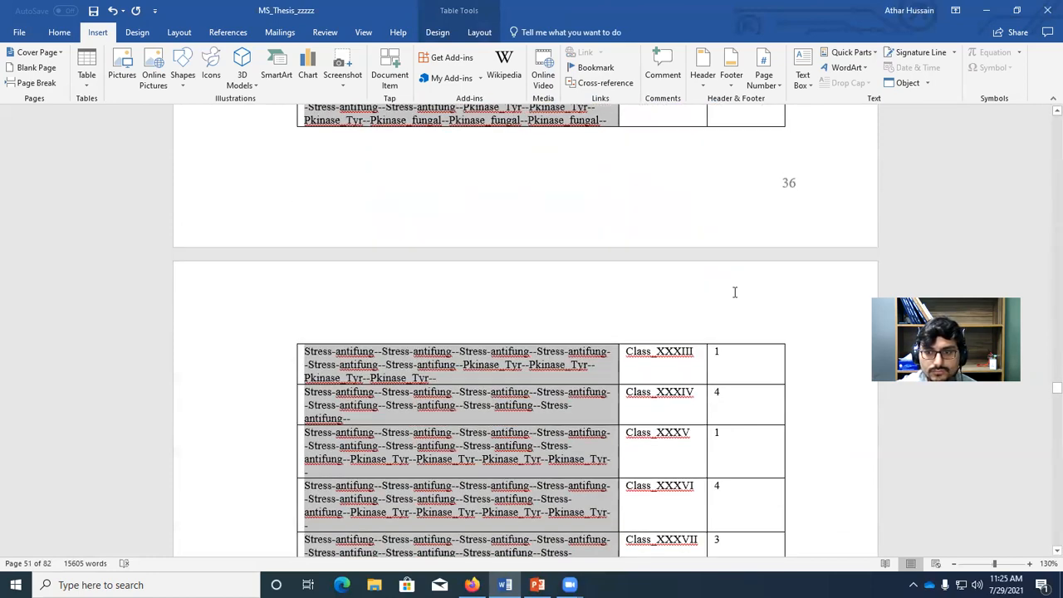
pyautogui.scroll(-1, 746, 301)
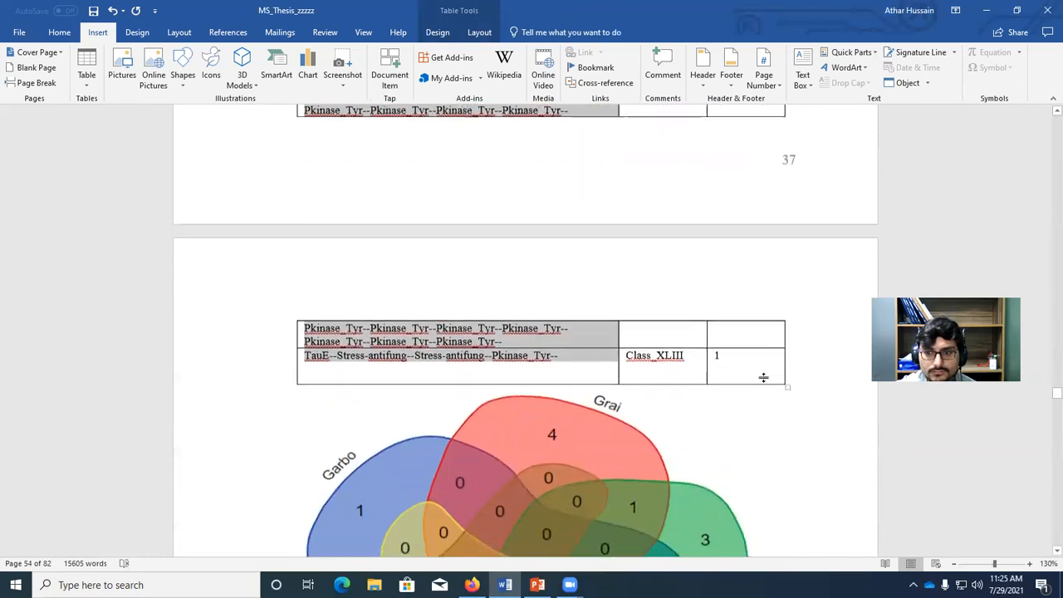
pyautogui.click(787, 380)
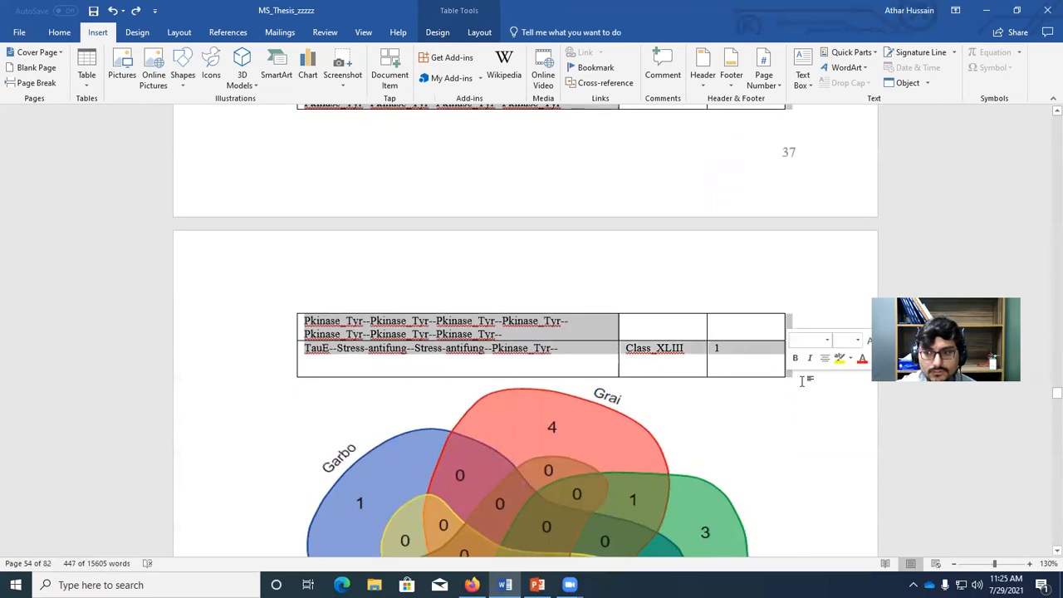
pyautogui.moveTo(1045, 399); pyautogui.dragTo(1045, 384)
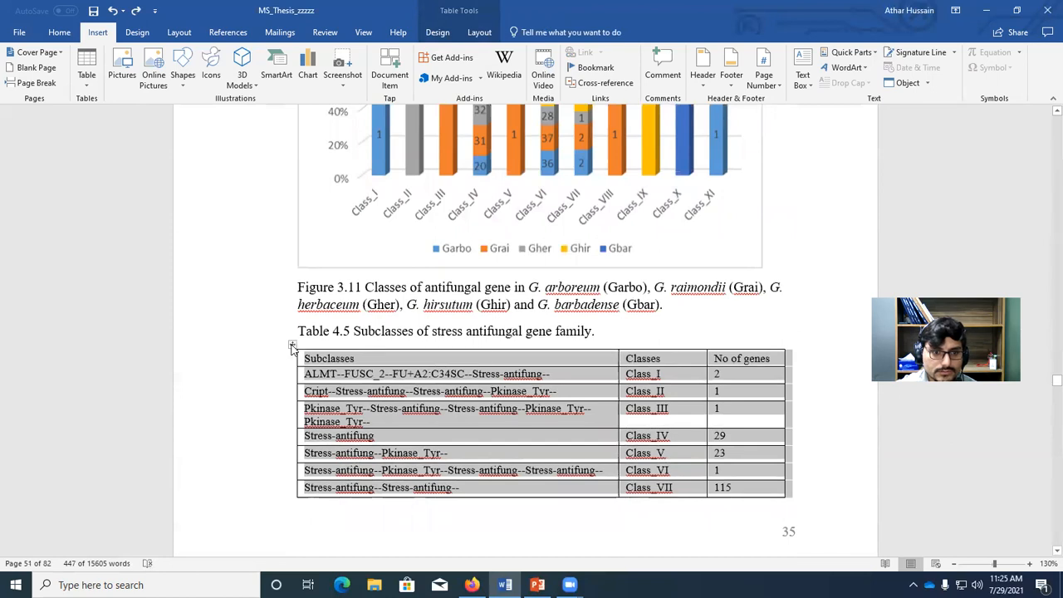
# Step: Start a caption for the selected Table 4.5 with the label Table and the position Above selected item
pyautogui.rightClick(292, 347)
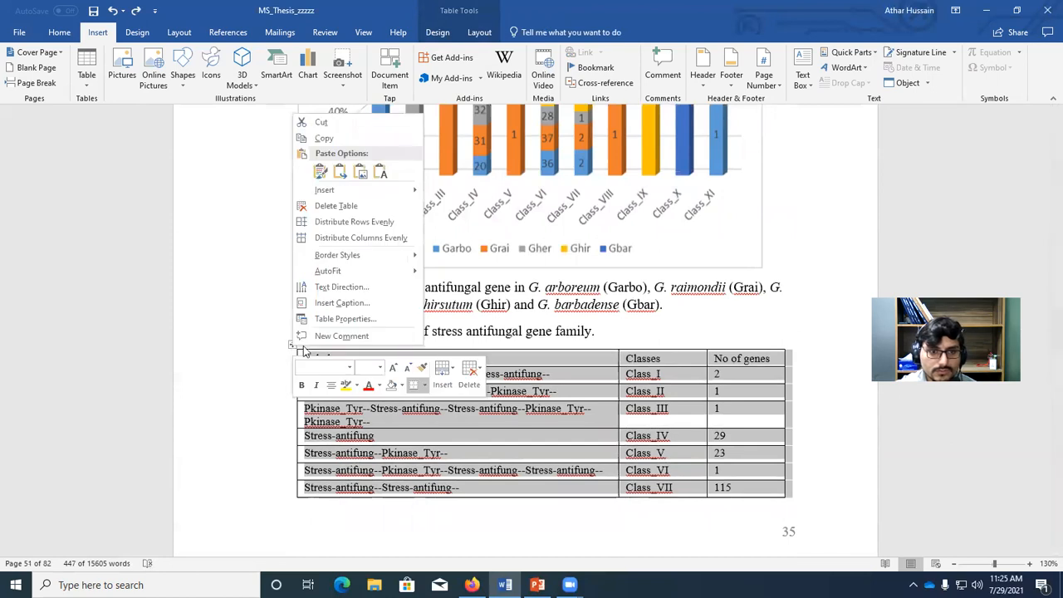
pyautogui.click(353, 306)
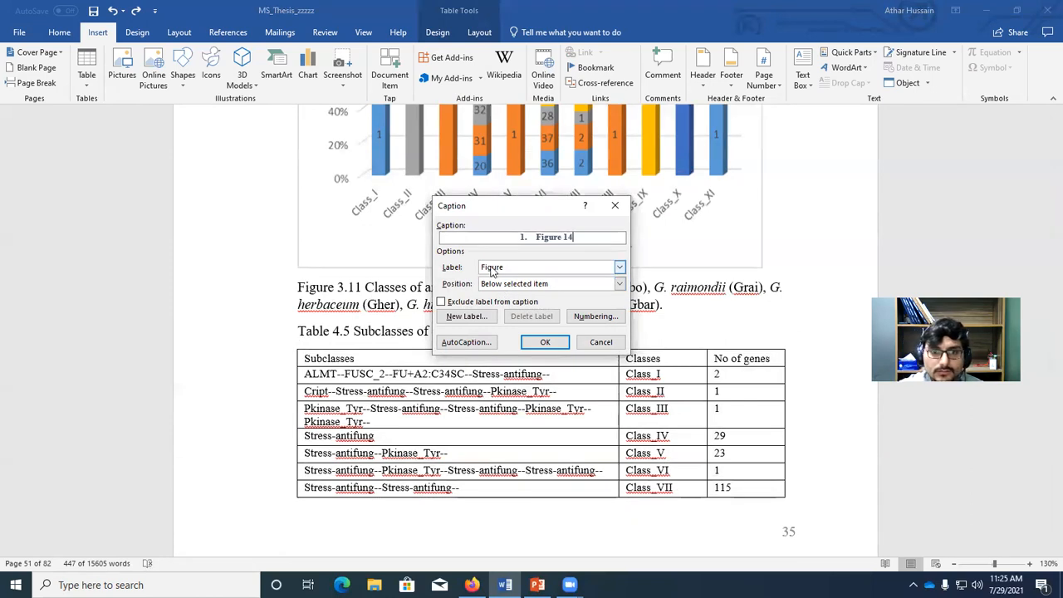
pyautogui.click(620, 267)
pyautogui.click(534, 299)
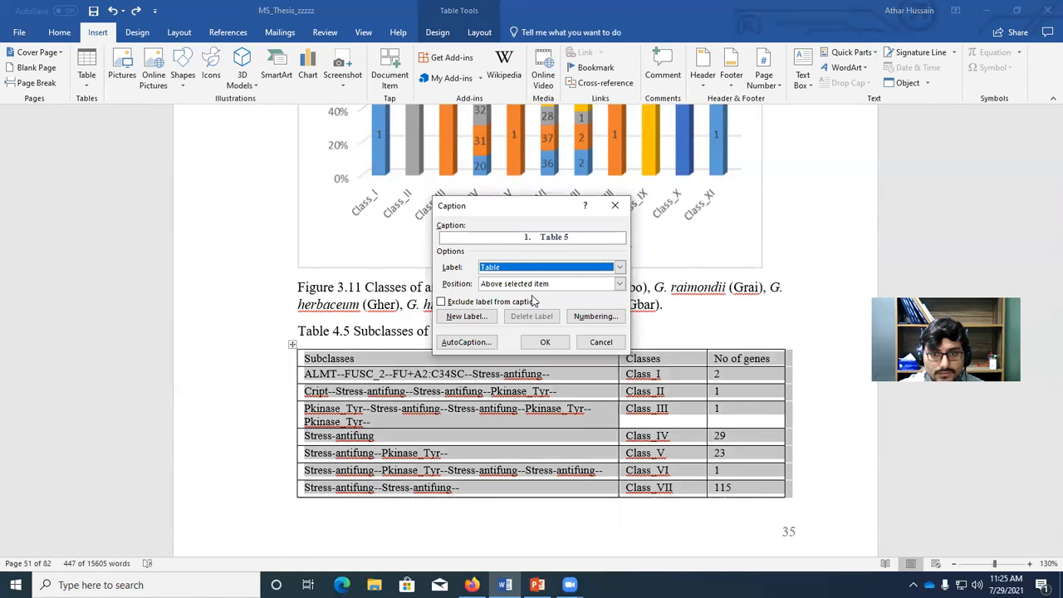
pyautogui.click(536, 285)
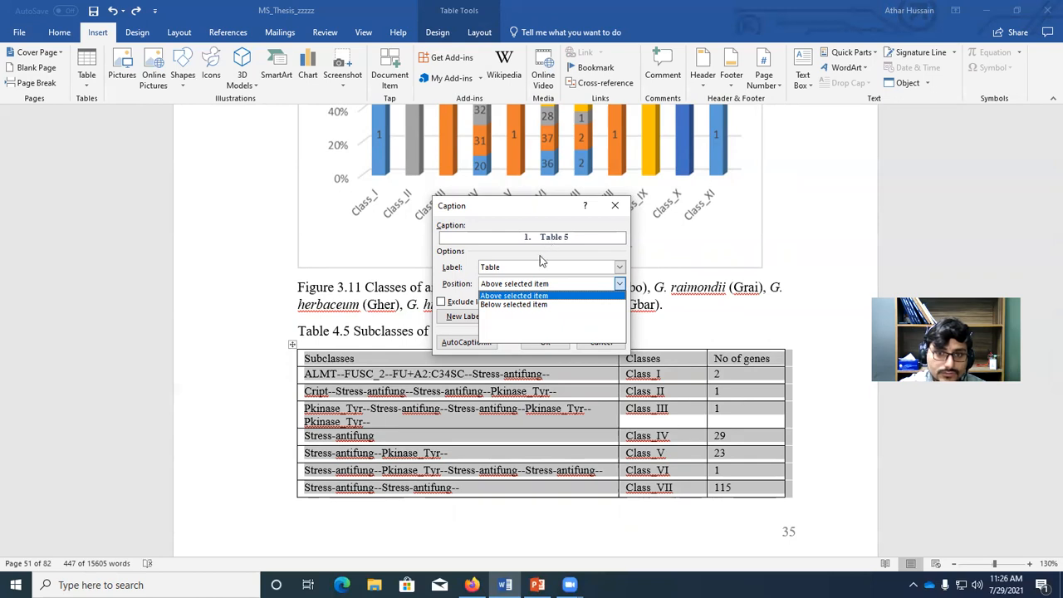
pyautogui.click(531, 297)
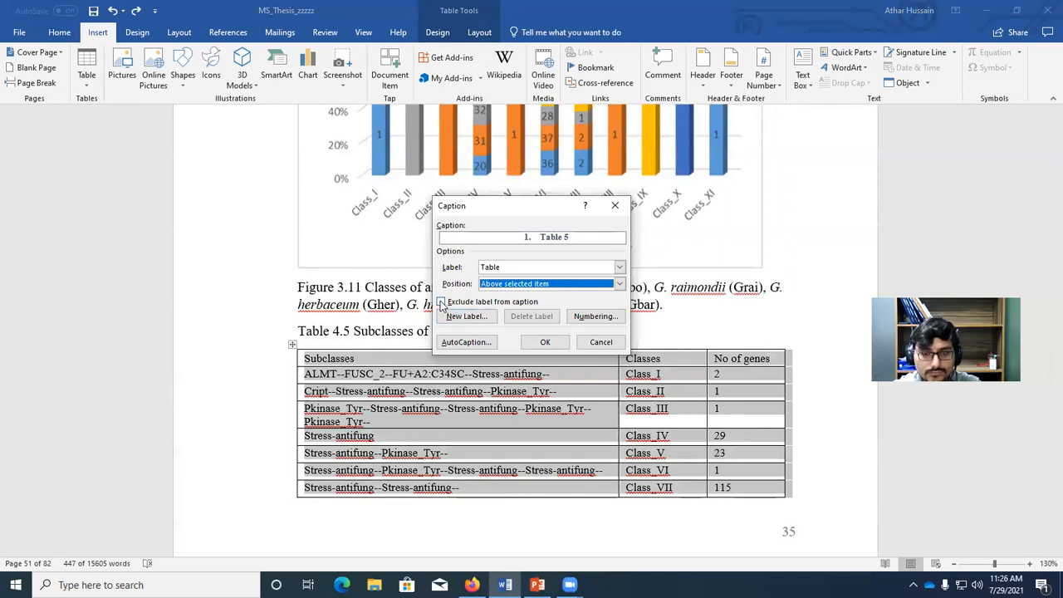
# Step: Set the Table caption numbering to format 1, 2, 3 with the chapter number from Heading 1 and a hyphen separator
pyautogui.click(595, 319)
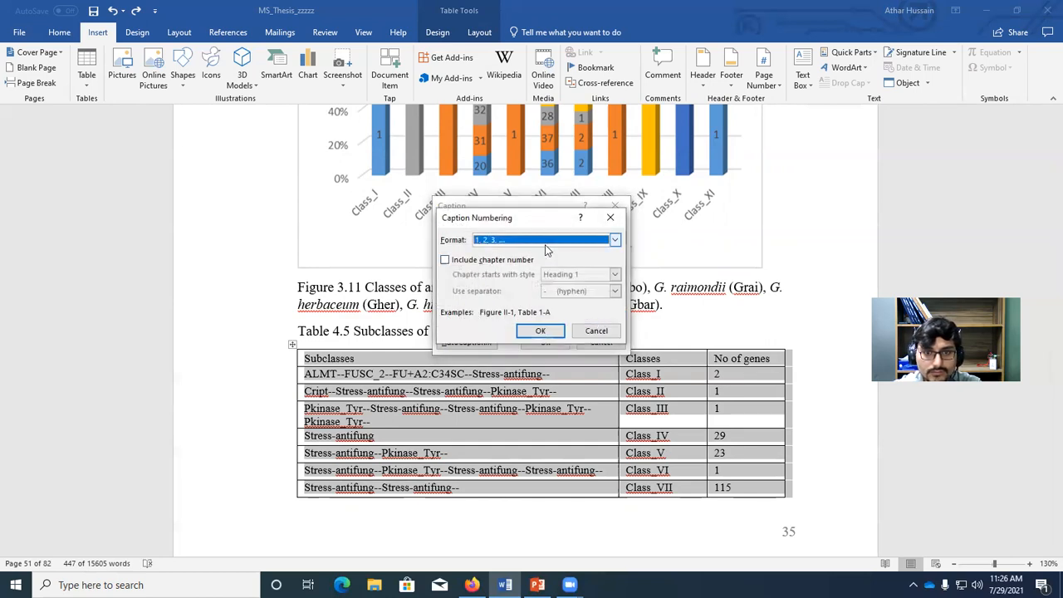
pyautogui.click(614, 240)
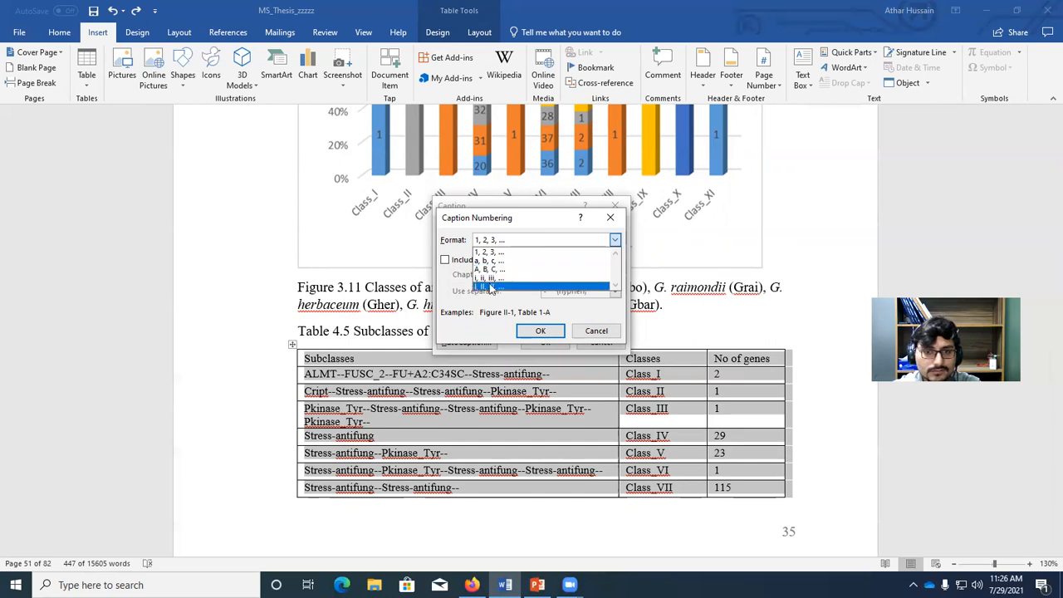
pyautogui.click(449, 294)
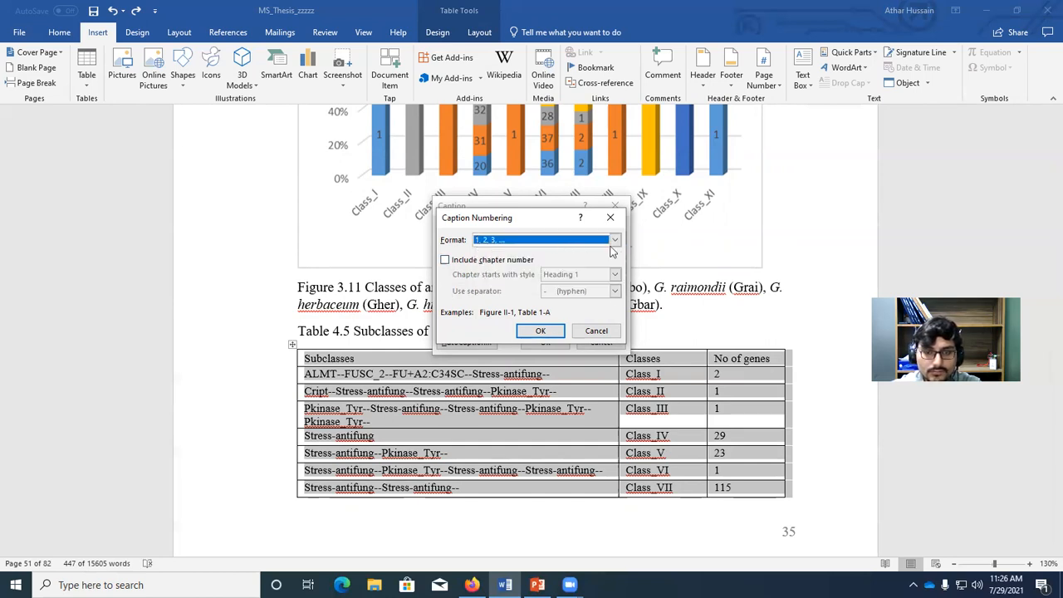
pyautogui.click(445, 261)
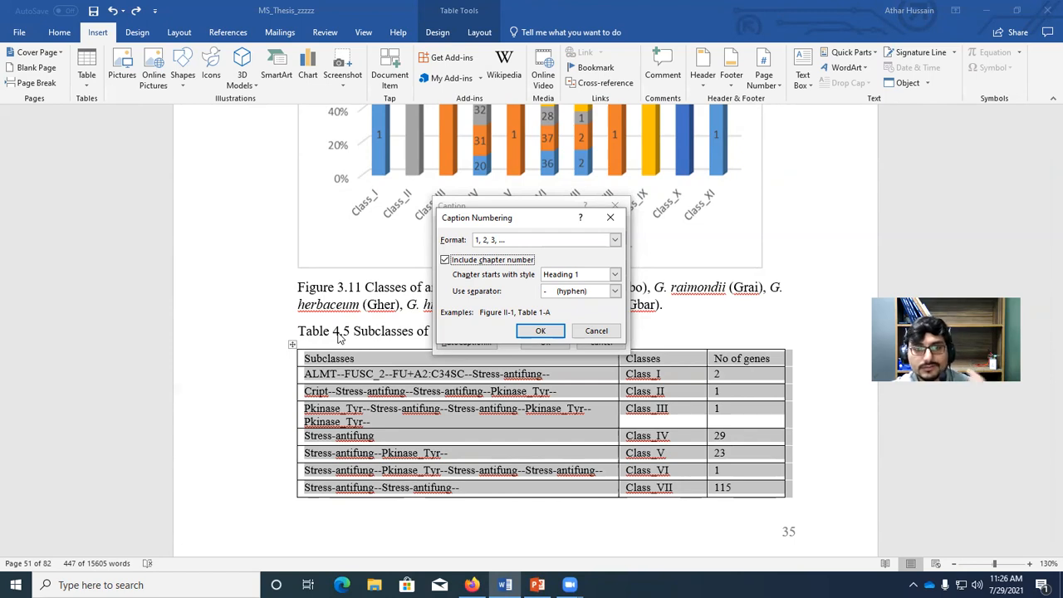
pyautogui.click(615, 275)
pyautogui.moveTo(614, 300)
pyautogui.mouseDown()
pyautogui.moveTo(615, 315)
pyautogui.moveTo(614, 288)
pyautogui.mouseUp()
pyautogui.click(583, 287)
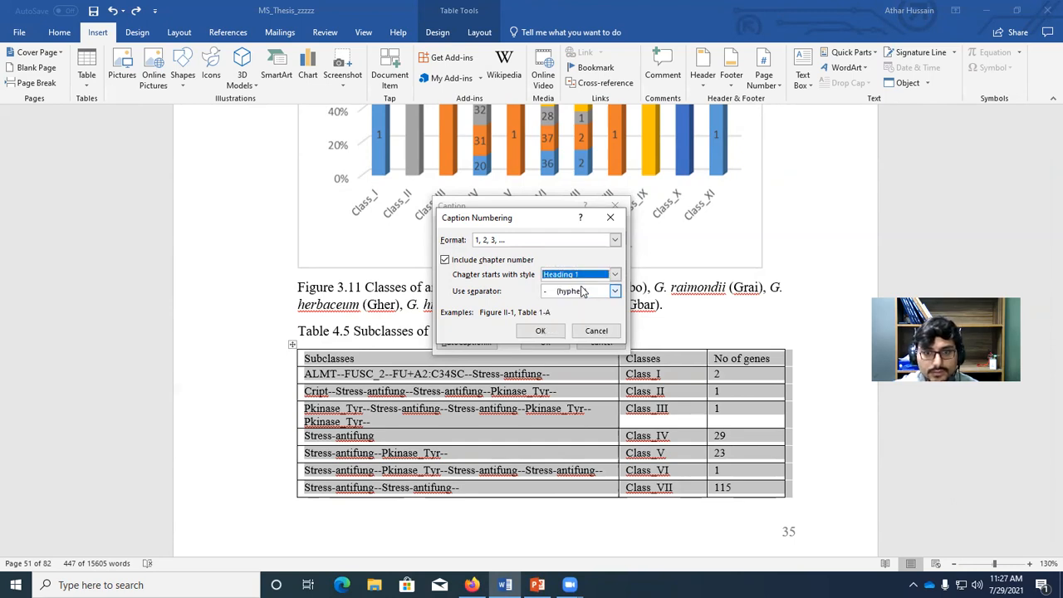
pyautogui.click(614, 292)
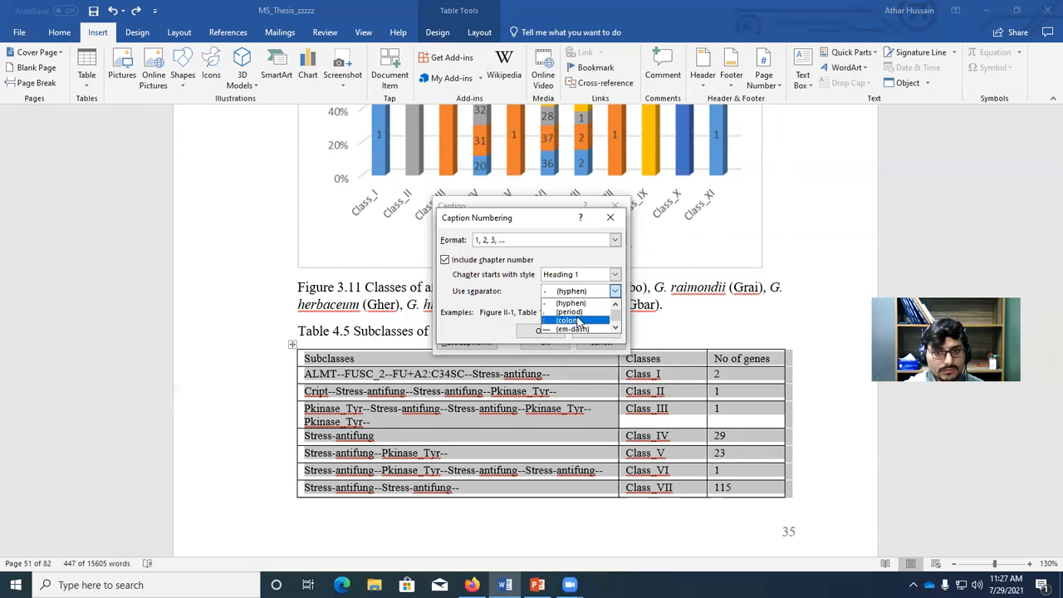
pyautogui.click(584, 304)
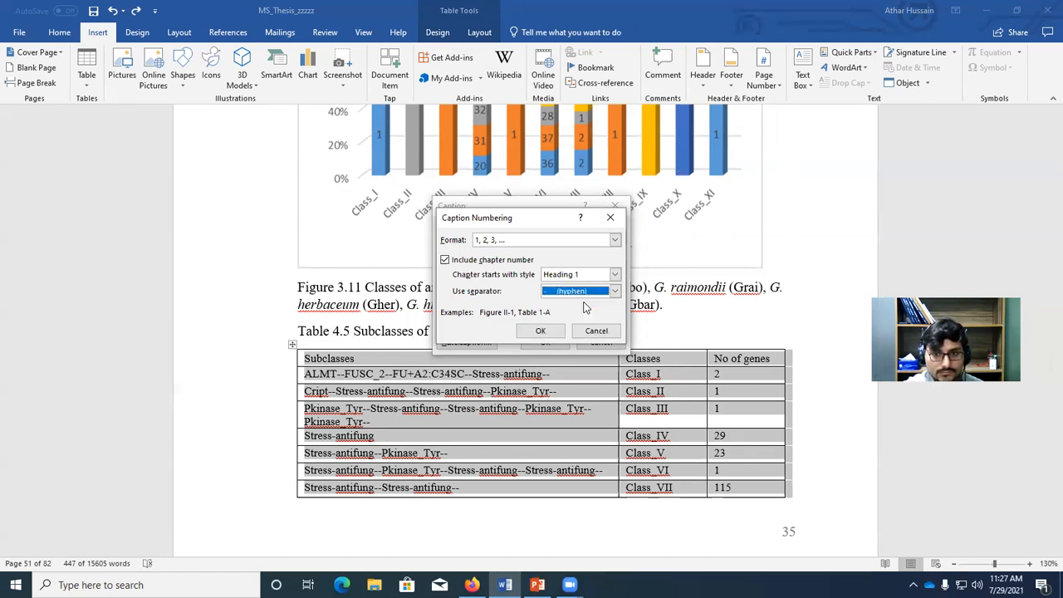
pyautogui.click(542, 331)
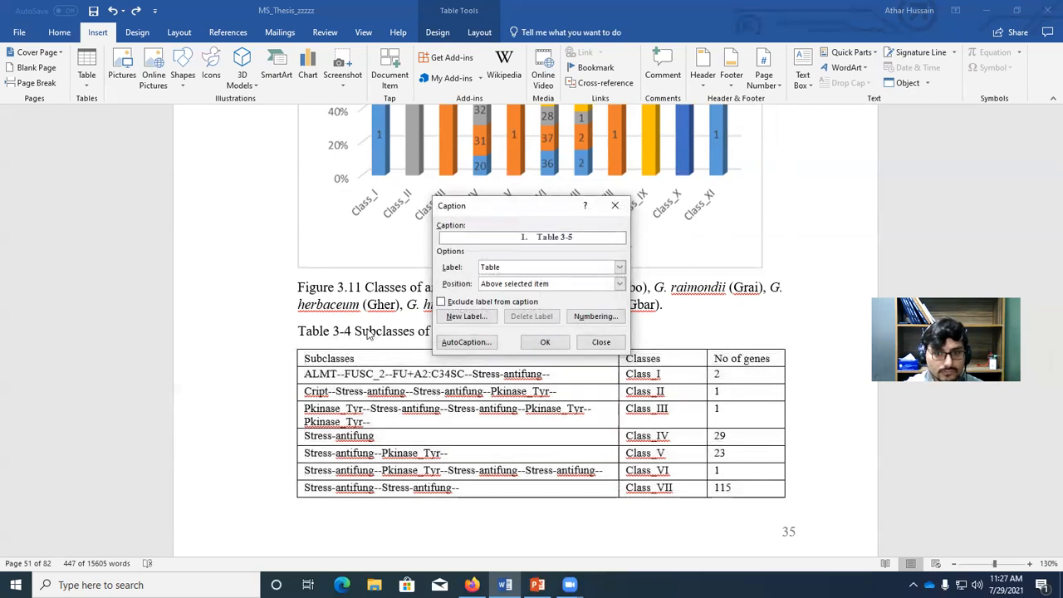
# Step: Change the caption number separator to a period and insert the caption above the stress antifungal subclasses table
pyautogui.click(595, 320)
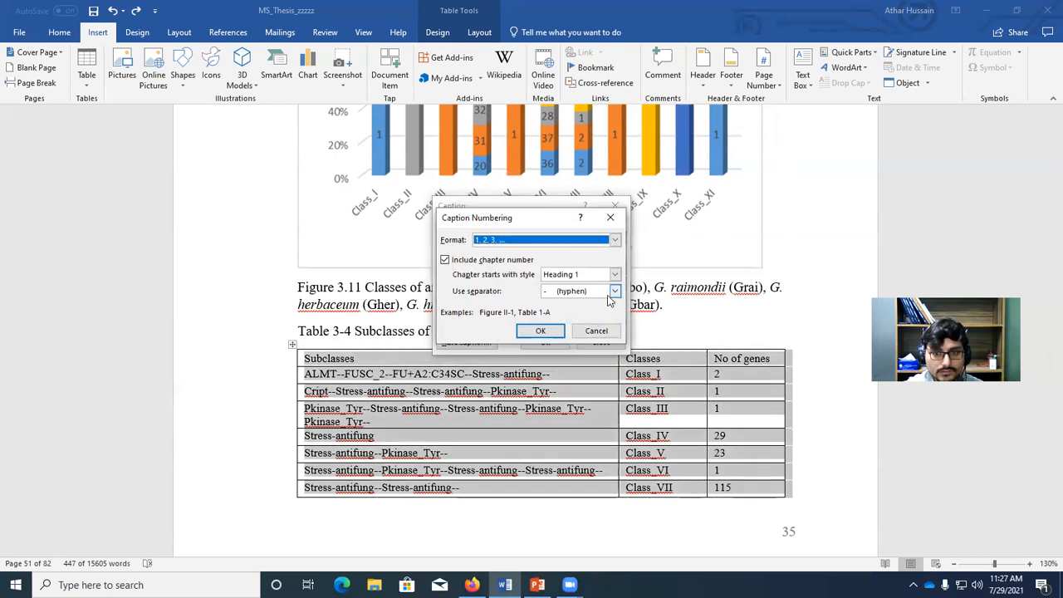
pyautogui.click(616, 291)
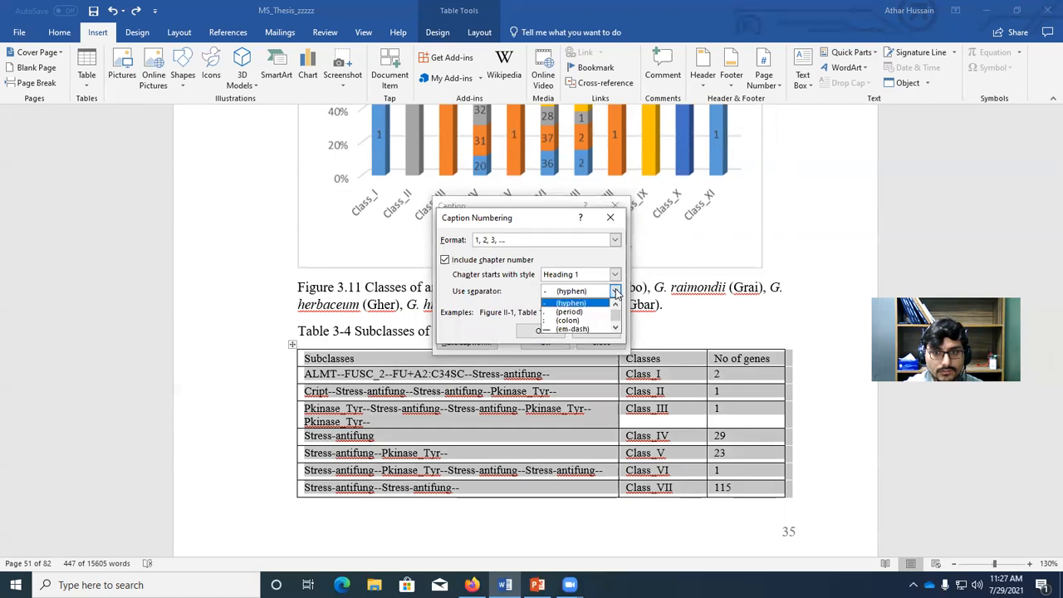
pyautogui.click(576, 313)
pyautogui.click(542, 330)
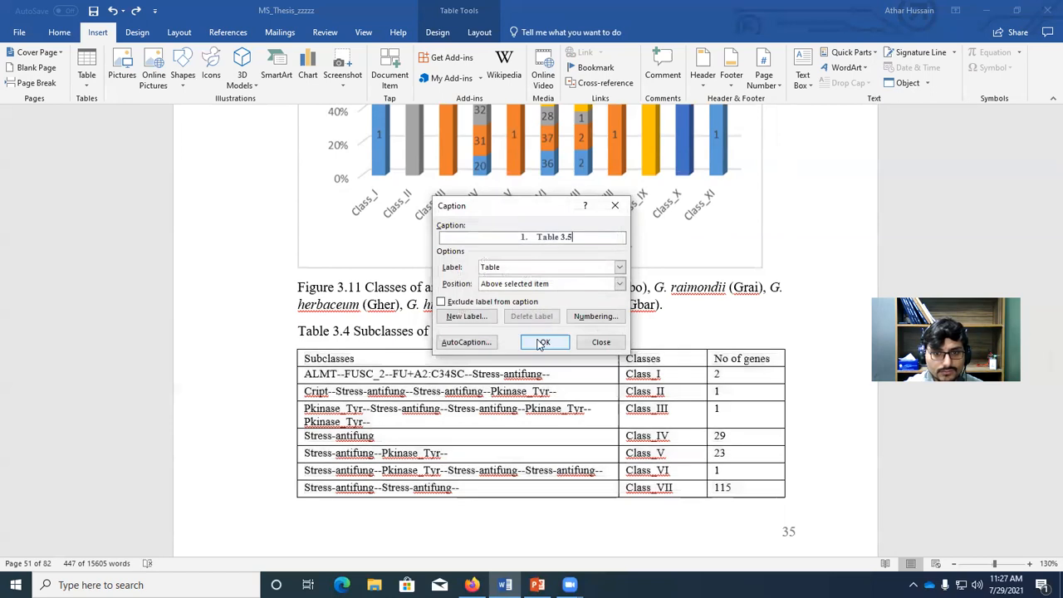
pyautogui.click(541, 342)
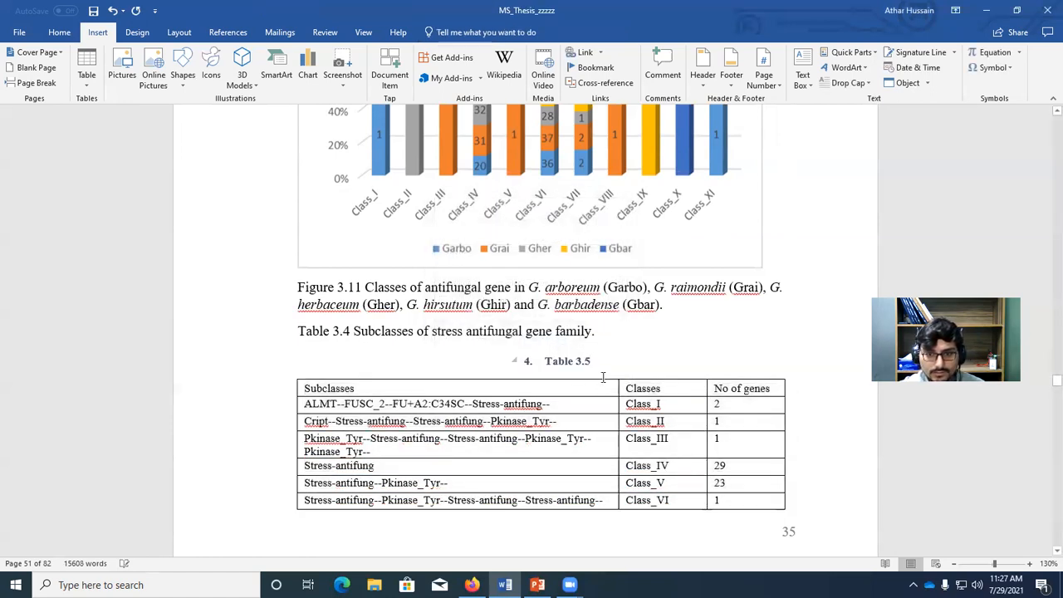
# Step: Add the title "Subclasses" to the new table caption and delete the old "Subclasses of stress antifungal gene family" caption line above it
pyautogui.write('Subclasses')
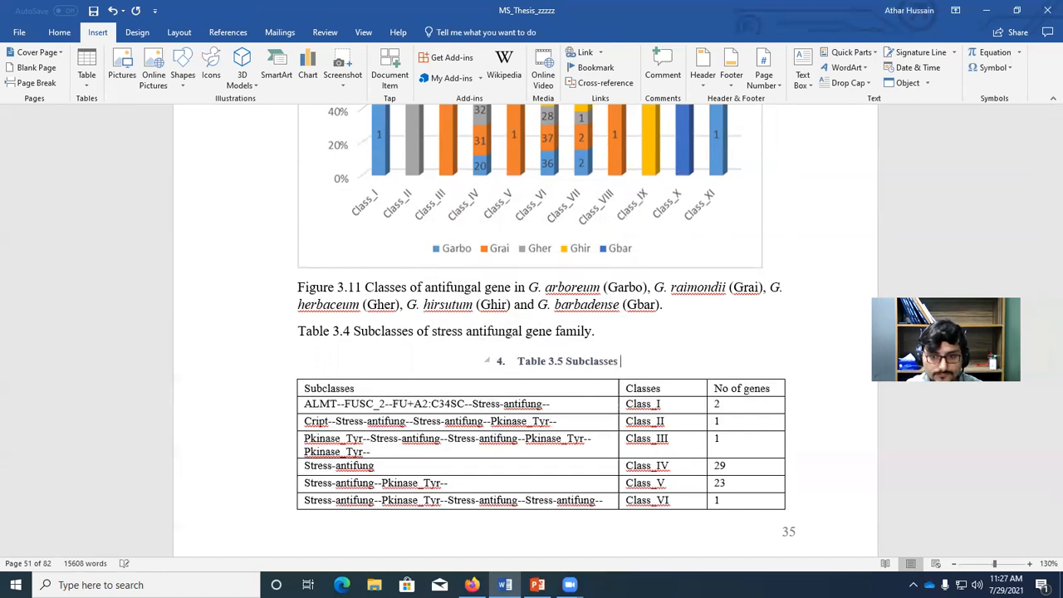
pyautogui.moveTo(603, 330); pyautogui.dragTo(285, 332)
pyautogui.press('Delete')
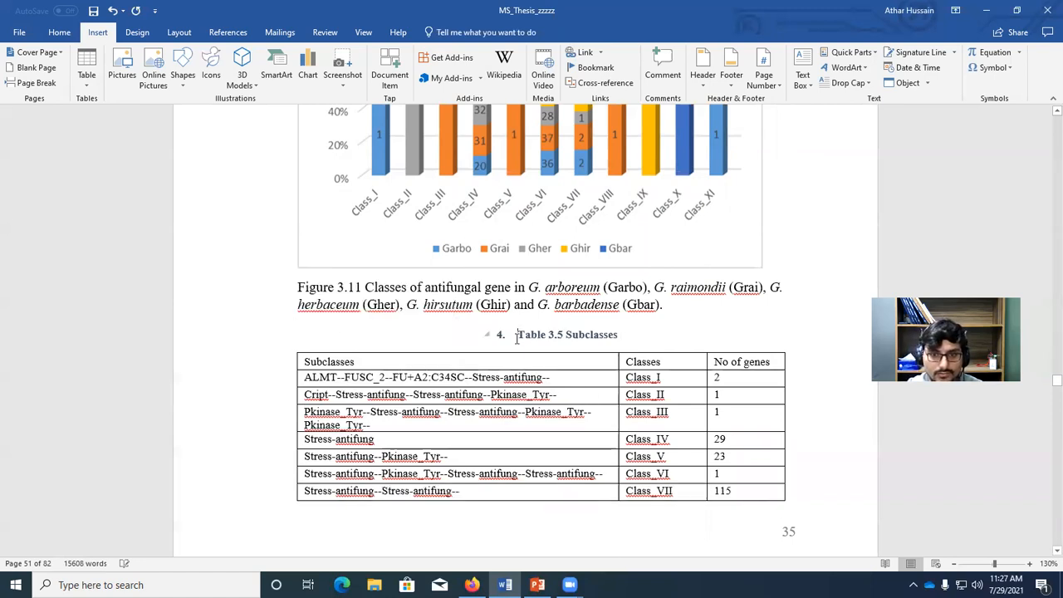
# Step: Remove the list number and centering indent in front of the new Subclasses table caption
pyautogui.press('BackSpace')
pyautogui.press('BackSpace')
pyautogui.press('BackSpace')
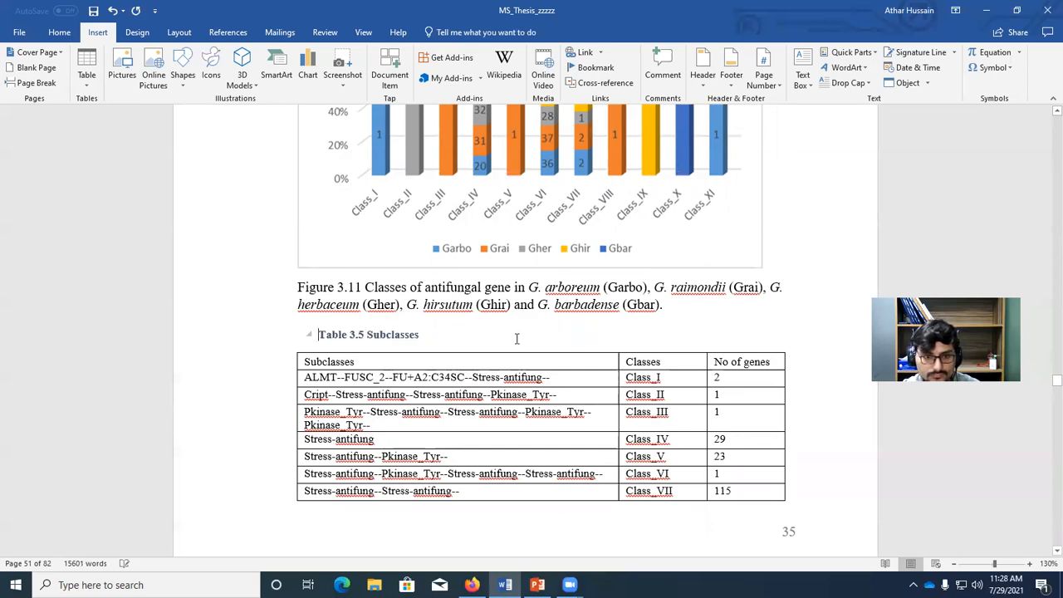
# Step: Look through the remaining tables, figures and captions after the subclasses table, up to the G. arboreum fiber development heat map
pyautogui.scroll(-20, 509, 368)
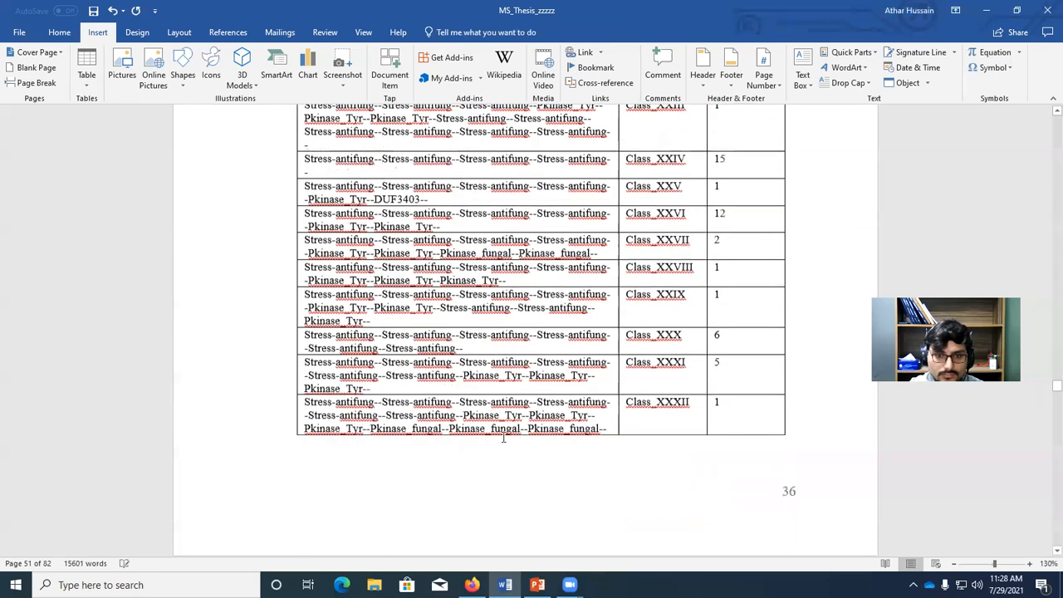
pyautogui.scroll(-20, 502, 480)
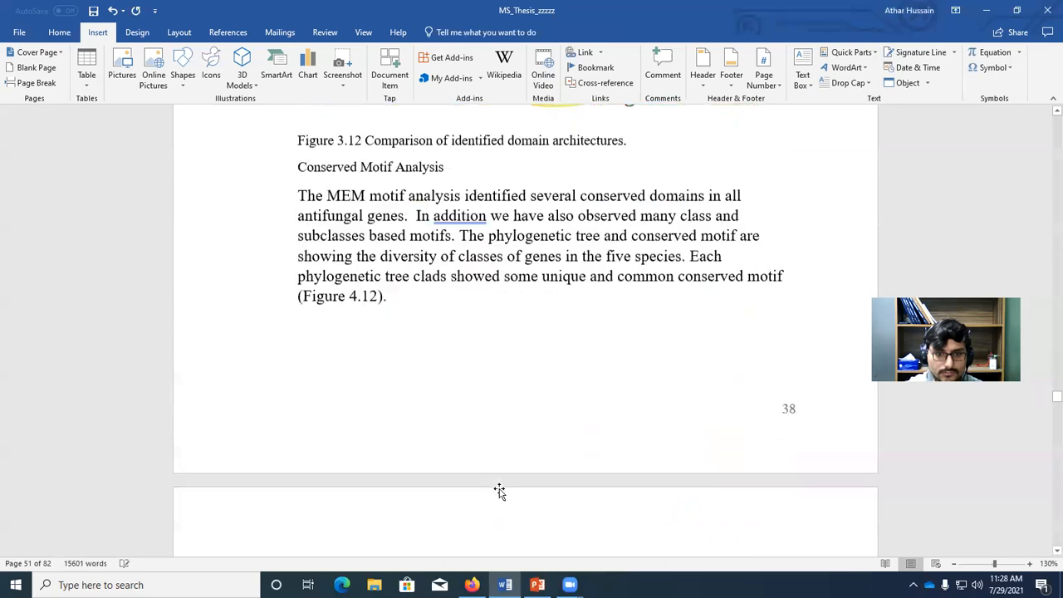
pyautogui.scroll(-20, 504, 486)
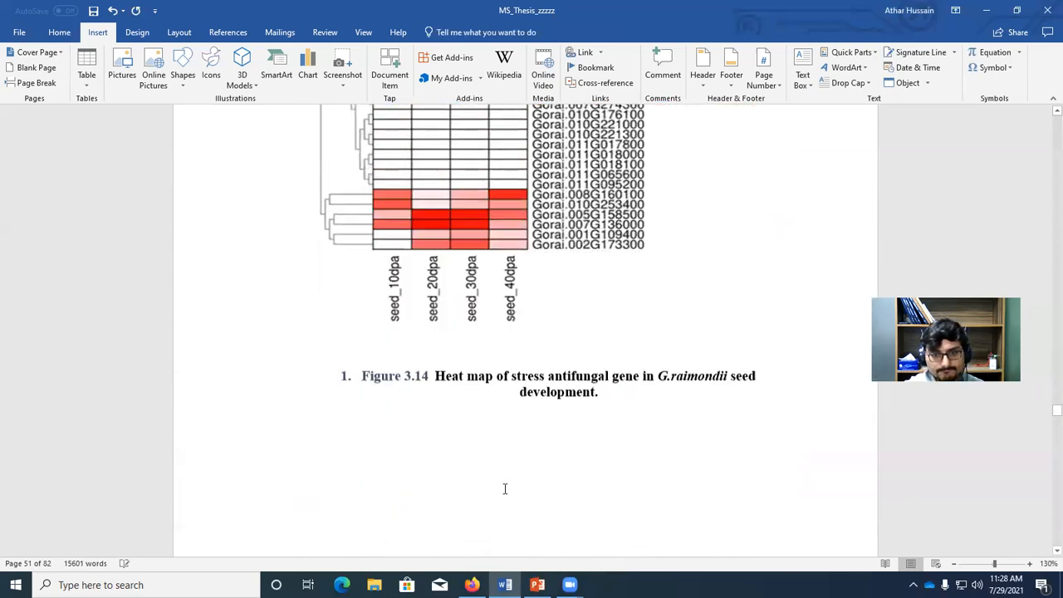
pyautogui.scroll(-20, 528, 474)
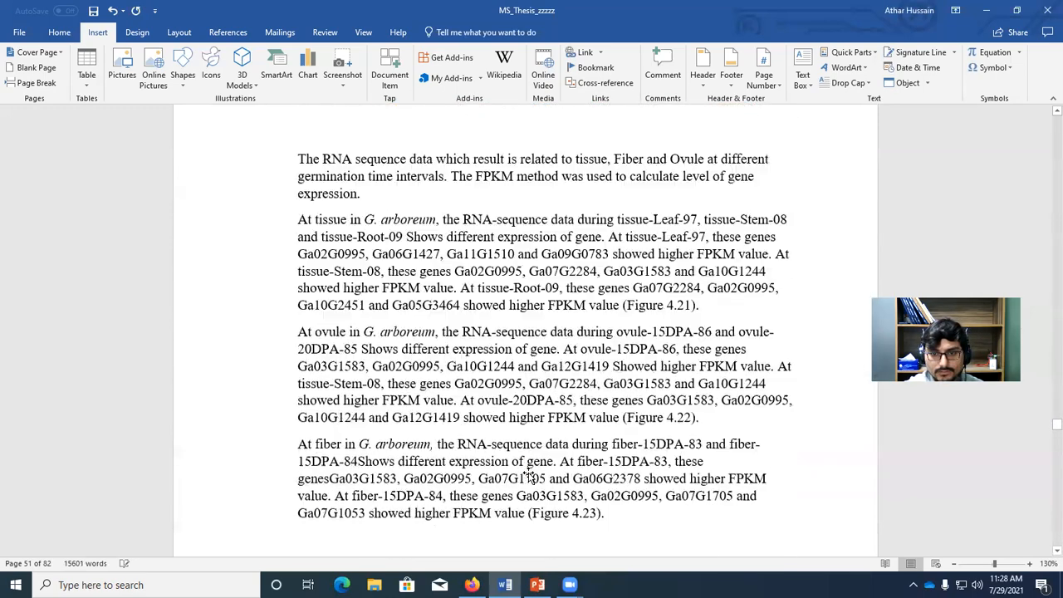
pyautogui.scroll(-20, 528, 474)
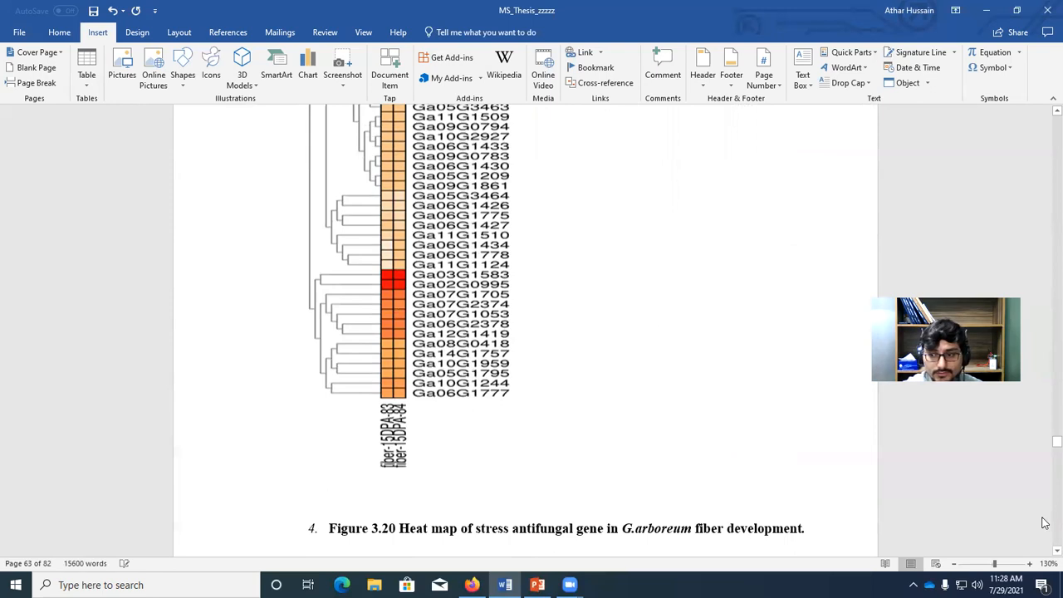
pyautogui.click(1055, 551)
pyautogui.scroll(-5, 1045, 554)
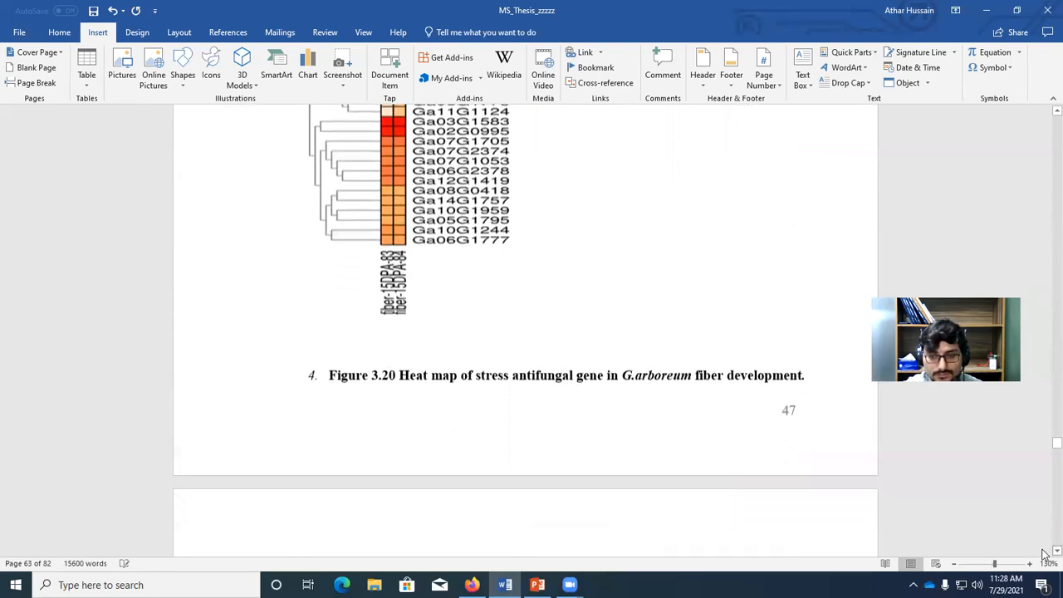
# Step: Insert an automatic list of tables under the "List of Table" heading, using the caption label Table with right-aligned page numbers
pyautogui.moveTo(1056, 444)
pyautogui.mouseDown()
pyautogui.moveTo(1057, 488)
pyautogui.moveTo(1057, 147)
pyautogui.moveTo(1045, 158)
pyautogui.moveTo(1045, 193)
pyautogui.mouseUp()
pyautogui.scroll(-10, 443, 342)
pyautogui.scroll(-10, 444, 341)
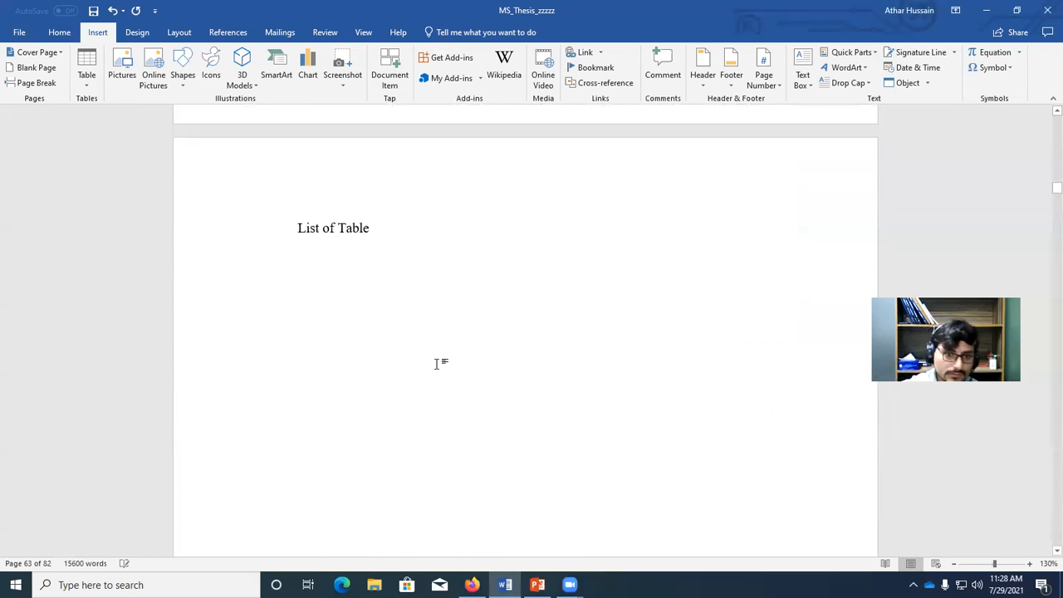
pyautogui.doubleClick(391, 273)
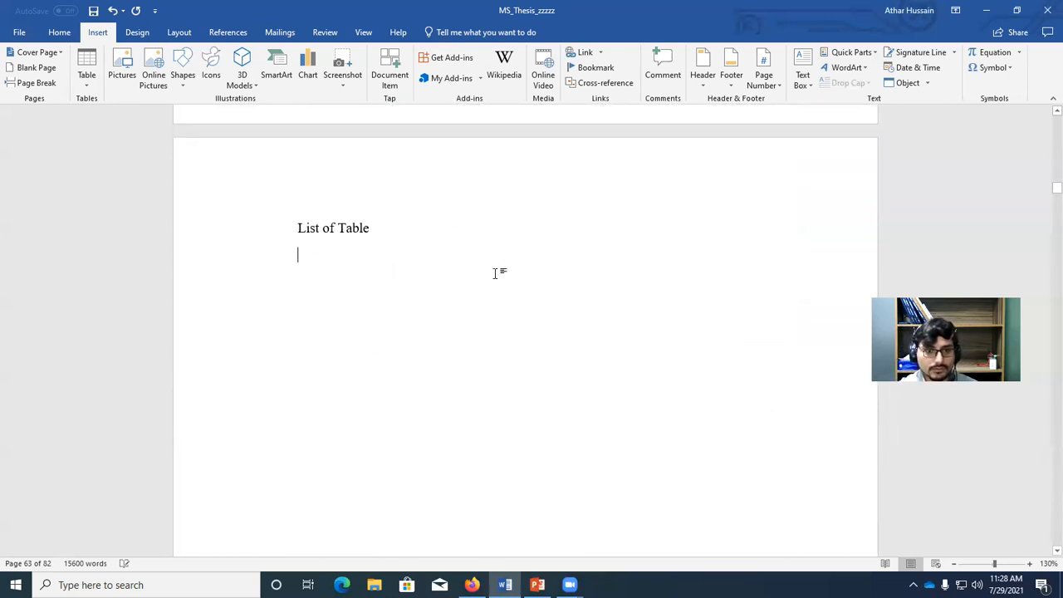
pyautogui.doubleClick(306, 255)
pyautogui.click(299, 255)
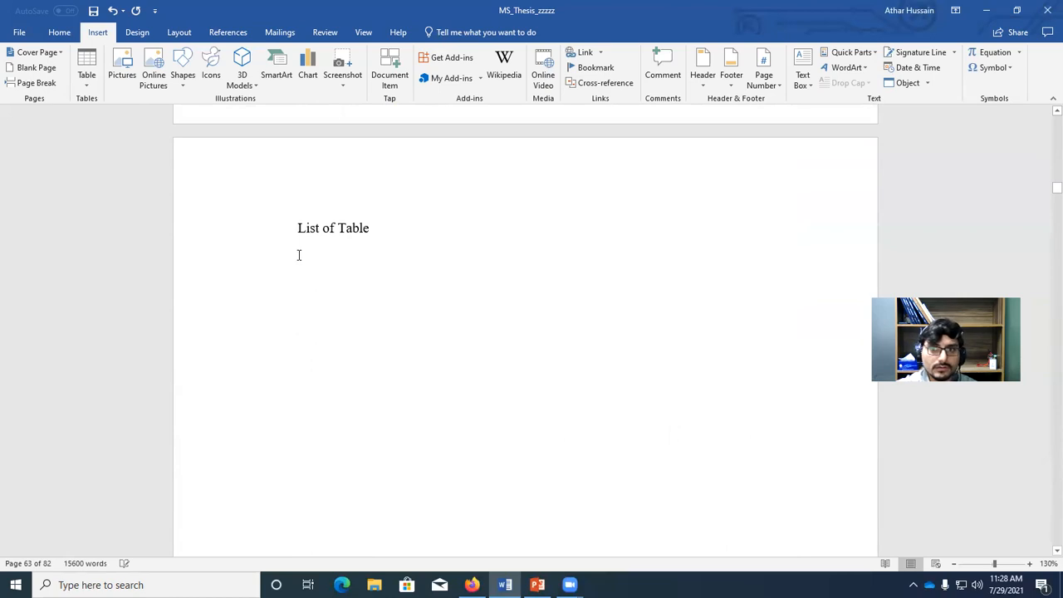
pyautogui.click(228, 33)
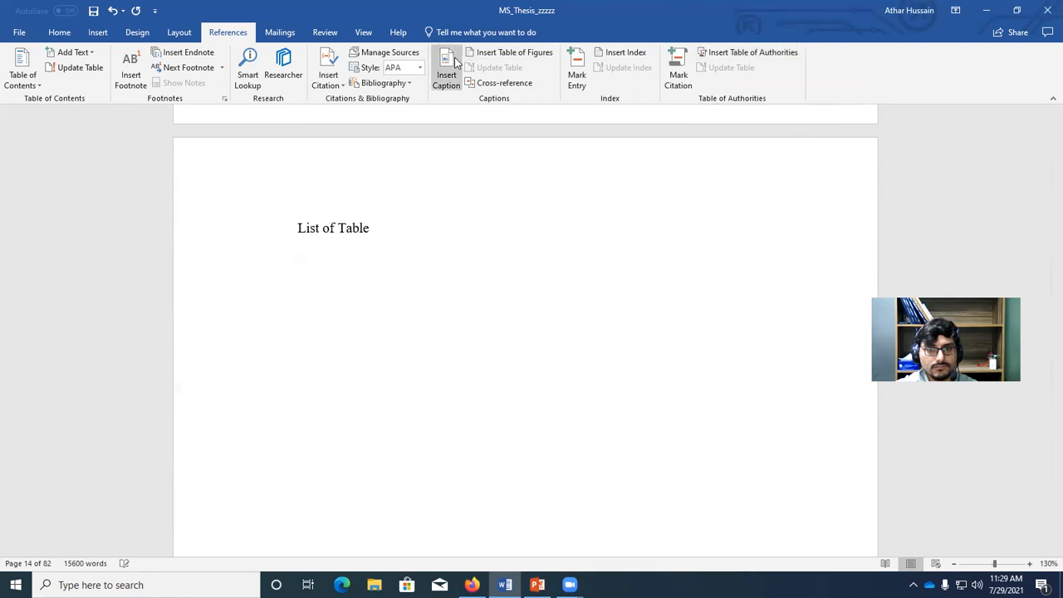
pyautogui.click(490, 55)
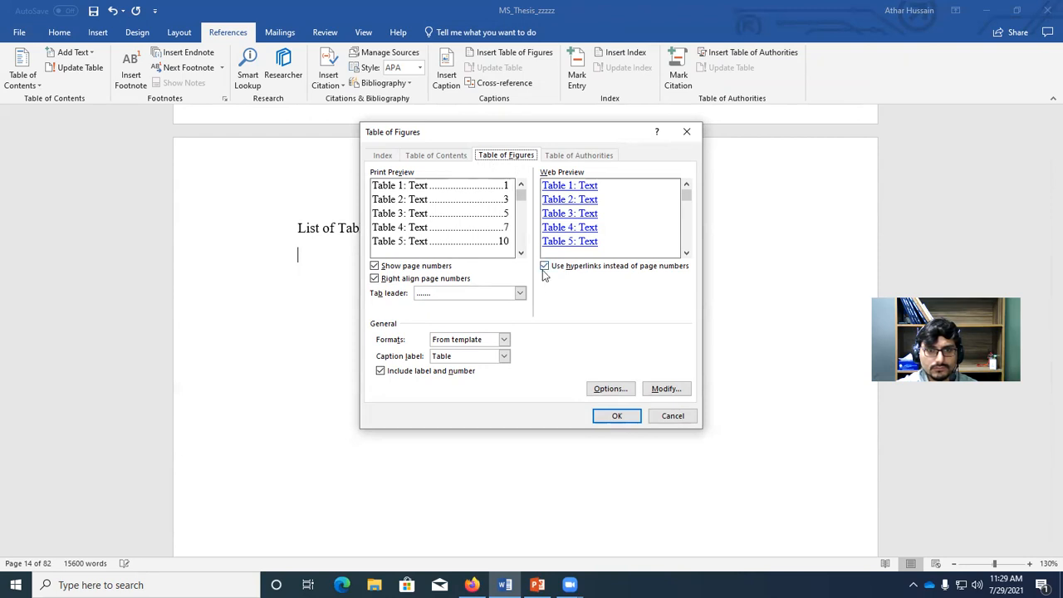
pyautogui.click(617, 417)
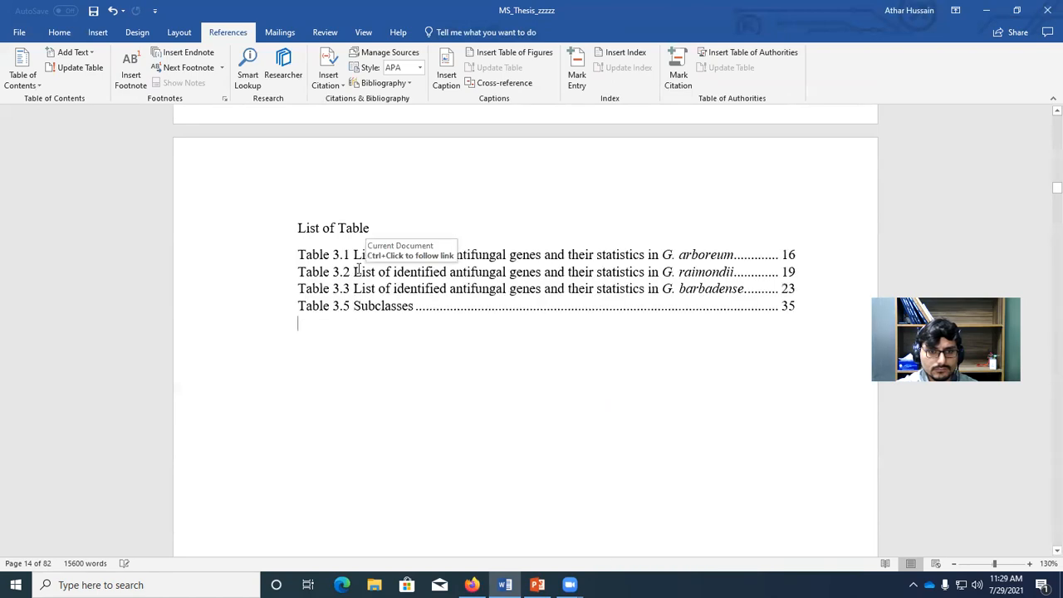
pyautogui.click(347, 330)
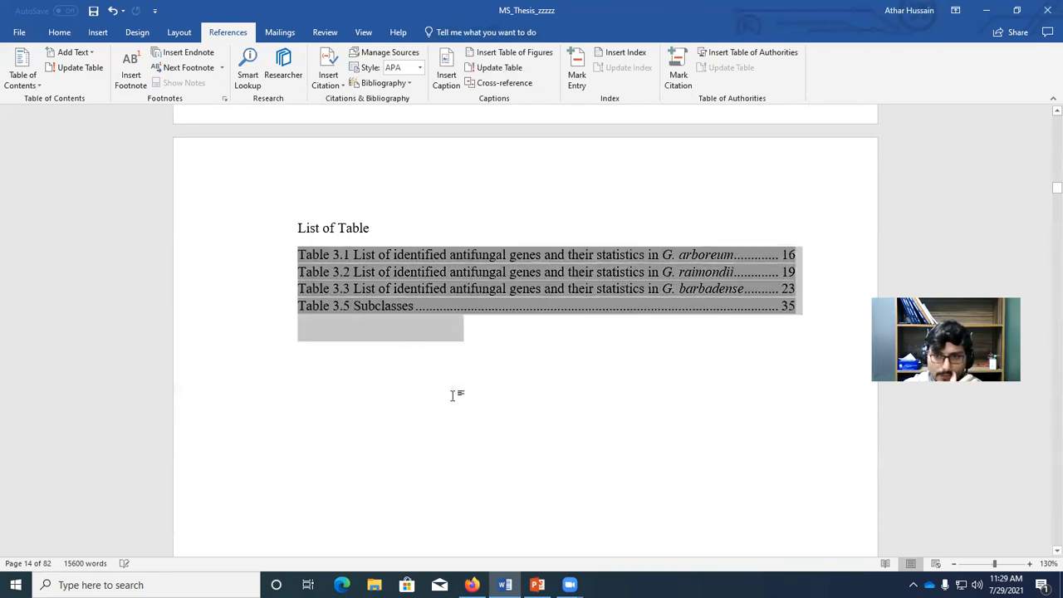
pyautogui.click(430, 328)
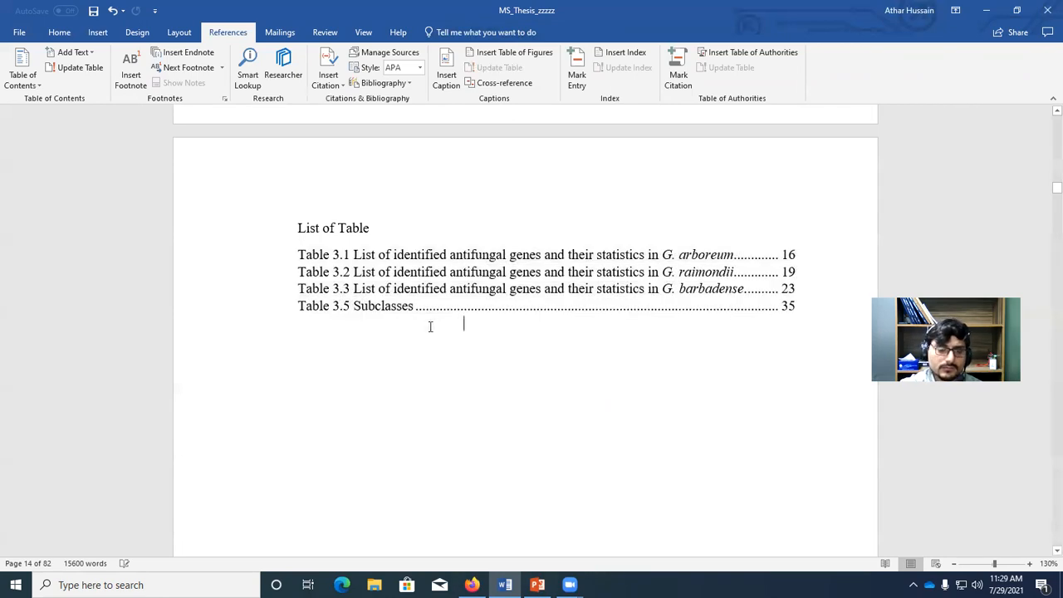
pyautogui.scroll(-1, 429, 332)
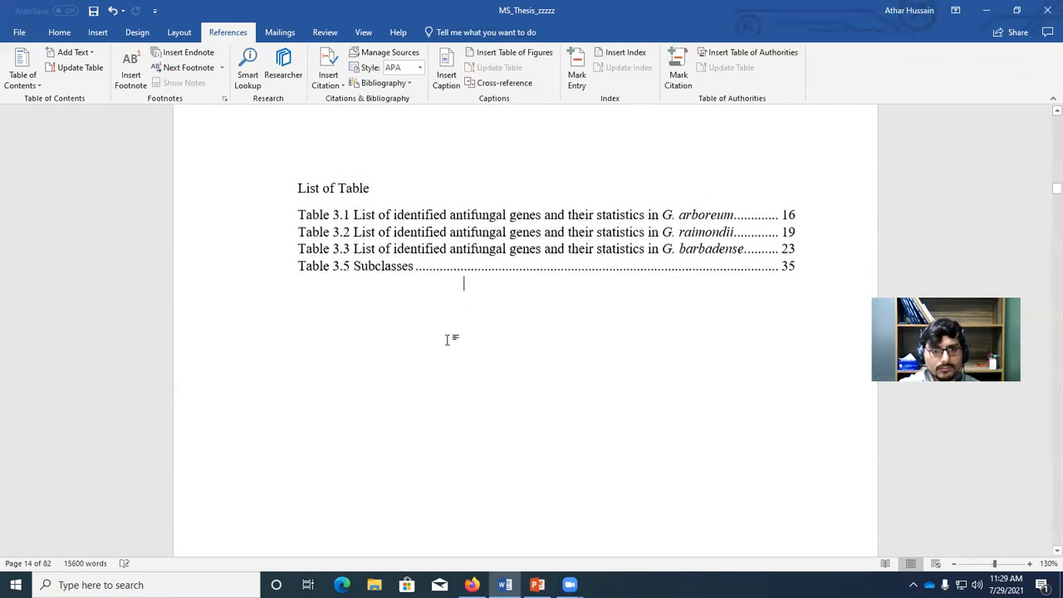
pyautogui.click(341, 220)
pyautogui.scroll(2, 485, 316)
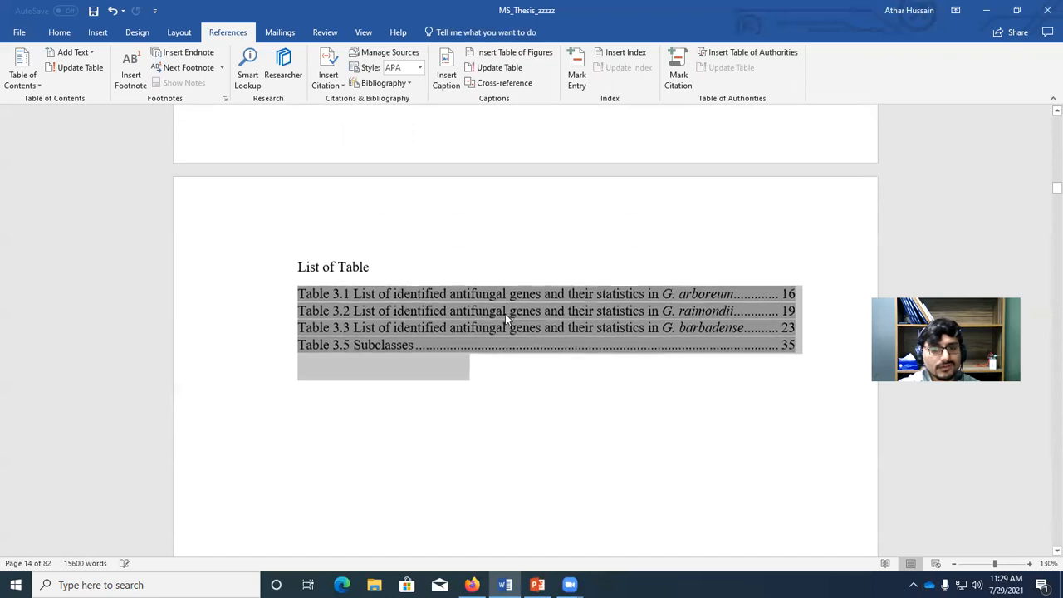
# Step: Update the entire list of tables under the "List of Table" heading
pyautogui.tripleClick(488, 299)
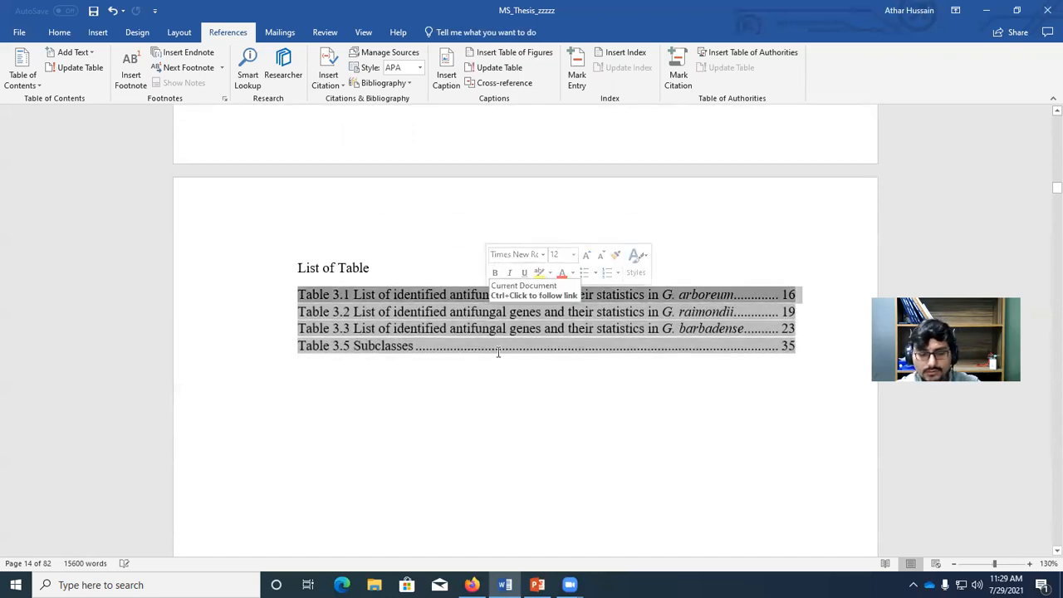
pyautogui.rightClick(330, 298)
pyautogui.press('Escape')
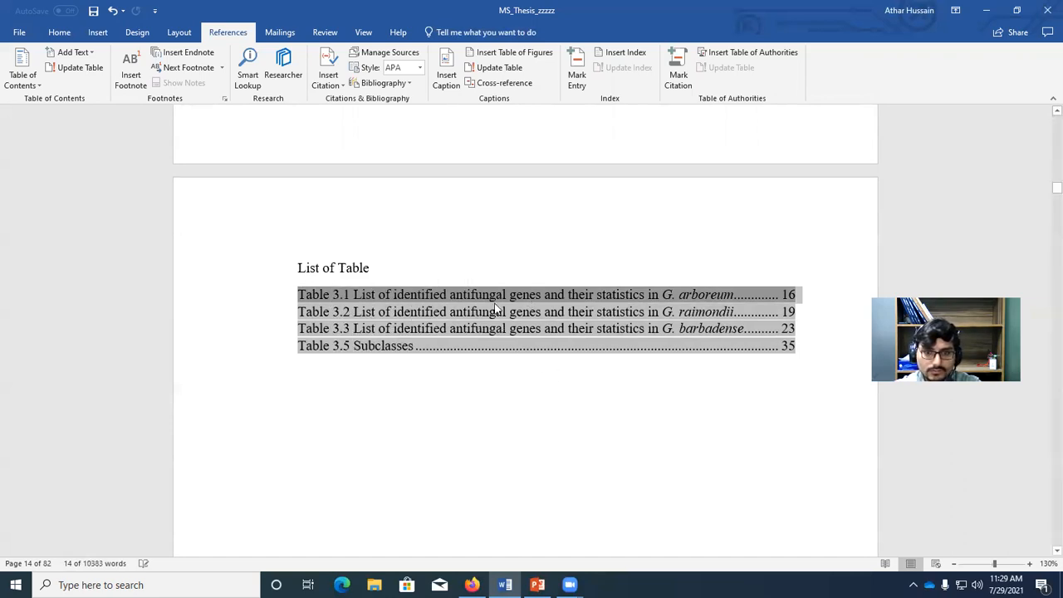
pyautogui.rightClick(366, 311)
pyautogui.click(412, 389)
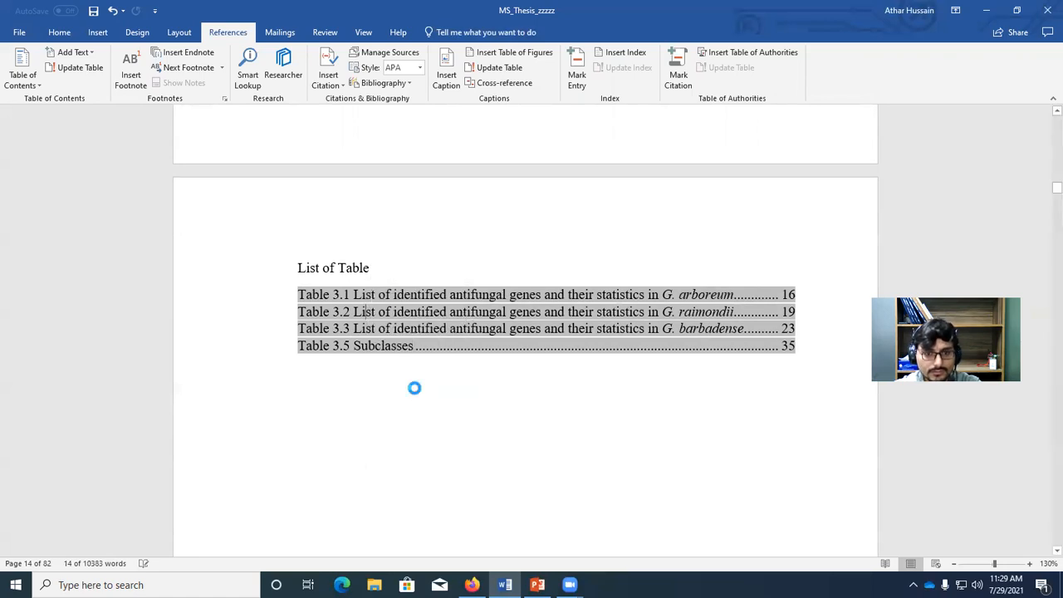
pyautogui.click(497, 297)
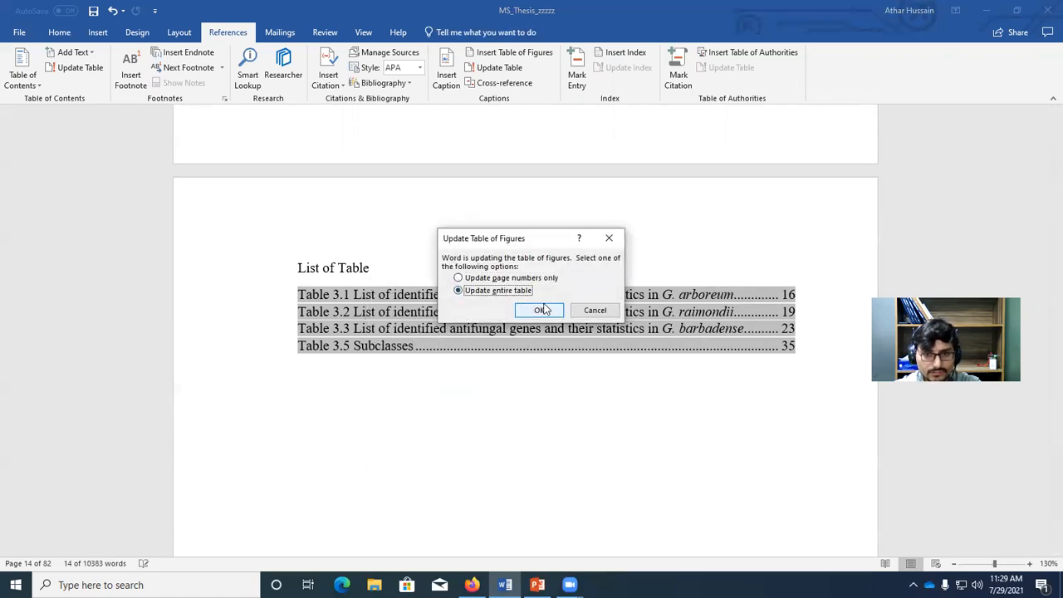
pyautogui.click(544, 310)
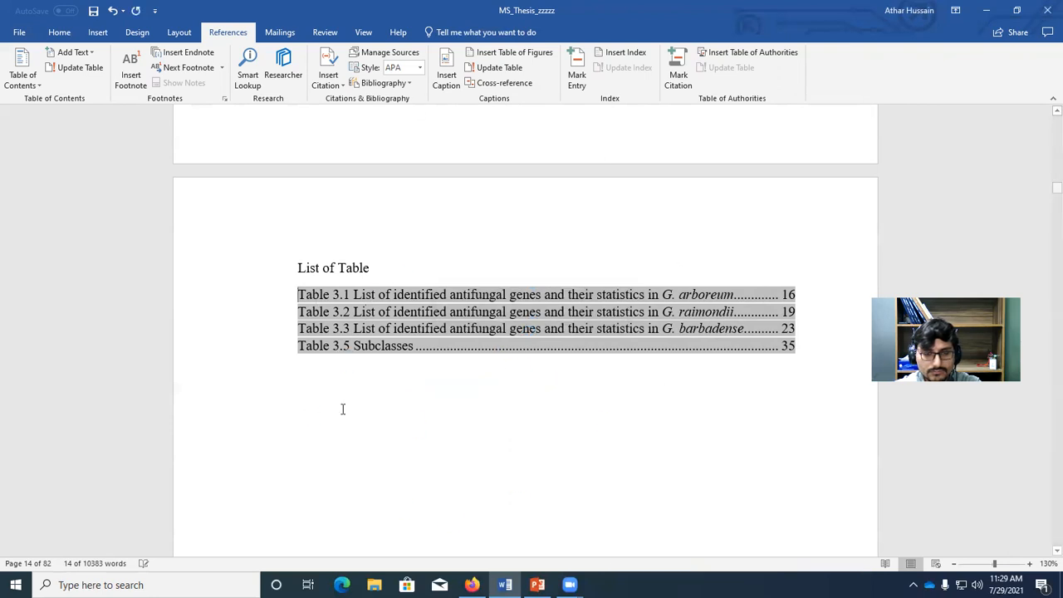
# Step: Check the entries and page numbers in the list of tables, from the first table to the Subclasses table
pyautogui.scroll(-1, 423, 355)
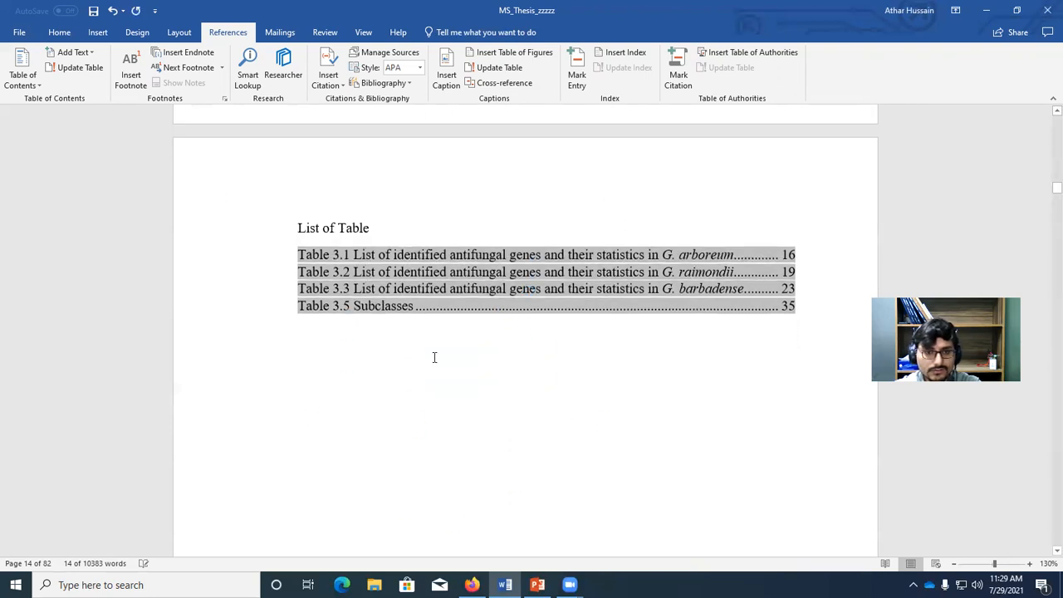
pyautogui.moveTo(455, 355); pyautogui.dragTo(279, 230)
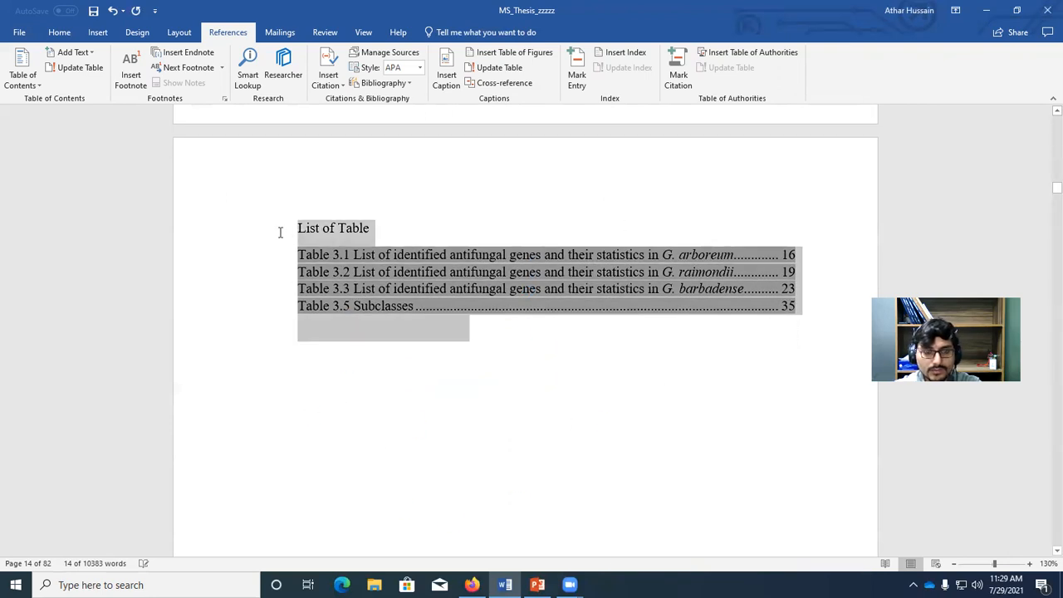
pyautogui.click(505, 372)
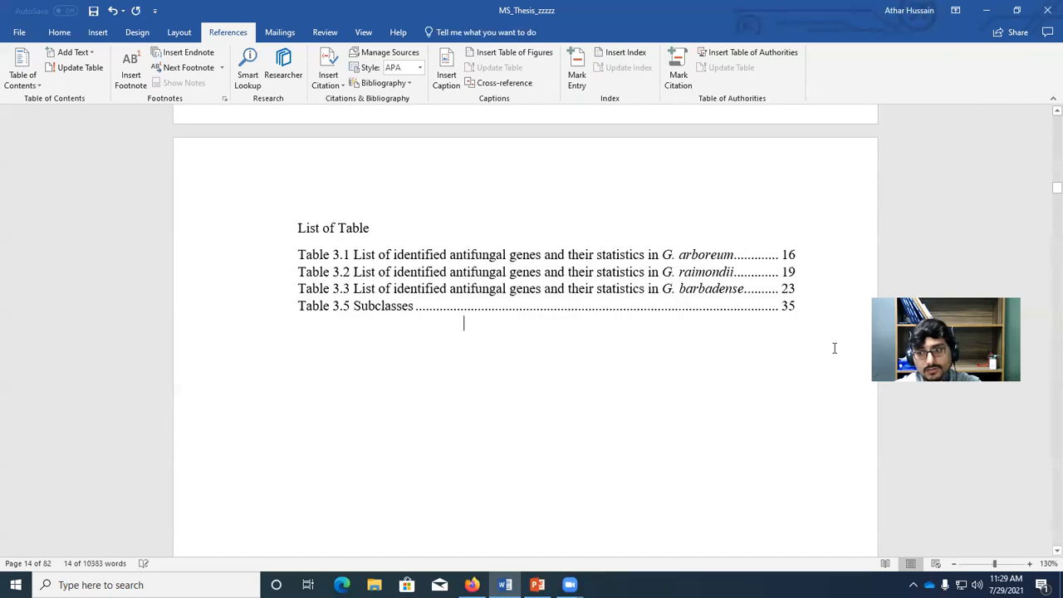
pyautogui.click(787, 254)
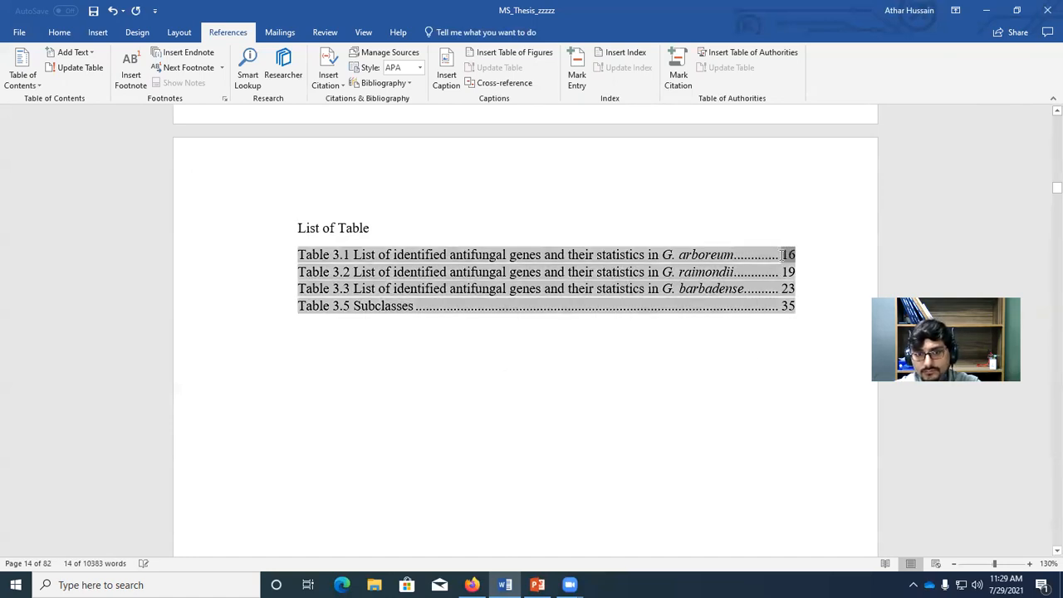
pyautogui.moveTo(782, 255); pyautogui.dragTo(779, 255)
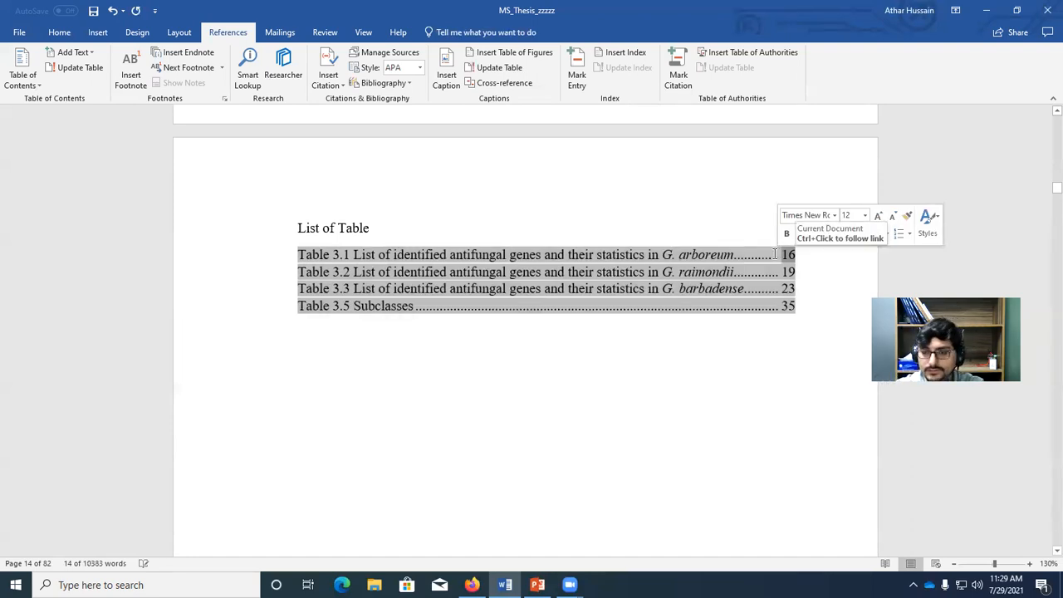
pyautogui.doubleClick(780, 309)
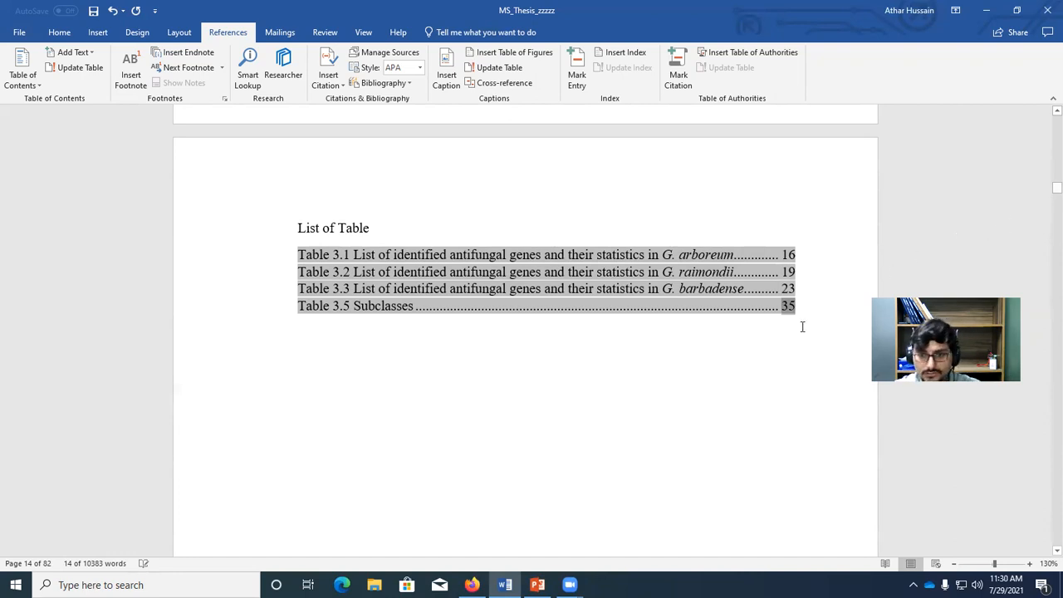
# Step: Switch to the PowerPoint presentation and review the Tutorial Part 2 topics on lists of tables, figures and abbreviations
pyautogui.click(538, 585)
pyautogui.click(329, 381)
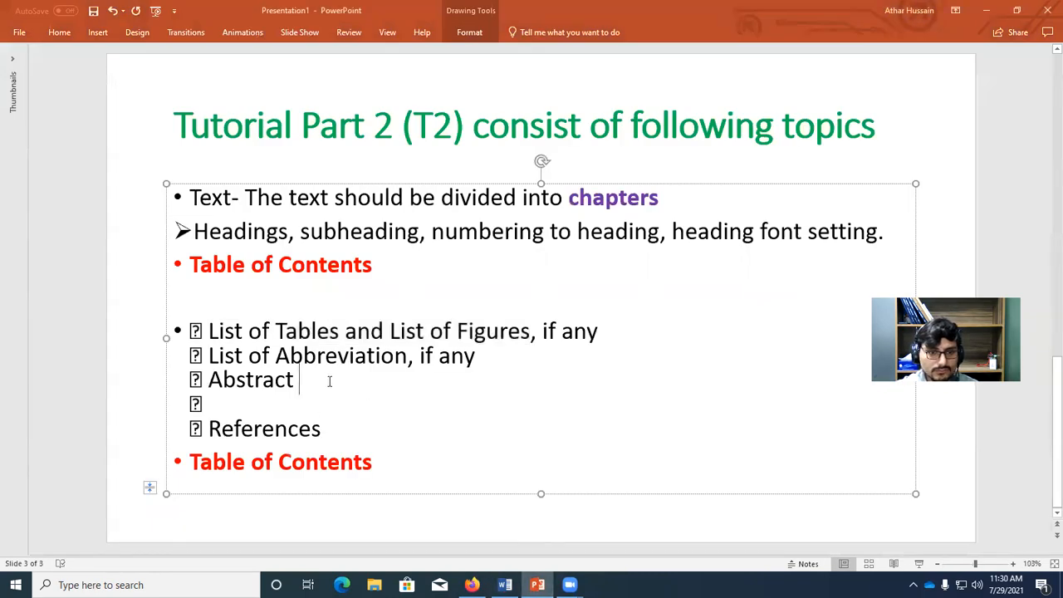
pyautogui.moveTo(377, 470); pyautogui.dragTo(202, 463)
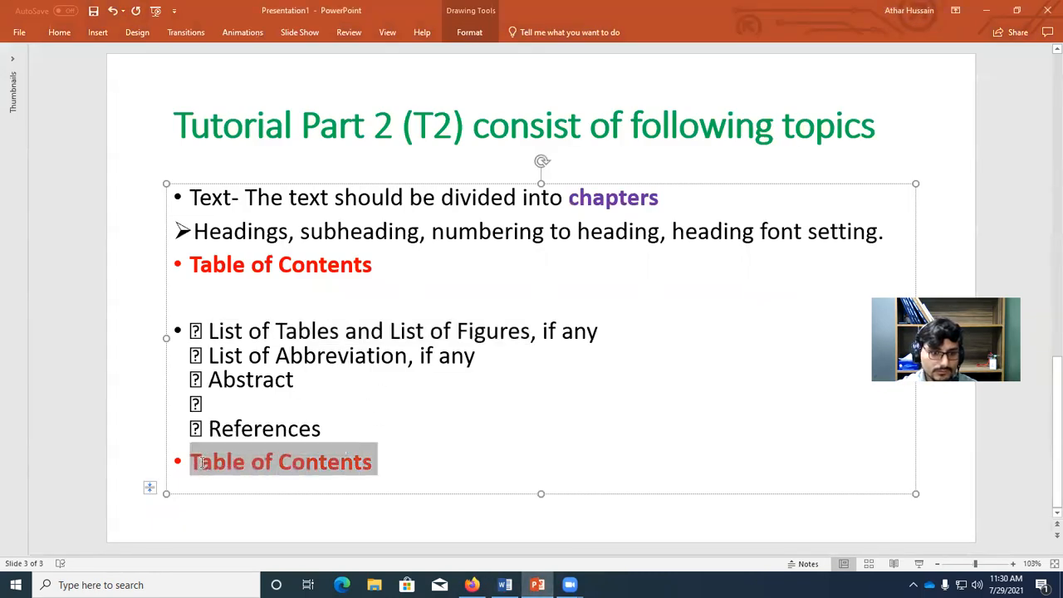
pyautogui.tripleClick(268, 330)
pyautogui.tripleClick(305, 363)
pyautogui.tripleClick(305, 363)
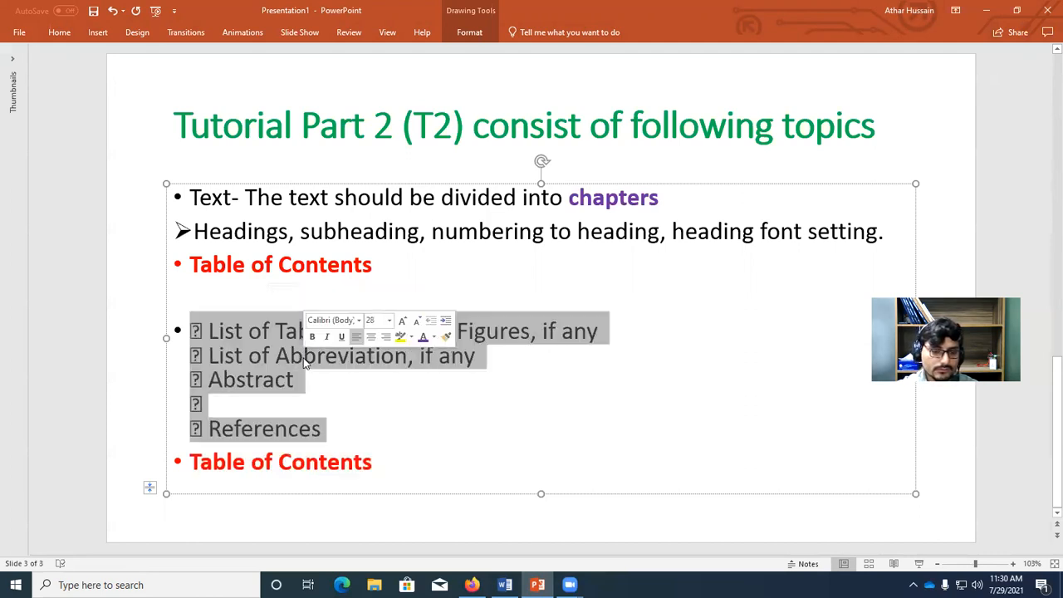
pyautogui.tripleClick(304, 363)
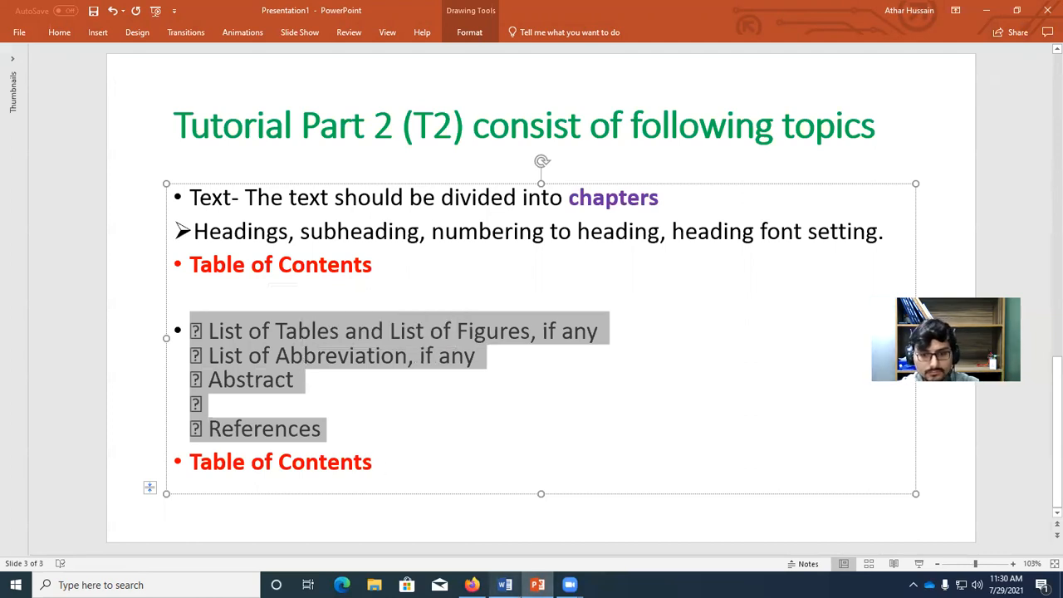
# Step: Return to the thesis in Word and examine the LIST OF ABBREVIATIONS page with its abbreviations and full forms
pyautogui.hotkey('alt', 'Tab')
pyautogui.scroll(10, 577, 434)
pyautogui.scroll(-12, 584, 421)
pyautogui.scroll(-15, 583, 410)
pyautogui.scroll(3, 436, 272)
pyautogui.click(436, 273)
pyautogui.moveTo(374, 261); pyautogui.dragTo(396, 294)
pyautogui.click(314, 238)
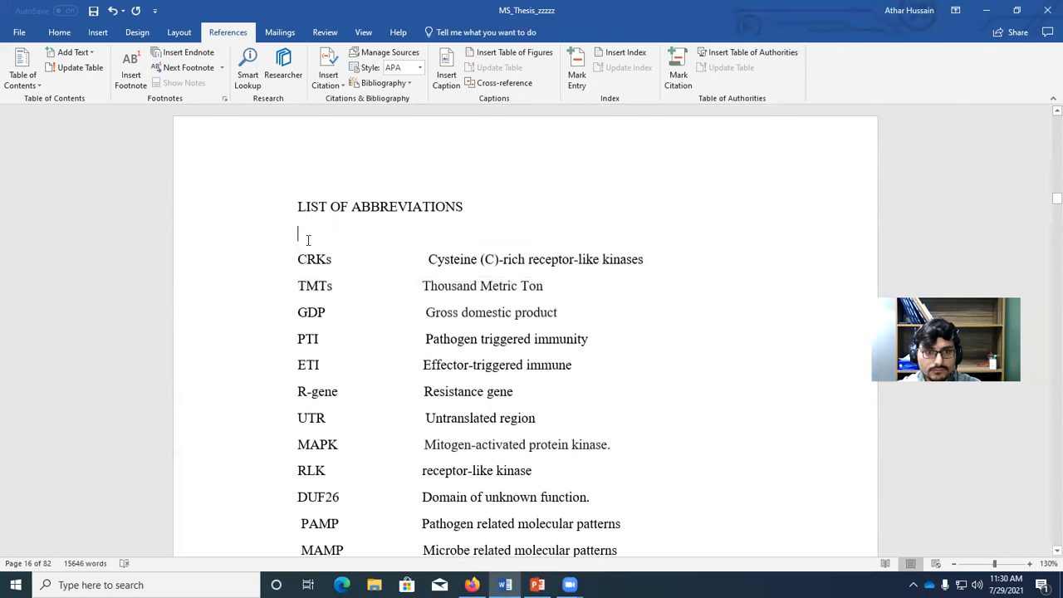
pyautogui.moveTo(307, 239); pyautogui.dragTo(532, 471)
# Step: Remove the extra spacing between GDP and "Gross domestic product" in the abbreviations list, leaving a single space
pyautogui.moveTo(425, 318); pyautogui.dragTo(375, 309)
pyautogui.click(376, 308)
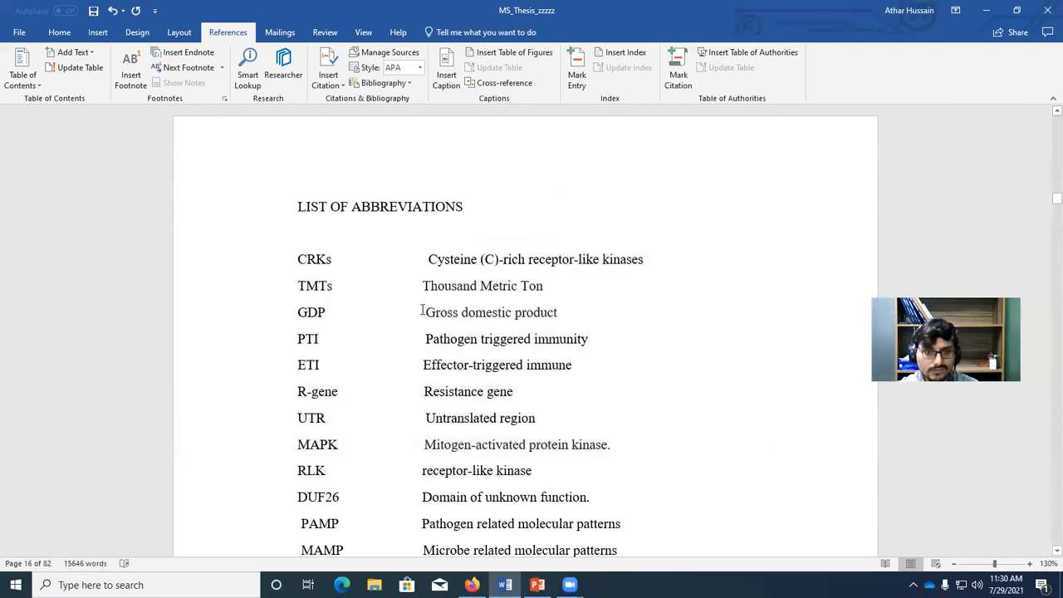
pyautogui.press('BackSpace')
pyautogui.press('BackSpace')
pyautogui.press('BackSpace')
pyautogui.press('BackSpace')
pyautogui.press('BackSpace')
pyautogui.press('BackSpace')
pyautogui.press('BackSpace')
pyautogui.press('BackSpace')
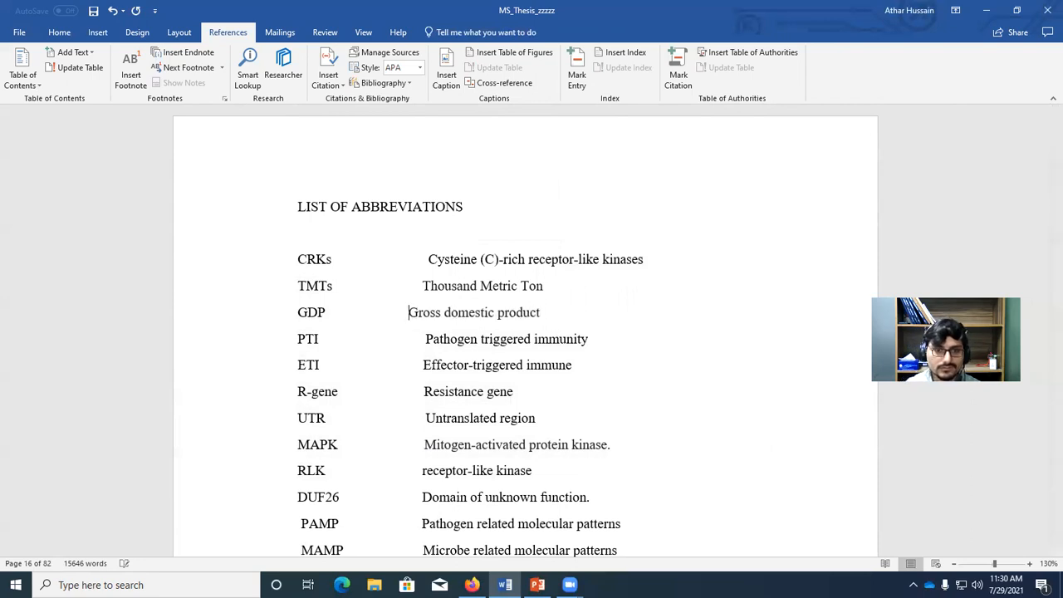
pyautogui.press('BackSpace')
pyautogui.press('BackSpace')
pyautogui.press('BackSpace')
pyautogui.press('BackSpace')
pyautogui.press('BackSpace')
pyautogui.press('BackSpace')
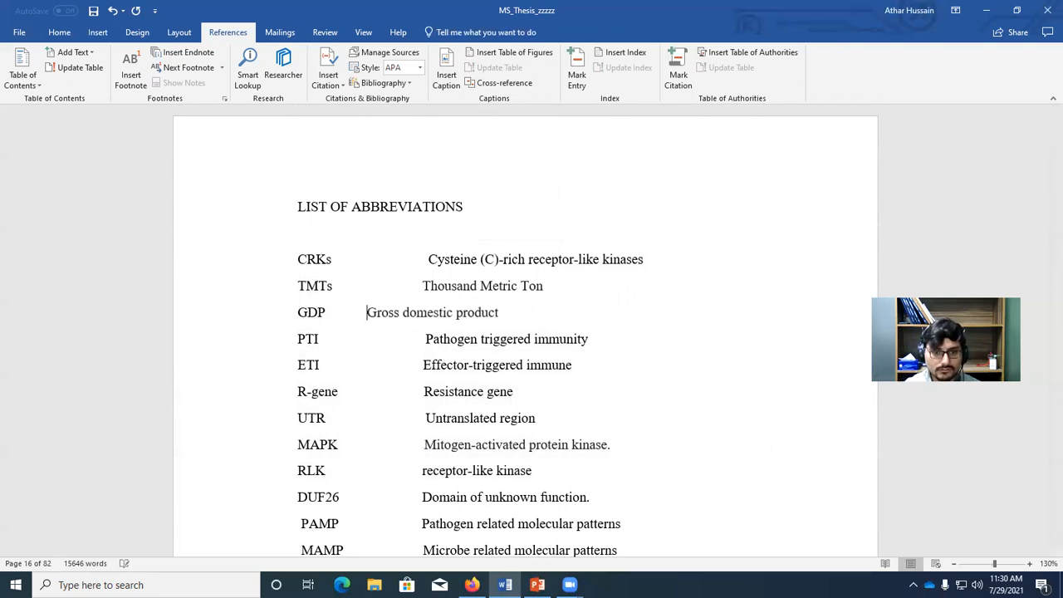
pyautogui.press('BackSpace')
pyautogui.press('BackSpace')
pyautogui.press('BackSpace')
pyautogui.press('BackSpace')
pyautogui.press('BackSpace')
pyautogui.press('BackSpace')
pyautogui.press('BackSpace')
pyautogui.press('BackSpace')
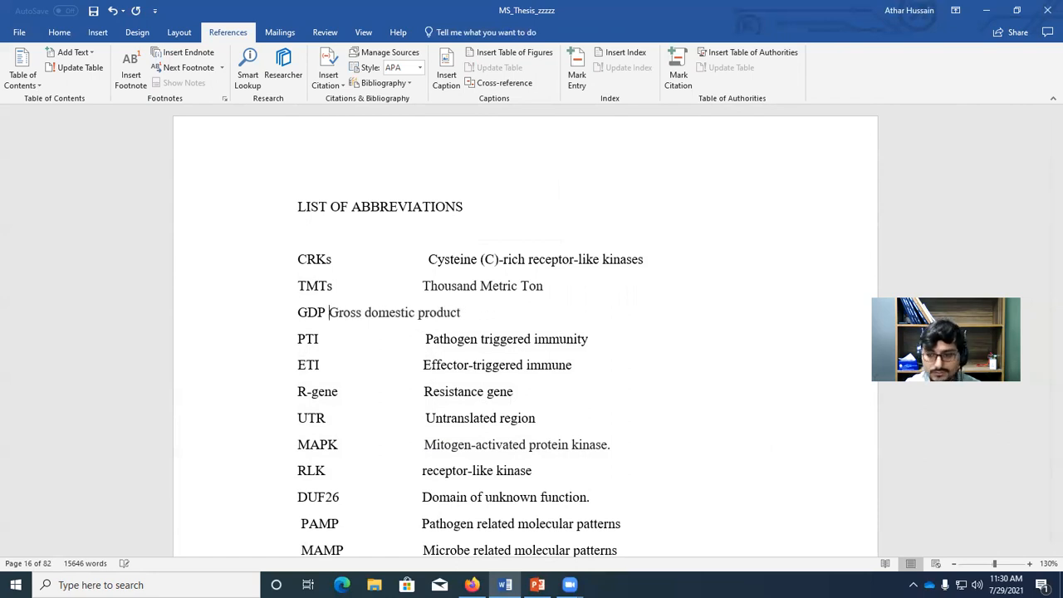
# Step: Add four blank lines above the CRKs entry and insert a table of two columns and eight rows there
pyautogui.click(297, 259)
pyautogui.press('Return')
pyautogui.press('Return')
pyautogui.press('Return')
pyautogui.press('Return')
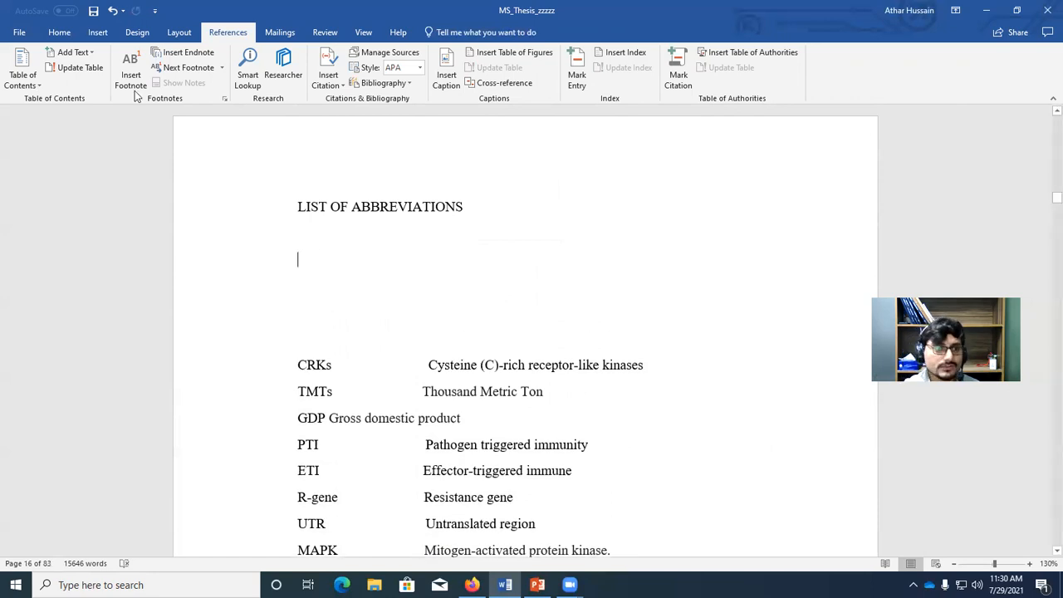
pyautogui.click(59, 33)
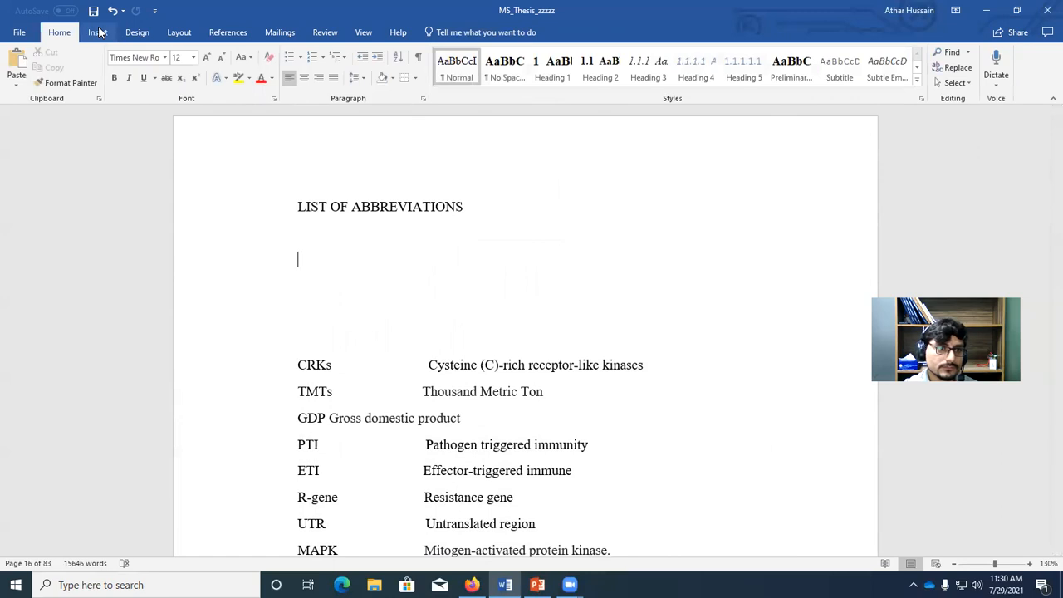
pyautogui.click(98, 33)
pyautogui.click(87, 75)
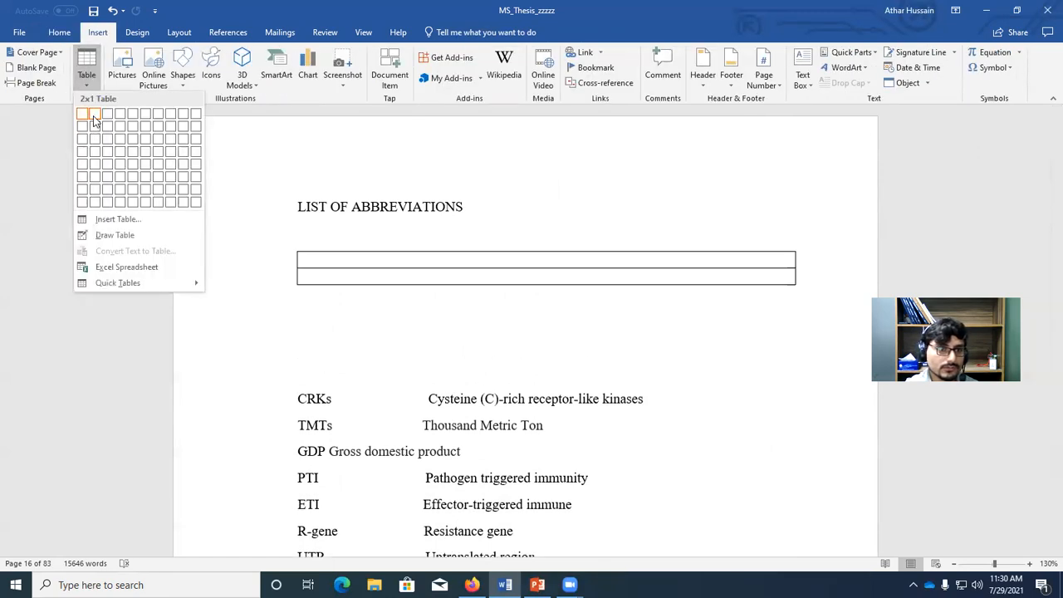
pyautogui.click(94, 204)
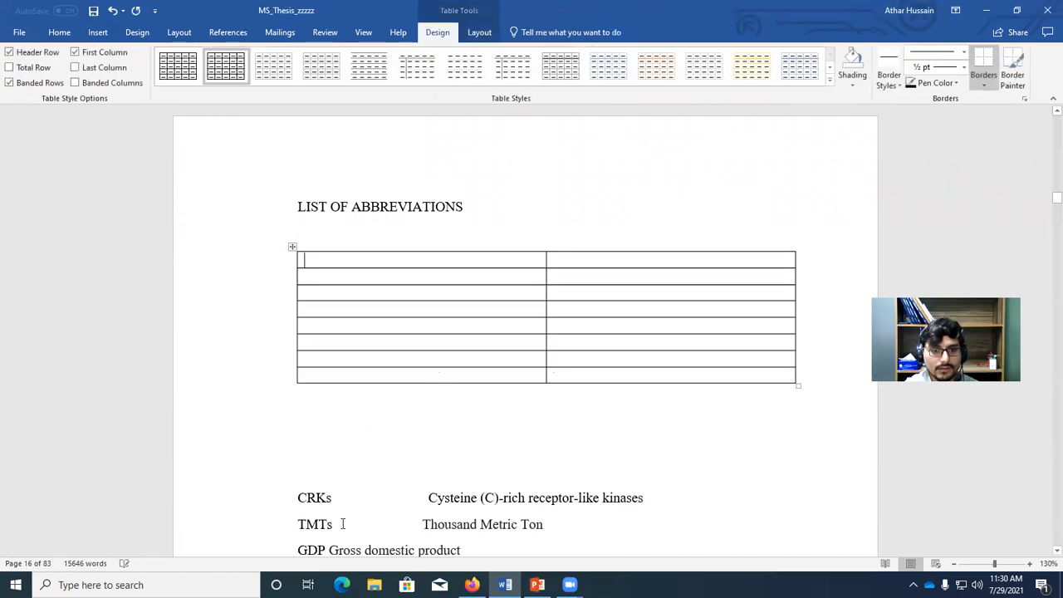
# Step: Copy CRKs and its full form "Cysteine (C)-rich receptor-like kinases" into the two cells of the table's first row
pyautogui.moveTo(320, 502); pyautogui.dragTo(299, 493)
pyautogui.hotkey('ctrl', 'c')
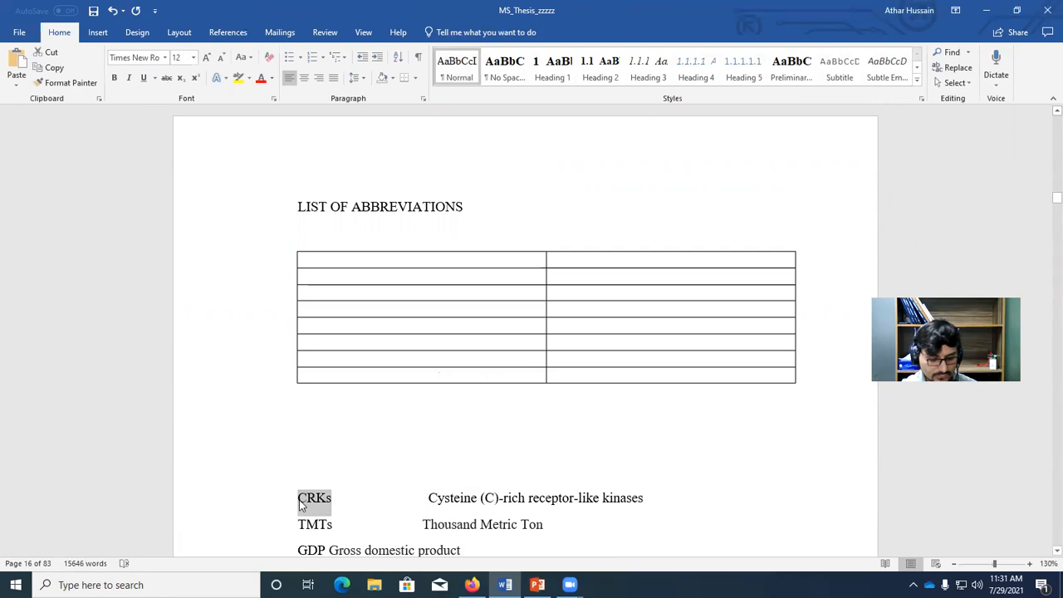
pyautogui.click(333, 259)
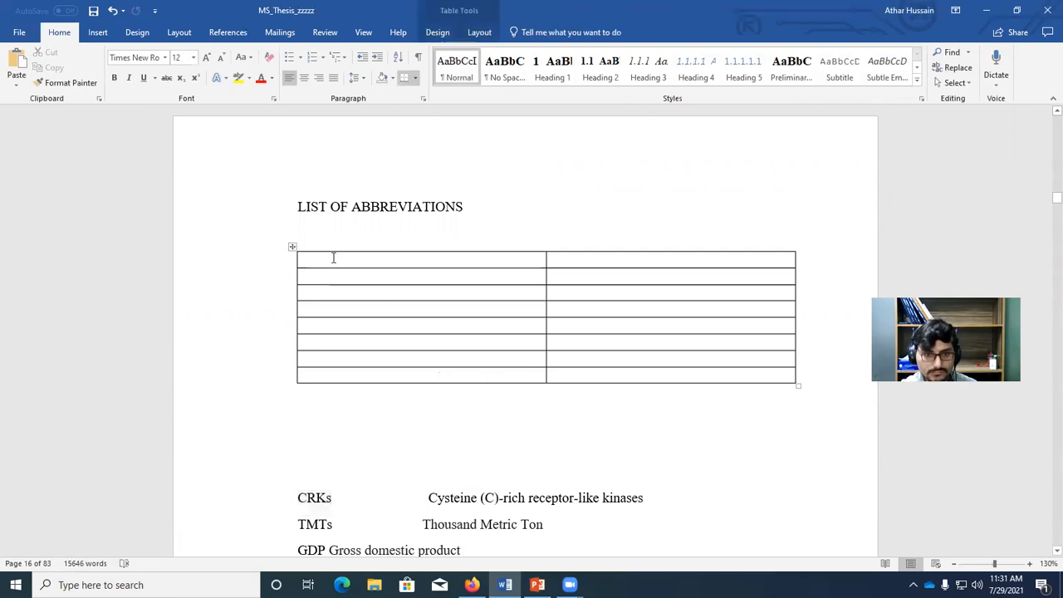
pyautogui.hotkey('ctrl', 'v')
pyautogui.moveTo(428, 496); pyautogui.dragTo(529, 493)
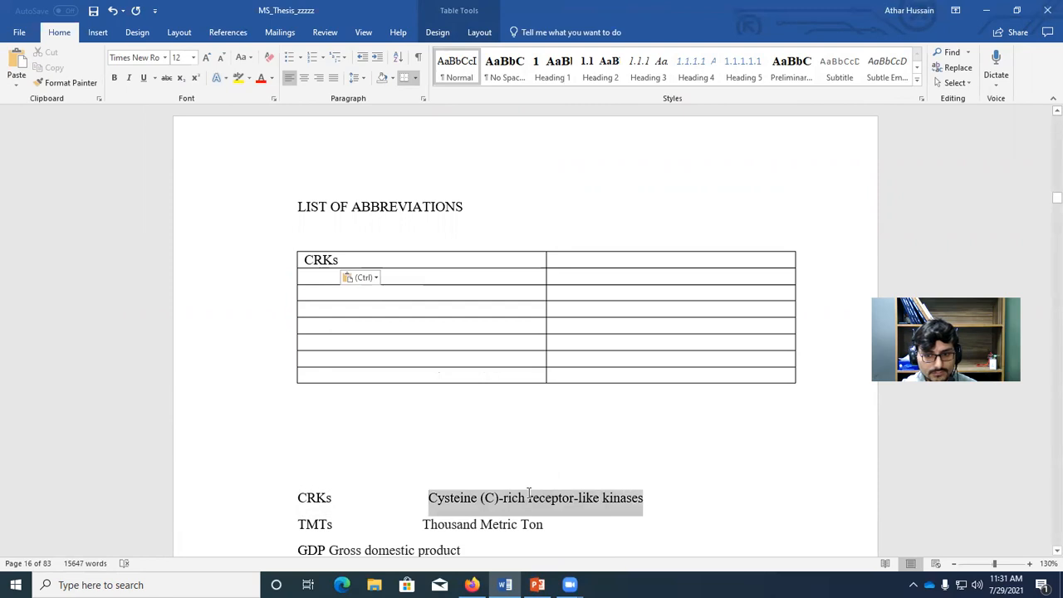
pyautogui.hotkey('ctrl', 'c')
pyautogui.click(589, 261)
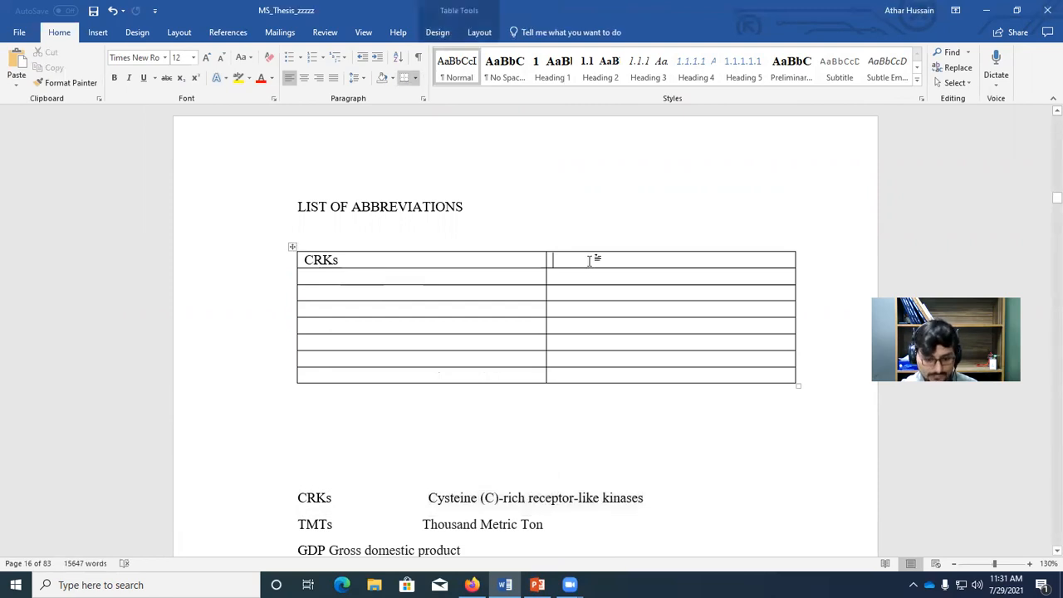
pyautogui.hotkey('ctrl', 'v')
# Step: Paste "Cysteine (C)-rich receptor-like kinases" into the second column of the table's remaining seven rows
pyautogui.click(385, 275)
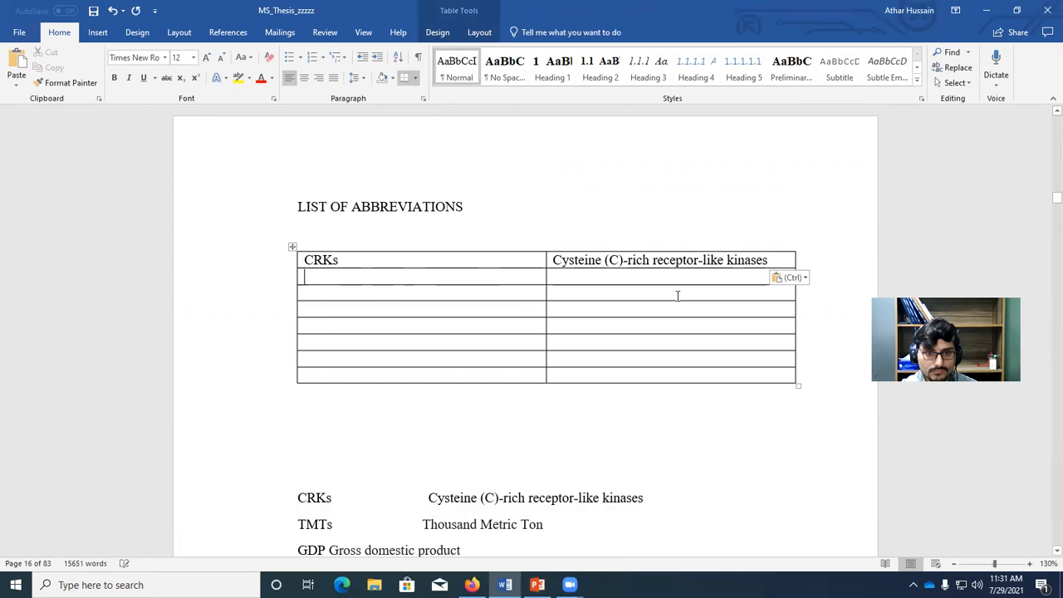
pyautogui.click(589, 277)
pyautogui.hotkey('ctrl', 'v')
pyautogui.click(588, 294)
pyautogui.hotkey('ctrl', 'v')
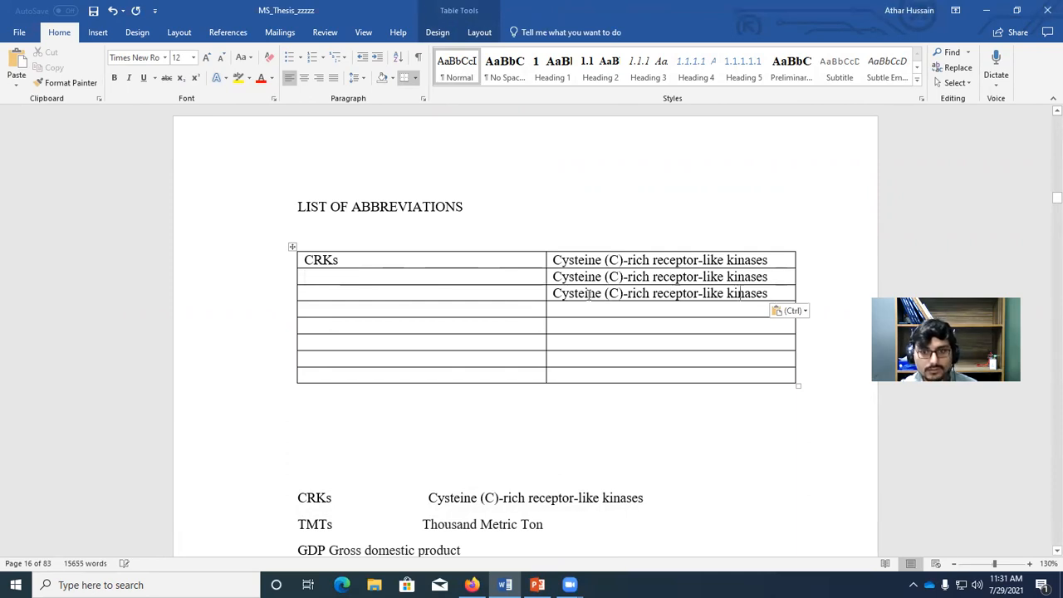
pyautogui.click(578, 308)
pyautogui.hotkey('ctrl', 'v')
pyautogui.click(579, 326)
pyautogui.hotkey('ctrl', 'v')
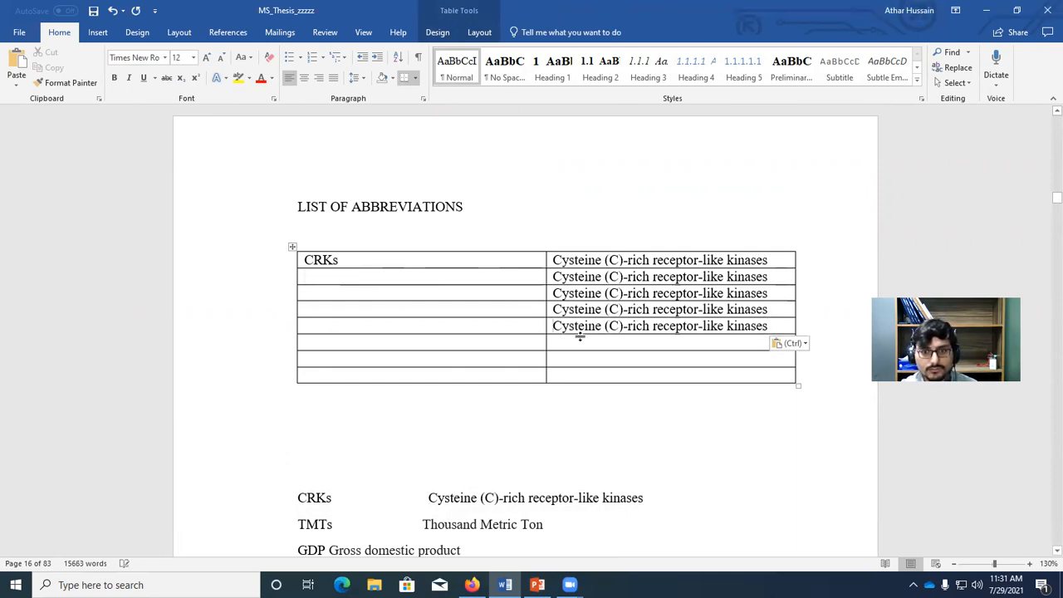
pyautogui.click(578, 341)
pyautogui.hotkey('ctrl', 'v')
pyautogui.click(578, 358)
pyautogui.hotkey('ctrl', 'v')
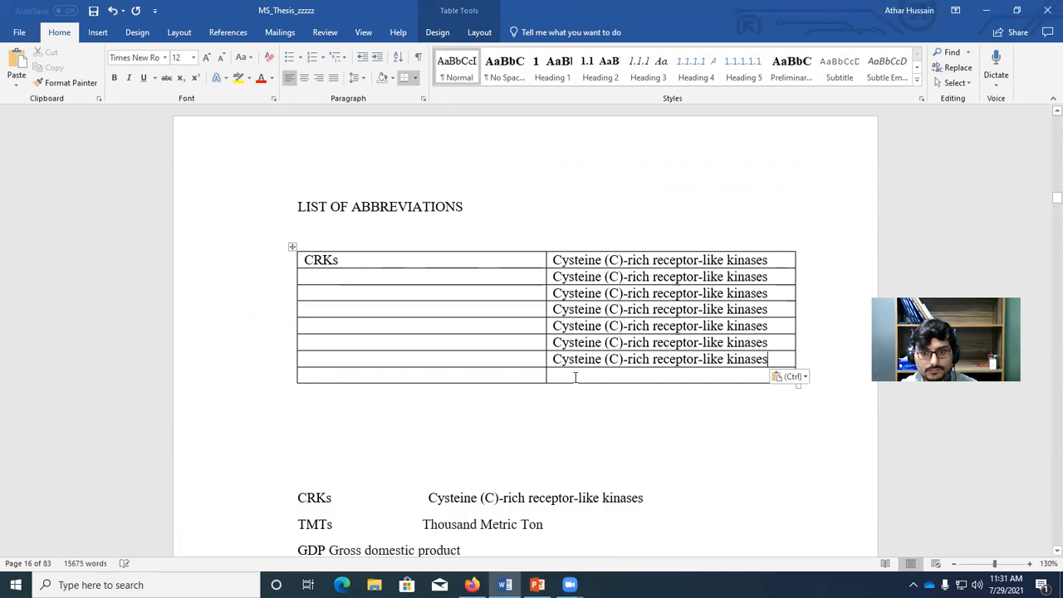
pyautogui.click(576, 376)
pyautogui.hotkey('ctrl', 'v')
# Step: Copy CRKs from the table's first row into the first column of the remaining seven rows
pyautogui.doubleClick(326, 263)
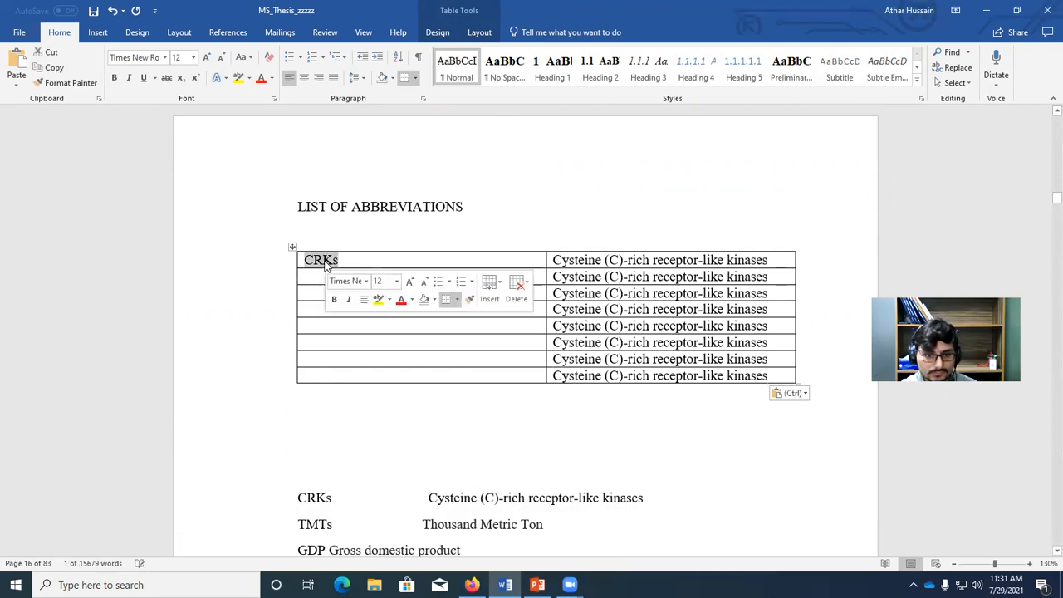
pyautogui.hotkey('ctrl', 'c')
pyautogui.click(325, 276)
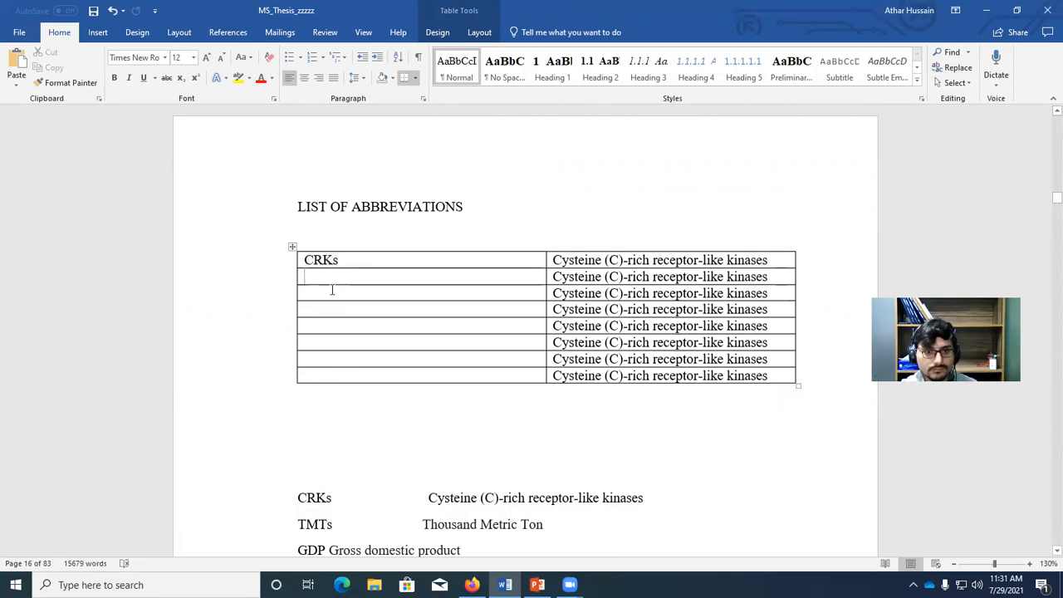
pyautogui.hotkey('ctrl', 'v')
pyautogui.click(332, 300)
pyautogui.hotkey('ctrl', 'v')
pyautogui.click(330, 311)
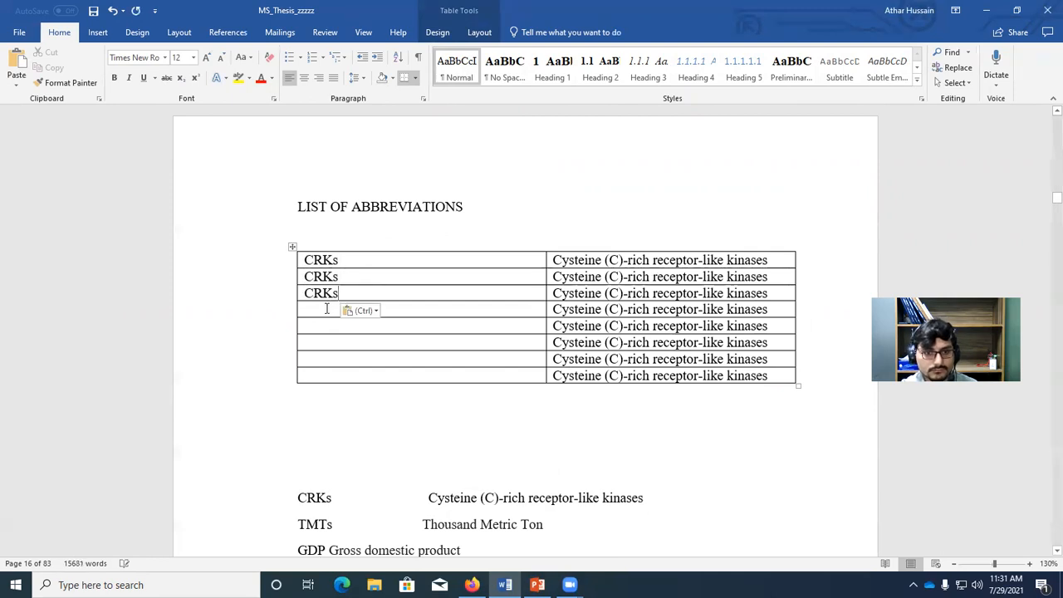
pyautogui.hotkey('ctrl', 'v')
pyautogui.click(327, 324)
pyautogui.hotkey('ctrl', 'v')
pyautogui.click(325, 343)
pyautogui.hotkey('ctrl', 'v')
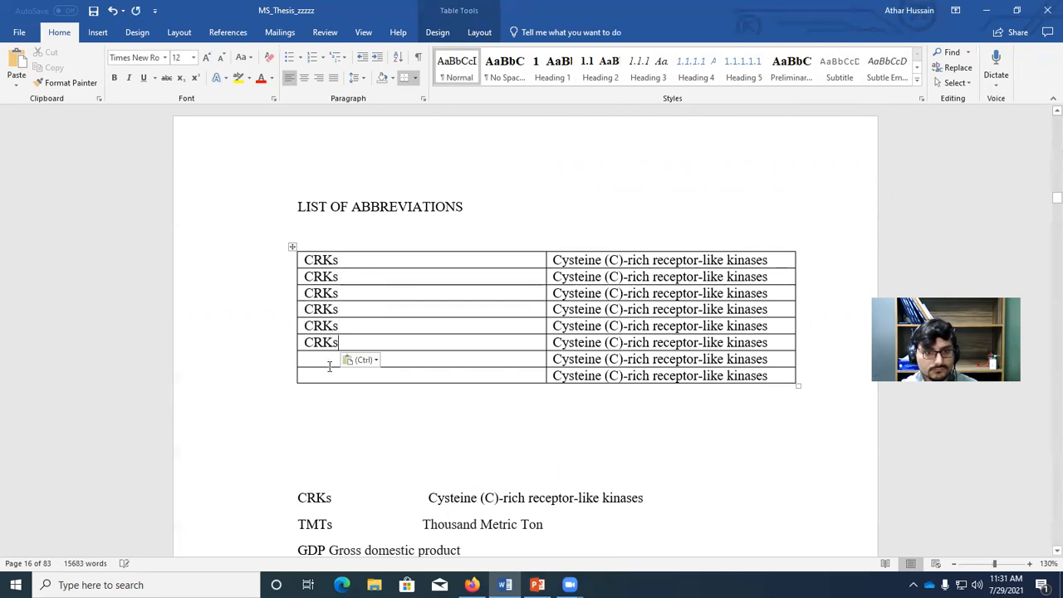
pyautogui.click(326, 375)
pyautogui.hotkey('ctrl', 'v')
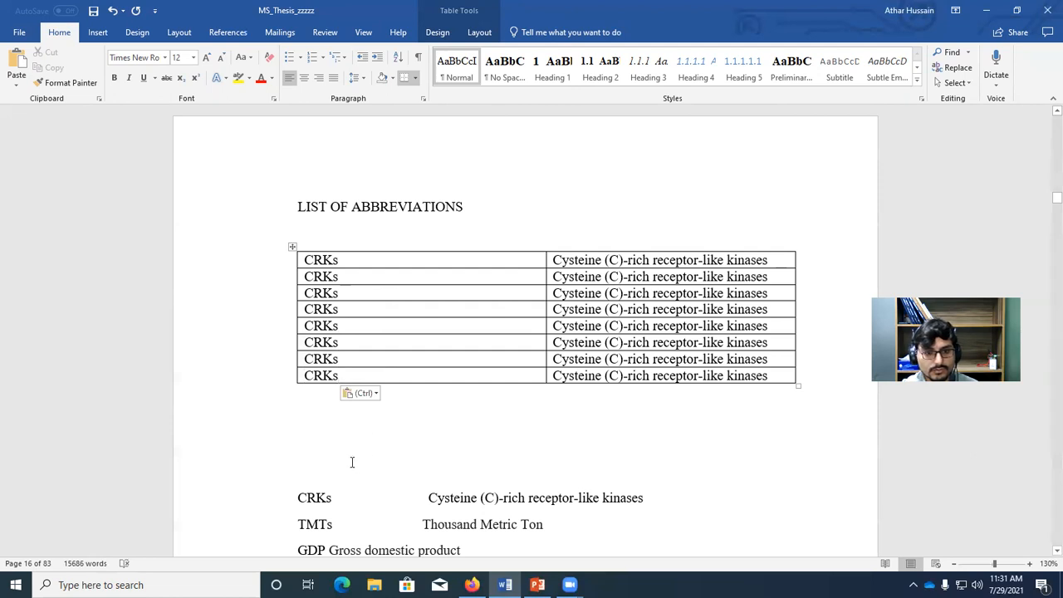
# Step: Delete the old manually spaced abbreviation entries below the table, from CRKs through Gbar
pyautogui.click(308, 428)
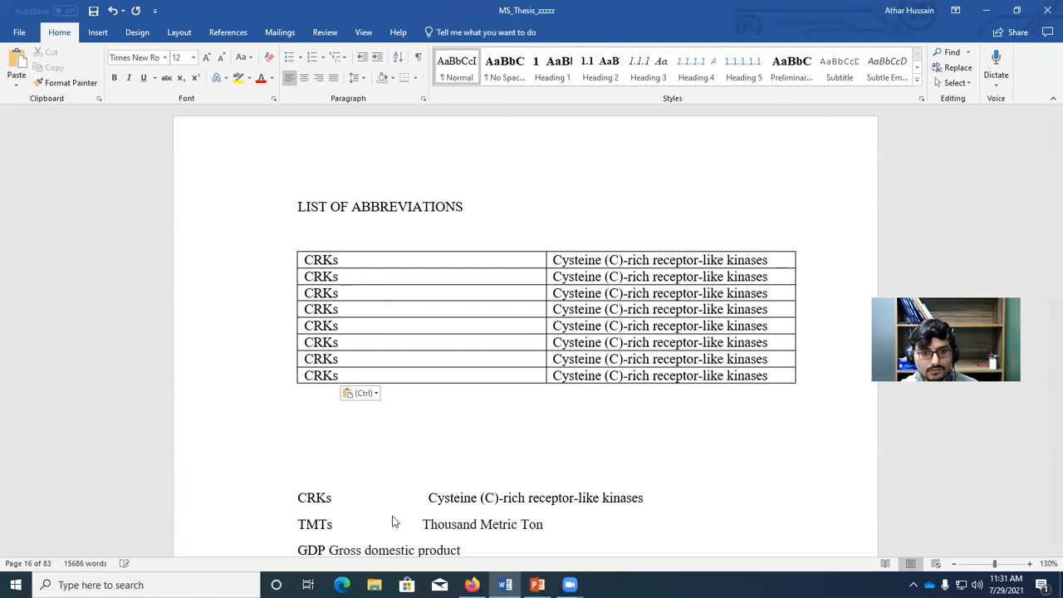
pyautogui.hotkey('shift', 'Down')
pyautogui.hotkey('shift', 'Down')
pyautogui.hotkey('shift', 'Down')
pyautogui.hotkey('shift', 'Down')
pyautogui.hotkey('shift', 'Down')
pyautogui.hotkey('shift', 'Down')
pyautogui.hotkey('shift', 'Down')
pyautogui.hotkey('shift', 'Down')
pyautogui.hotkey('shift', 'Down')
pyautogui.hotkey('shift', 'Down')
pyautogui.hotkey('shift', 'Down')
pyautogui.hotkey('shift', 'Down')
pyautogui.hotkey('shift', 'Down')
pyautogui.hotkey('shift', 'Down')
pyautogui.hotkey('shift', 'Down')
pyautogui.hotkey('shift', 'Down')
pyautogui.hotkey('shift', 'Down')
pyautogui.hotkey('shift', 'Down')
pyautogui.hotkey('shift', 'Down')
pyautogui.hotkey('shift', 'Down')
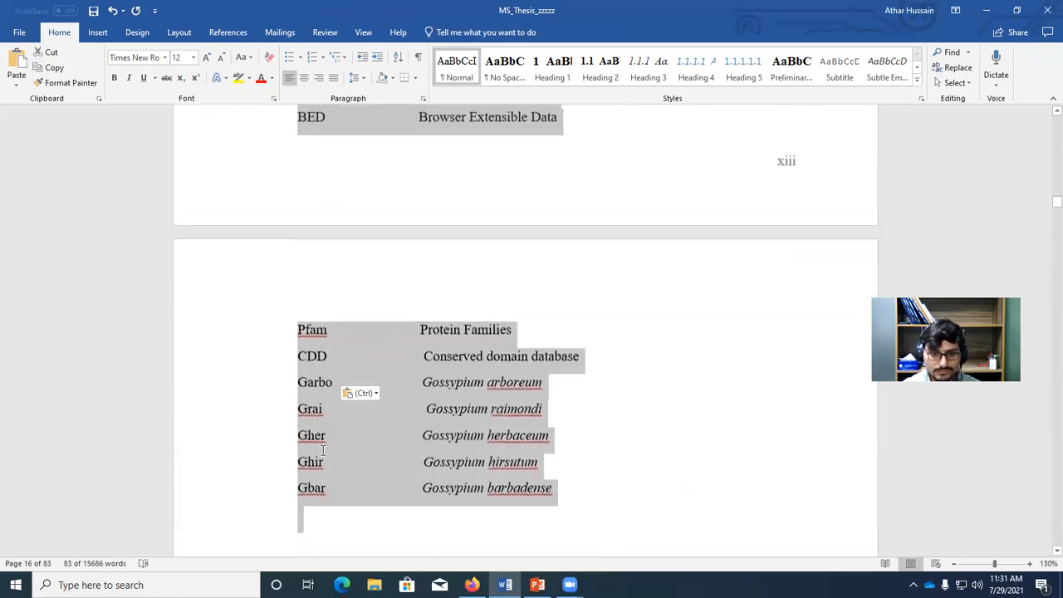
pyautogui.hotkey('shift', 'Down')
pyautogui.hotkey('shift', 'Down')
pyautogui.hotkey('shift', 'Up')
pyautogui.hotkey('shift', 'Up')
pyautogui.hotkey('shift', 'Up')
pyautogui.hotkey('shift', 'Up')
pyautogui.hotkey('shift', 'Up')
pyautogui.hotkey('shift', 'Up')
pyautogui.hotkey('shift', 'Down')
pyautogui.hotkey('shift', 'Down')
pyautogui.hotkey('shift', 'Down')
pyautogui.press('Delete')
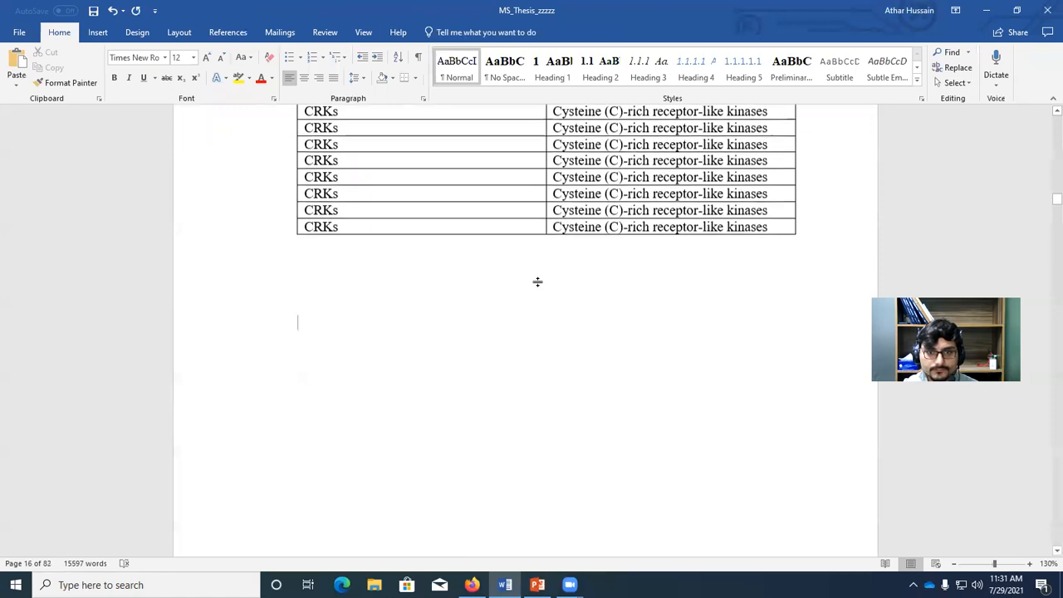
# Step: Narrow the abbreviations table's first column to roughly a quarter of the table width and remove all of the table's borders
pyautogui.scroll(3, 392, 362)
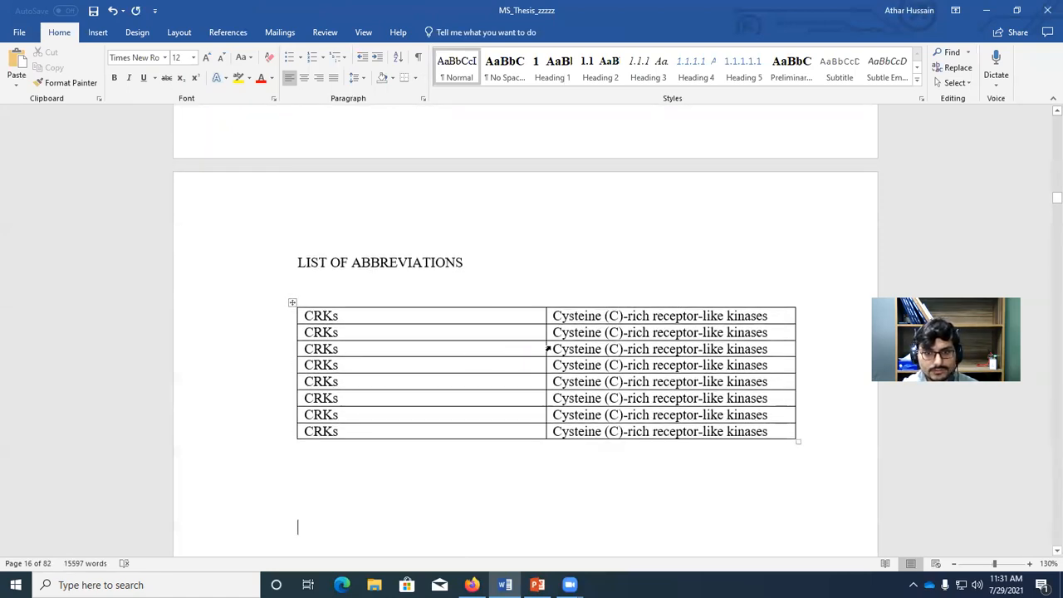
pyautogui.moveTo(544, 347); pyautogui.dragTo(431, 347)
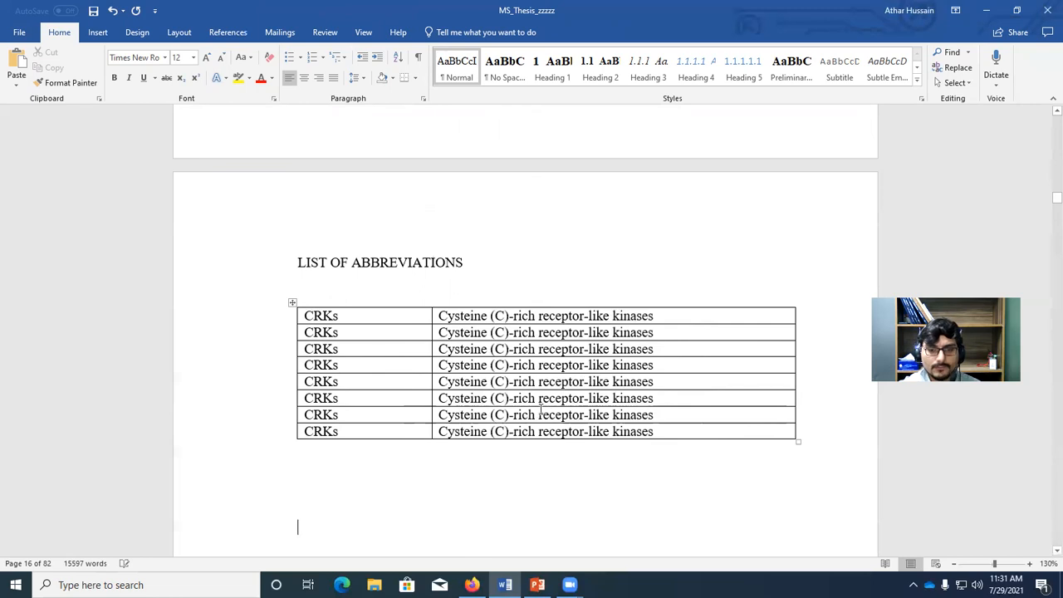
pyautogui.click(292, 302)
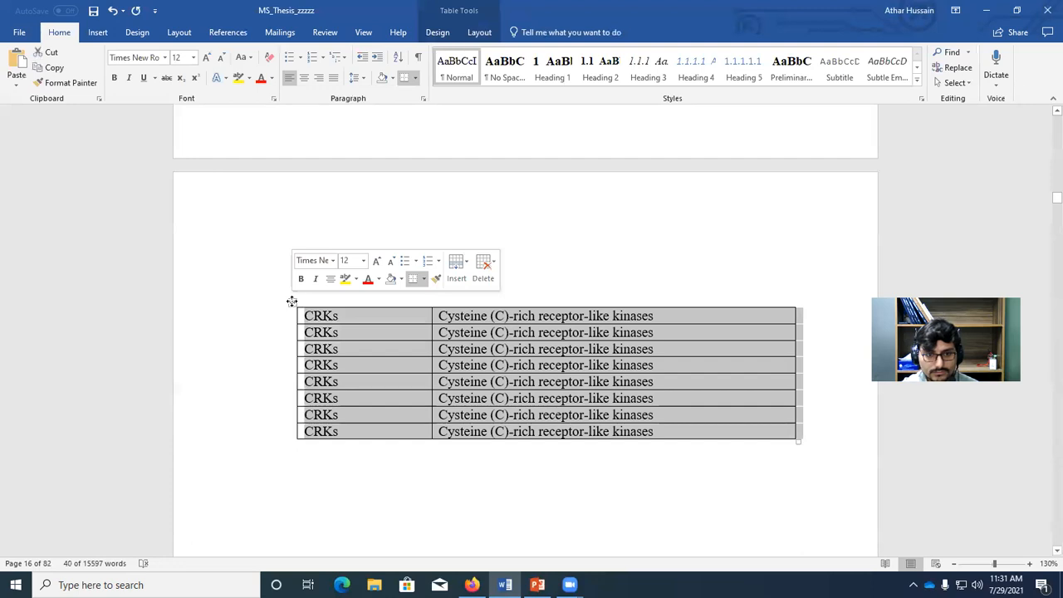
pyautogui.click(425, 281)
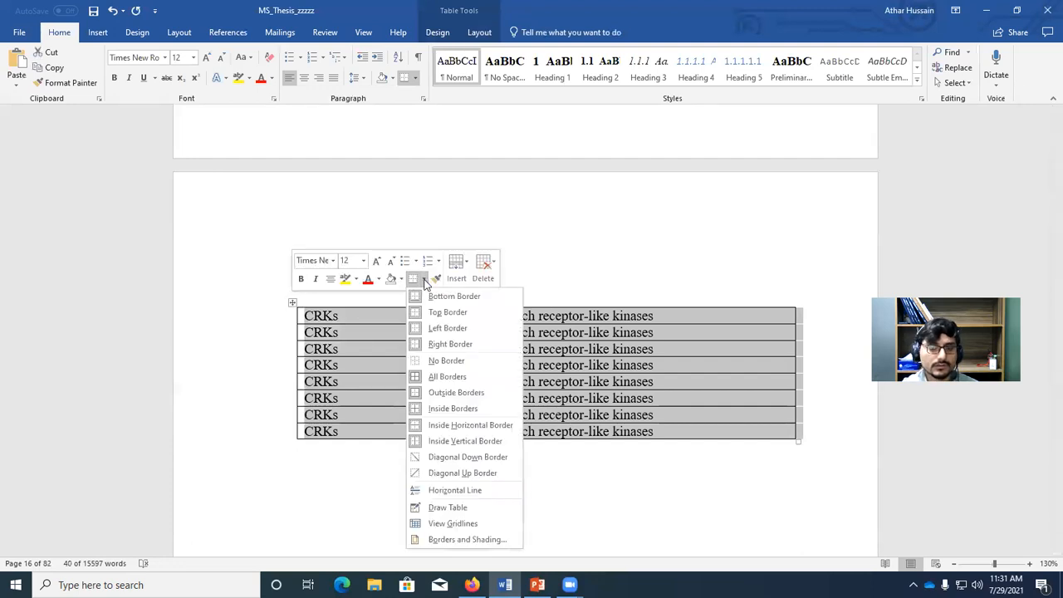
pyautogui.click(441, 365)
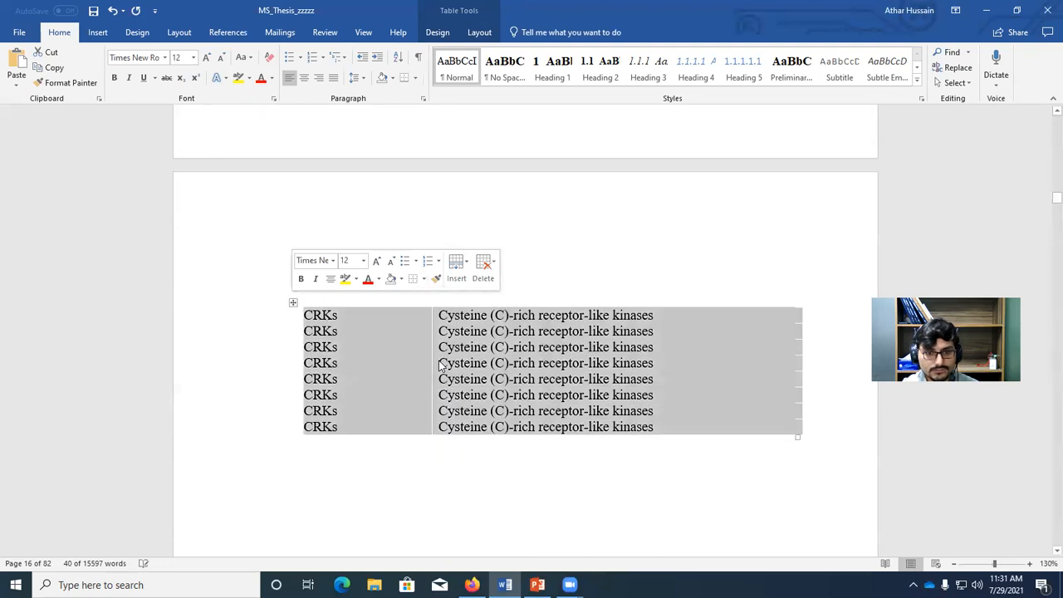
pyautogui.click(622, 536)
pyautogui.scroll(-3, 600, 511)
pyautogui.scroll(1, 601, 511)
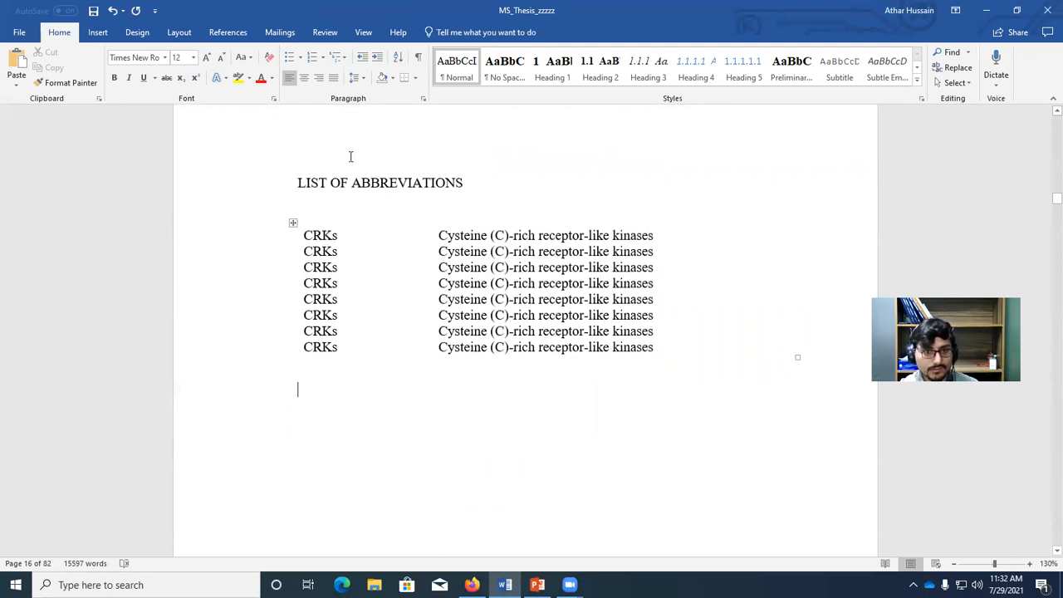
pyautogui.scroll(-10, 539, 339)
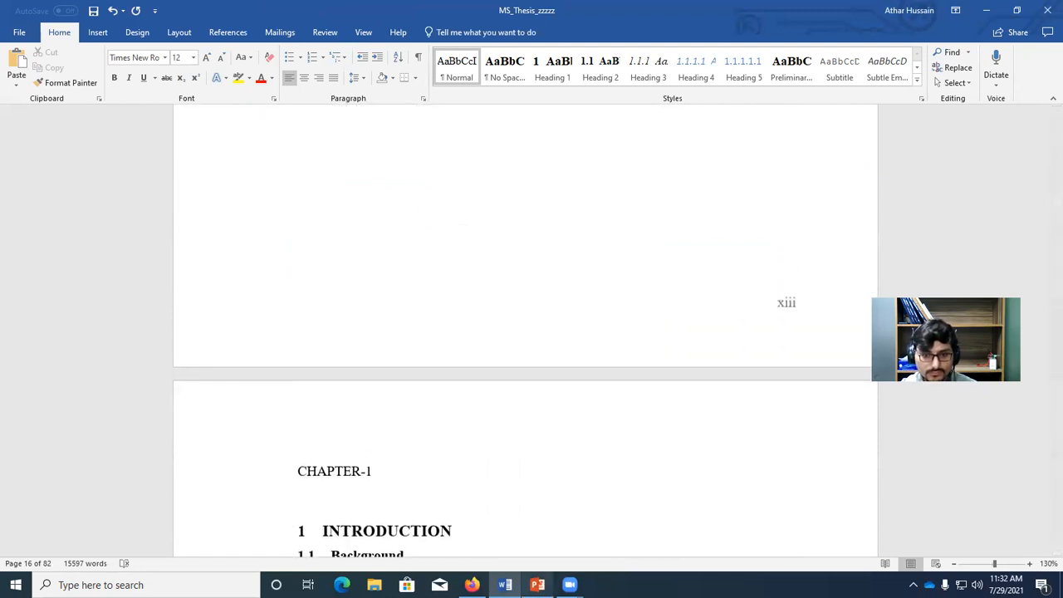
# Step: Switch to the PowerPoint presentation and select the word References in the Tutorial Part 2 topic list
pyautogui.click(537, 584)
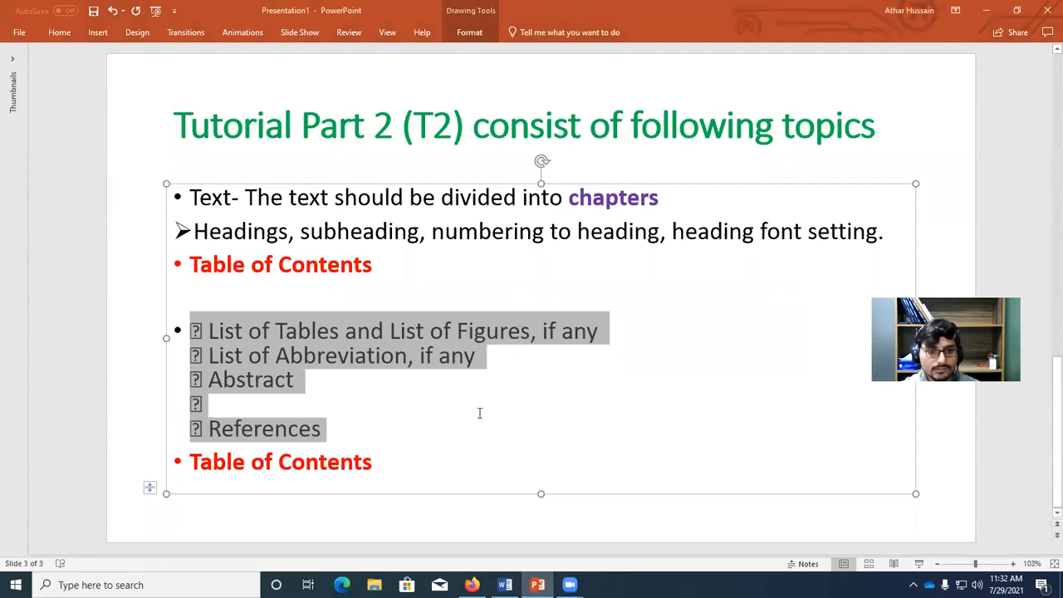
pyautogui.tripleClick(307, 438)
pyautogui.tripleClick(307, 439)
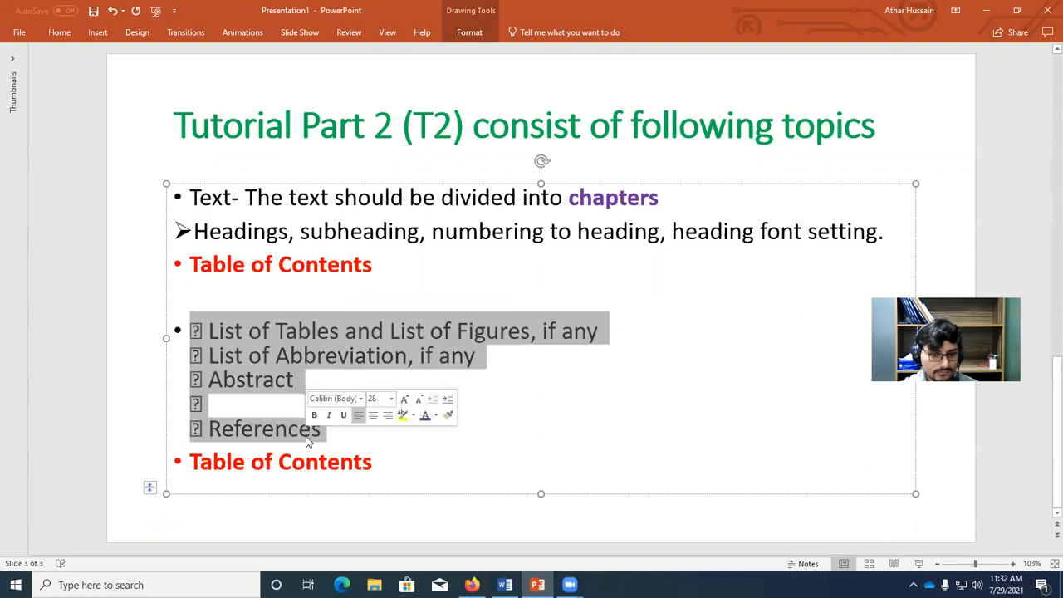
pyautogui.doubleClick(307, 439)
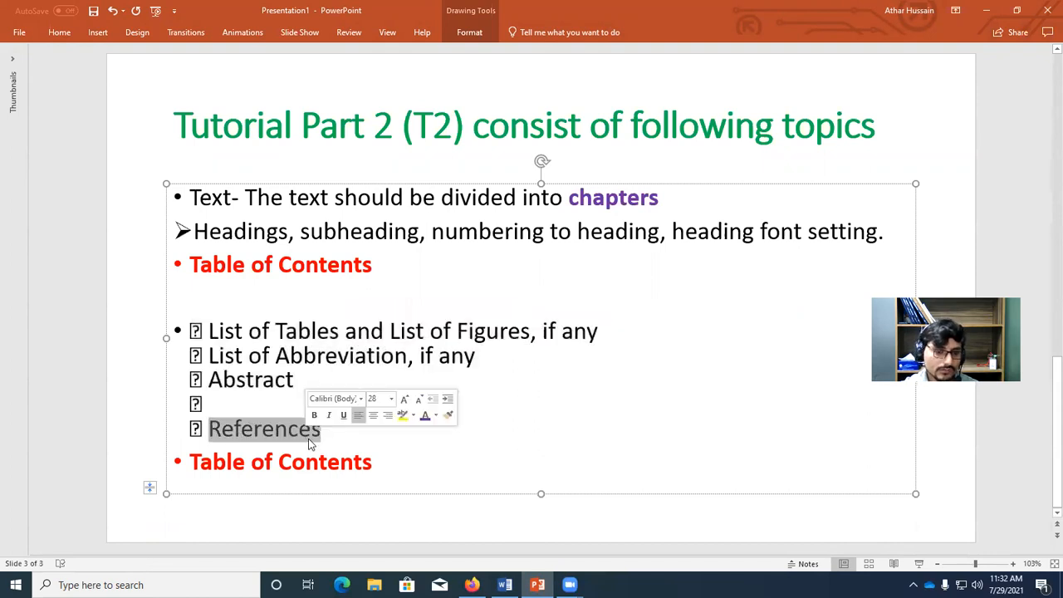